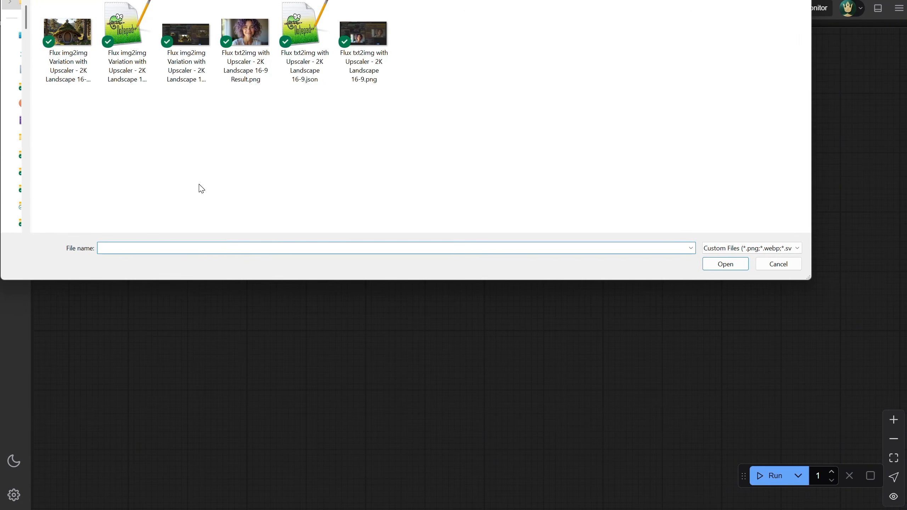
Open the workflow file Flux txt2img with Upscaler - 2K Landscape 16-9.json and close its workflow again
left_click(129, 47)
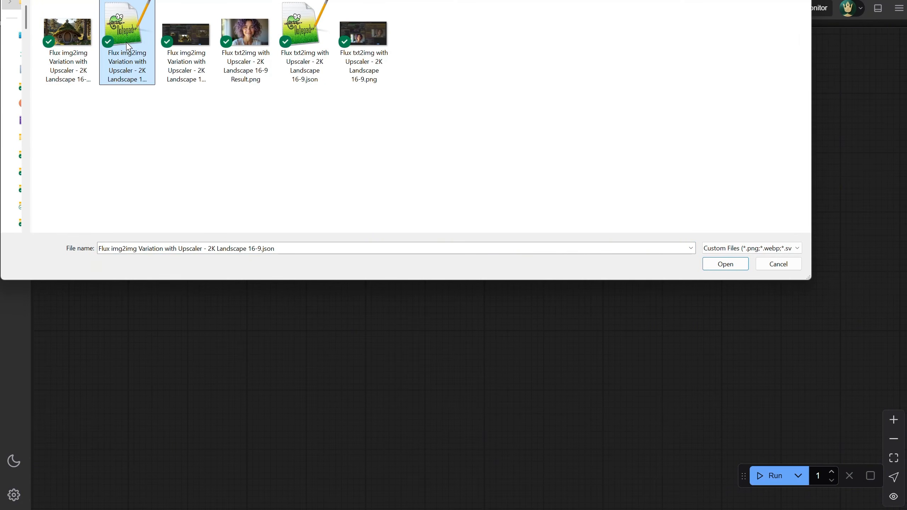
left_click(318, 82)
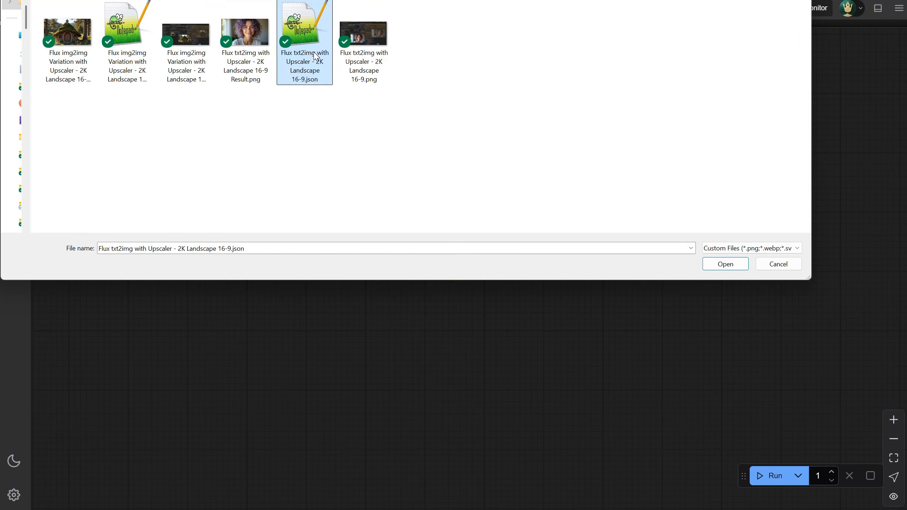
left_click(718, 264)
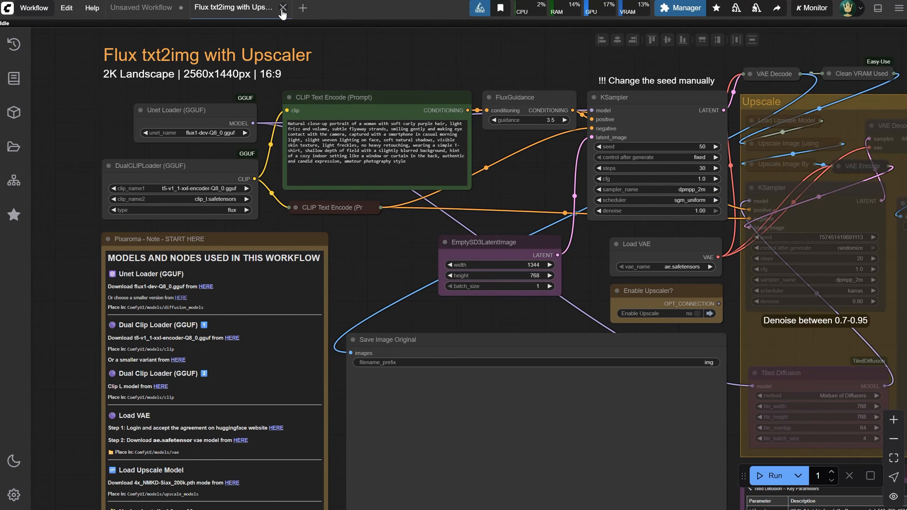
left_click(283, 8)
left_click(530, 304)
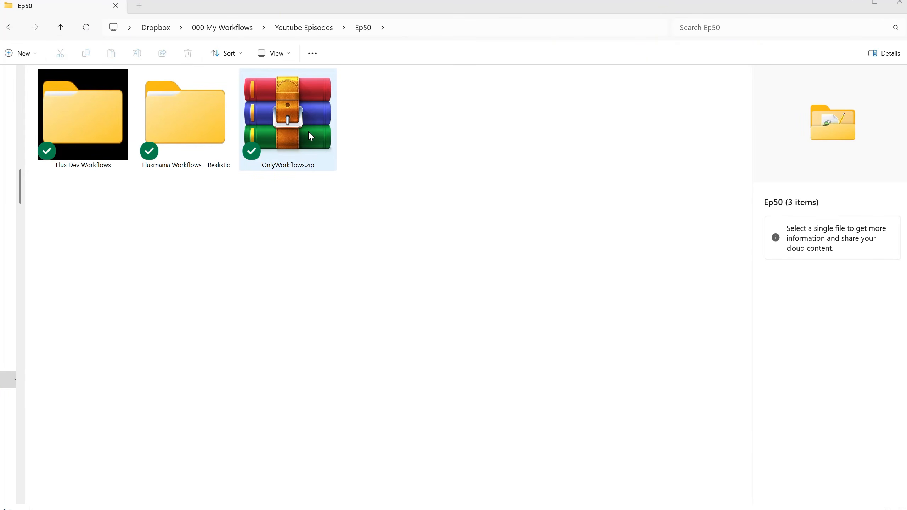
Extract OnlyWorkflows.zip into its own OnlyWorkflows folder in Ep50 and open the extracted folder
left_click(309, 133)
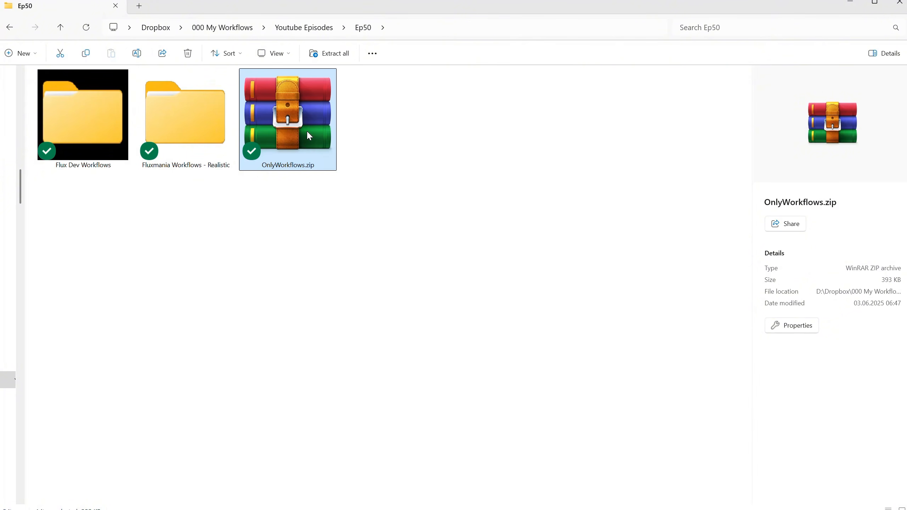
right_click(309, 136)
mouse_move(419, 265)
left_click(480, 302)
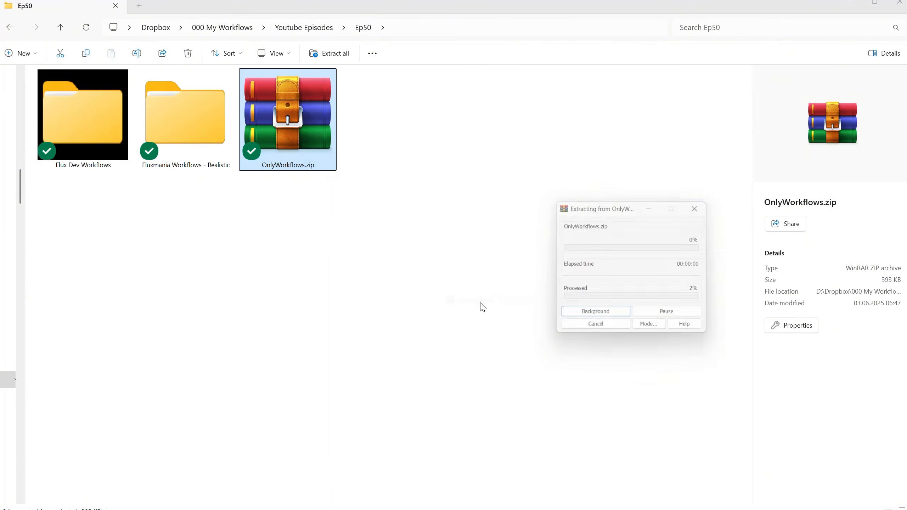
double_click(290, 126)
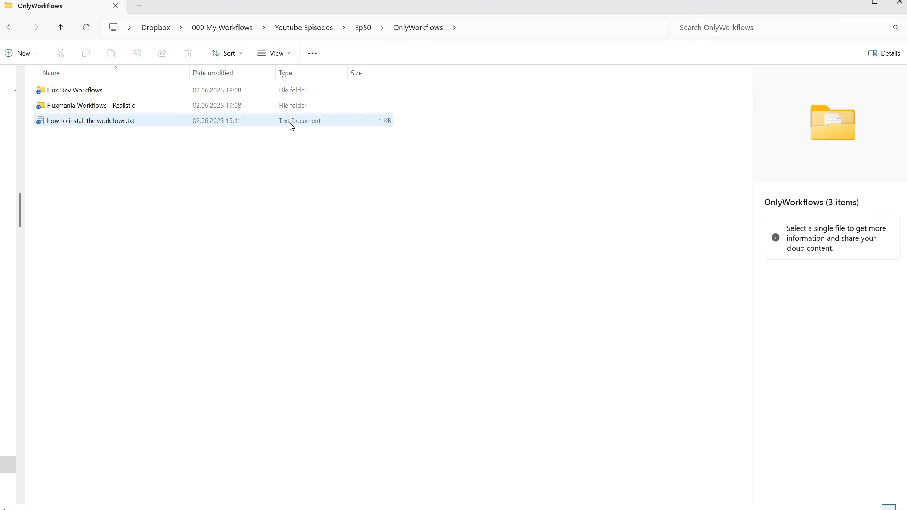
Read the destination folder path in how to install the workflows.txt and close the file
double_click(89, 122)
left_click_drag(797, 71, 304, 63)
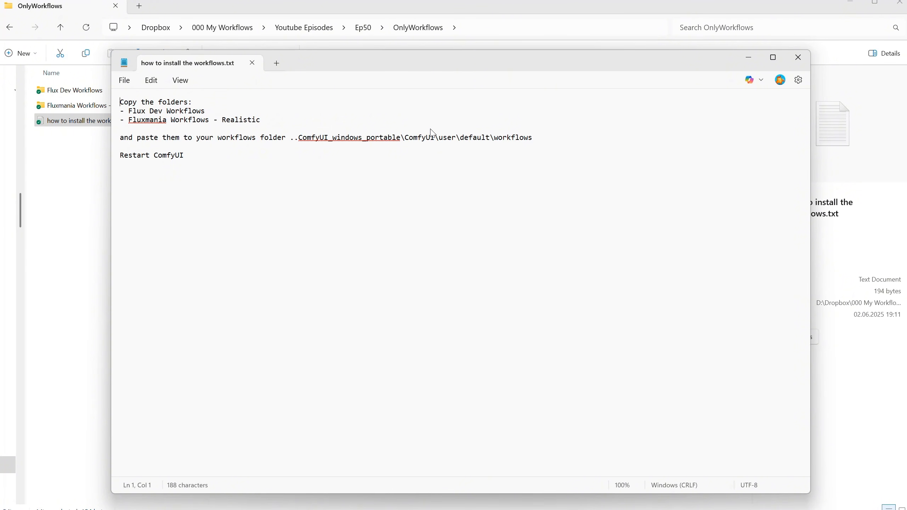
left_click_drag(434, 133, 533, 138)
left_click(538, 140)
left_click(795, 57)
Copy the Flux Dev Workflows and Fluxmania Workflows - Realistic folders
left_click(102, 107)
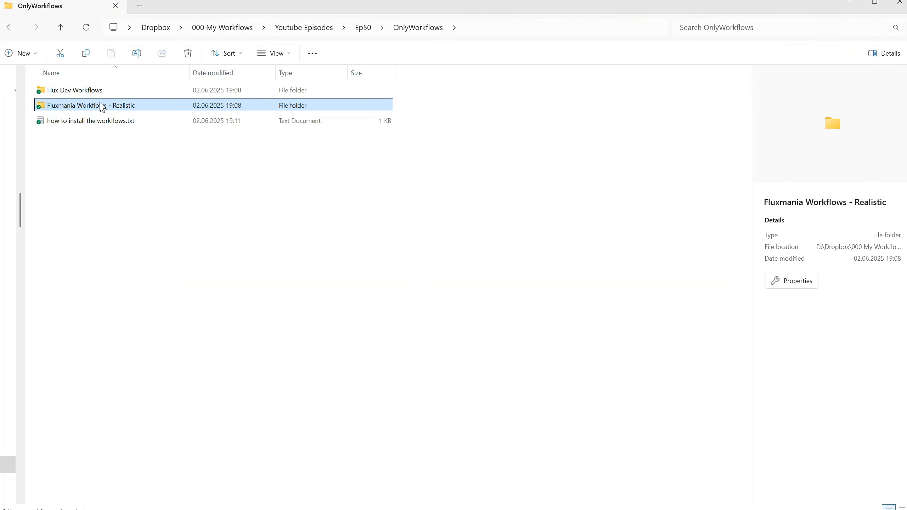
left_click(91, 92, "ctrl")
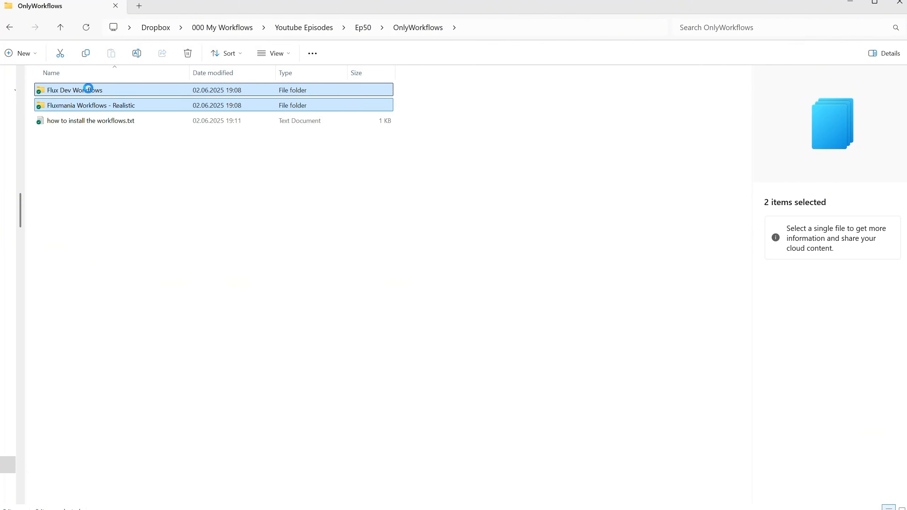
right_click(91, 92)
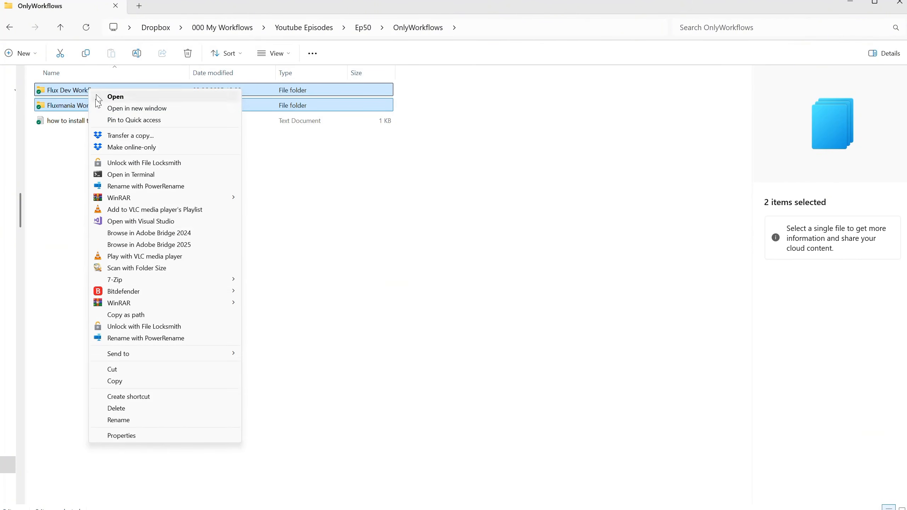
left_click(143, 381)
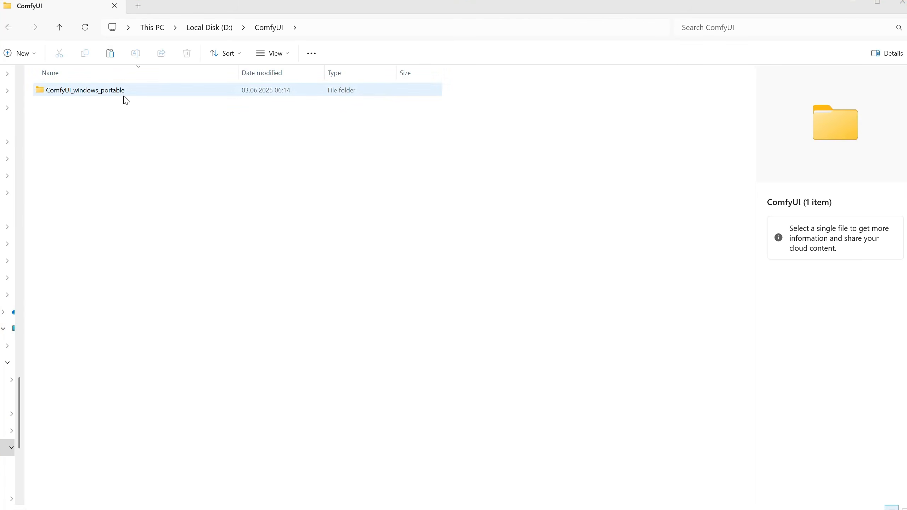
Go to the ComfyUI_windows_portable\ComfyUI\user\default\workflows folder of the ComfyUI installation
left_click(117, 97)
double_click(117, 96)
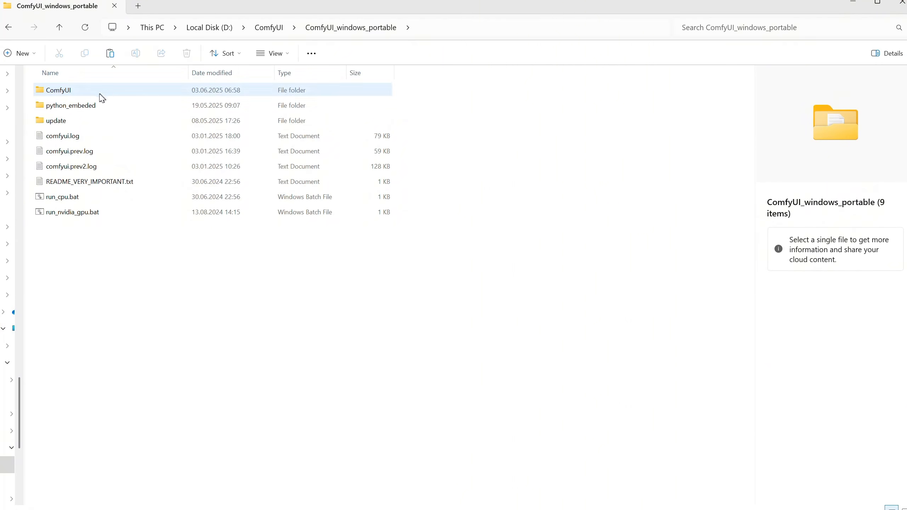
double_click(92, 93)
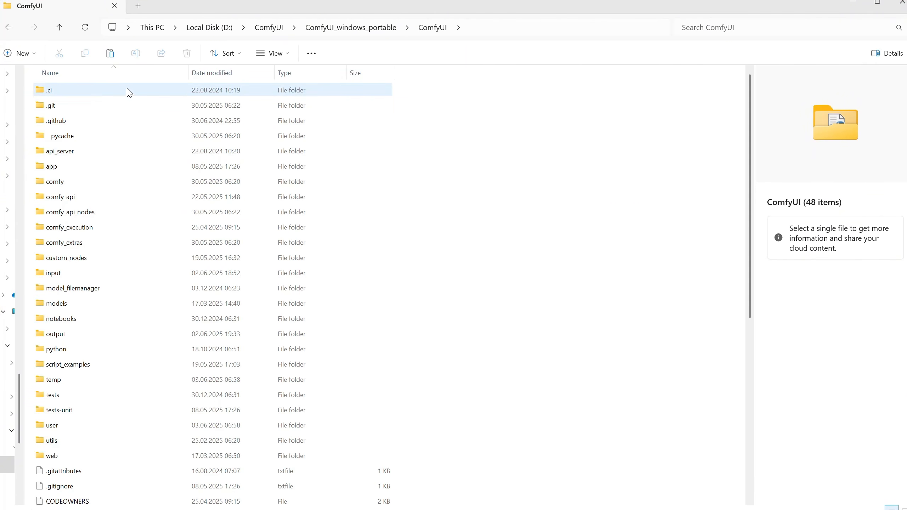
left_click(65, 427)
double_click(64, 427)
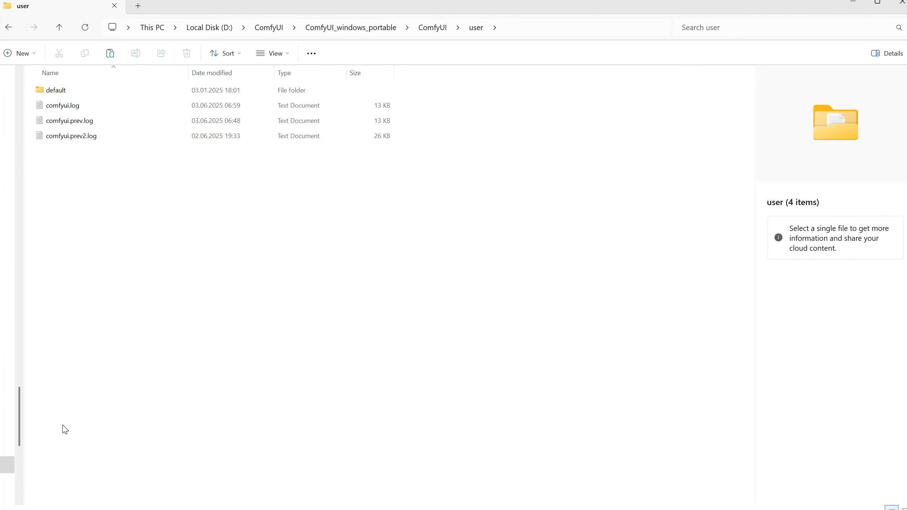
left_click(118, 92)
double_click(118, 92)
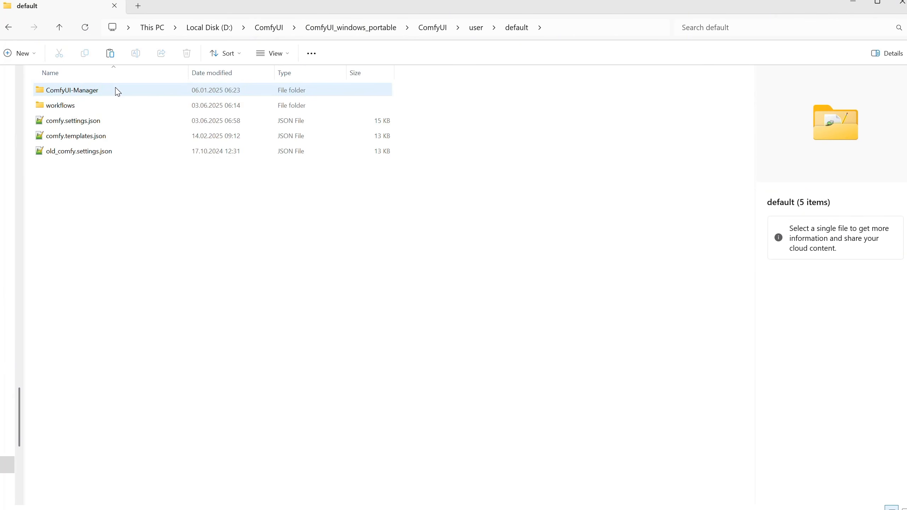
left_click(98, 107)
double_click(98, 108)
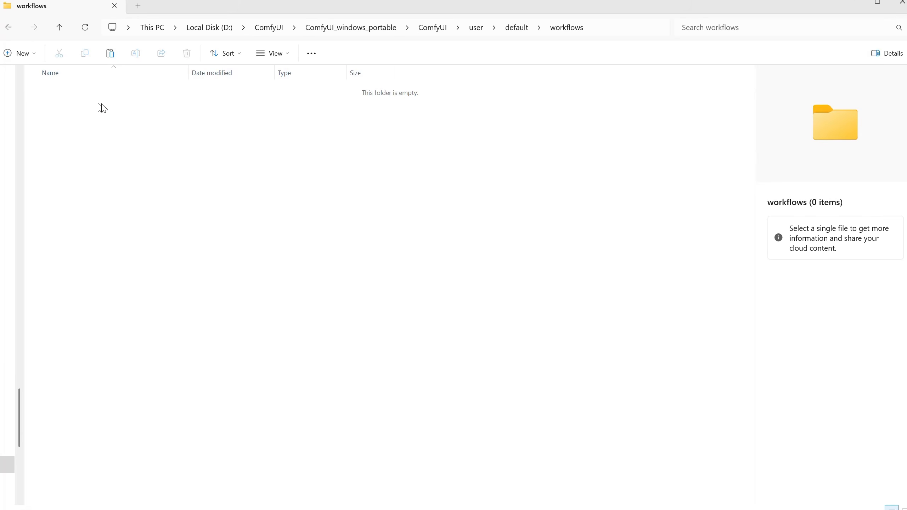
Paste the two copied workflow folders into the empty workflows folder
right_click(185, 149)
left_click(221, 226)
left_click(198, 195)
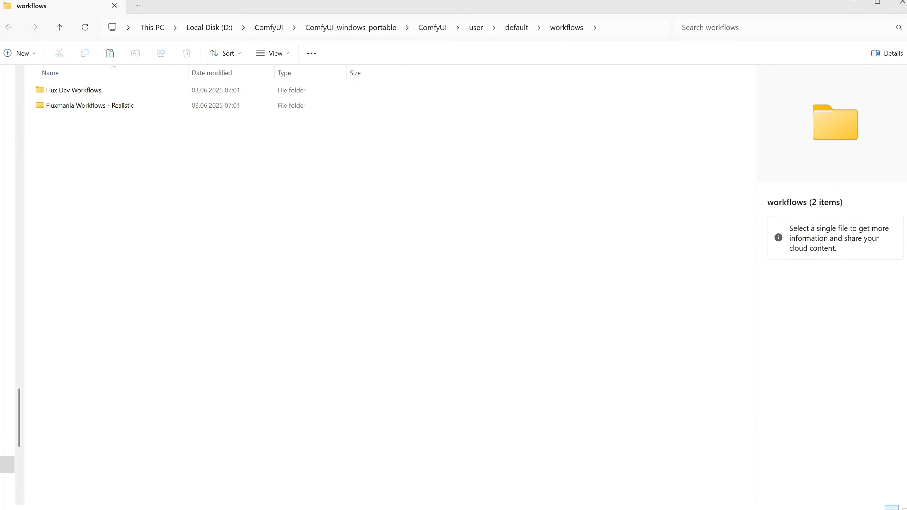
Switch to the ComfyUI console window and close it to shut down the running server
key("alt+Tab")
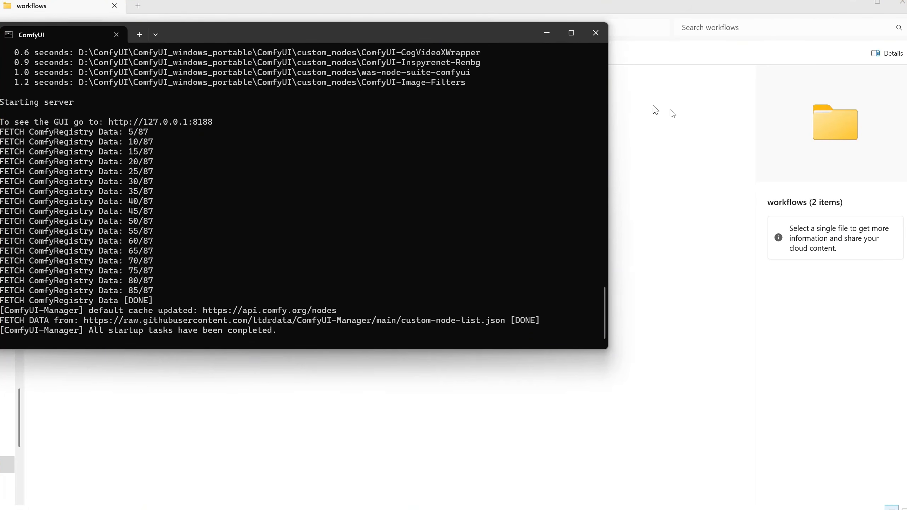
left_click(595, 35)
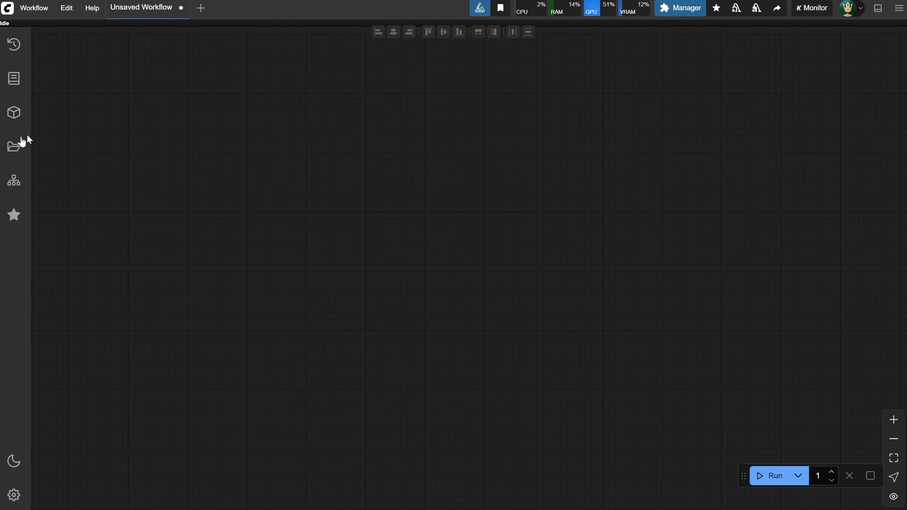
Show ComfyUI's saved workflows in a wider sidebar and expand the Flux Dev Workflows and Fluxmania Workflows - Realistic folders
left_click(13, 147)
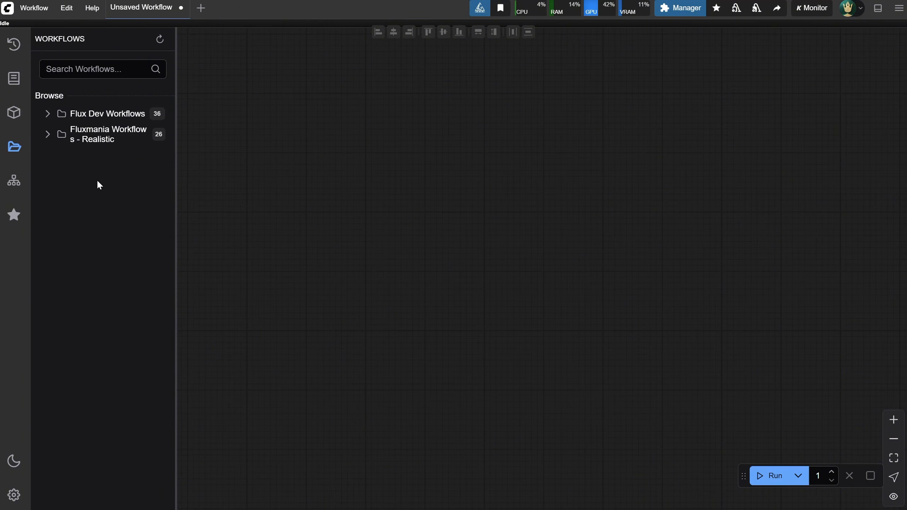
left_click_drag(176, 151, 227, 135)
left_click(48, 113)
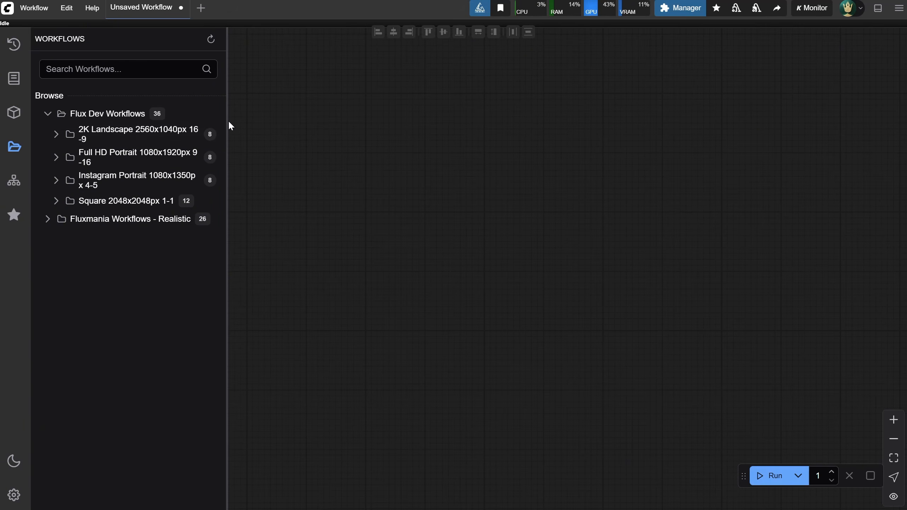
left_click_drag(227, 121, 261, 119)
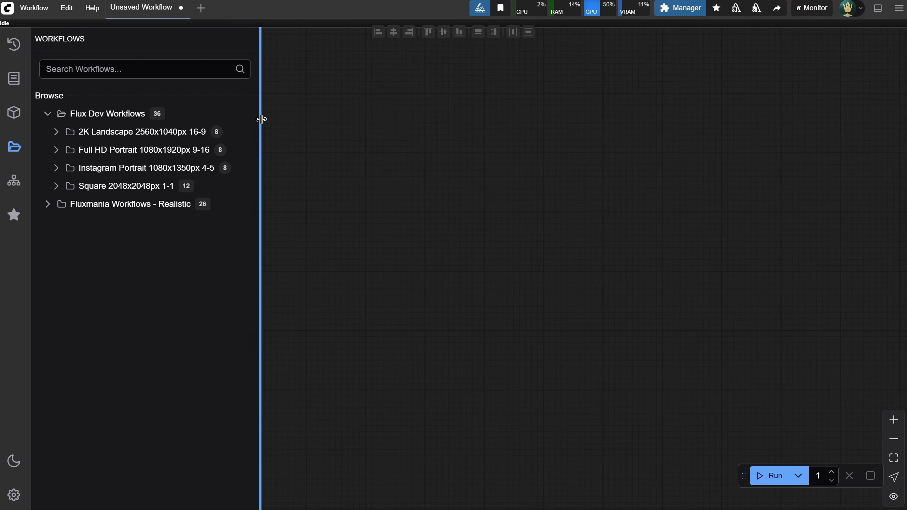
left_click(47, 203)
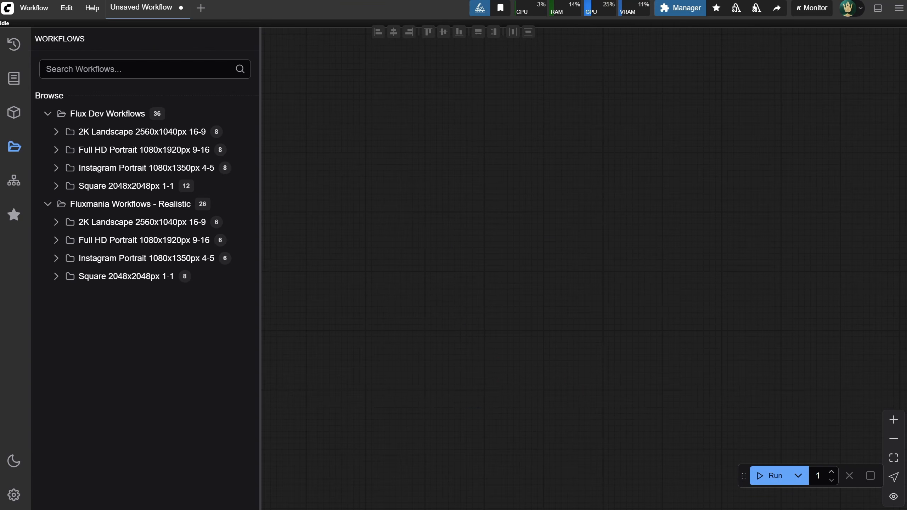
Expand the four image-size folders under Flux Dev Workflows to examine their subfolders, and collapse them again
left_click(55, 132)
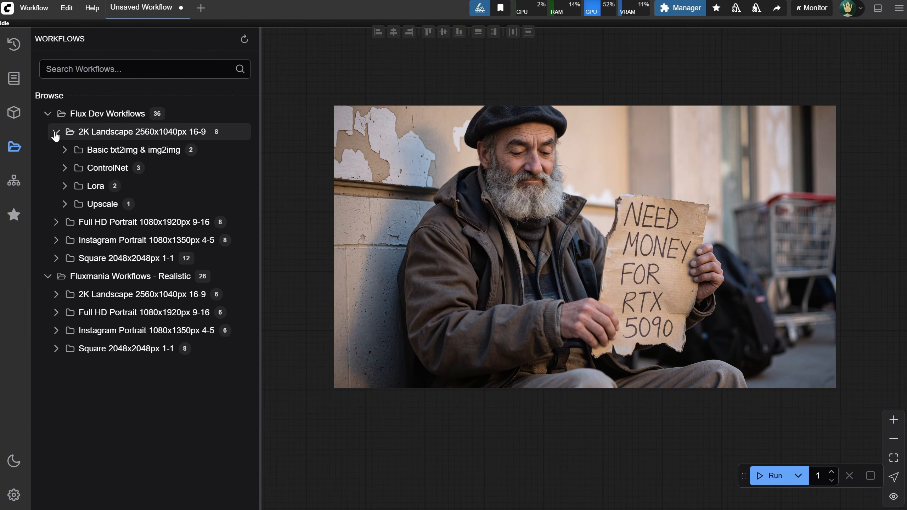
left_click(56, 223)
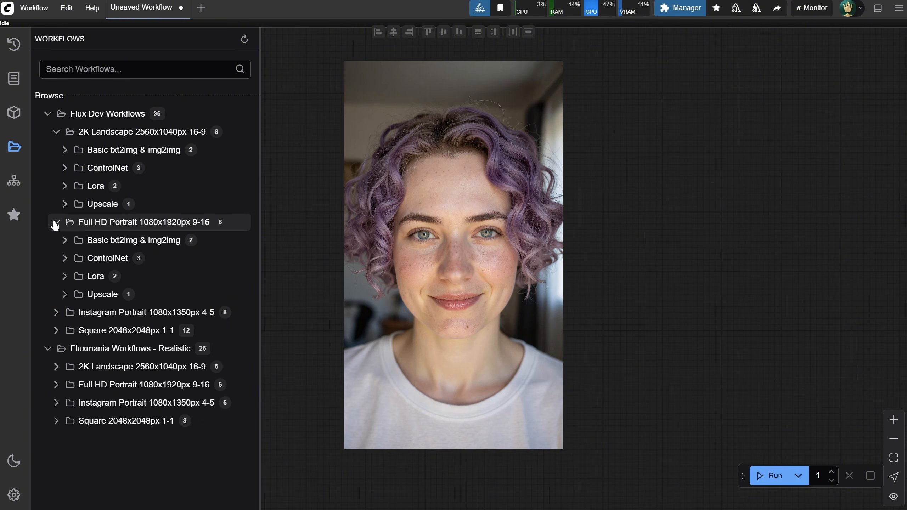
left_click(56, 313)
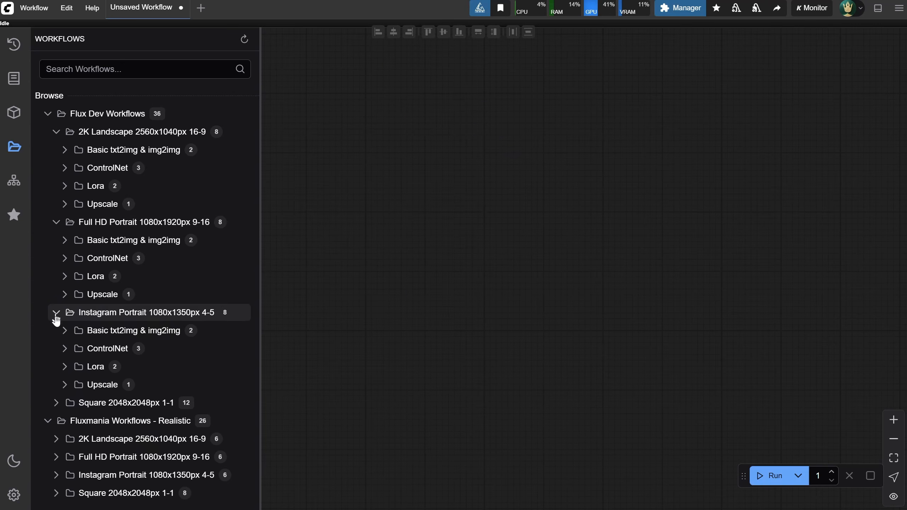
left_click(56, 402)
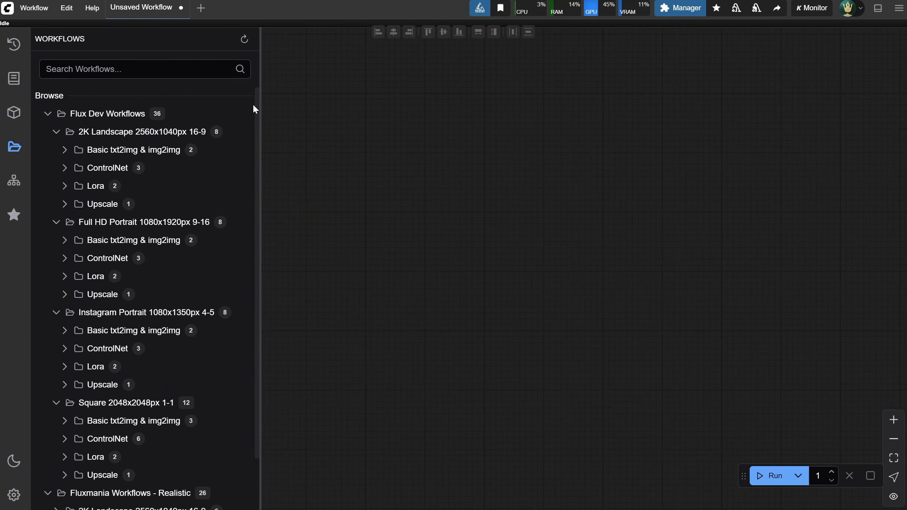
left_click(56, 132)
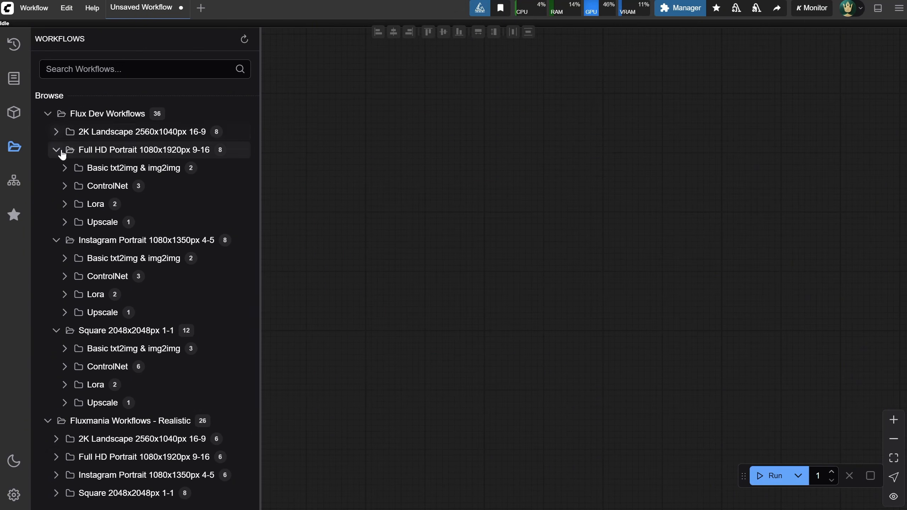
left_click(56, 150)
left_click(56, 168)
left_click(56, 186)
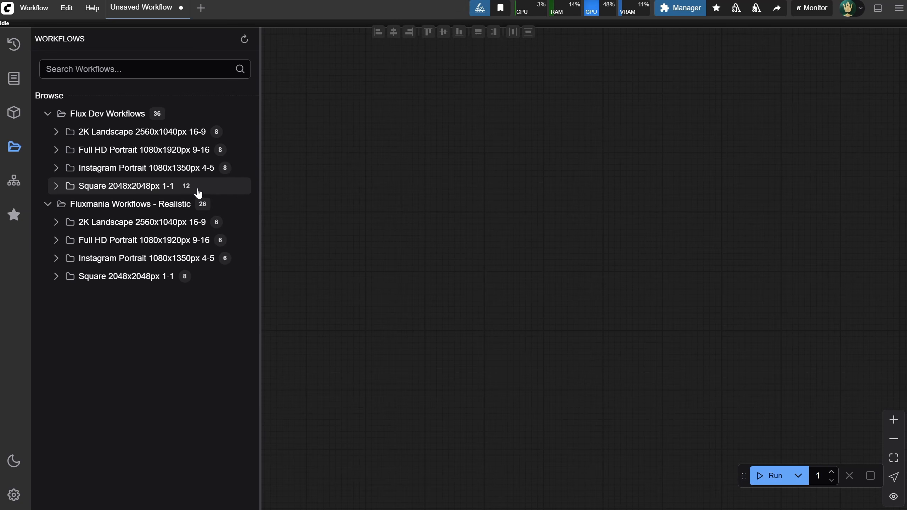
Expand Flux Dev's Square 2048x2048px 1-1 folder and its Basic txt2img & img2img, ControlNet, Lora and Upscale subfolders to review the workflows
left_click(56, 187)
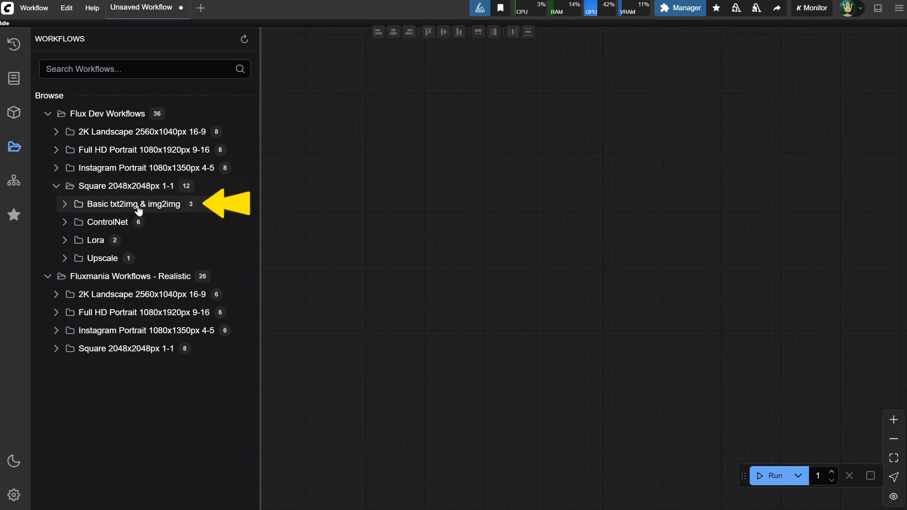
left_click(66, 204)
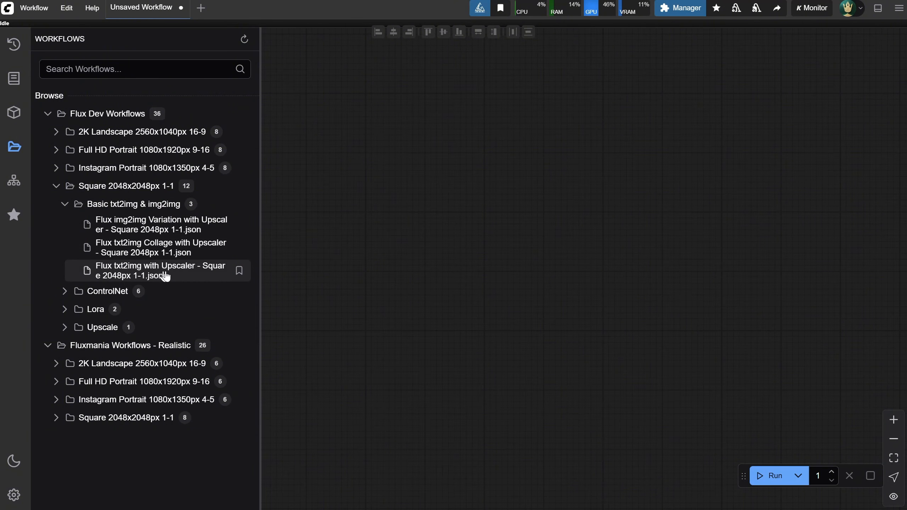
left_click(78, 292)
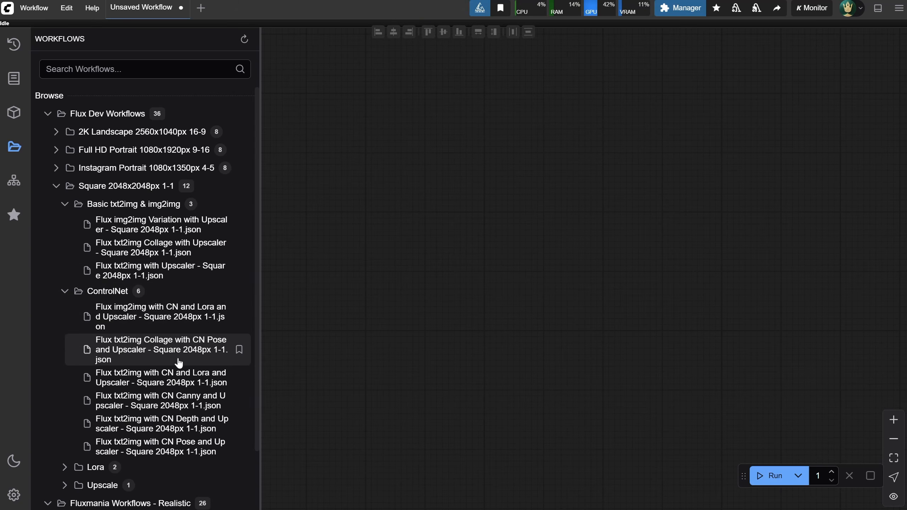
left_click(67, 467)
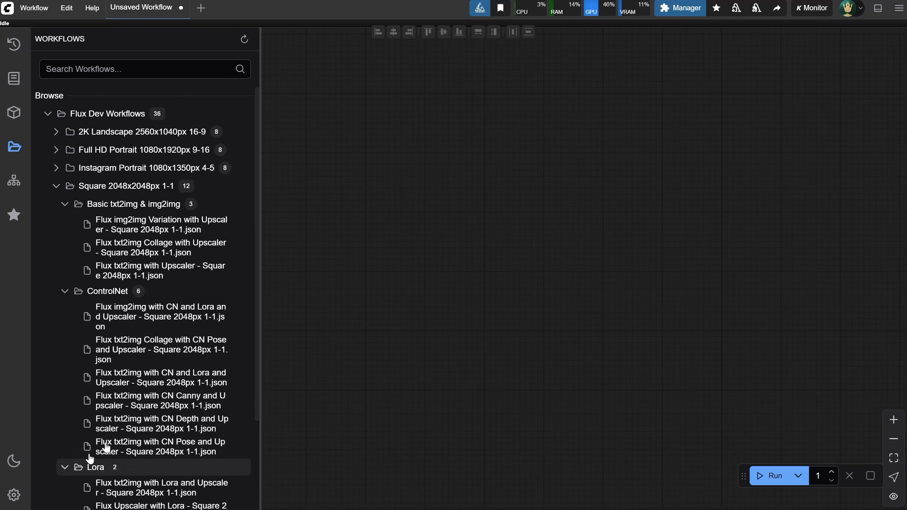
scroll(106, 448, "down", 3)
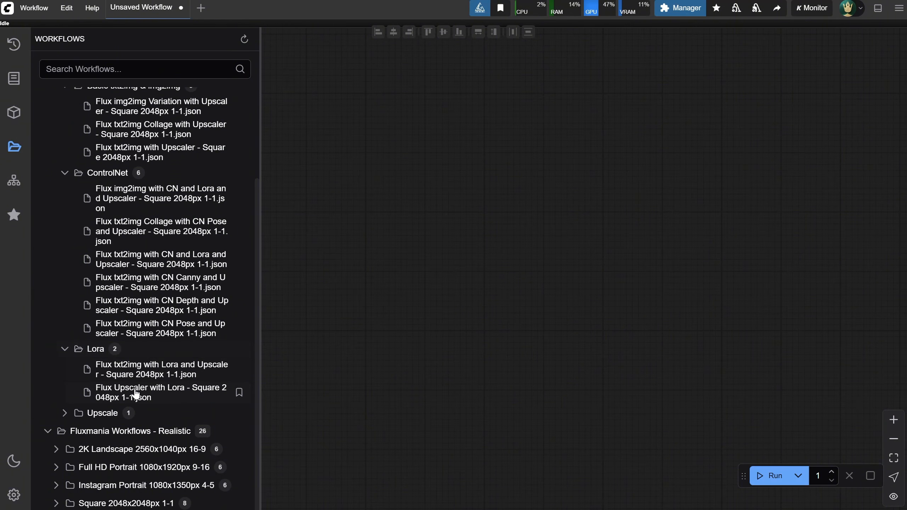
left_click(66, 413)
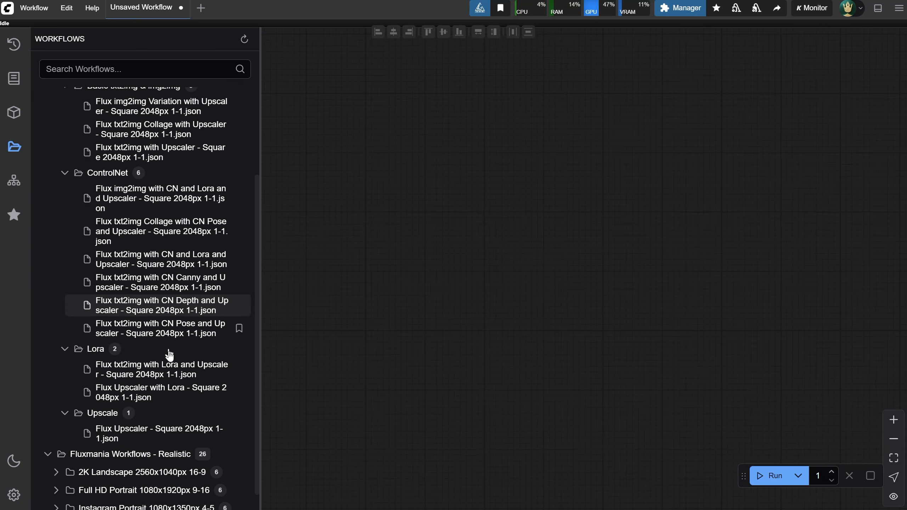
Collapse the Square folder and open Flux txt2img with Upscaler - 2K Landscape 16-9.json from Flux Dev's 2K Landscape Basic txt2img & img2img folder
scroll(175, 325, "up", 3)
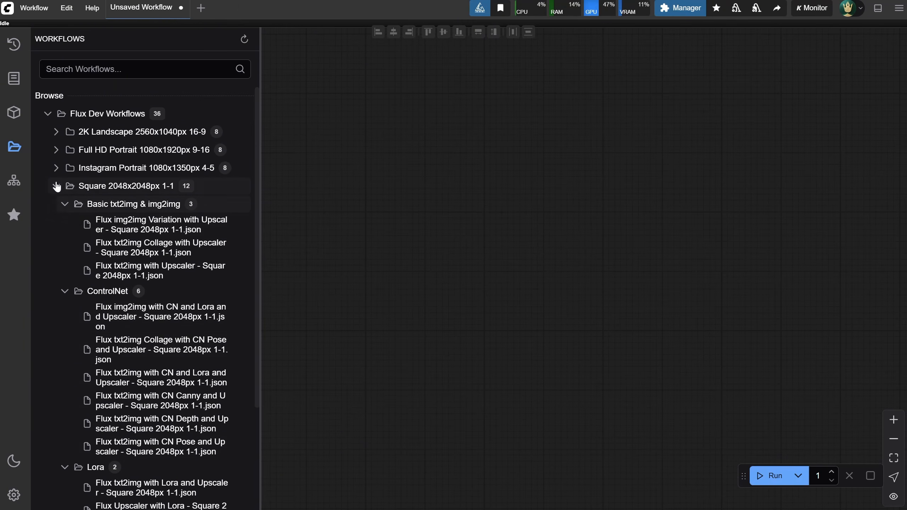
left_click(56, 187)
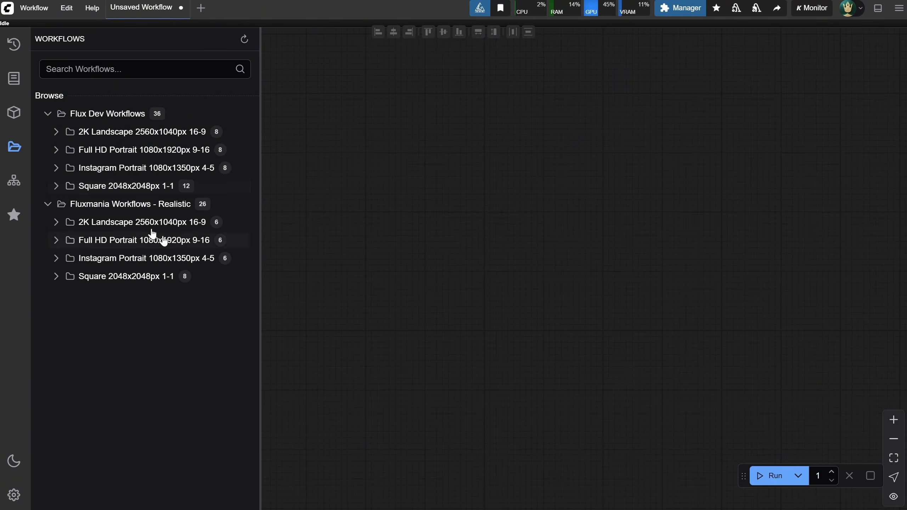
left_click(56, 133)
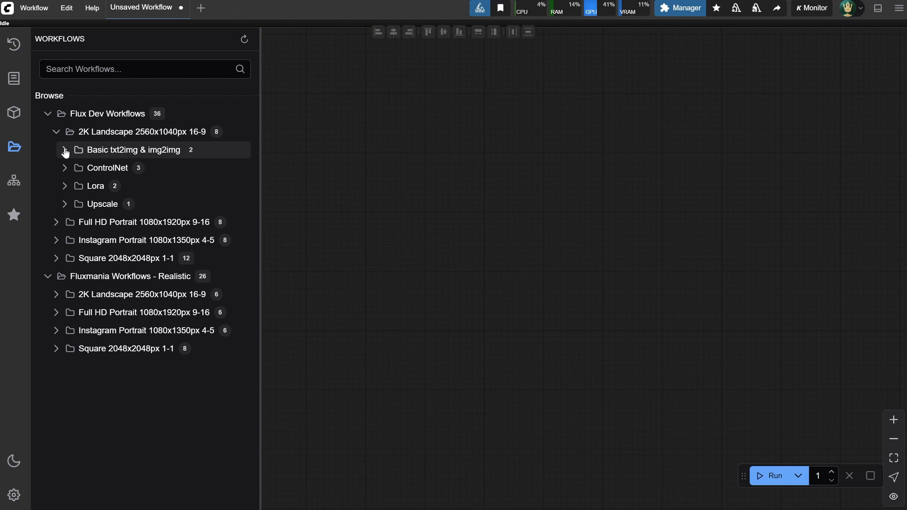
left_click(64, 150)
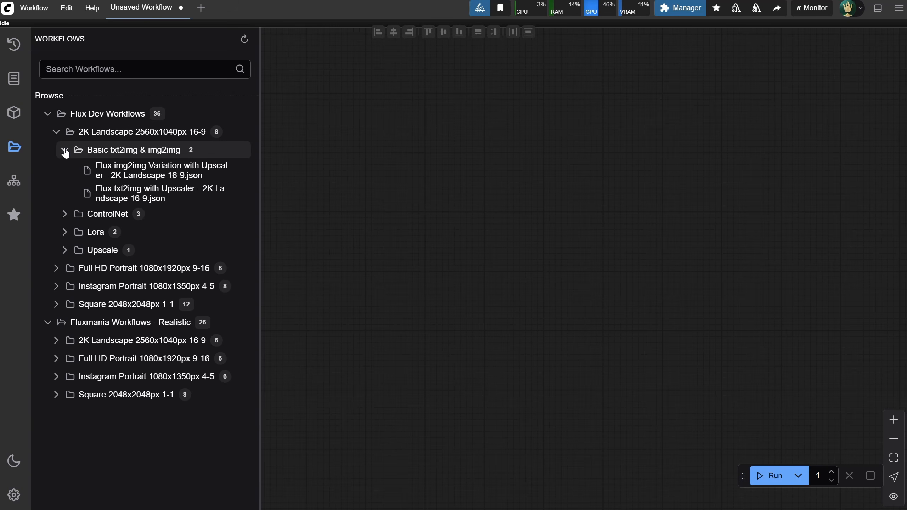
left_click(176, 199)
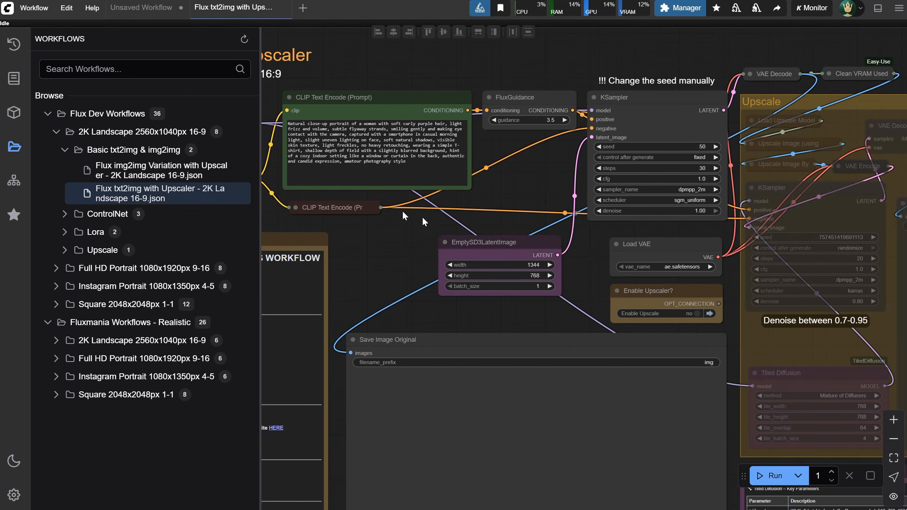
Bookmark the open Flux txt2img with Upscaler workflow, and remove it from the bookmarks again
left_click(238, 195)
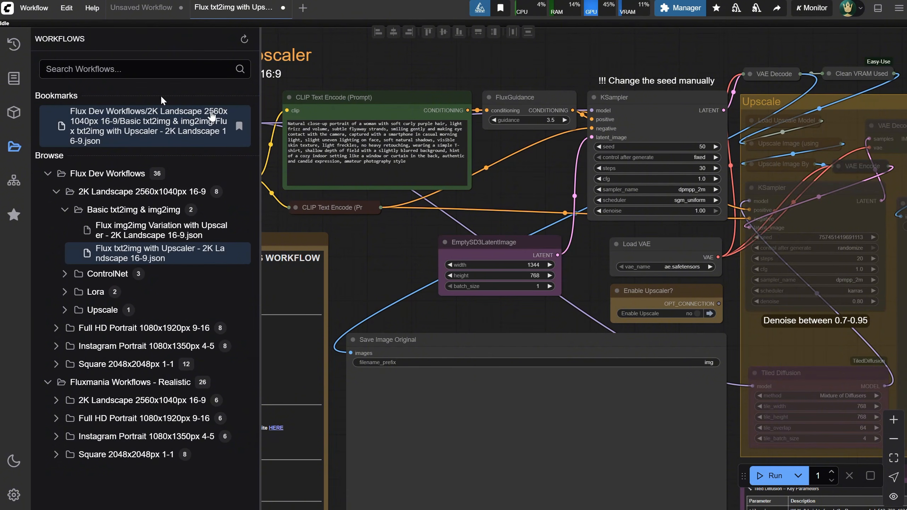
left_click(239, 127)
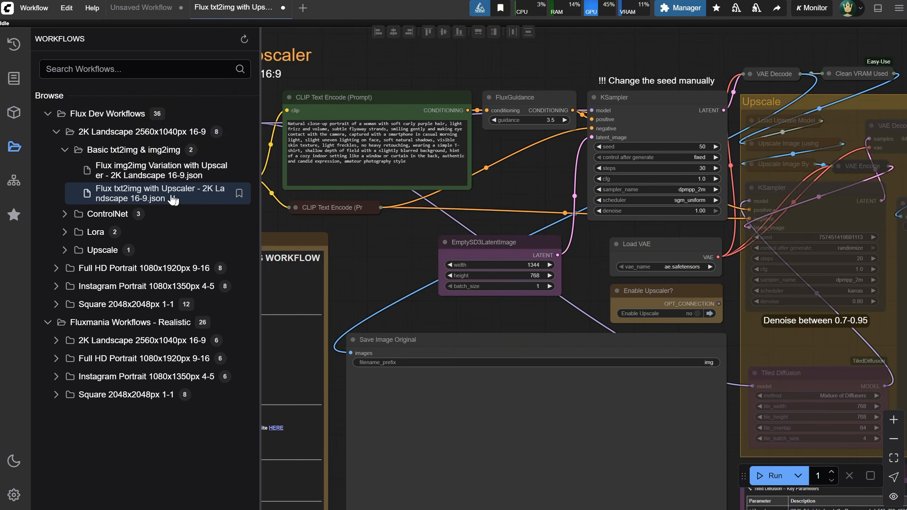
Open Fluxmania txt2img with Upscaler - 2K Landscape 16-9.json from the Fluxmania 2K Landscape Basic txt2img & img2img folder and hide the workflows sidebar
left_click(56, 340)
left_click(64, 358)
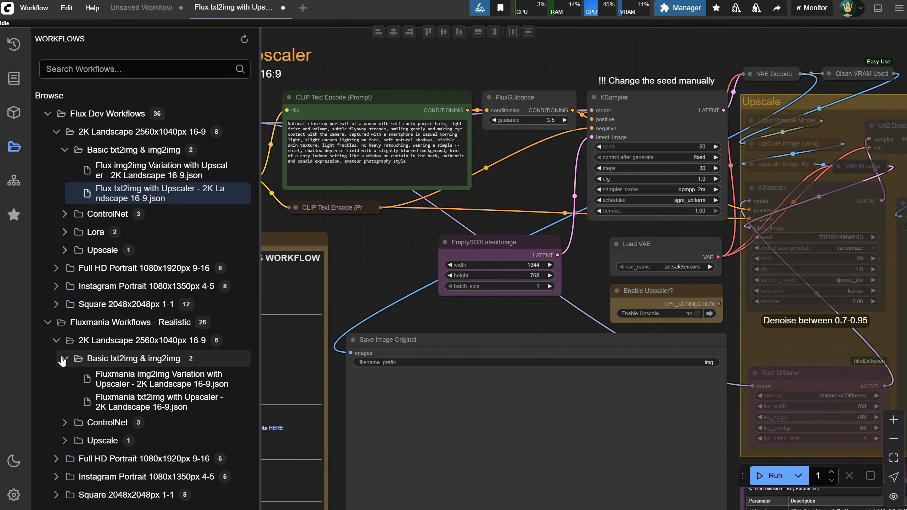
left_click(145, 408)
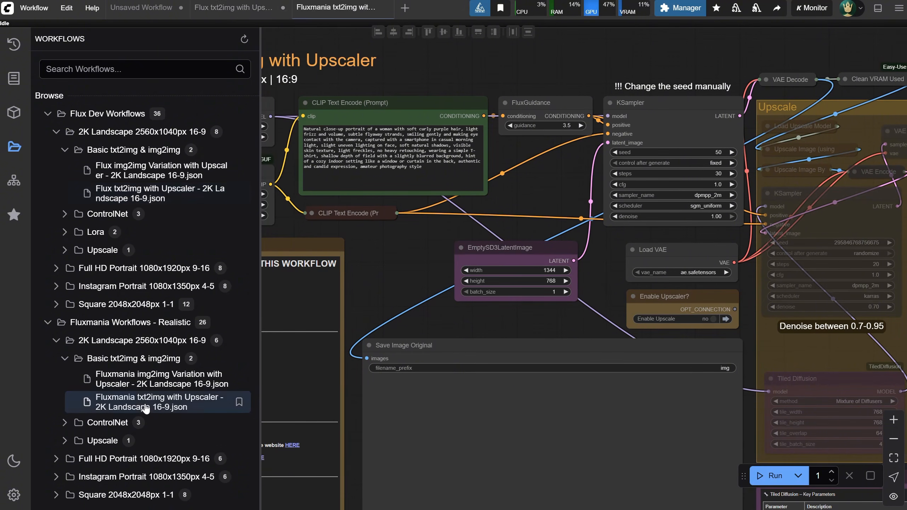
left_click(14, 147)
Switch between the open Flux and Fluxmania txt2img workflows to compare their model loader nodes and START HERE notes
left_click(233, 9)
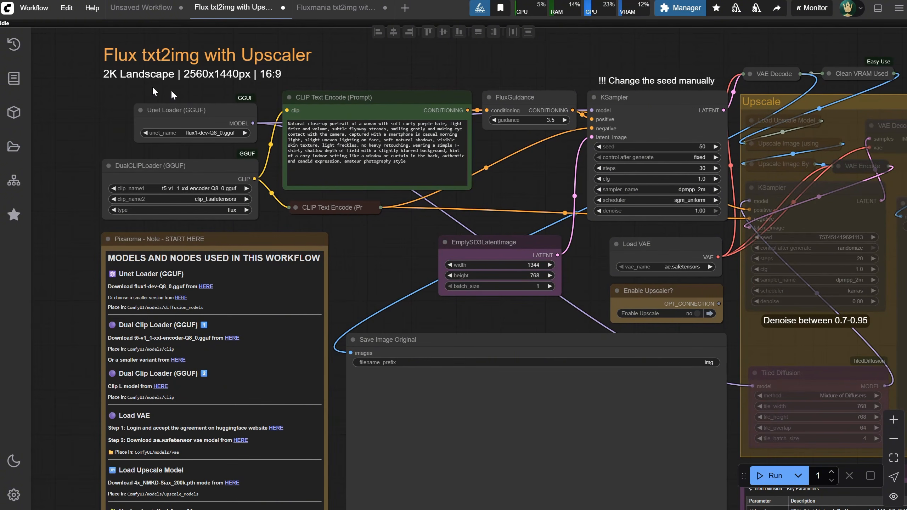
left_click(335, 8)
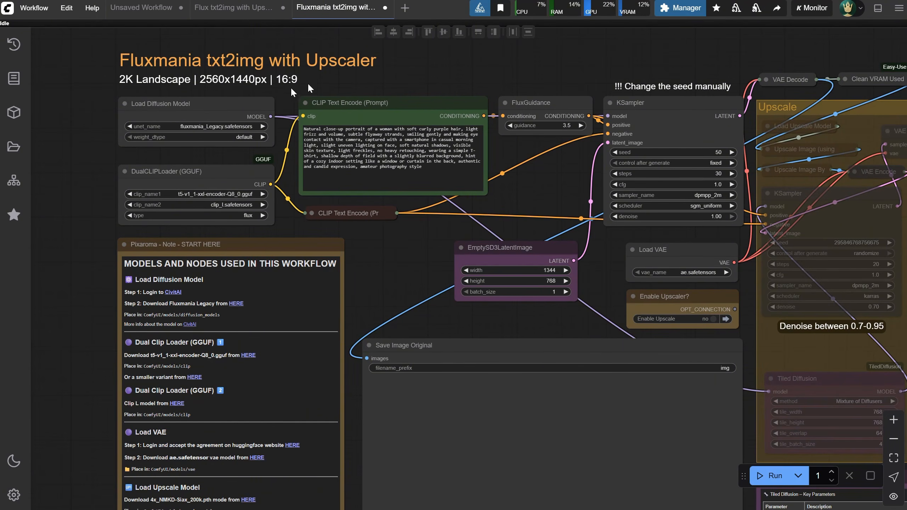
left_click(219, 8)
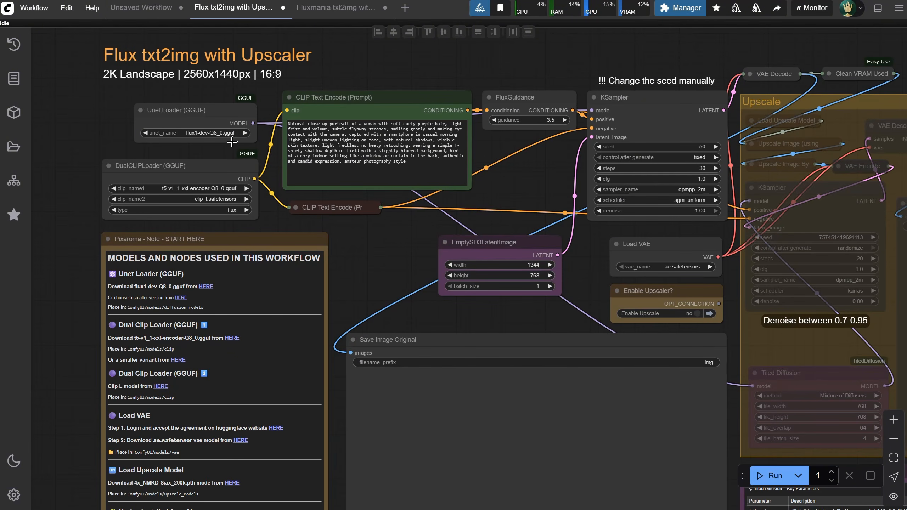
left_click(330, 15)
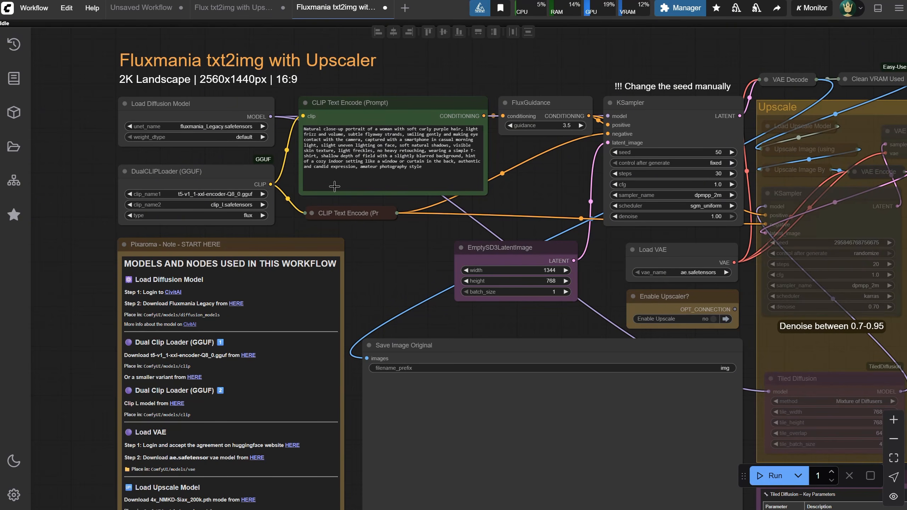
left_click(229, 8)
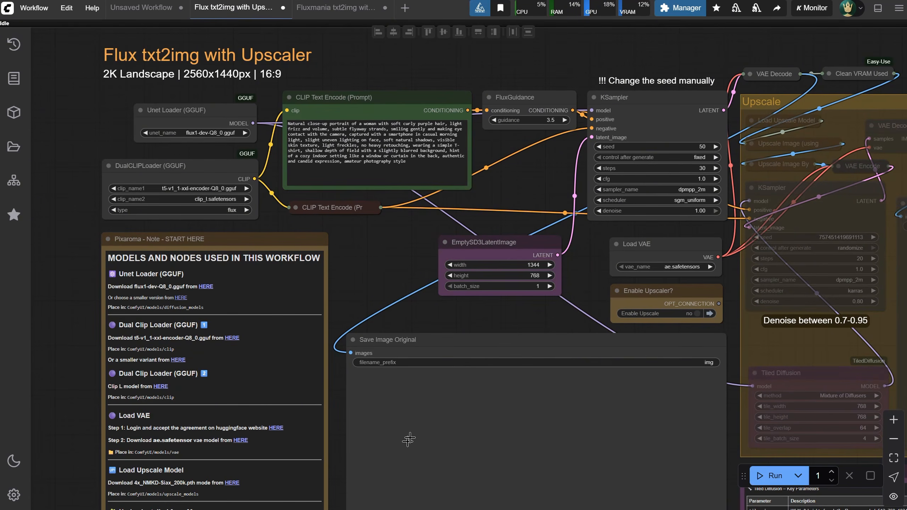
Download flux1-dev-Q8_0.gguf through the link in the Flux workflow's note and save it in ComfyUI's models/diffusion_models folder
left_click_drag(346, 270, 326, 151)
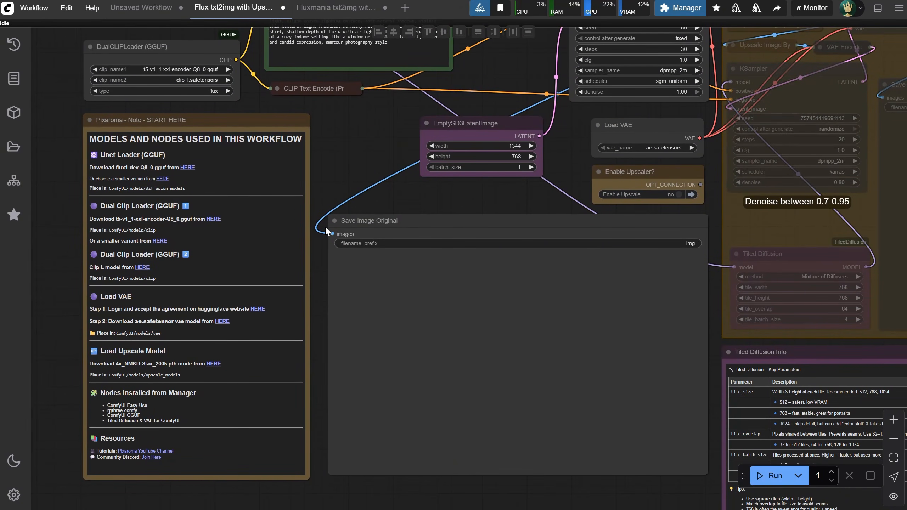
scroll(337, 161, "up", 1)
left_click_drag(333, 155, 344, 135)
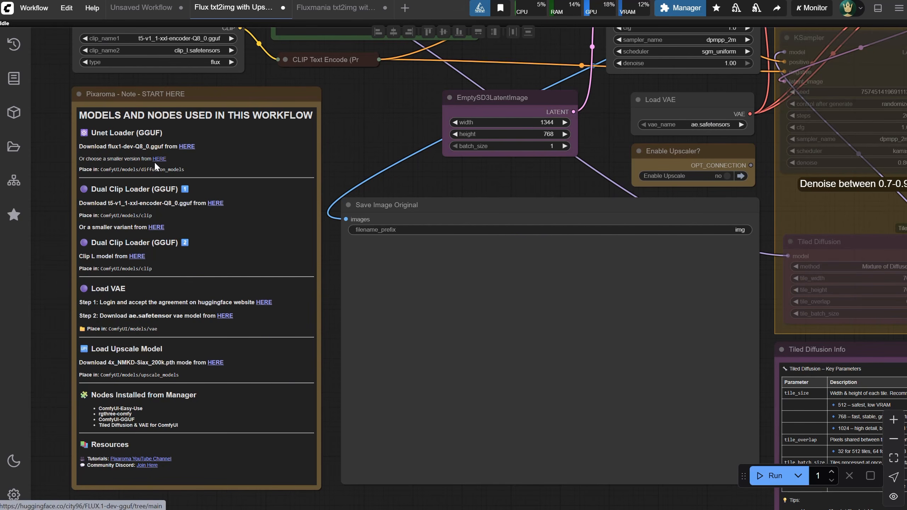
left_click(187, 146)
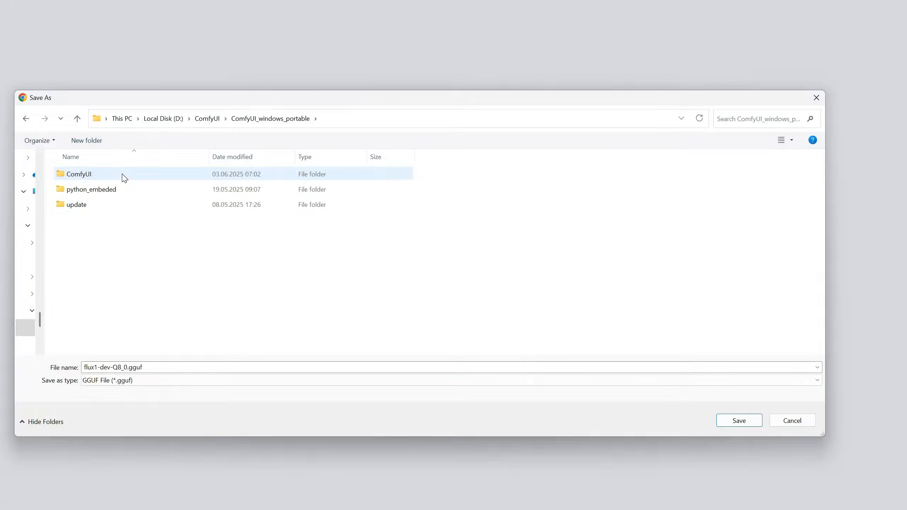
double_click(123, 174)
scroll(118, 214, "down", 5)
double_click(99, 197)
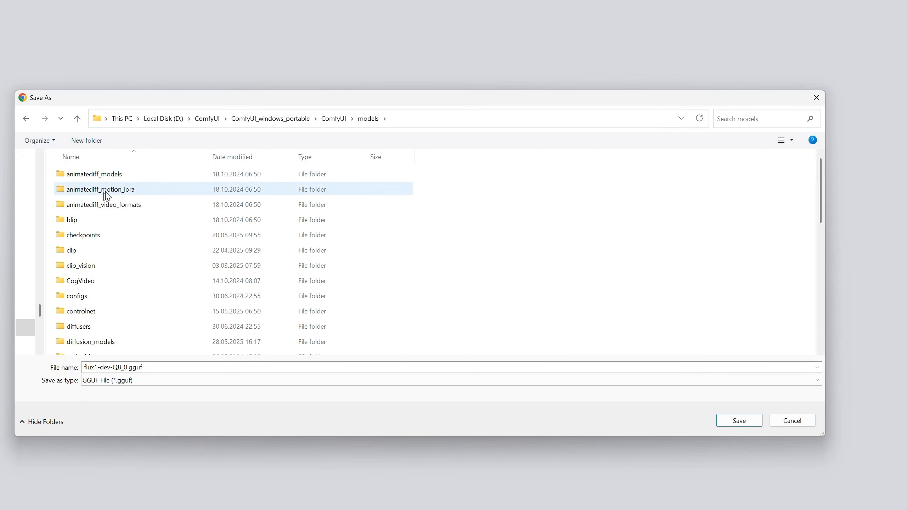
scroll(127, 222, "down", 1)
scroll(127, 234, "down", 1)
double_click(111, 258)
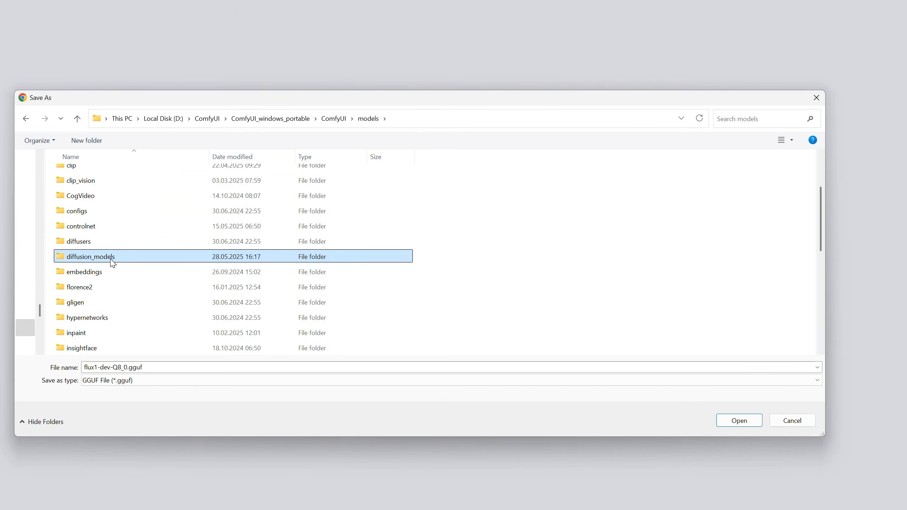
left_click(739, 422)
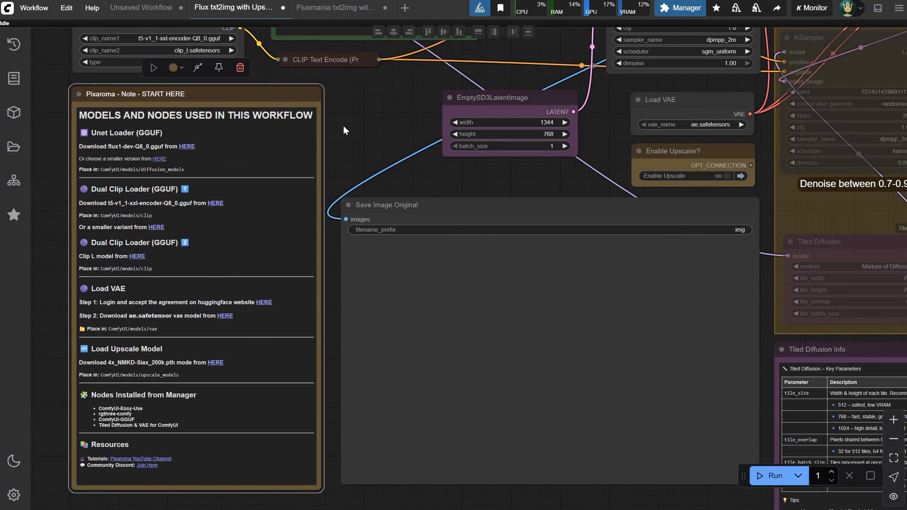
From the Fluxmania workflow's note, open Civitai to log in with Google, and start downloading fluxmania_Legacy.safetensors
left_click(333, 9)
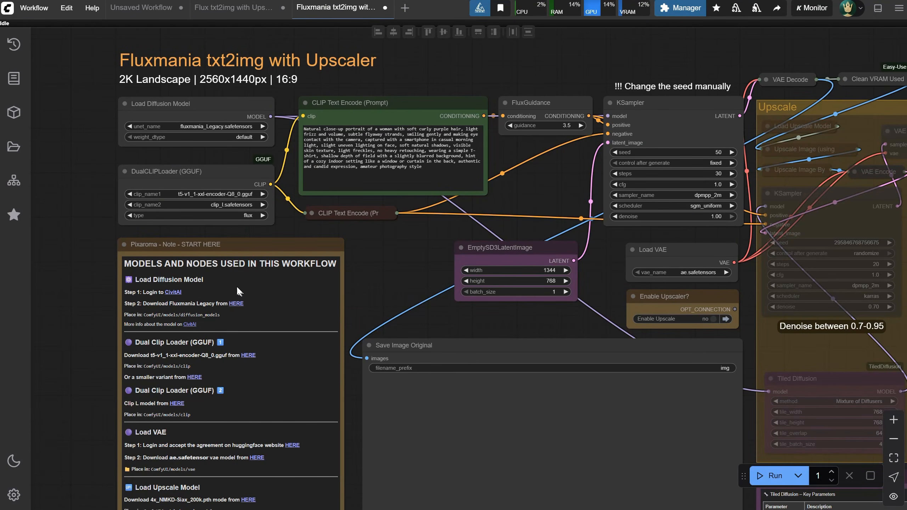
left_click(173, 292)
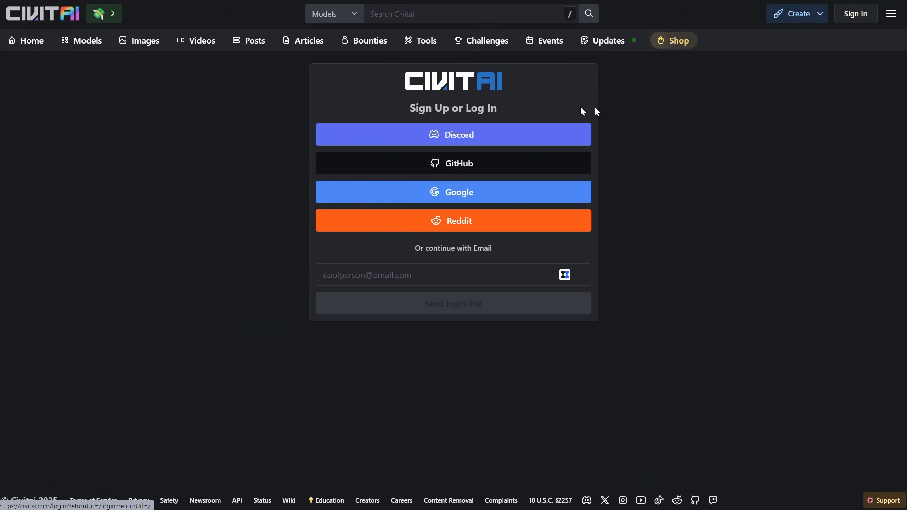
left_click(504, 195)
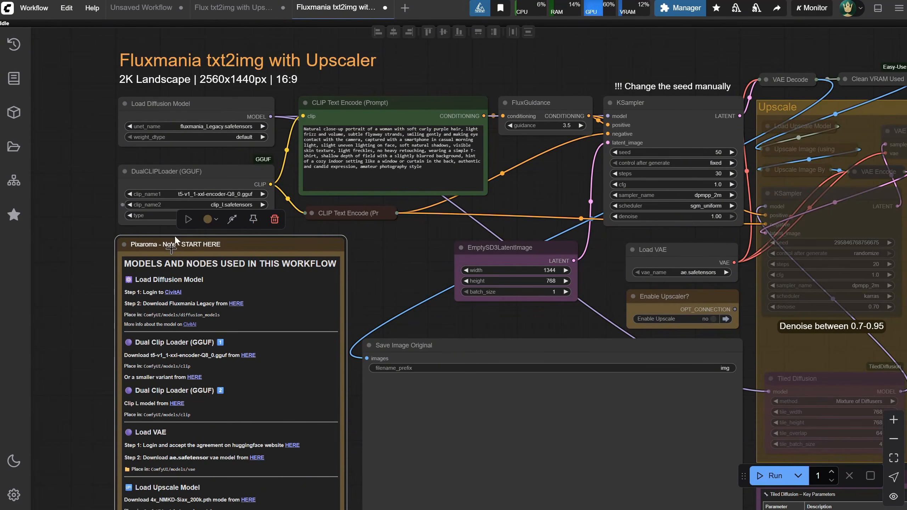
left_click(236, 304)
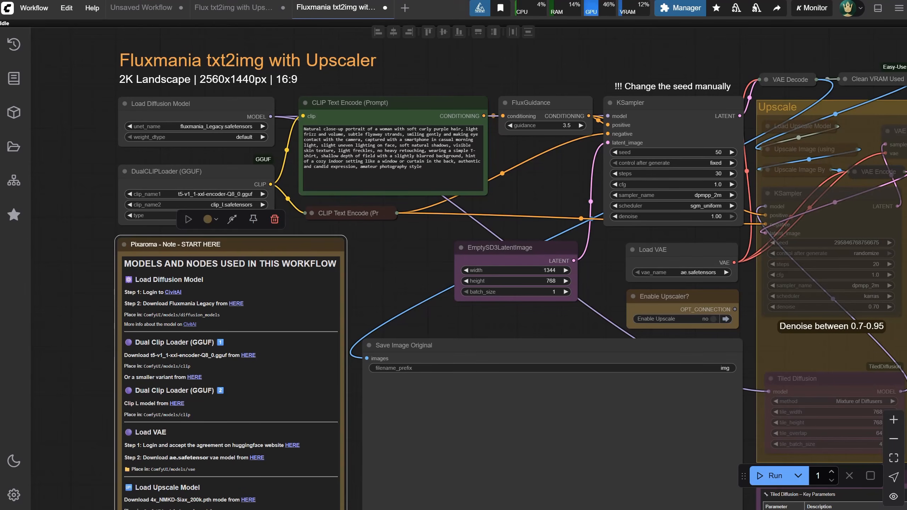
left_click(597, 157)
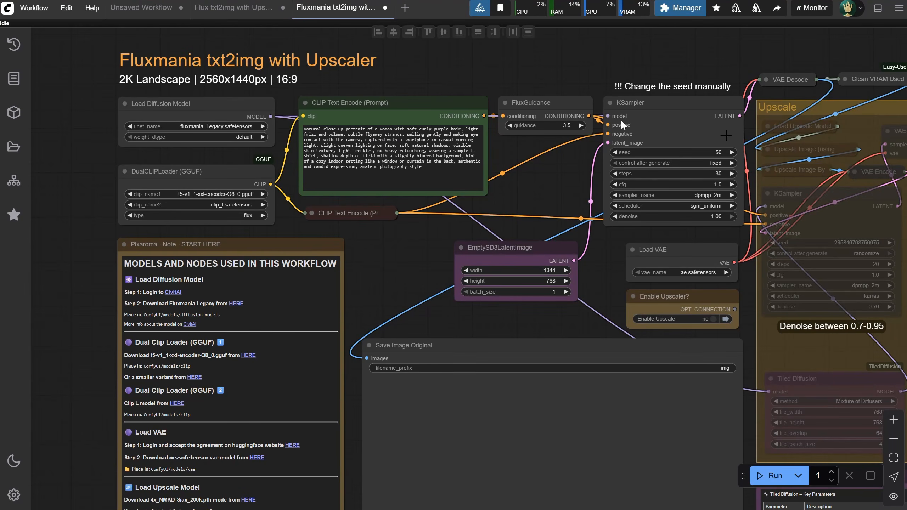
Return to the Flux txt2img workflow, open the note's link to smaller Flux Dev GGUF versions, and look over the loader nodes
left_click(229, 10)
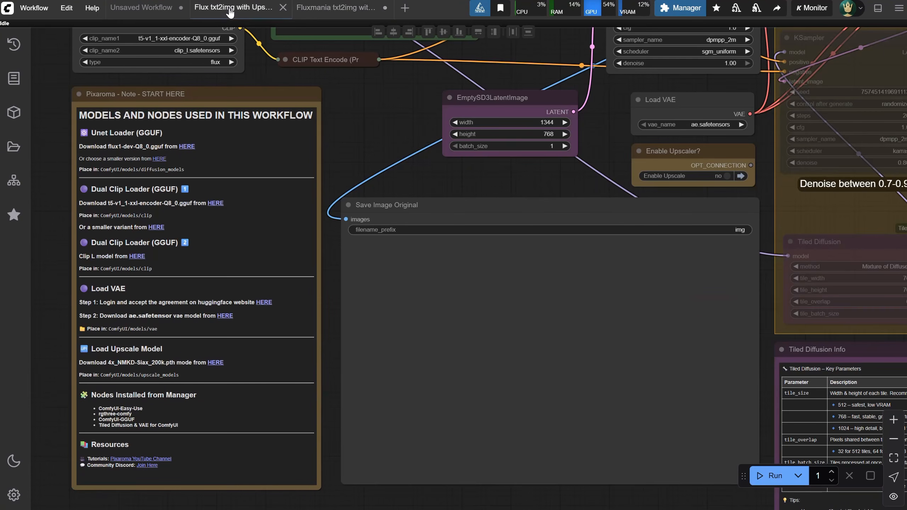
left_click(158, 159)
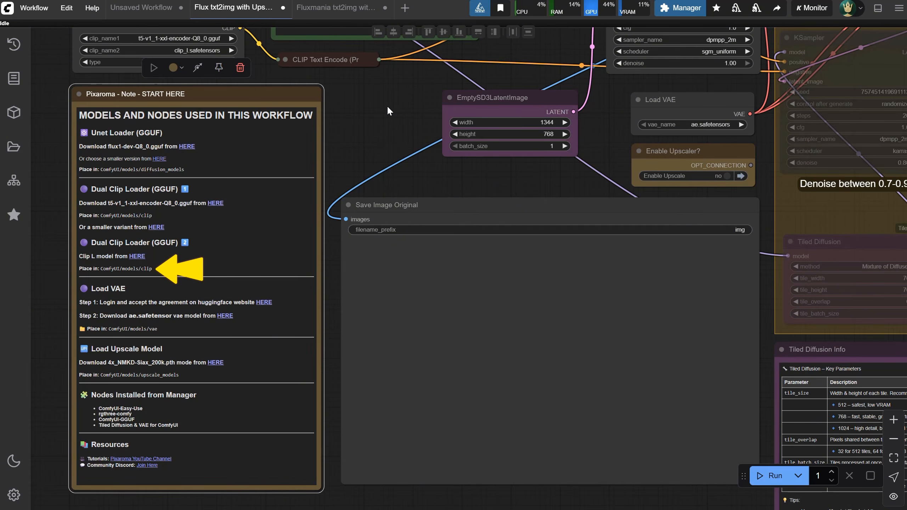
left_click_drag(386, 105, 419, 204)
left_click(419, 205)
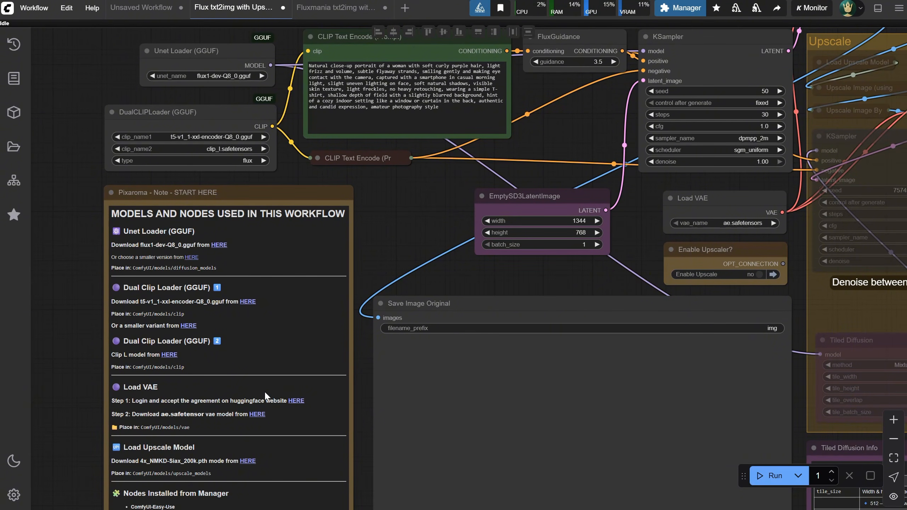
Open the note's Hugging Face agreement link under Load VAE and check the gated-model access notice on the FLUX.1-schnell page
left_click(293, 402)
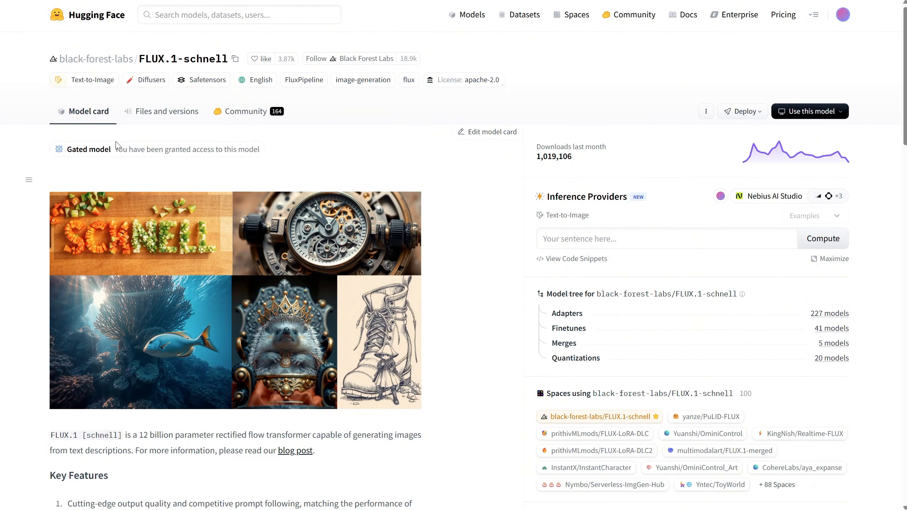
left_click_drag(116, 144, 314, 162)
left_click(310, 162)
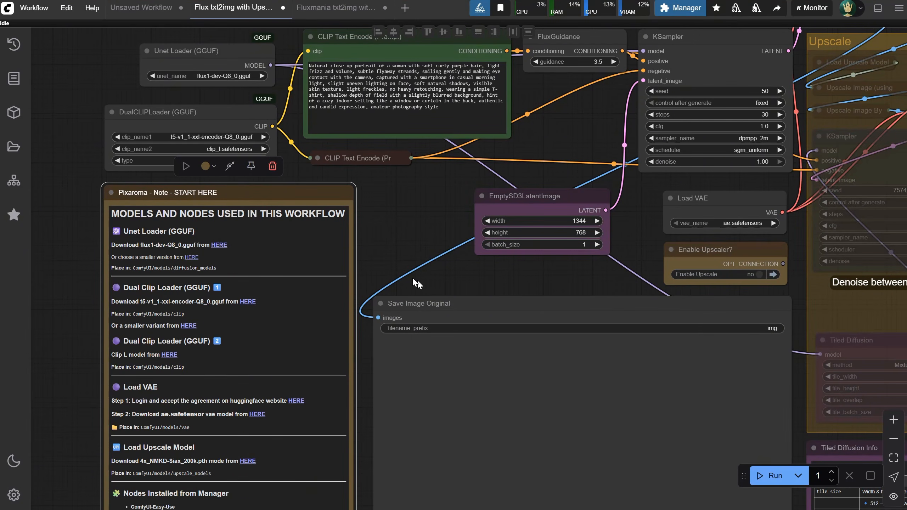
Review the note's required nodes, search the Custom Nodes Manager for "easy use", and close the manager
left_click_drag(374, 247, 350, 121)
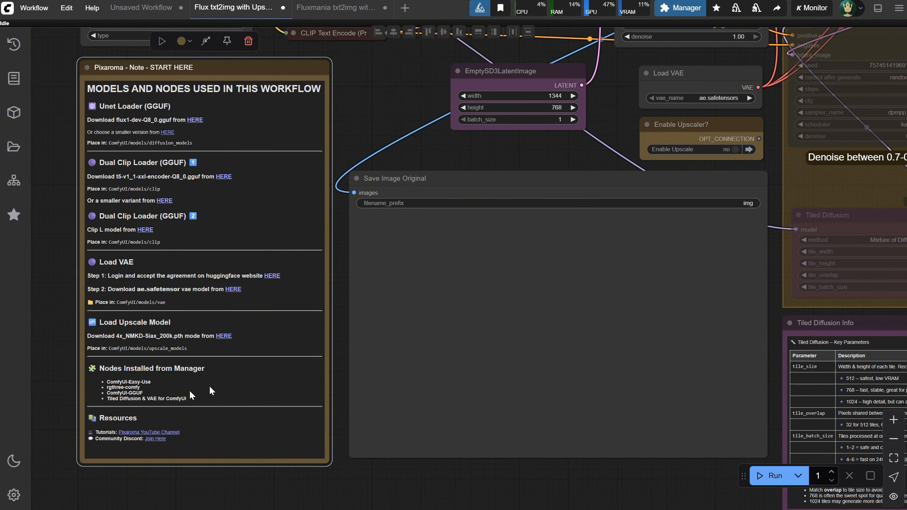
left_click(680, 8)
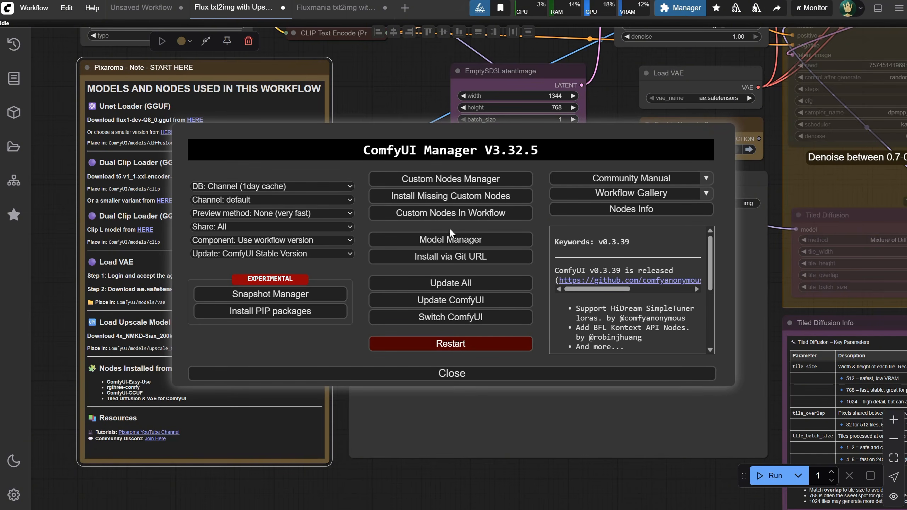
left_click(439, 179)
left_click(268, 73)
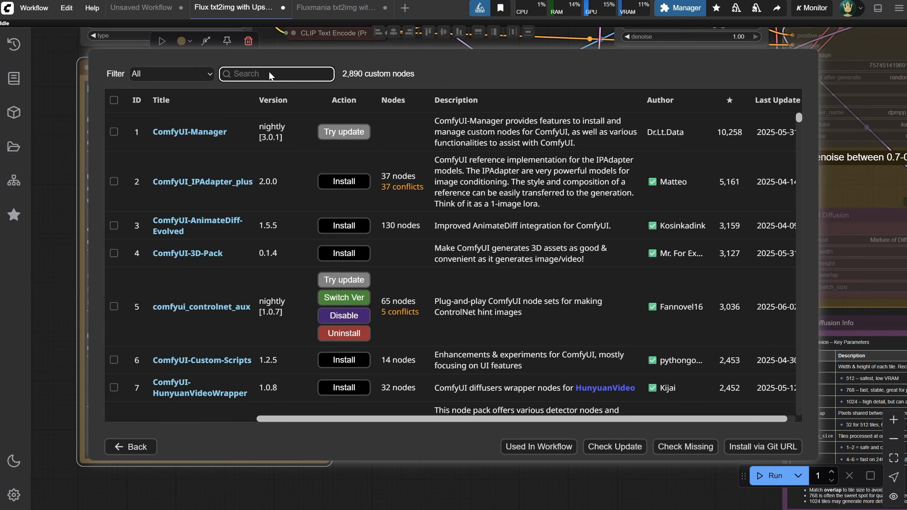
type("easy use")
left_click(122, 448)
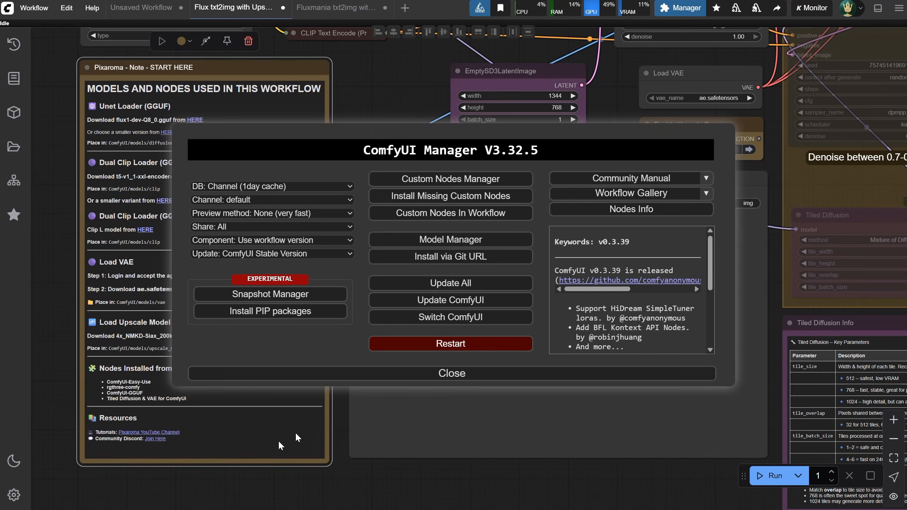
left_click(396, 376)
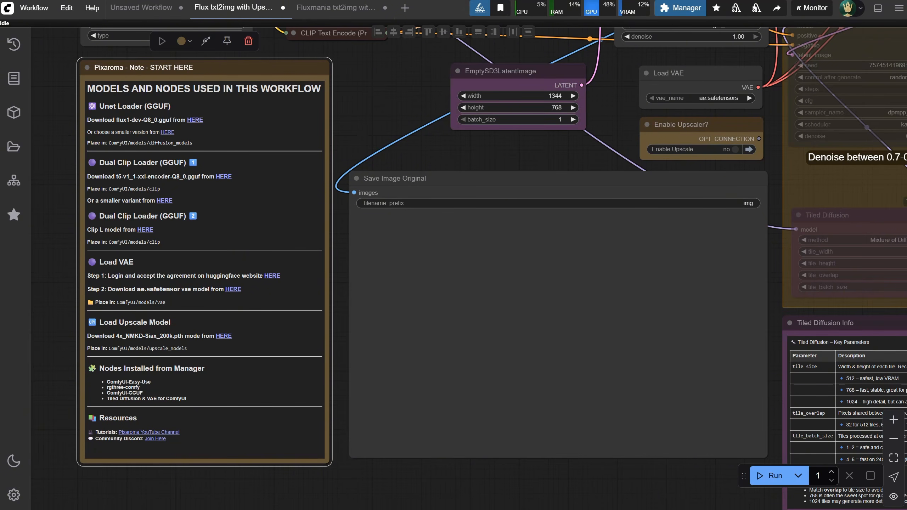
Refresh the node definitions and bring the loader, prompt and sampler nodes of the Flux txt2img workflow into view
left_click(66, 8)
left_click(82, 69)
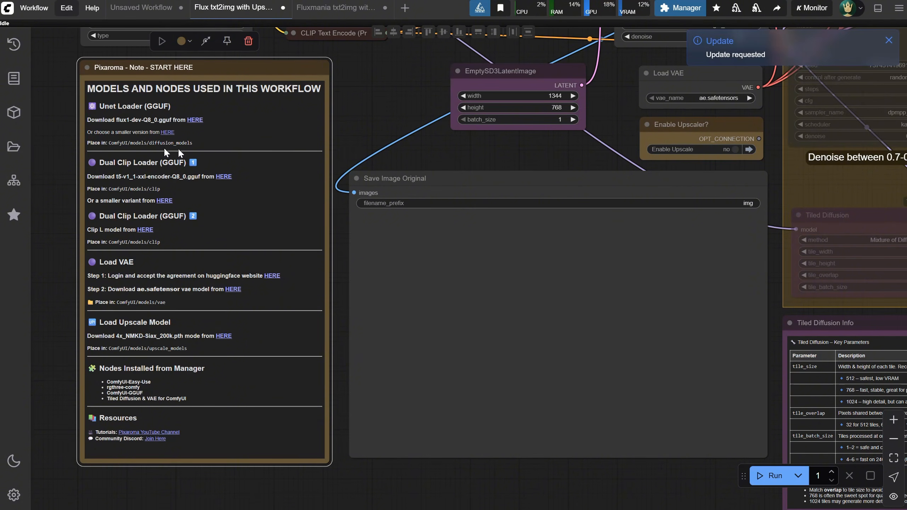
left_click(364, 83)
scroll(371, 87, "down", 4)
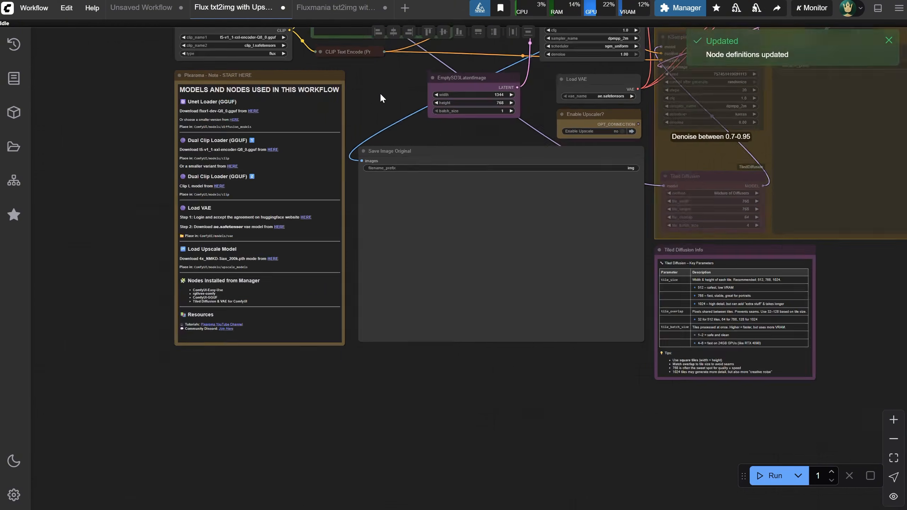
scroll(380, 91, "up", 2)
left_click_drag(386, 71, 308, 221)
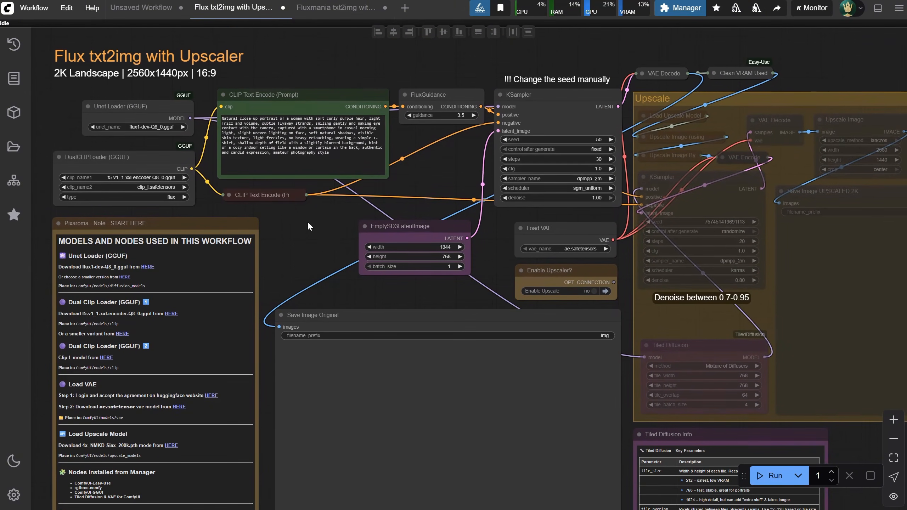
Compare the model loaders, prompt and KSampler settings of the Fluxmania and Flux txt2img workflows
left_click(337, 8)
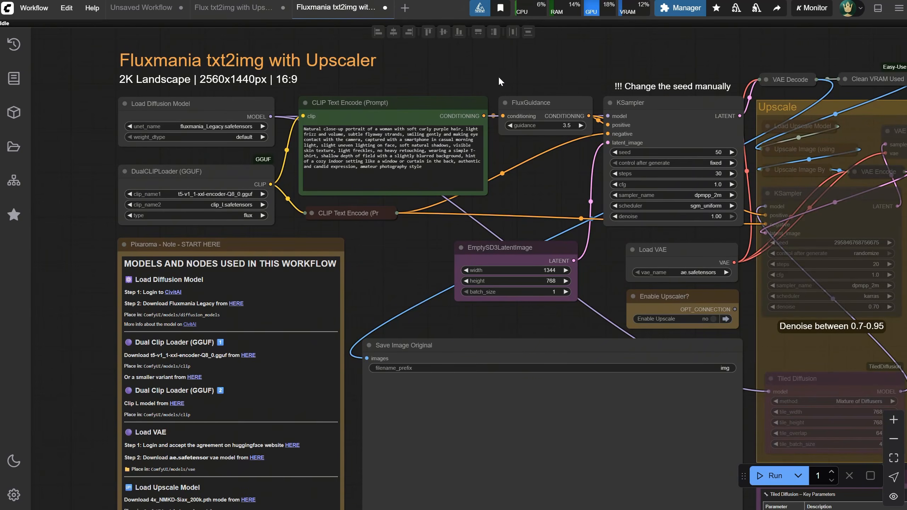
left_click_drag(498, 76, 440, 55)
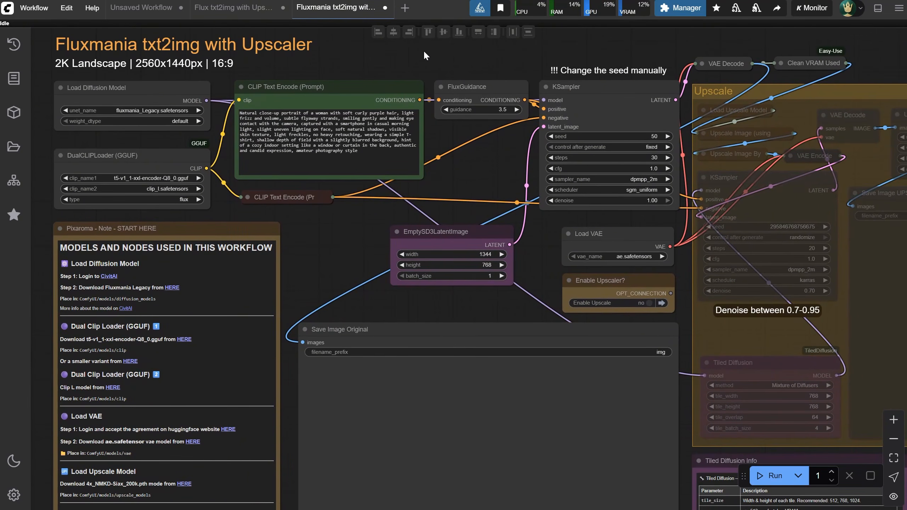
left_click(216, 8)
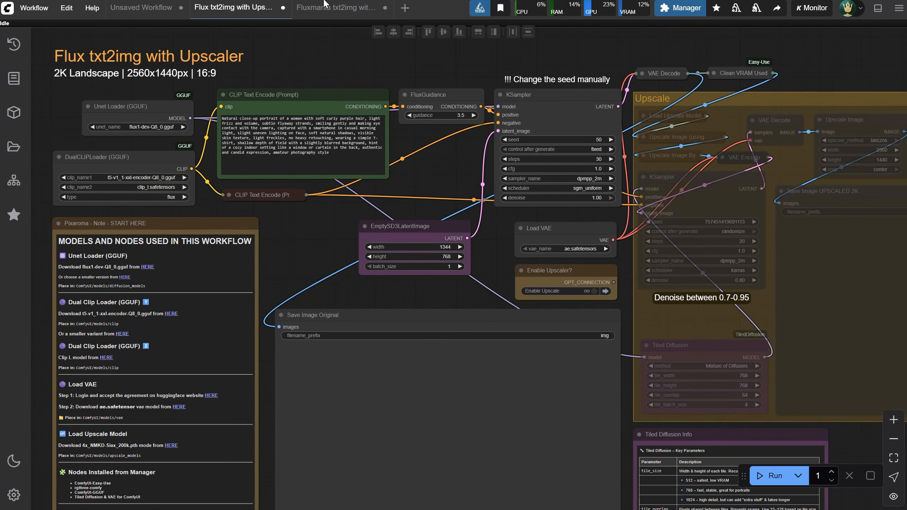
left_click(334, 7)
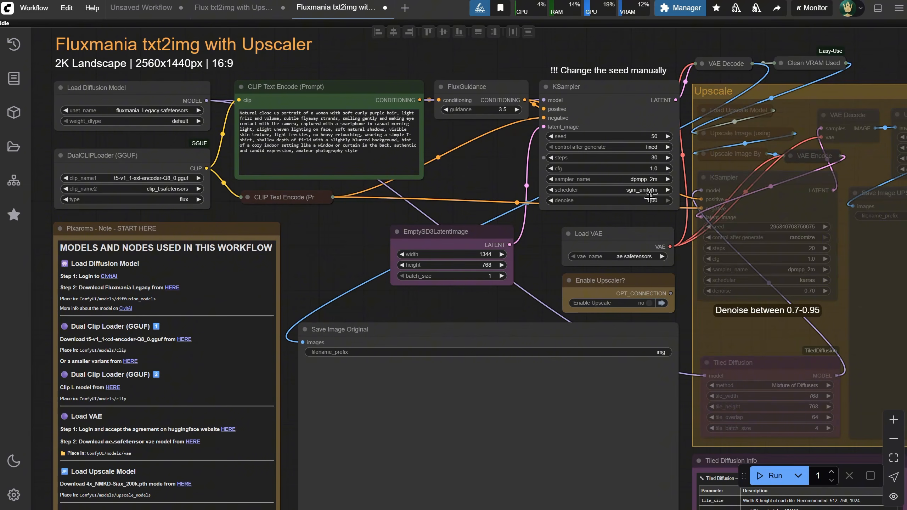
Run the Flux txt2img workflow with the upscaler off and examine the generated portrait up close
left_click(229, 8)
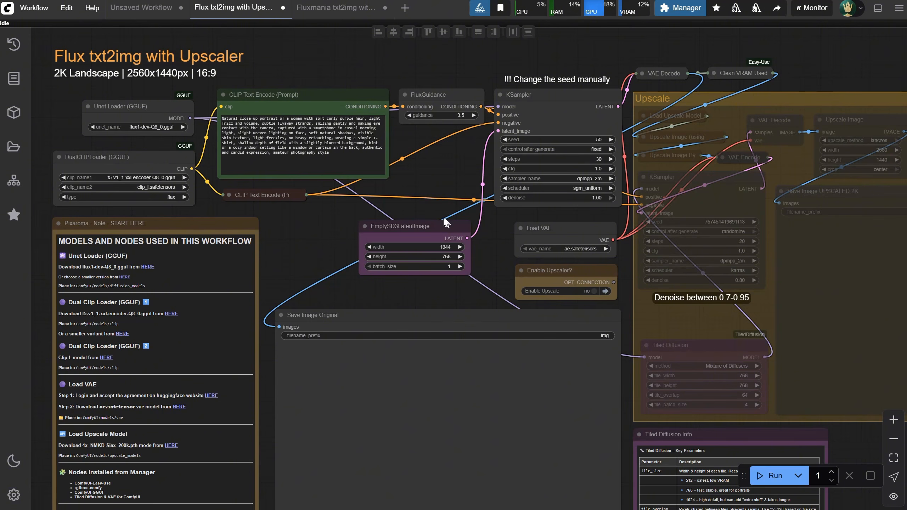
left_click(771, 475)
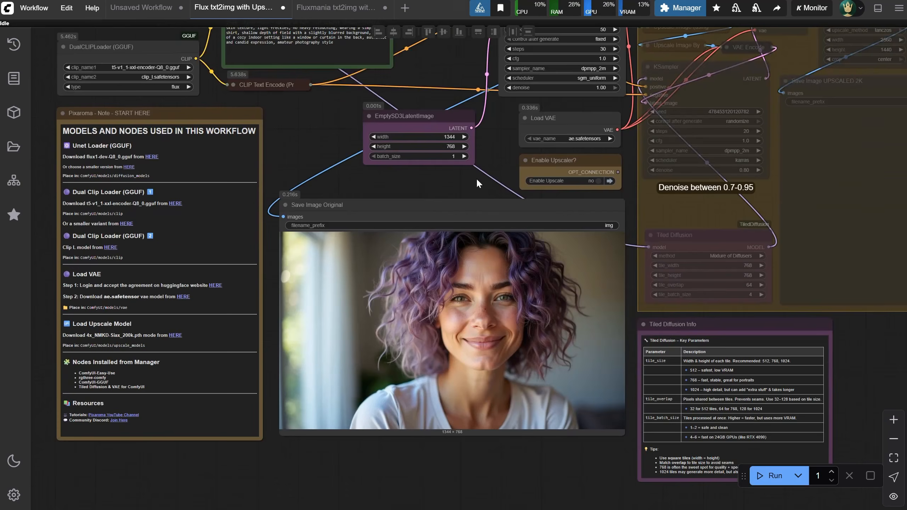
scroll(461, 275, "up", 1)
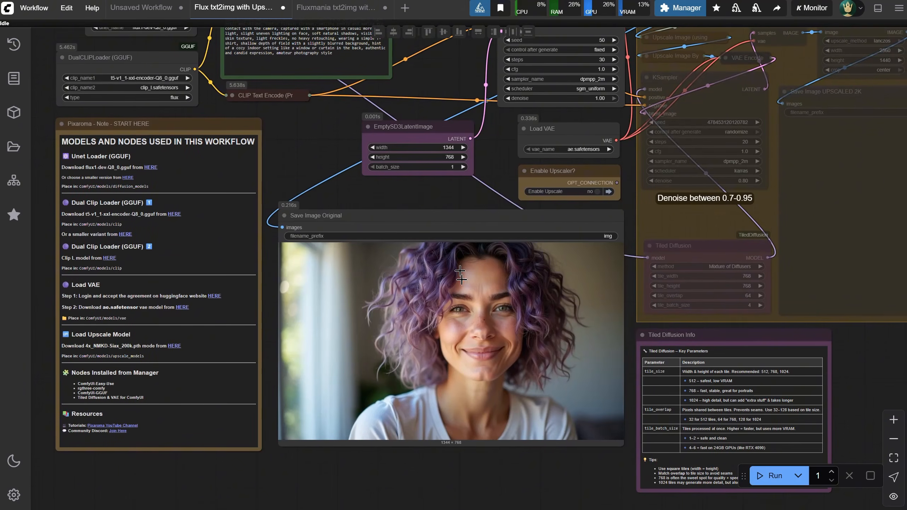
scroll(479, 318, "up", 7)
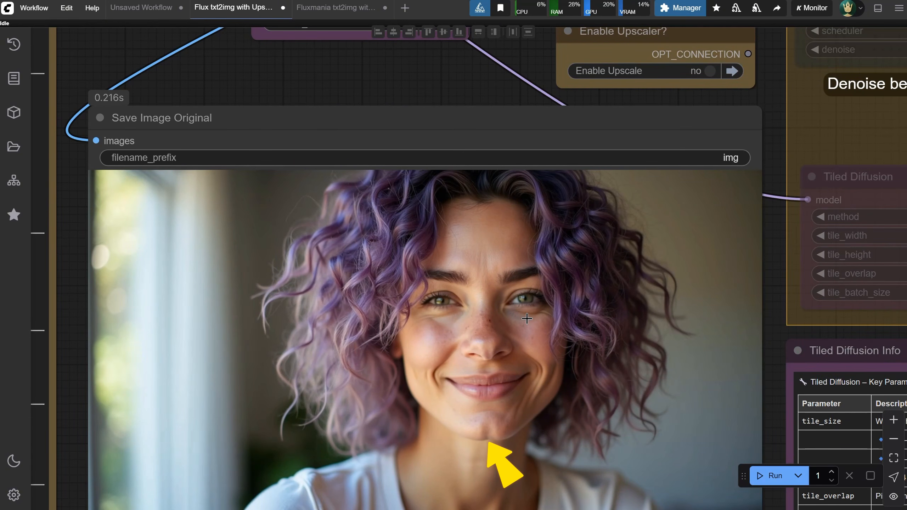
scroll(527, 316, "down", 1)
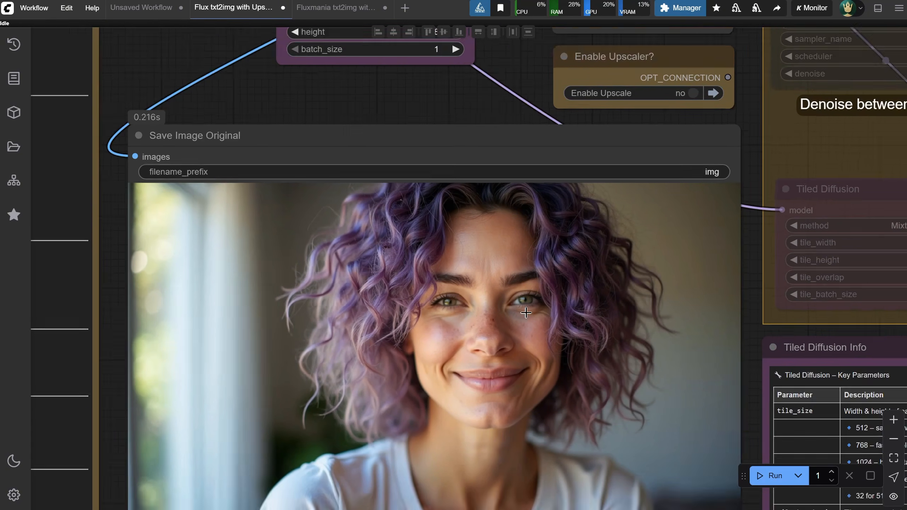
scroll(526, 312, "down", 4)
scroll(528, 303, "down", 1)
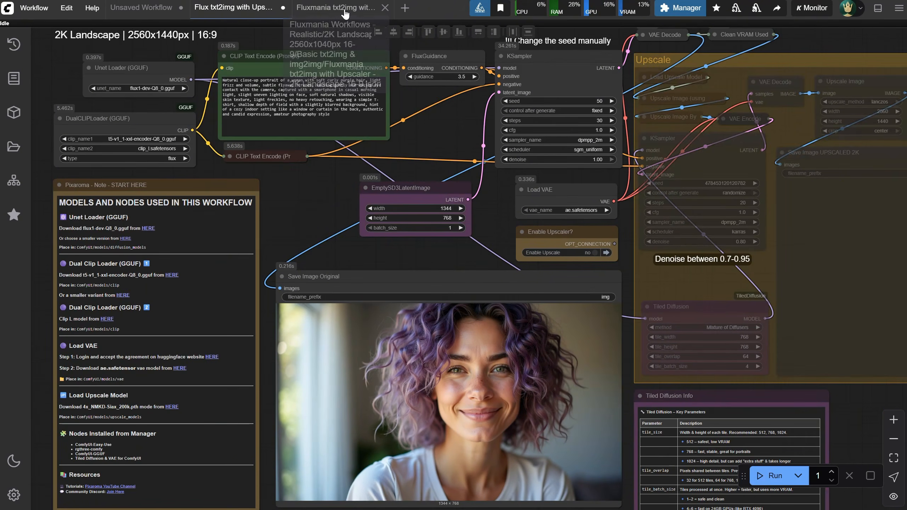
Run the Fluxmania txt2img workflow with the same prompt and compare its portrait with the Flux txt2img result
left_click(345, 14)
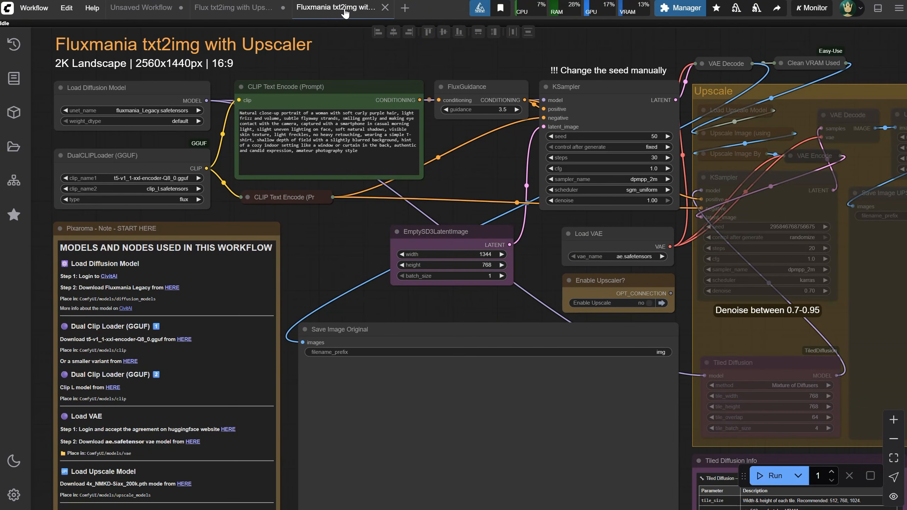
left_click(774, 478)
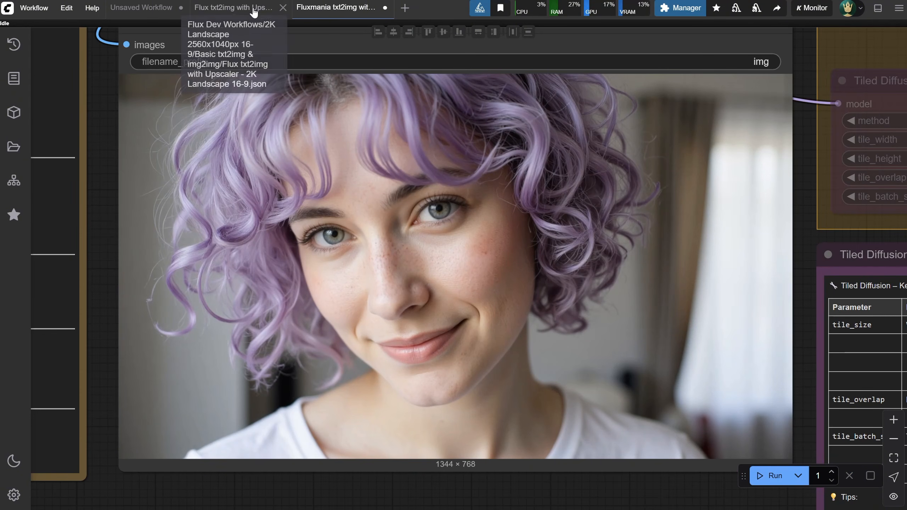
left_click(234, 7)
scroll(466, 293, "up", 2)
scroll(466, 292, "up", 4)
left_click_drag(455, 233, 381, 3)
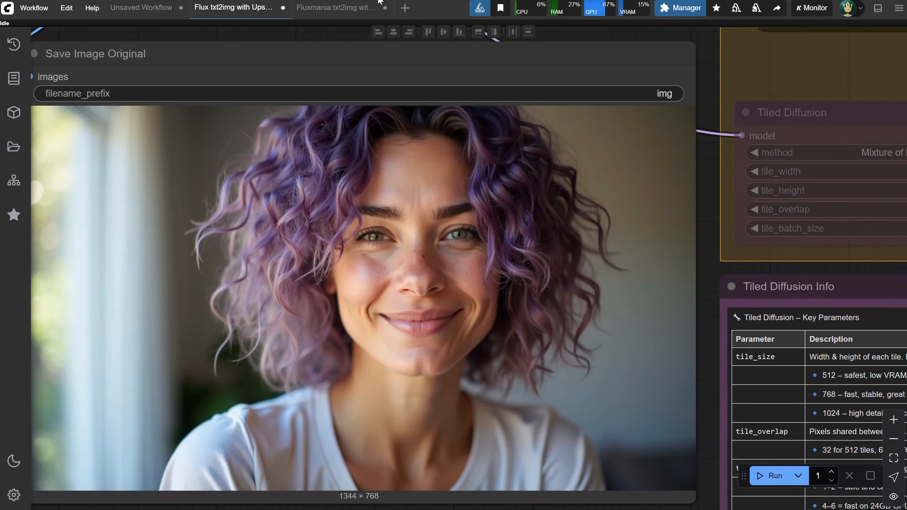
left_click(342, 11)
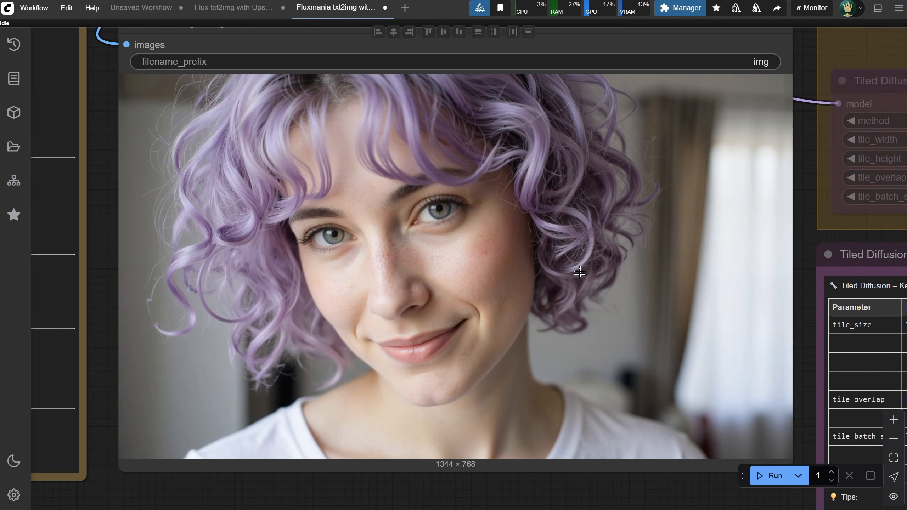
Run the Fluxmania workflow again with the same fixed seed of 50
scroll(566, 316, "down", 8)
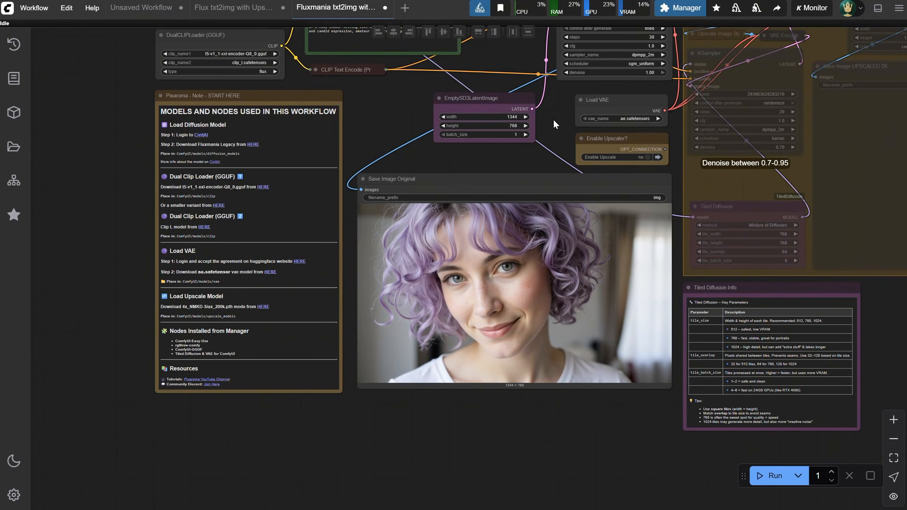
left_click_drag(554, 122, 387, 194)
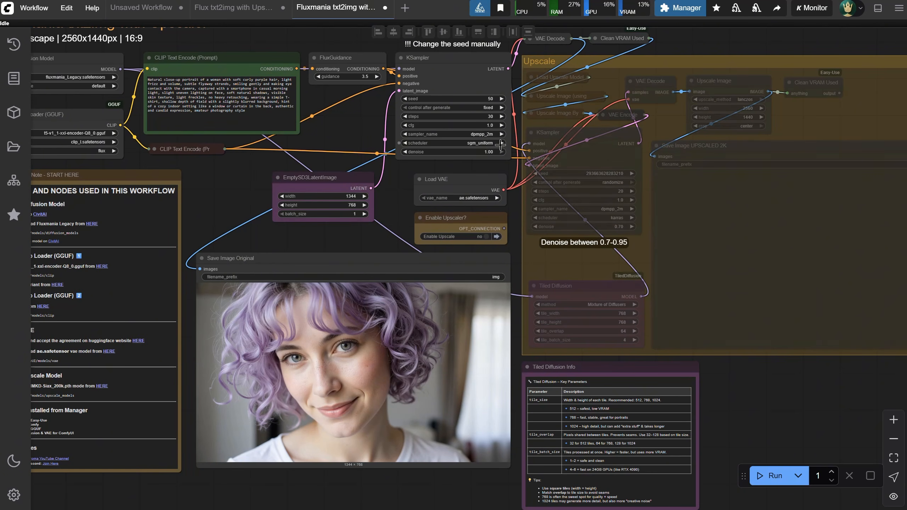
left_click(774, 481)
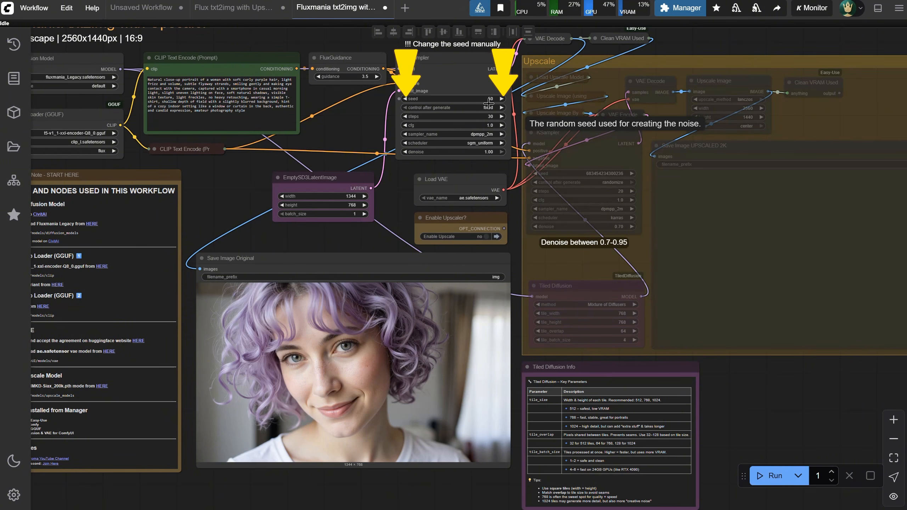
Enable the upscaler in the Fluxmania workflow and switch it off again
left_click_drag(492, 239, 484, 251)
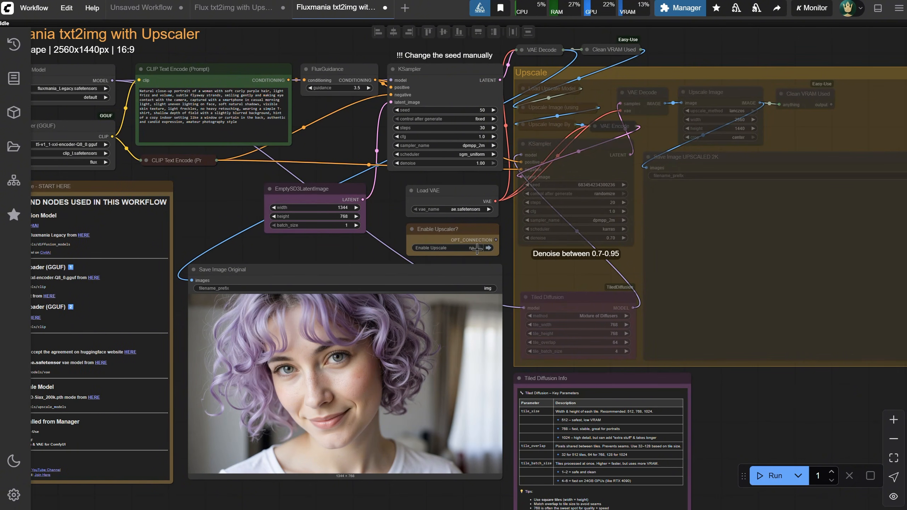
left_click(477, 248)
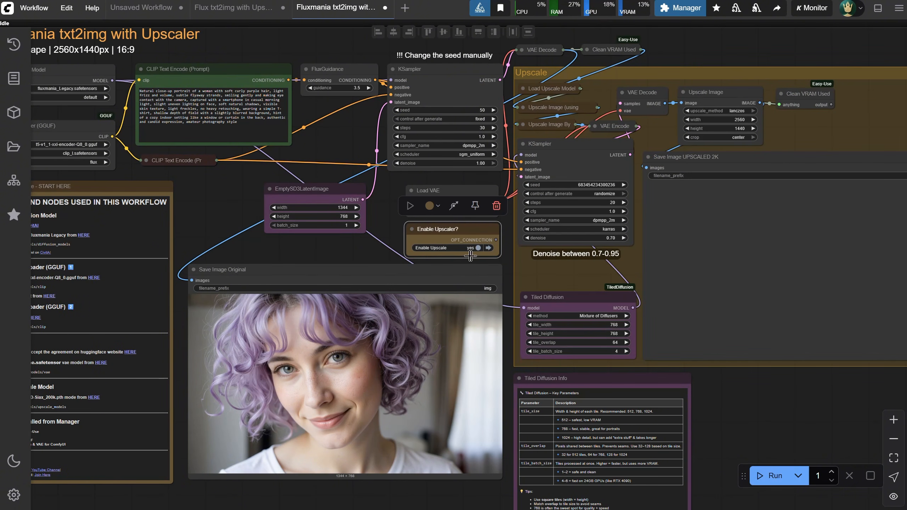
left_click(477, 247)
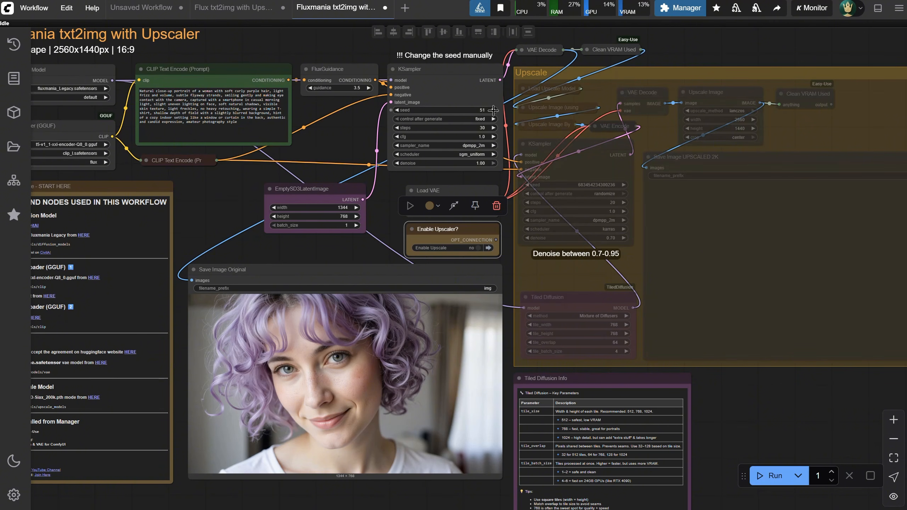
Set the first KSampler's seed to 51, generate a new Fluxmania portrait without upscaling, and examine it up close
left_click(768, 476)
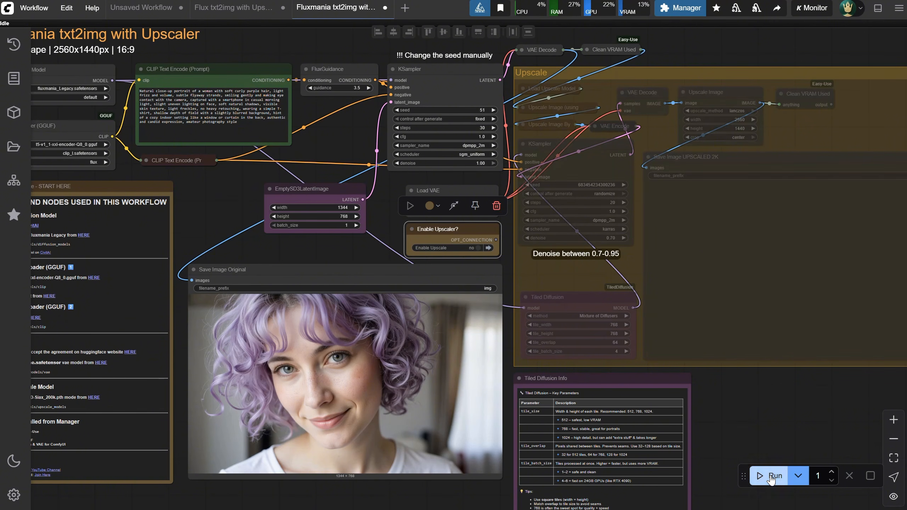
scroll(371, 430, "up", 3)
scroll(370, 430, "up", 2)
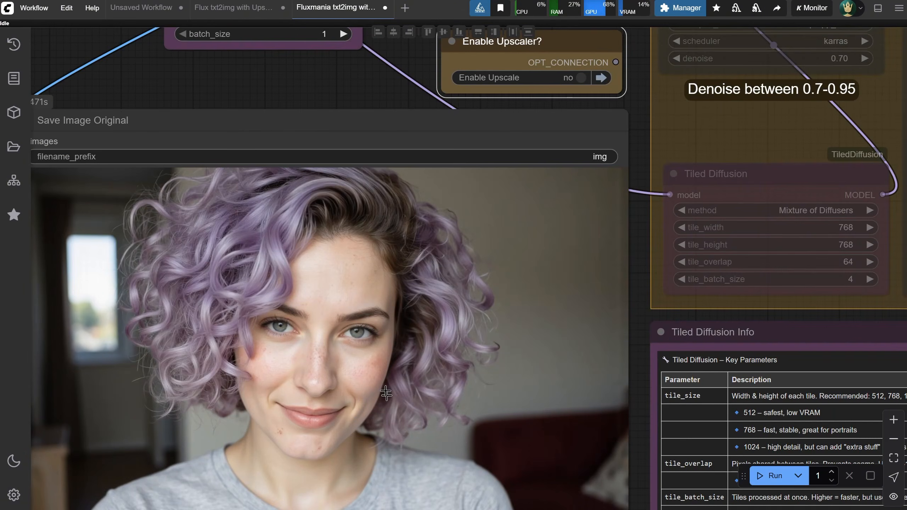
scroll(388, 371, "down", 1)
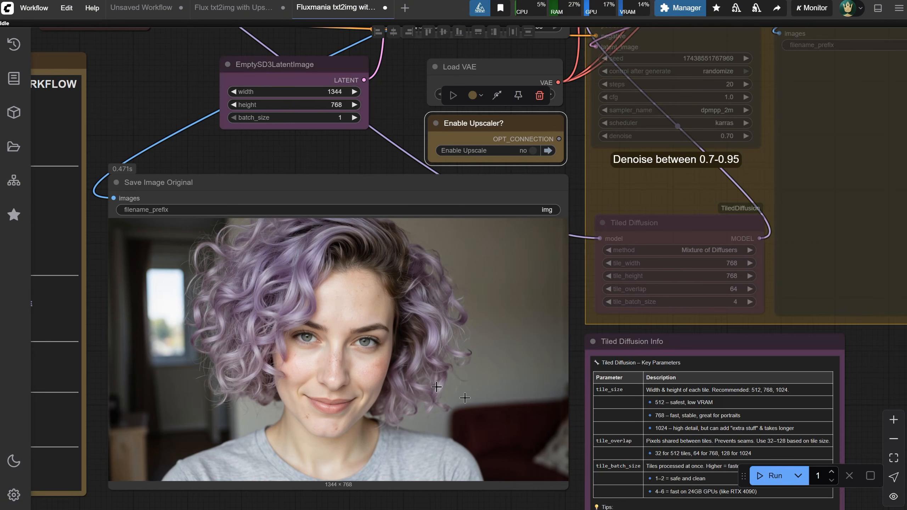
Check the execution time of the last prompt in the ComfyUI console window and return to the Fluxmania workflow
key("alt+Tab")
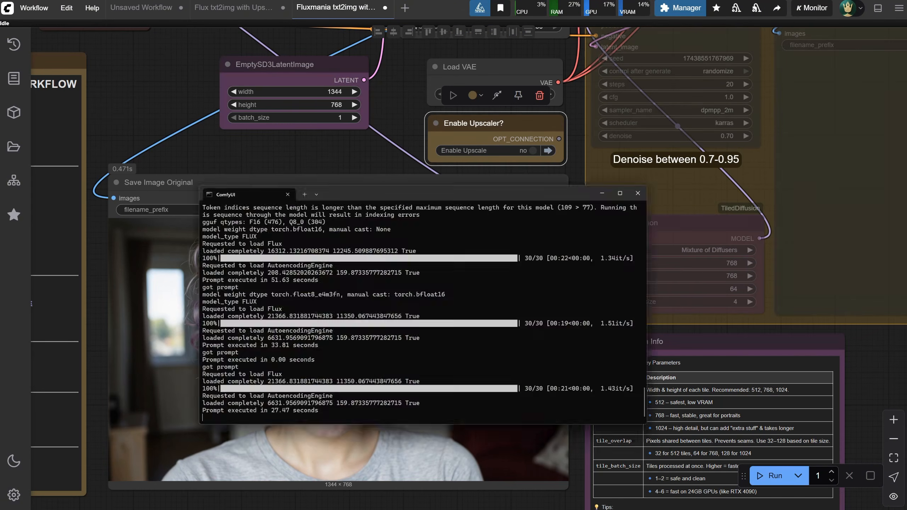
left_click_drag(99, 335, 124, 335)
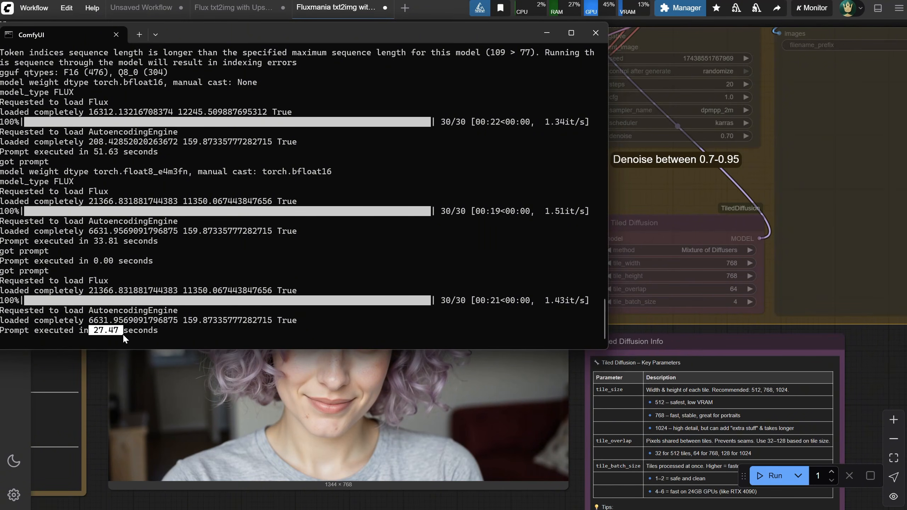
left_click(291, 502)
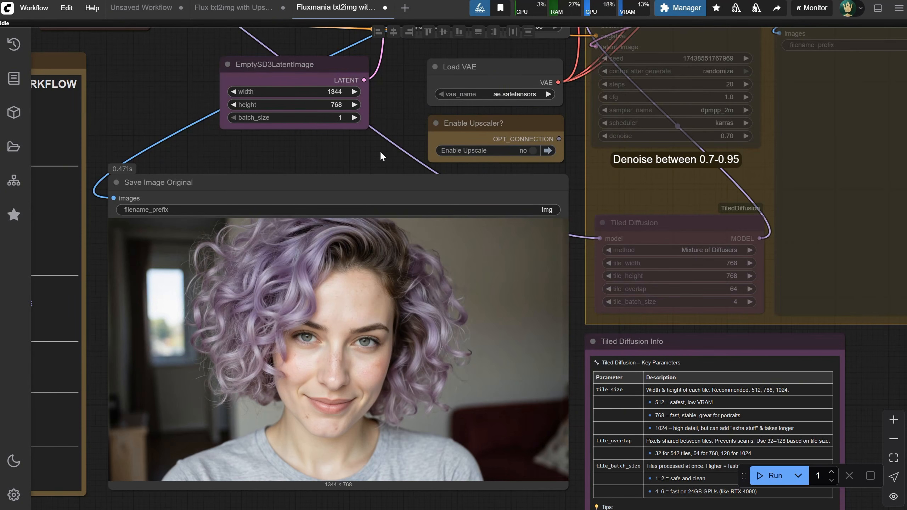
Enable the upscaler for the Fluxmania workflow
scroll(382, 152, "down", 2)
left_click_drag(390, 75, 362, 188)
left_click(481, 266)
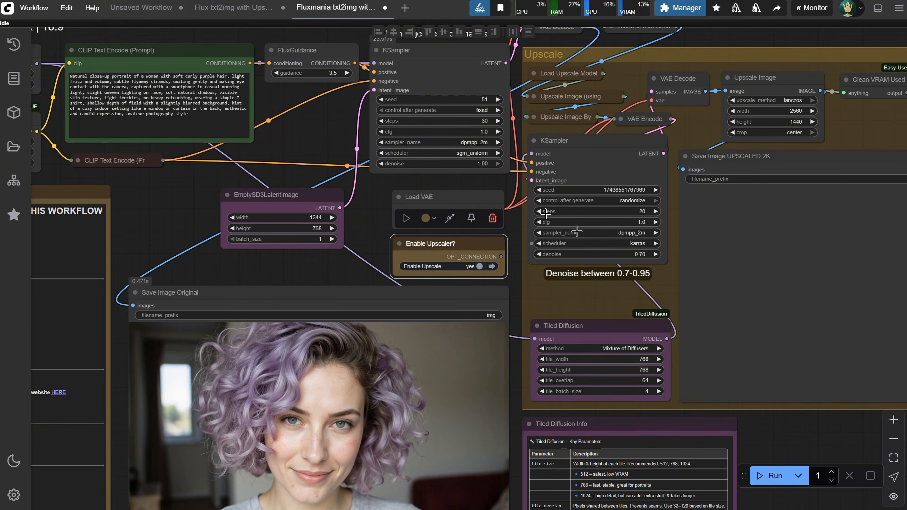
Check the upscale KSampler's denoise setting in the Flux txt2img workflow and compare it with the Fluxmania one
left_click(232, 7)
scroll(725, 232, "down", 3)
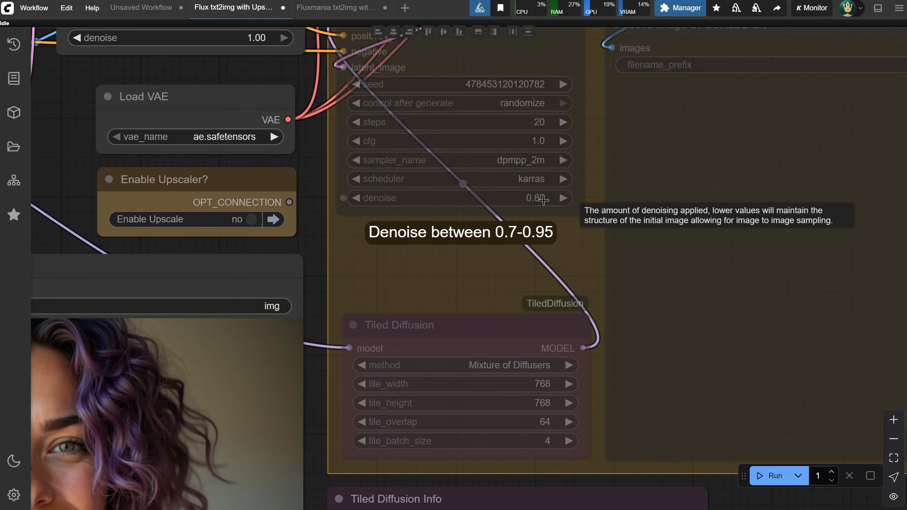
left_click(341, 8)
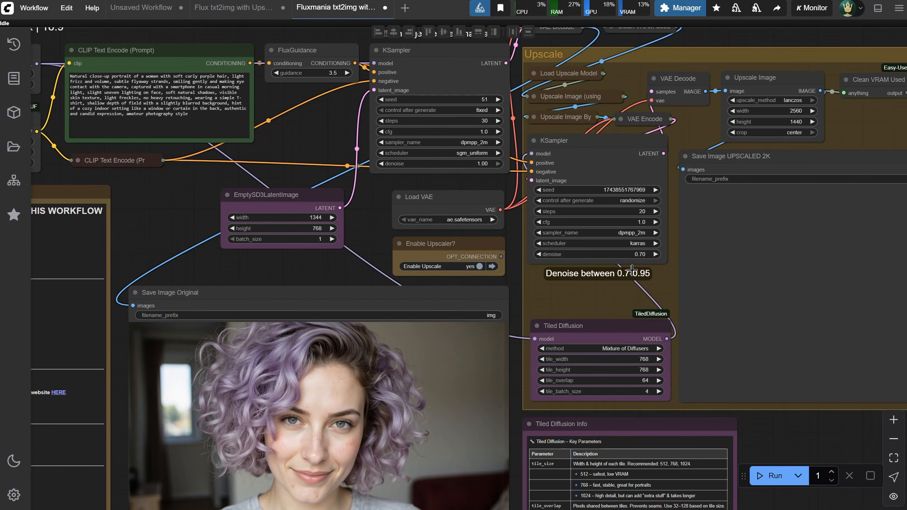
Run the Fluxmania workflow with upscaling to 2560 × 1440 and examine the facial detail of the 2K image
left_click(771, 476)
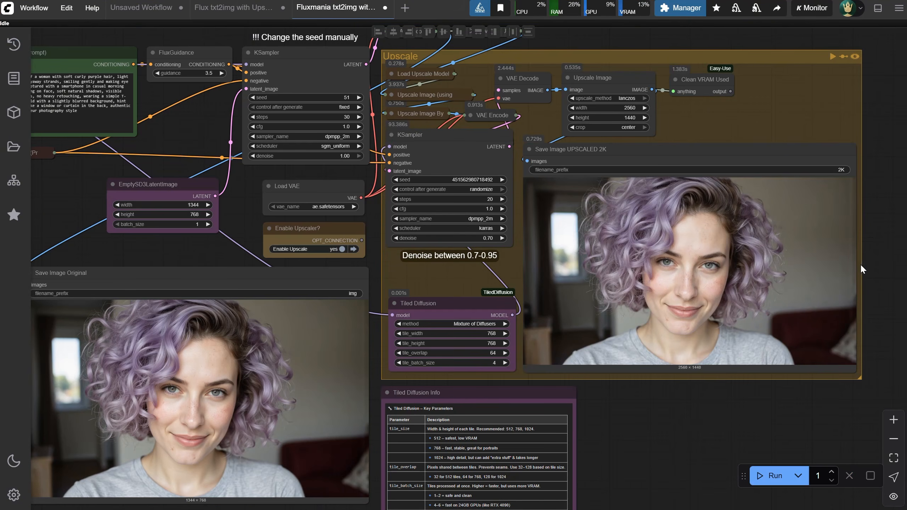
scroll(860, 264, "up", 7)
scroll(787, 209, "up", 5)
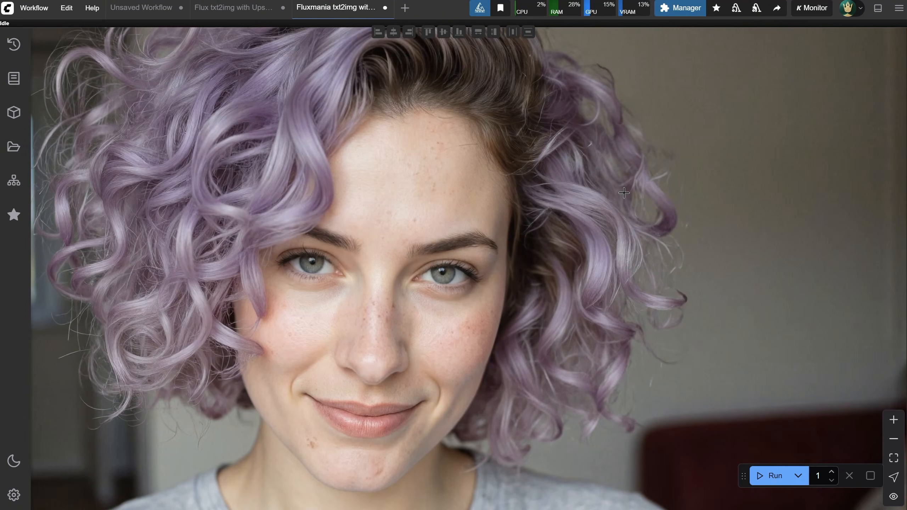
scroll(624, 194, "up", 3)
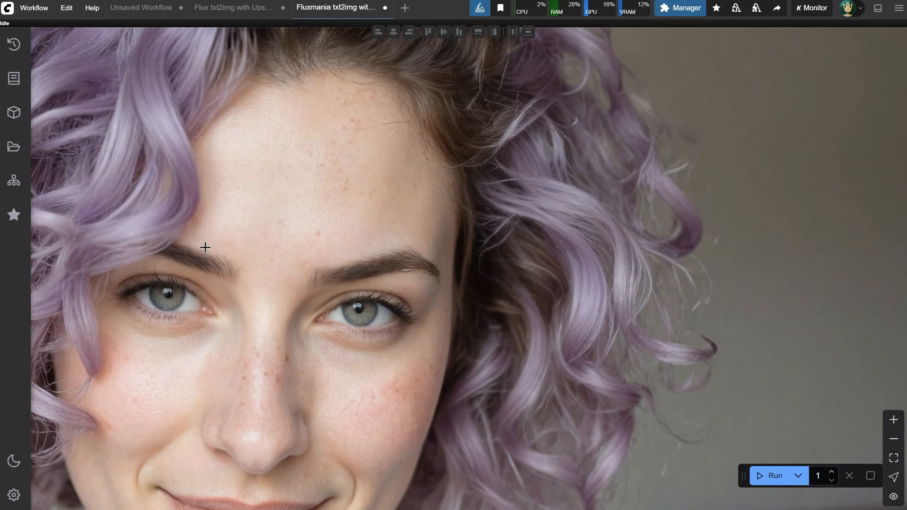
Check the execution time of the completed upscale run in the ComfyUI console window, copy it, and minimise the console
scroll(362, 224, "down", 3)
scroll(361, 224, "down", 1)
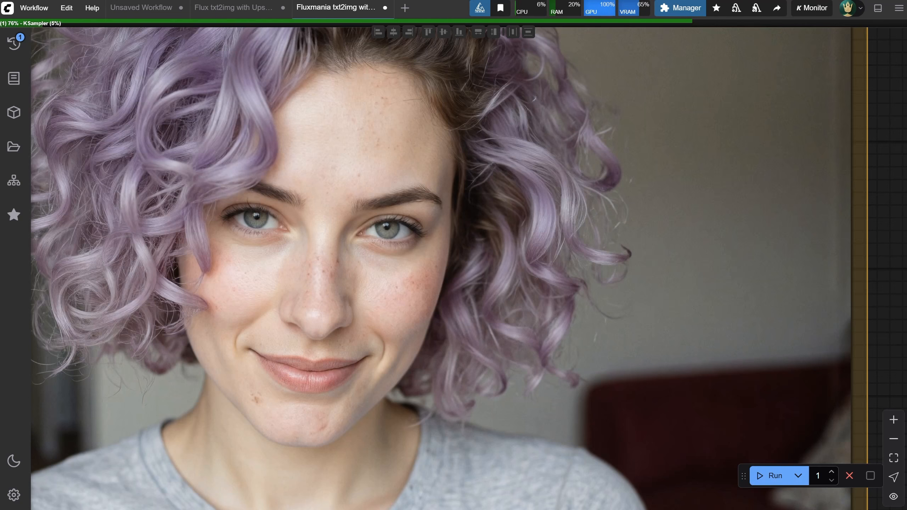
key("alt+Tab")
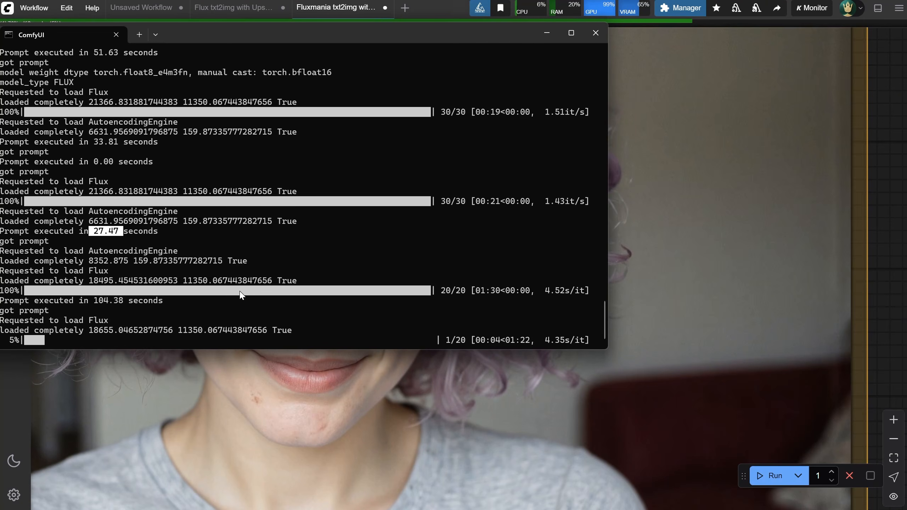
left_click(238, 308)
left_click_drag(91, 301, 124, 301)
key("ctrl+c")
left_click(546, 33)
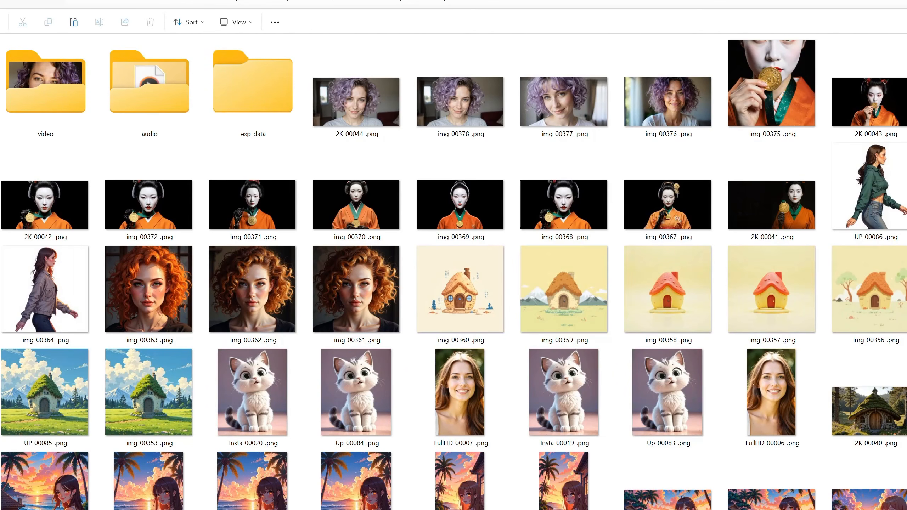
Compare img_00378_.png with 2K_00044_.png in the output folder, and review the Tiled Diffusion settings and notes in the Fluxmania workflow
left_click(465, 107)
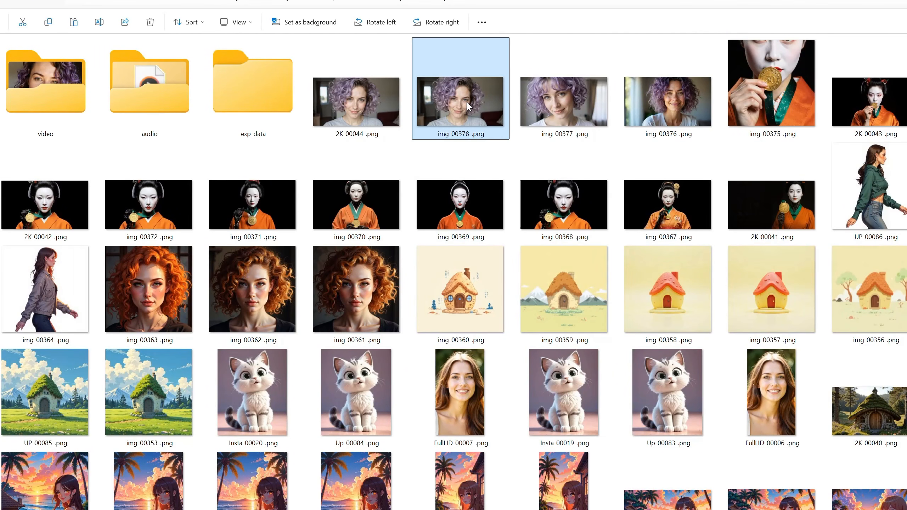
left_click(370, 114)
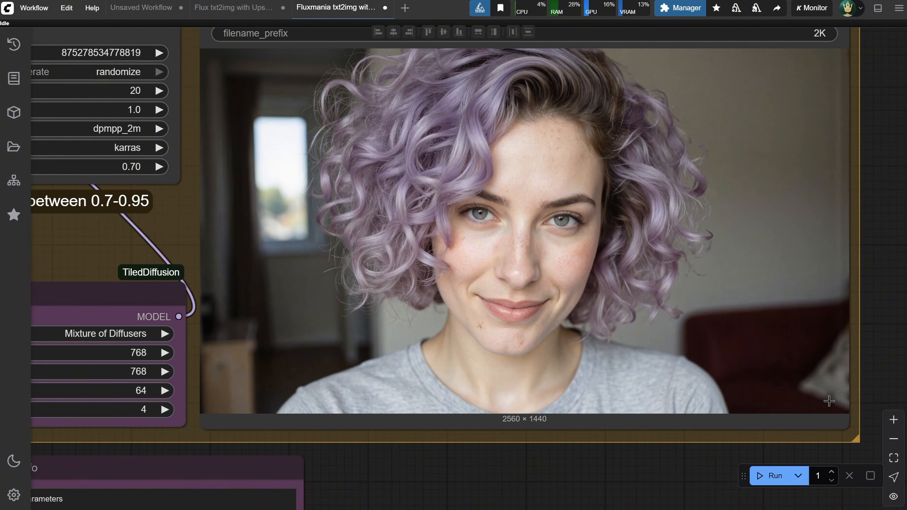
scroll(854, 242, "down", 5)
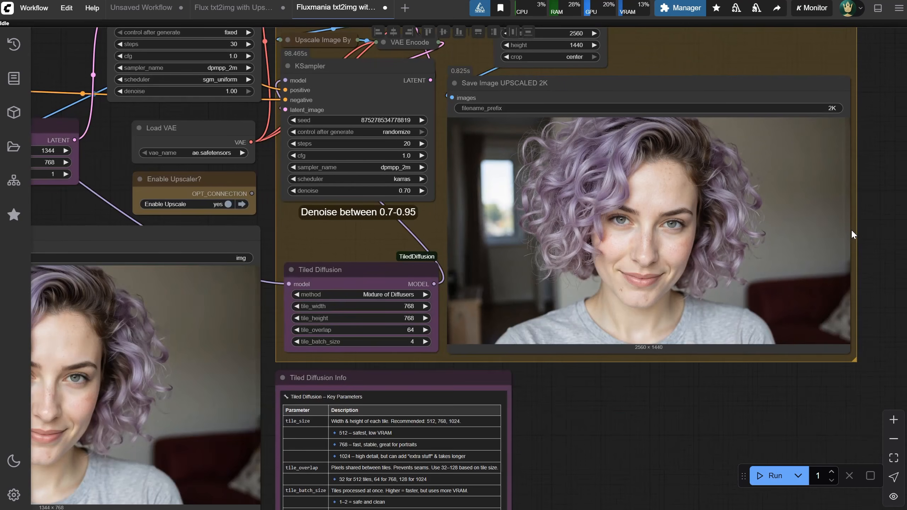
left_click_drag(576, 414, 778, 313)
scroll(489, 266, "up", 4)
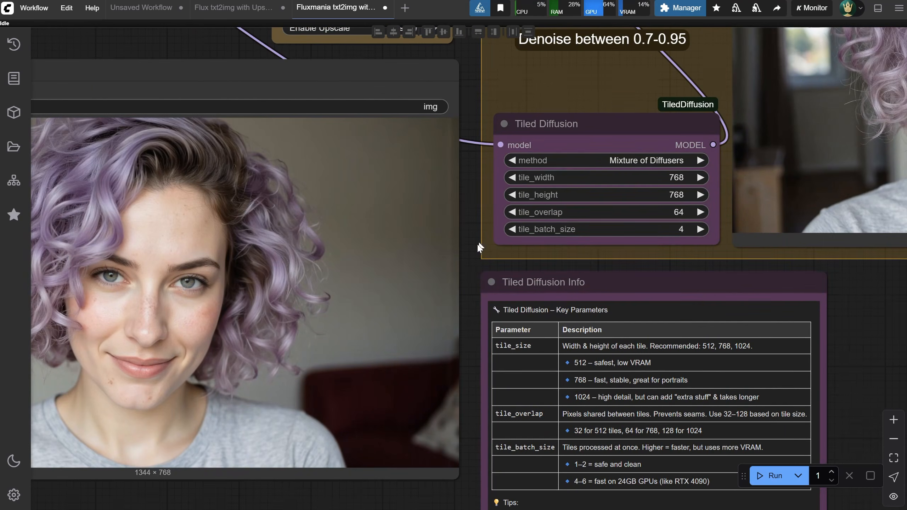
scroll(446, 208, "down", 3)
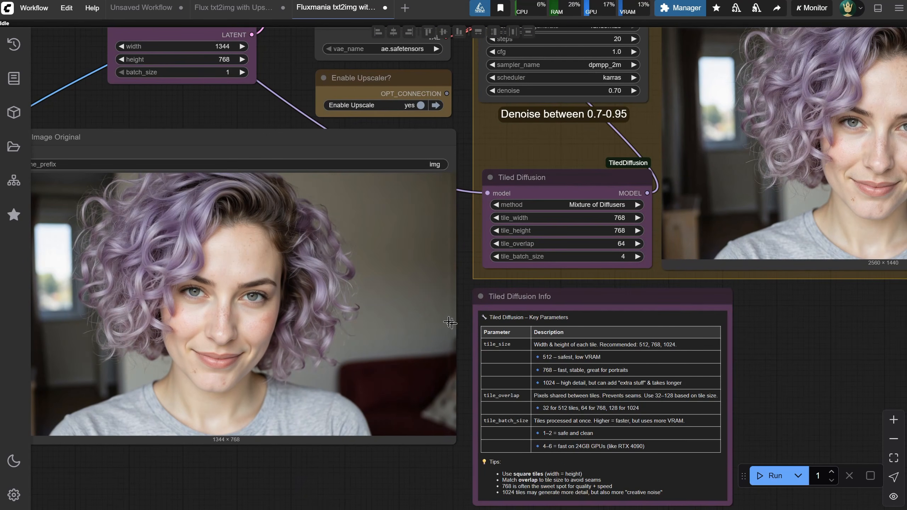
scroll(502, 378, "down", 3)
left_click_drag(758, 341, 754, 365)
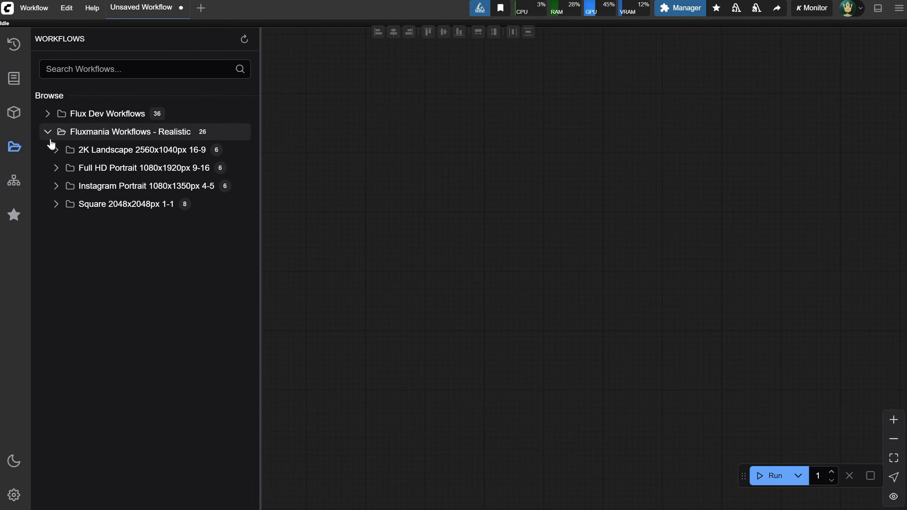
Open the 2K Landscape 16-9 workflow "Fluxmania img2img Variation with Upscaler" from the Basic txt2img & img2img folder and hide the workflow list
left_click(55, 151)
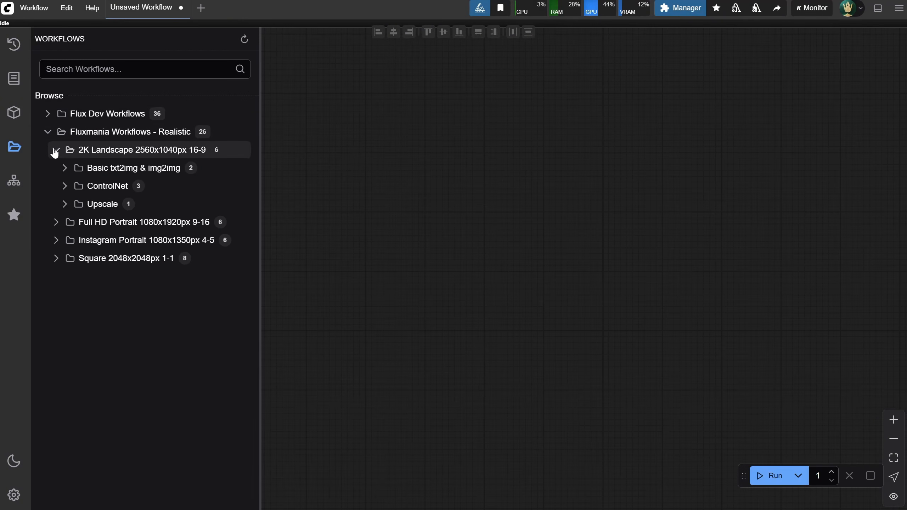
left_click(65, 168)
left_click(163, 193)
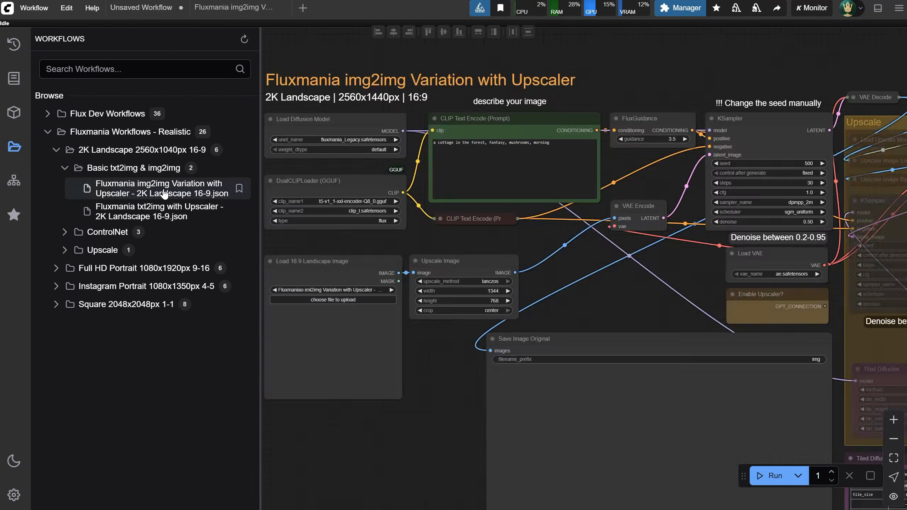
left_click(13, 146)
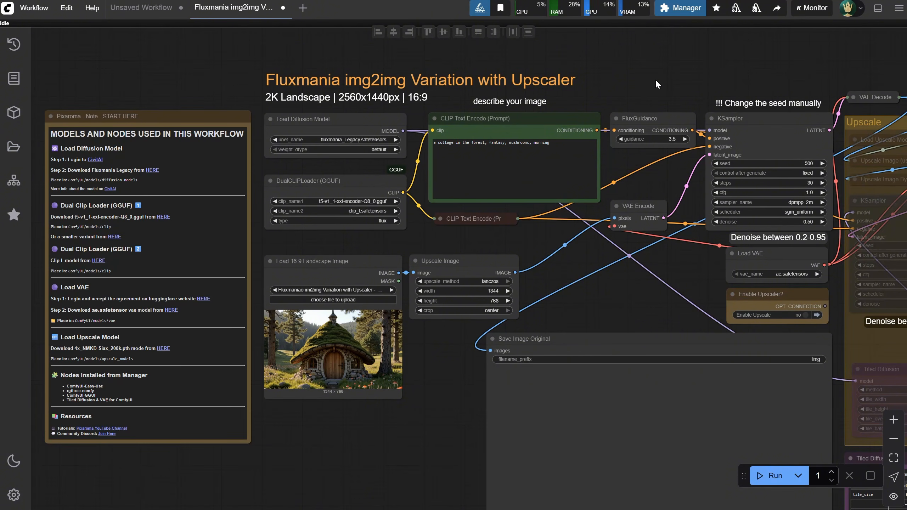
Load the forest cottage picture from disk into the Load 16:9 Landscape Image node
left_click_drag(550, 281, 392, 253)
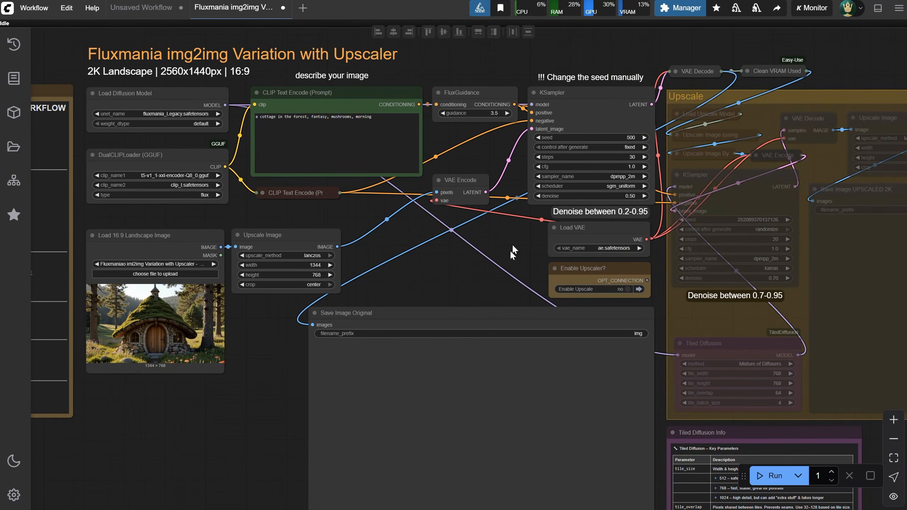
left_click_drag(245, 337, 350, 345)
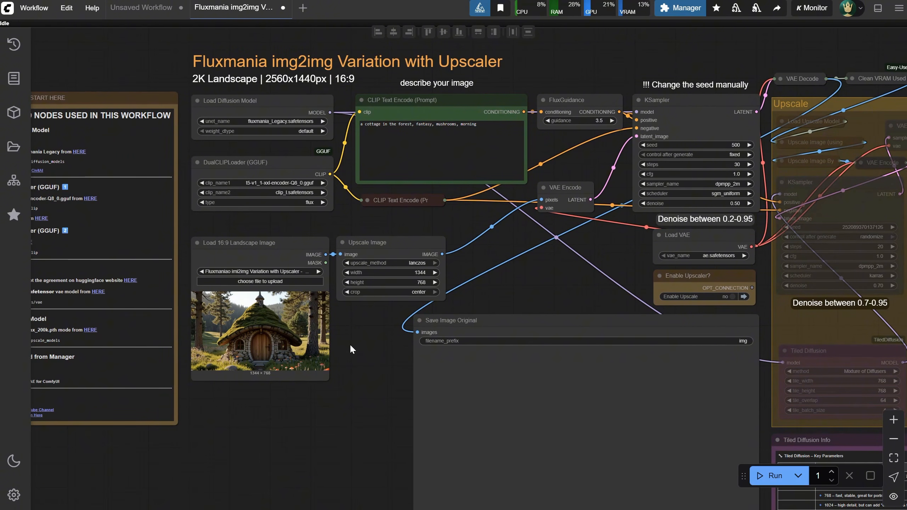
scroll(258, 329, "up", 10)
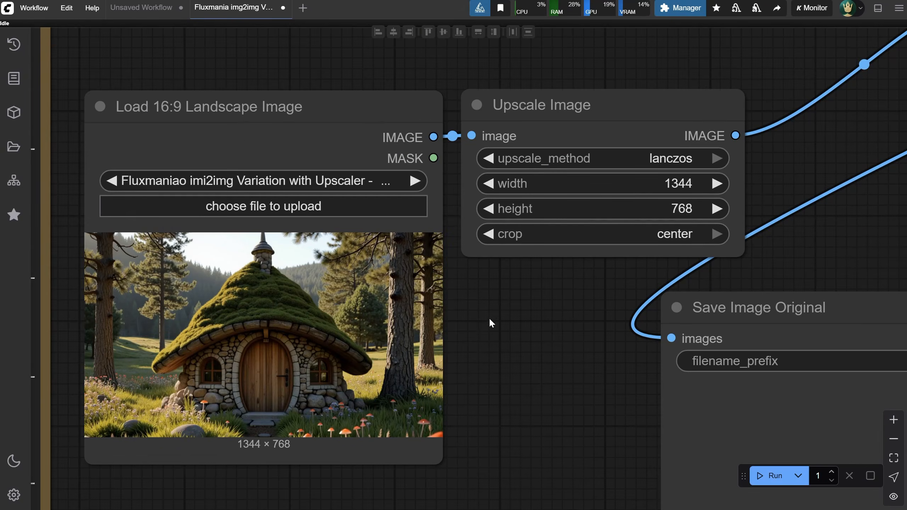
left_click(258, 207)
double_click(102, 225)
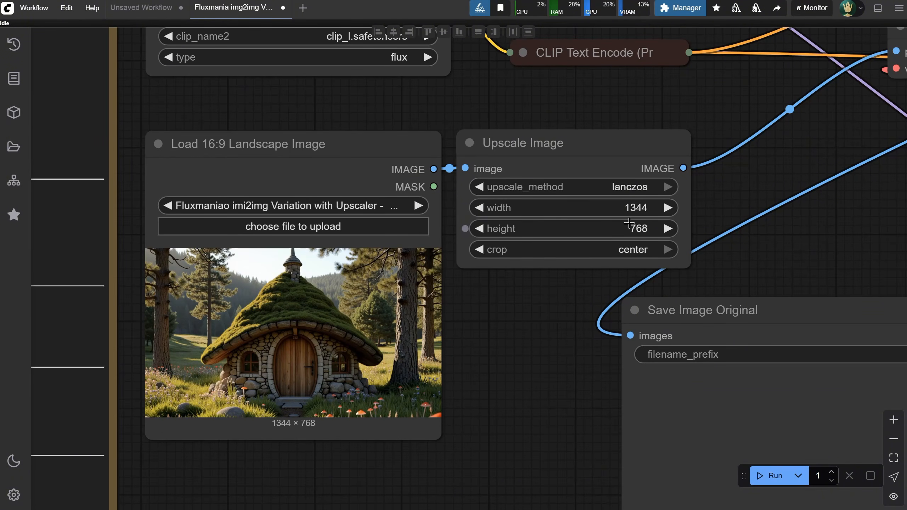
Run the Fluxmania img2img workflow with the upscaler left disabled
scroll(629, 223, "down", 6)
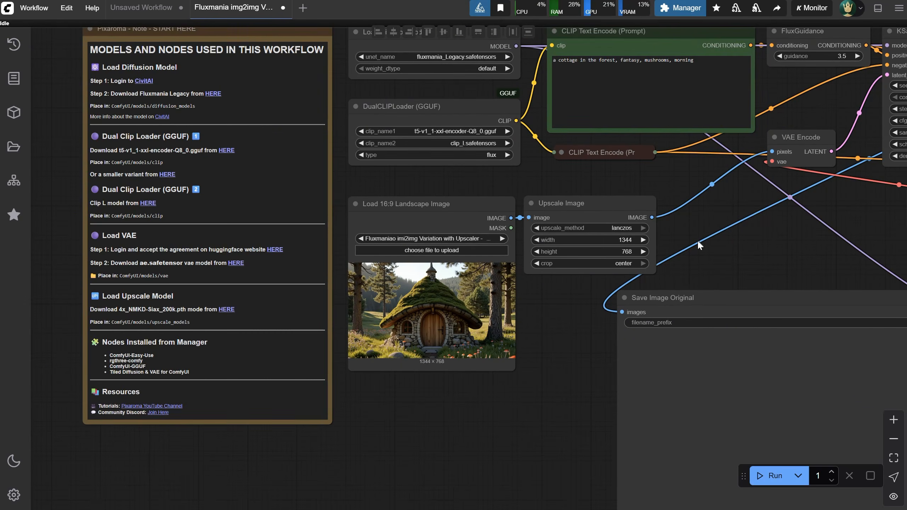
left_click_drag(727, 203, 404, 288)
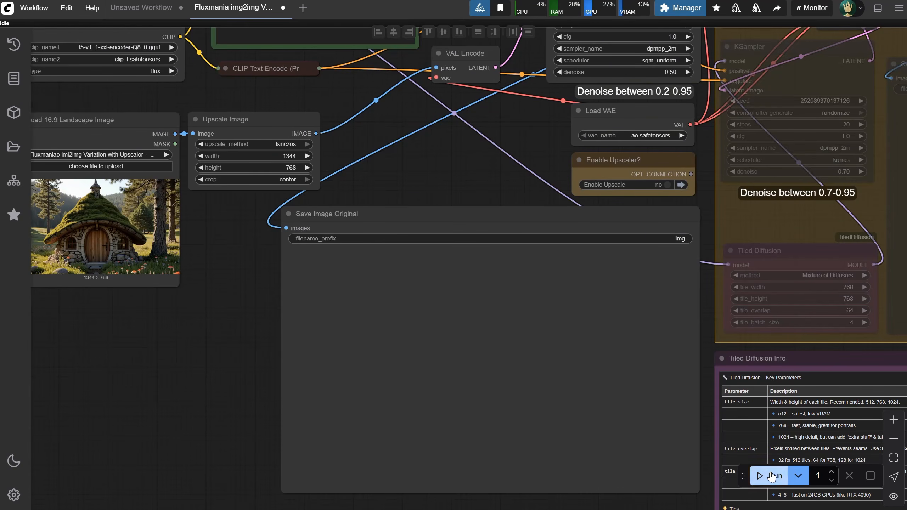
left_click(771, 476)
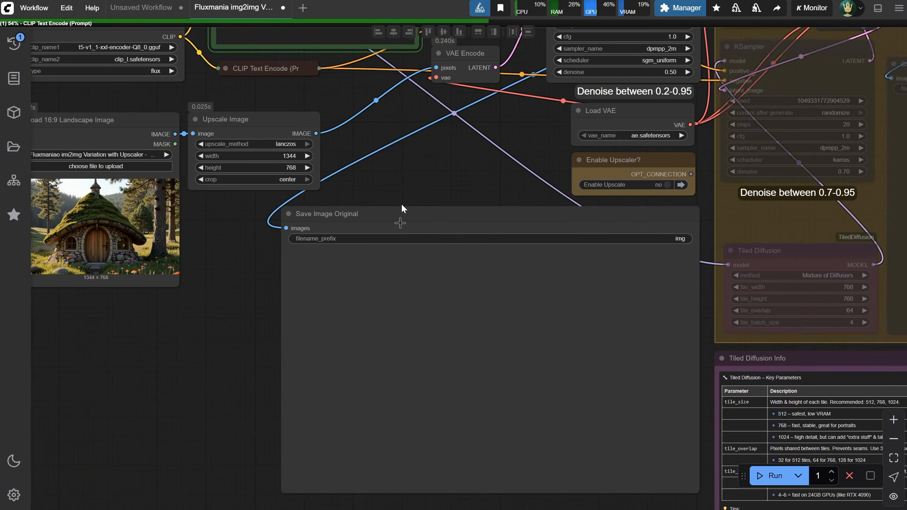
Enlarge the Load 16:9 Landscape Image node, place it beside Save Image Original, and compare the input cottage with the generated variation
scroll(401, 203, "down", 2)
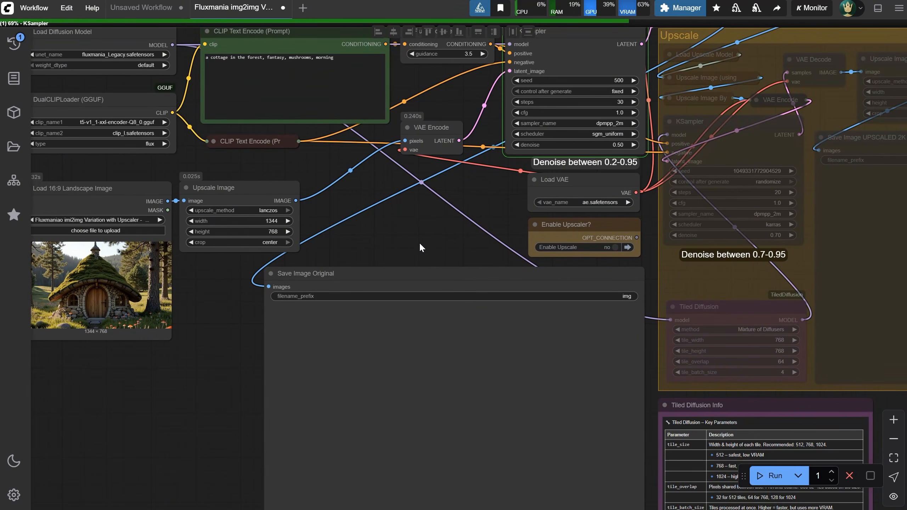
left_click_drag(419, 243, 467, 139)
scroll(214, 295, "up", 2)
left_click_drag(213, 294, 232, 311)
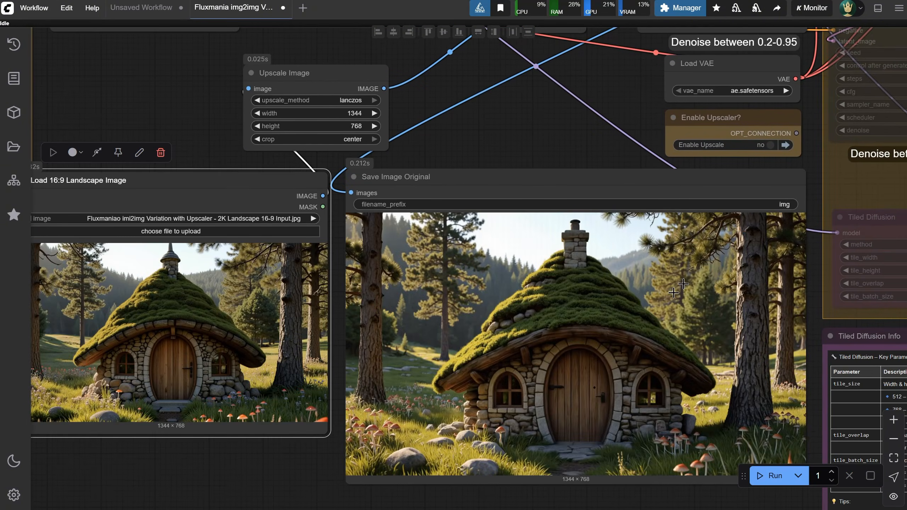
scroll(629, 317, "up", 5)
scroll(630, 317, "down", 5)
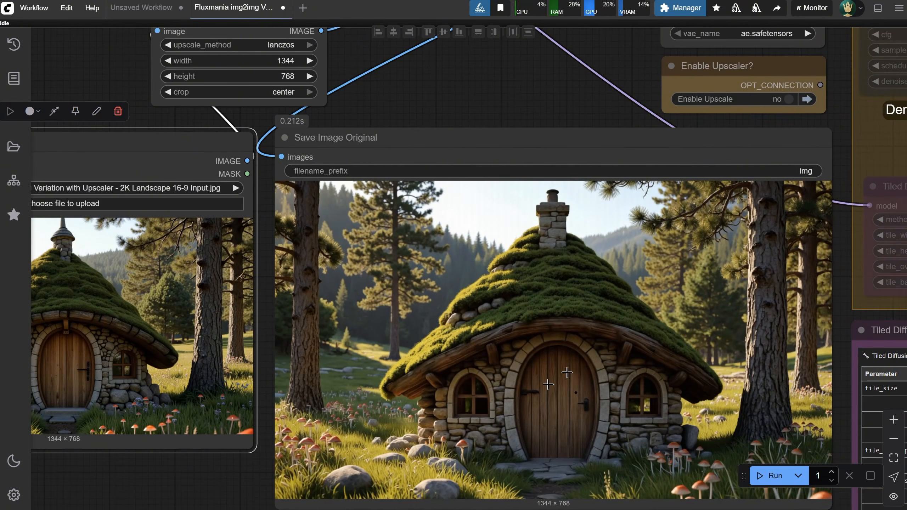
scroll(405, 315, "down", 2)
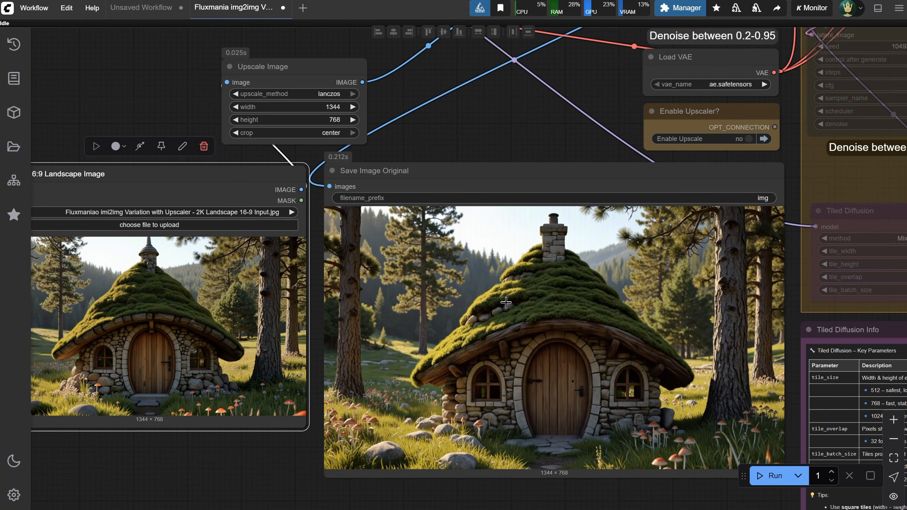
scroll(585, 178, "down", 3)
Set the main KSampler's denoise to 0.75 and run the img2img workflow again
left_click_drag(588, 94, 573, 167)
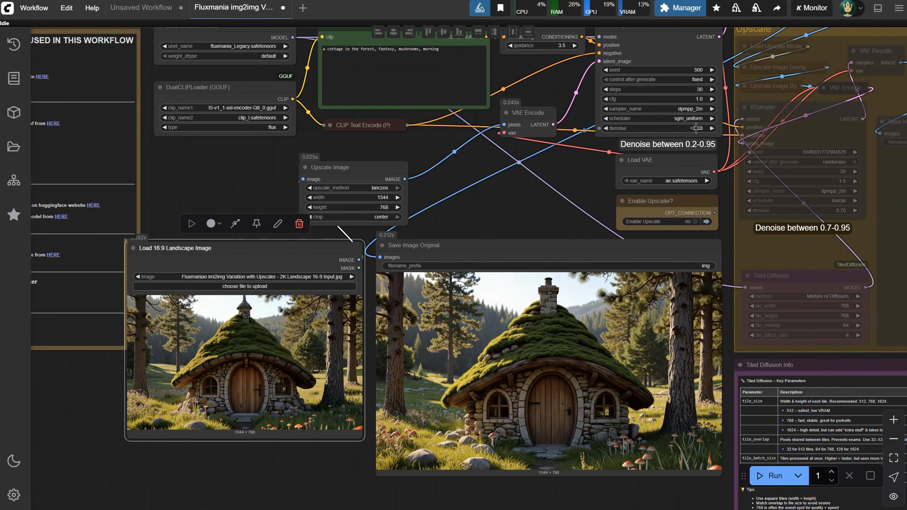
left_click(695, 128)
type("0.75")
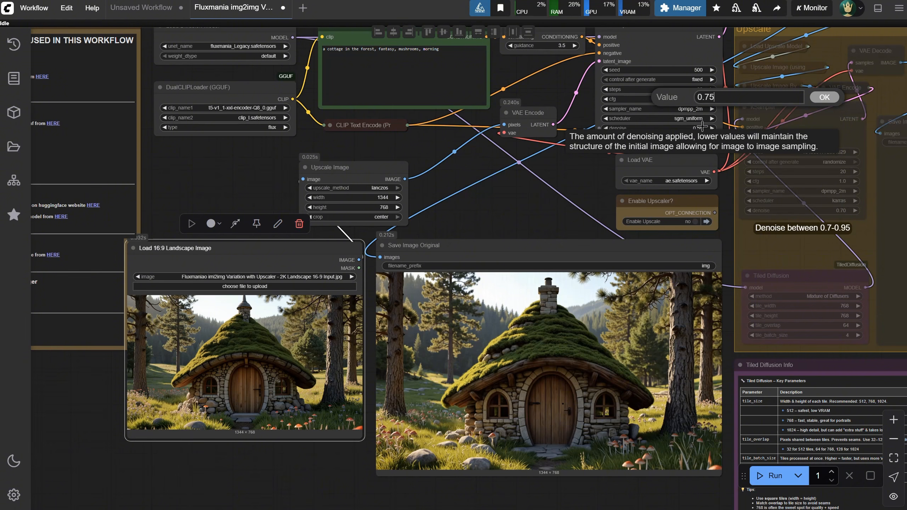
key("Return")
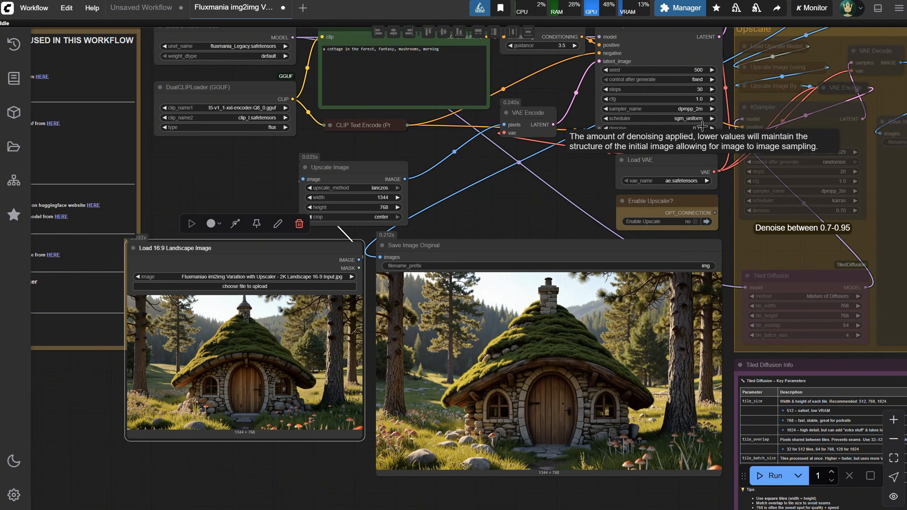
left_click(773, 479)
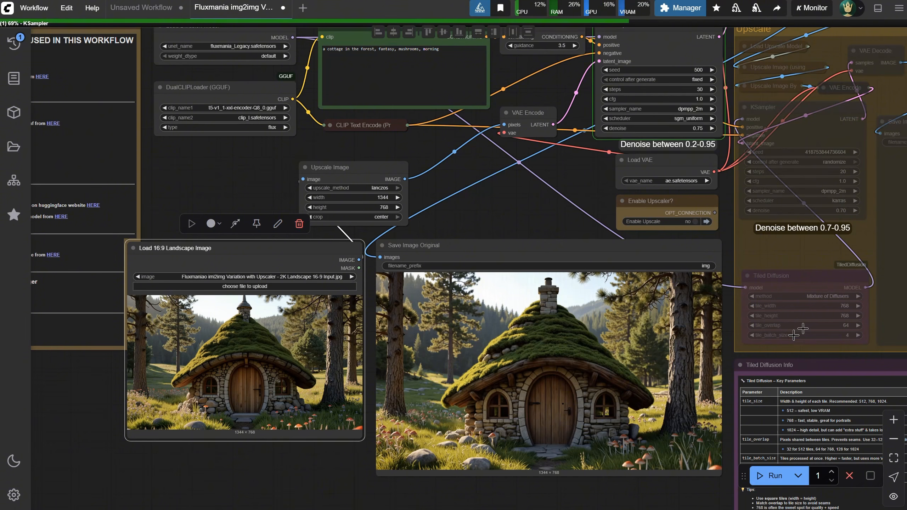
Compare the cottage generated at 0.75 denoise with the input image
scroll(483, 417, "up", 2)
scroll(484, 417, "up", 3)
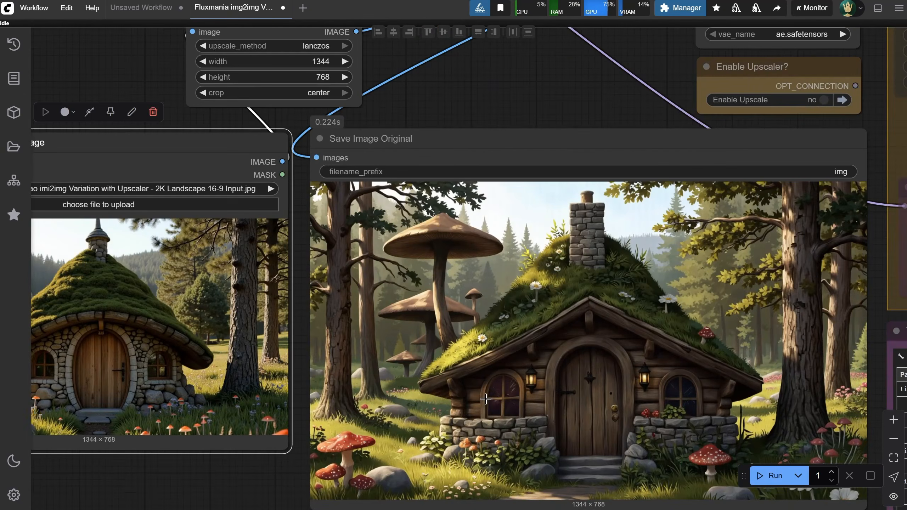
scroll(487, 402, "down", 2)
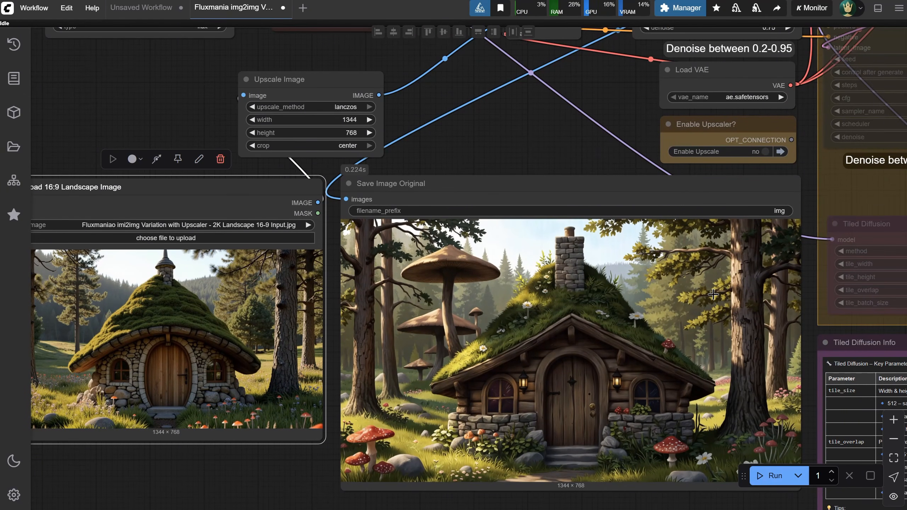
scroll(712, 296, "down", 2)
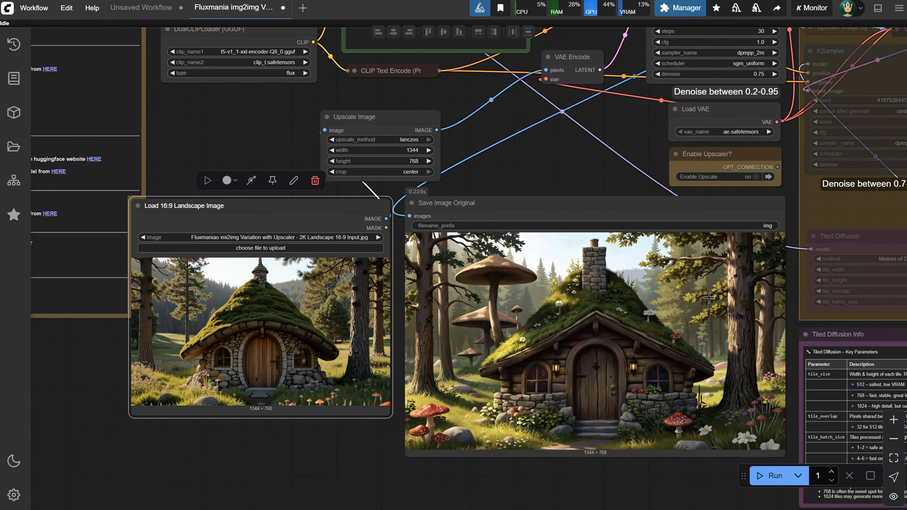
Select and copy the whole prompt text in the CLIP Text Encode (Prompt) node
left_click_drag(481, 114, 491, 202)
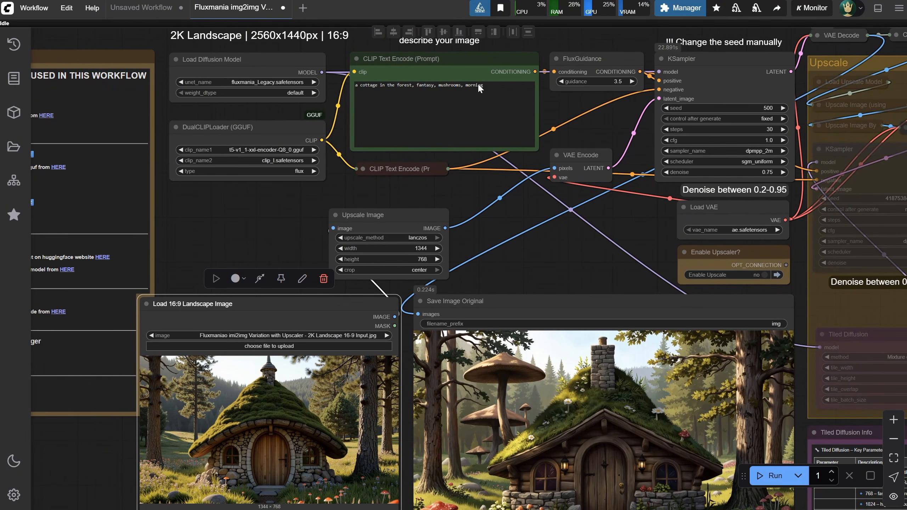
scroll(336, 114, "up", 5)
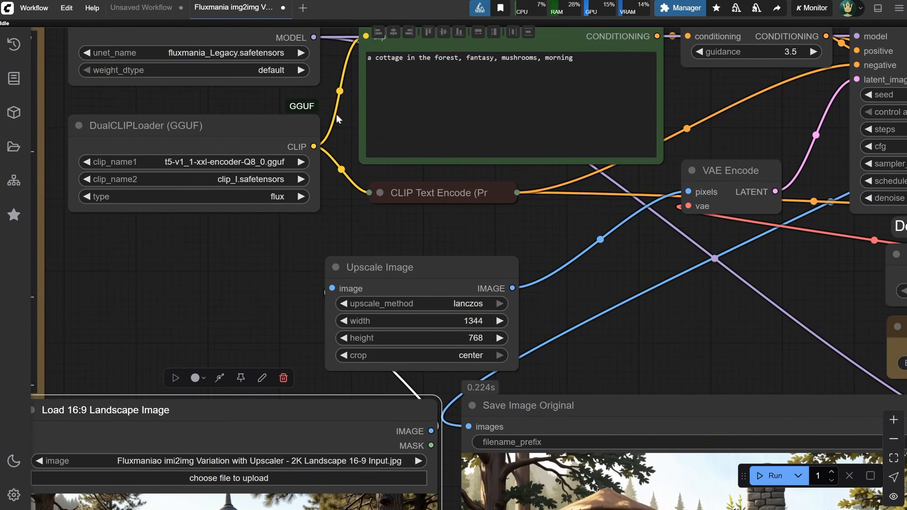
left_click_drag(341, 176, 330, 297)
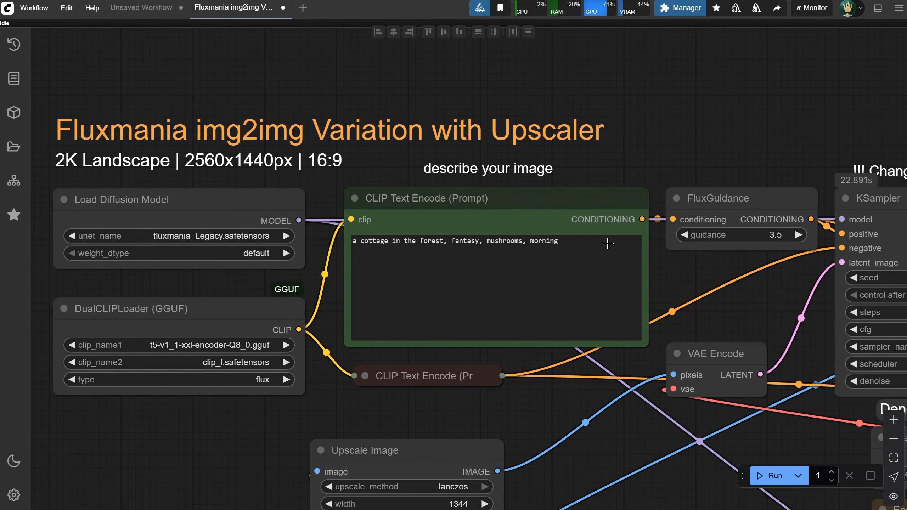
left_click_drag(607, 244, 352, 240)
key("ctrl+c")
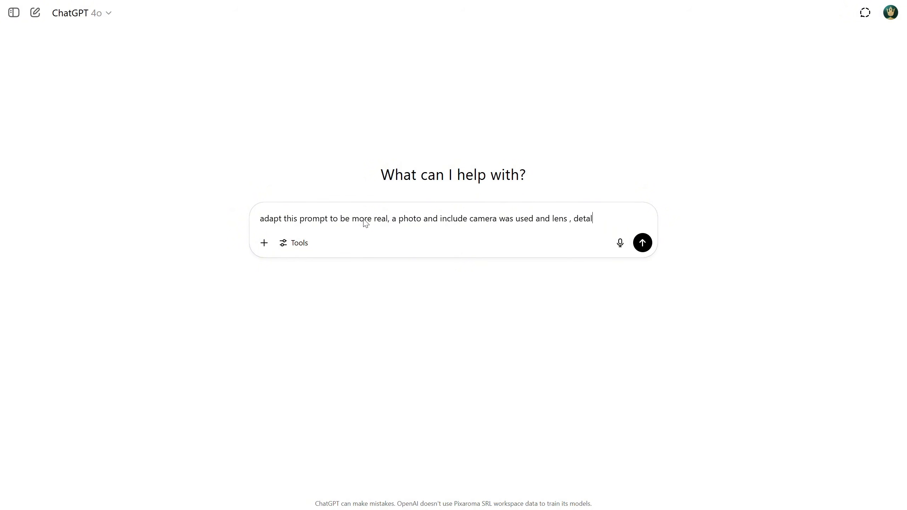
In ChatGPT, ask to adapt the pasted cottage prompt to be more real, a detailed photo including the camera and lens used
key("shift+Return")
key("shift+Return")
key("ctrl+v")
key("Return")
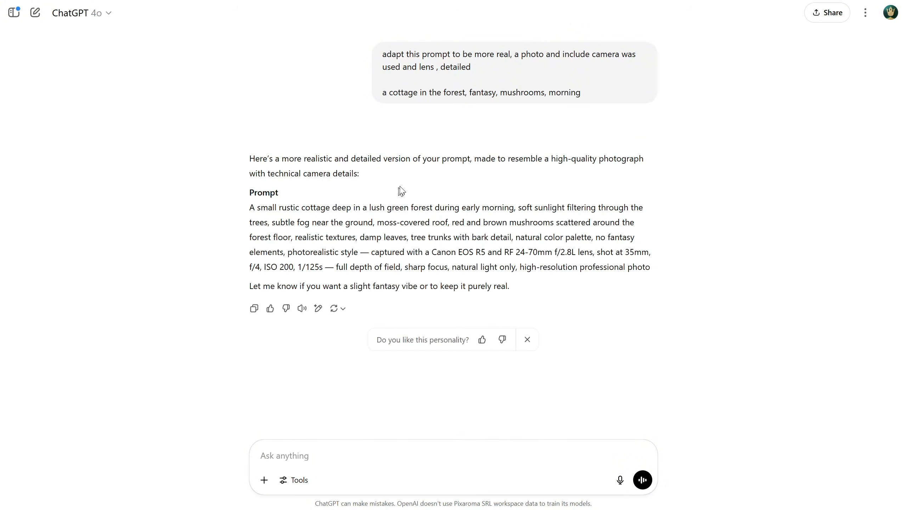
Copy ChatGPT's photorealistic cottage prompt into the CLIP Text Encode (Prompt) node in ComfyUI, replacing the old text, and run the img2img workflow
left_click_drag(248, 206, 692, 271)
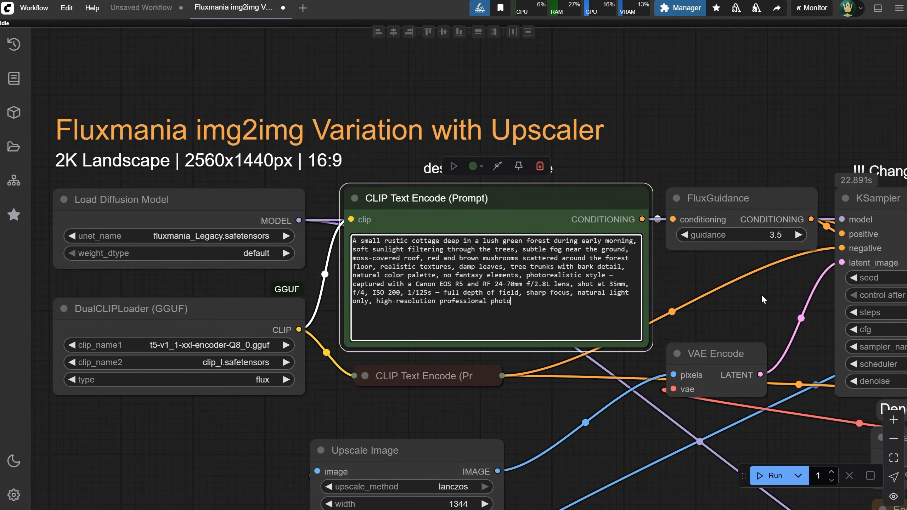
left_click_drag(761, 294, 576, 34)
left_click_drag(569, 195, 468, 366)
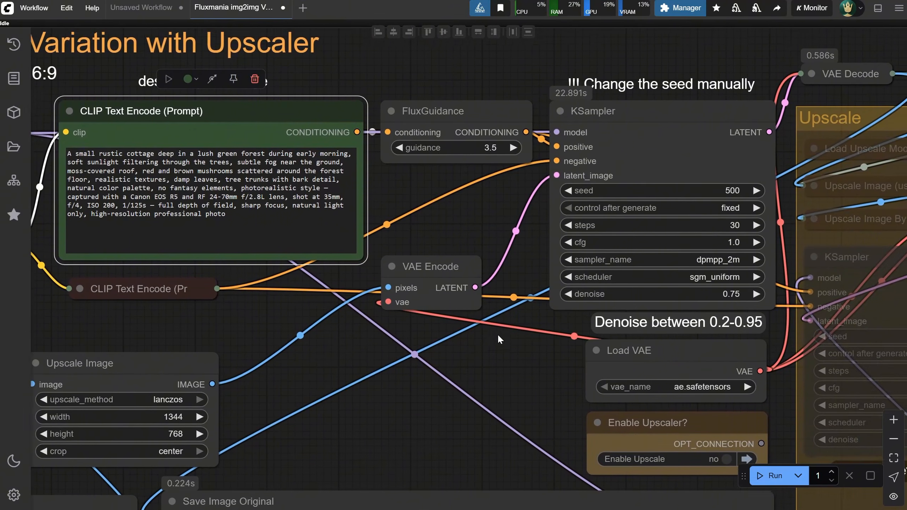
left_click_drag(498, 335, 502, 327)
left_click_drag(441, 391, 534, 19)
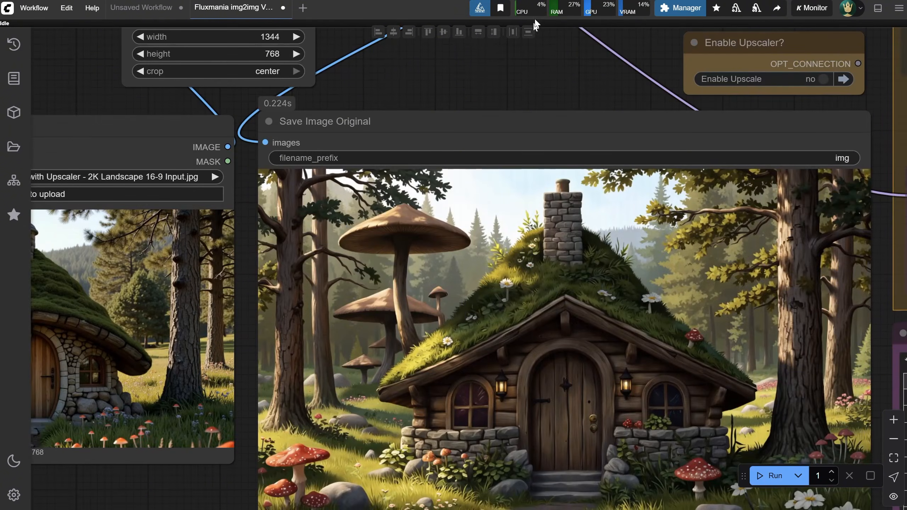
scroll(517, 90, "down", 1)
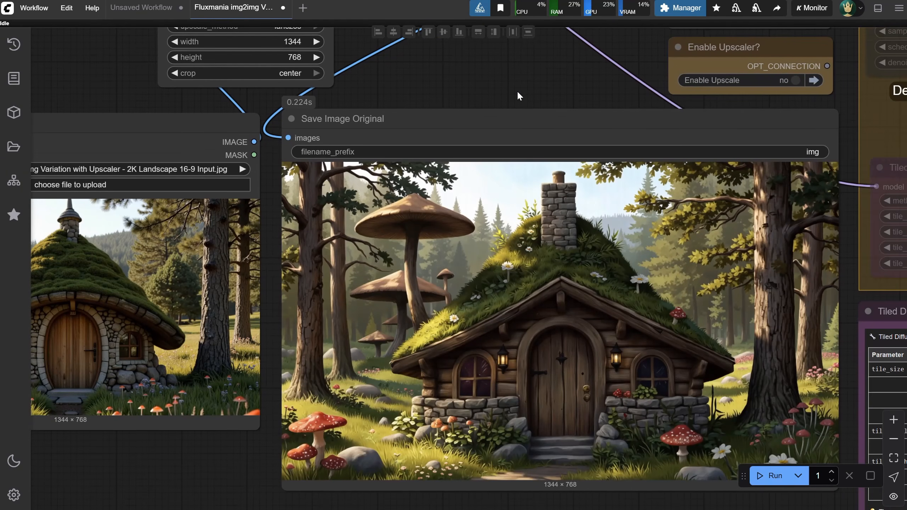
left_click(770, 477)
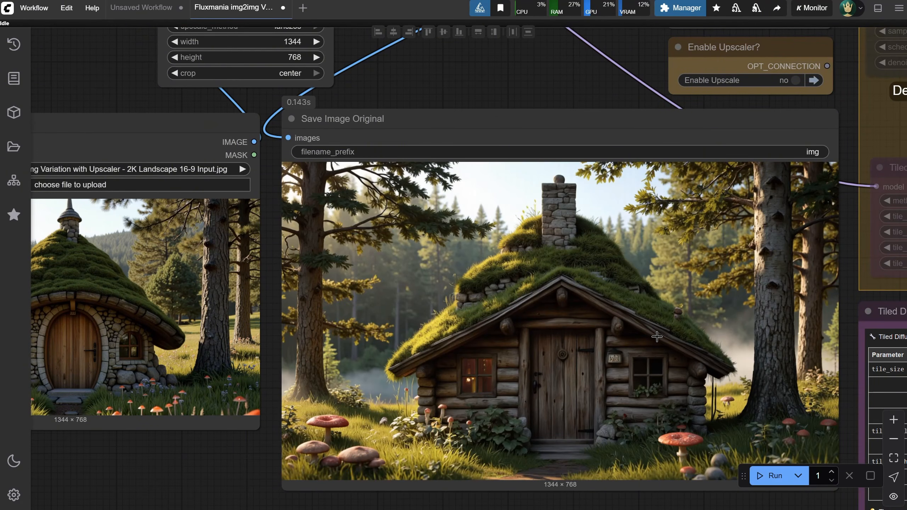
Enable the upscaler in the img2img workflow and run it on the photorealistic cottage
scroll(656, 336, "down", 1)
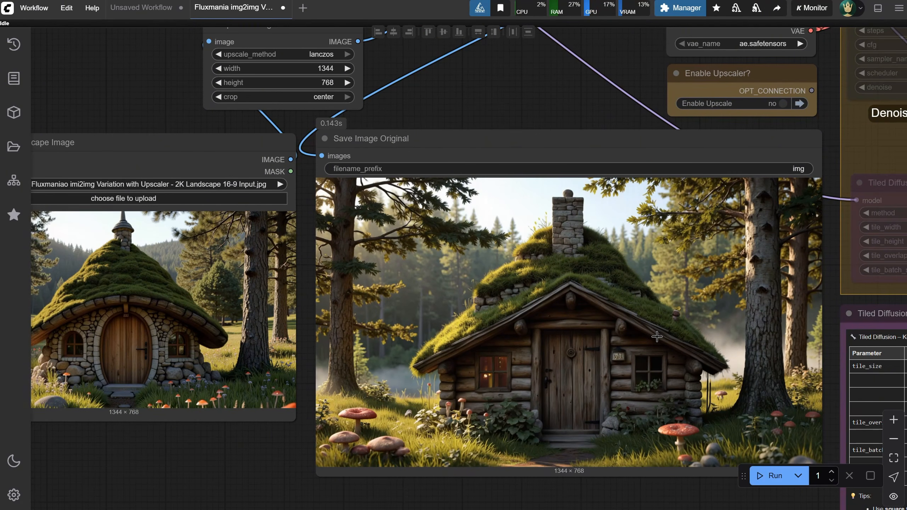
scroll(656, 337, "down", 3)
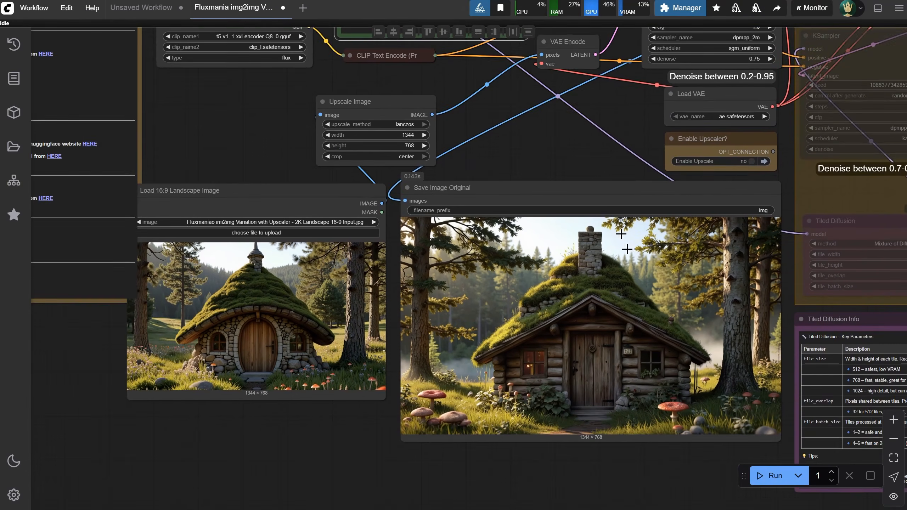
left_click_drag(571, 148, 369, 221)
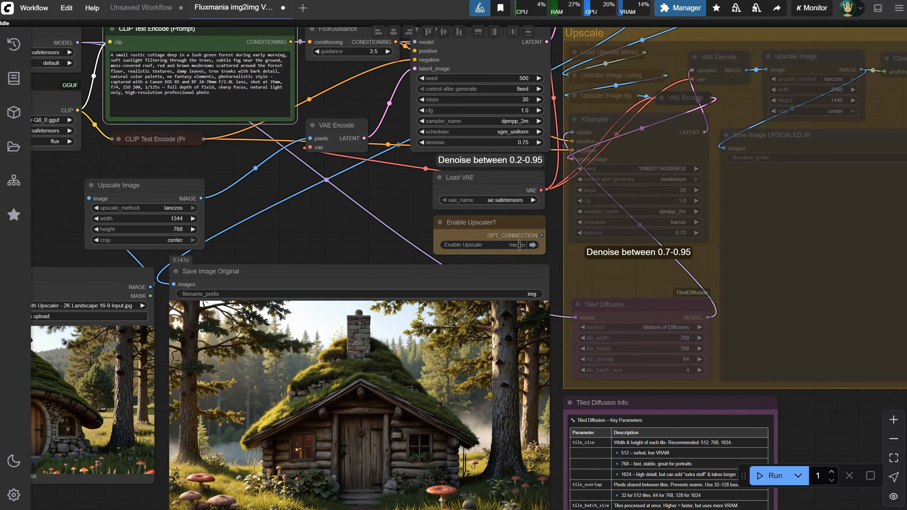
left_click(518, 245)
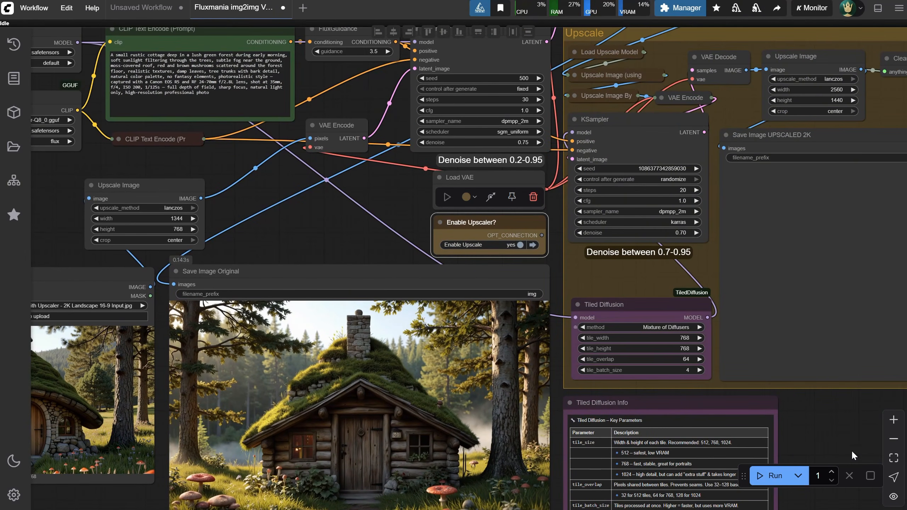
left_click(777, 476)
Examine the details of the upscaled 2K cottage image and compare it with the original image
left_click_drag(827, 443, 678, 389)
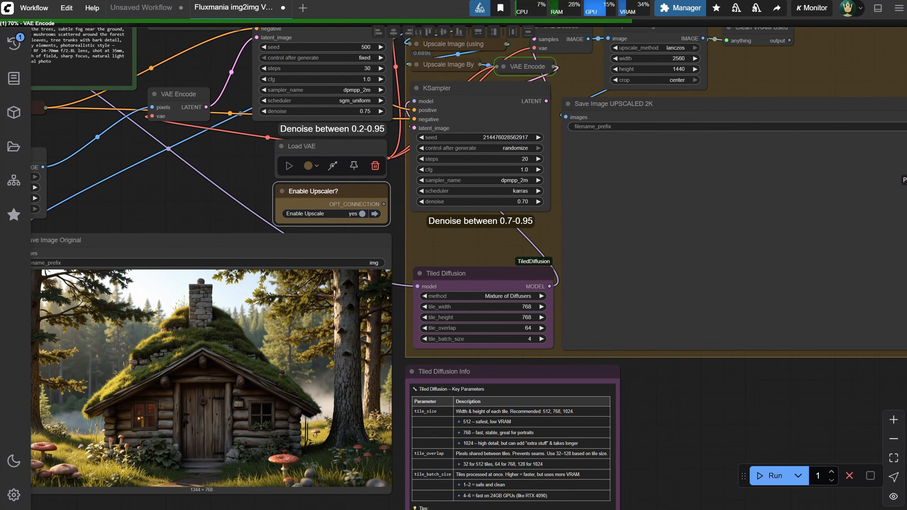
scroll(711, 211, "up", 5)
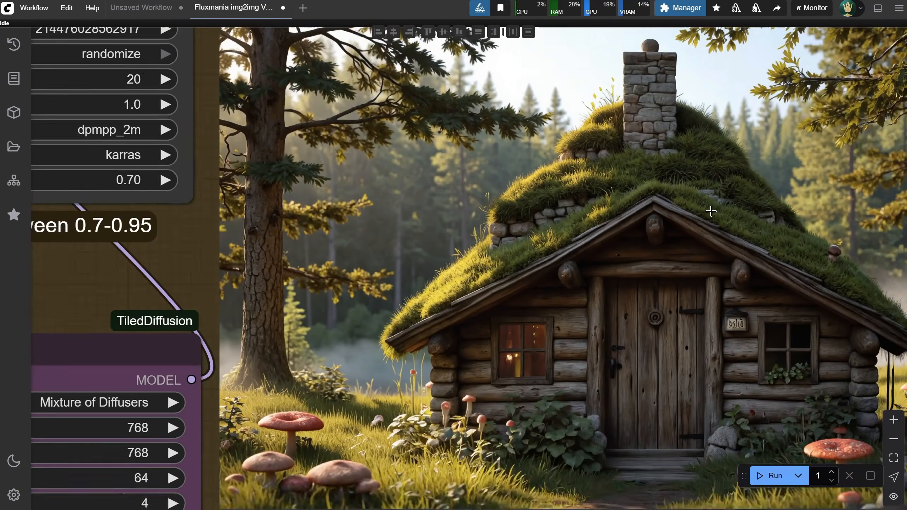
scroll(517, 291, "down", 5)
scroll(507, 372, "up", 6)
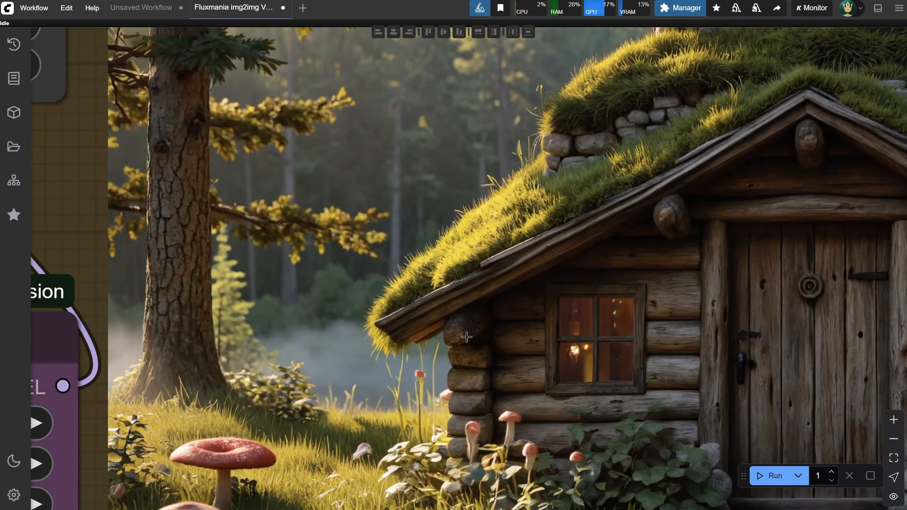
scroll(471, 314, "down", 3)
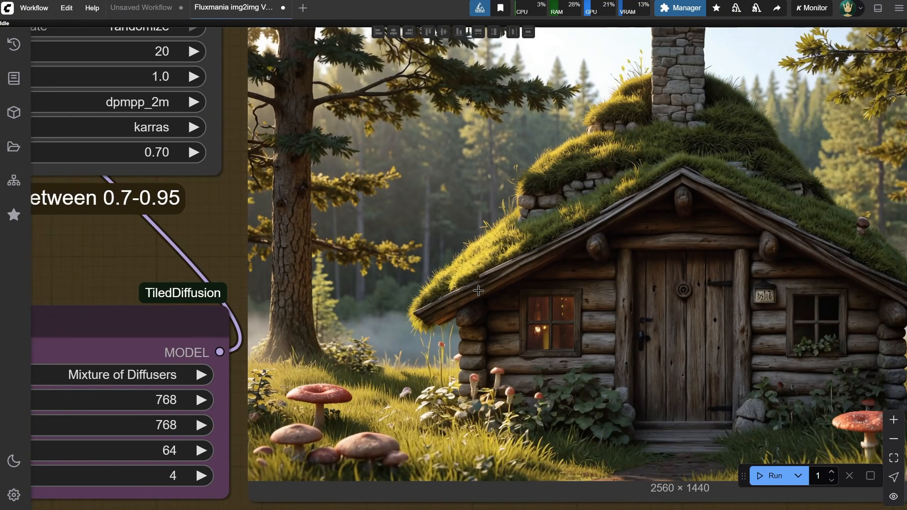
scroll(478, 290, "down", 5)
left_click_drag(524, 420, 614, 385)
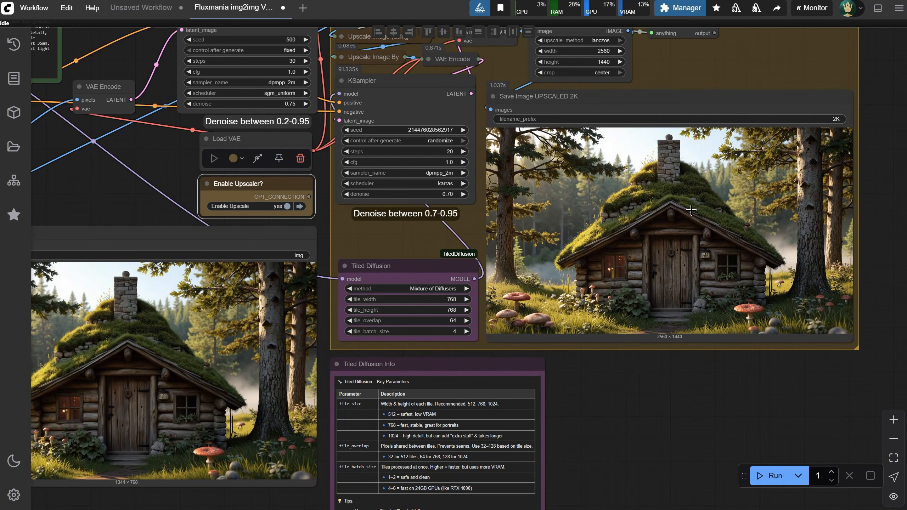
Set the denoise of the Upscale group's KSampler to 0.8 and run the workflow again
left_click(450, 194)
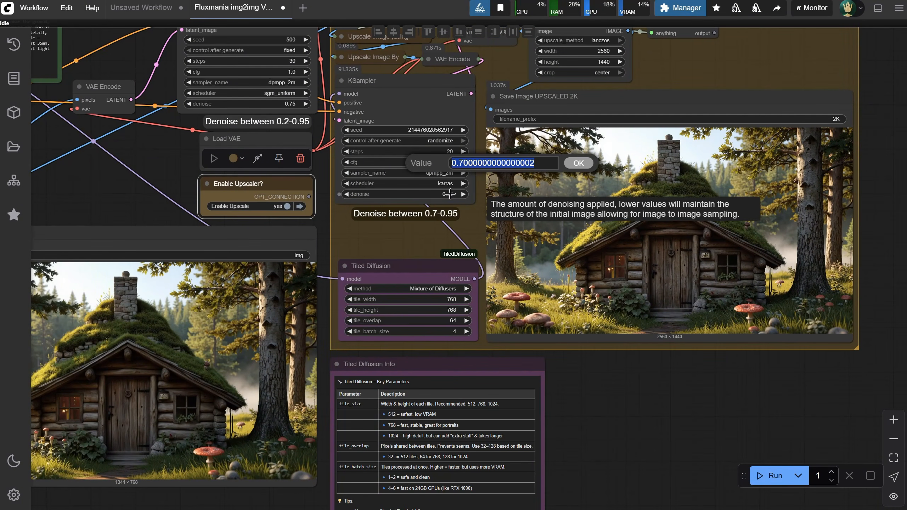
type("0.8")
key("Return")
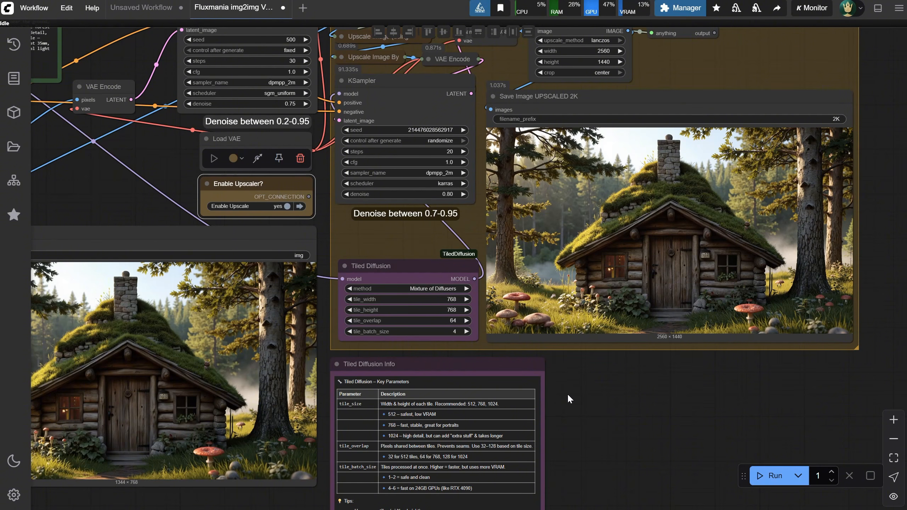
left_click(771, 475)
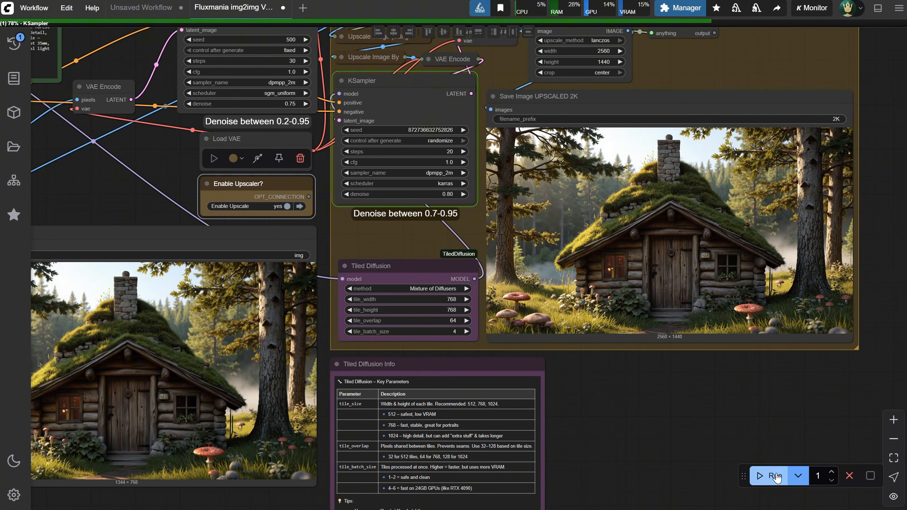
scroll(745, 282, "up", 8)
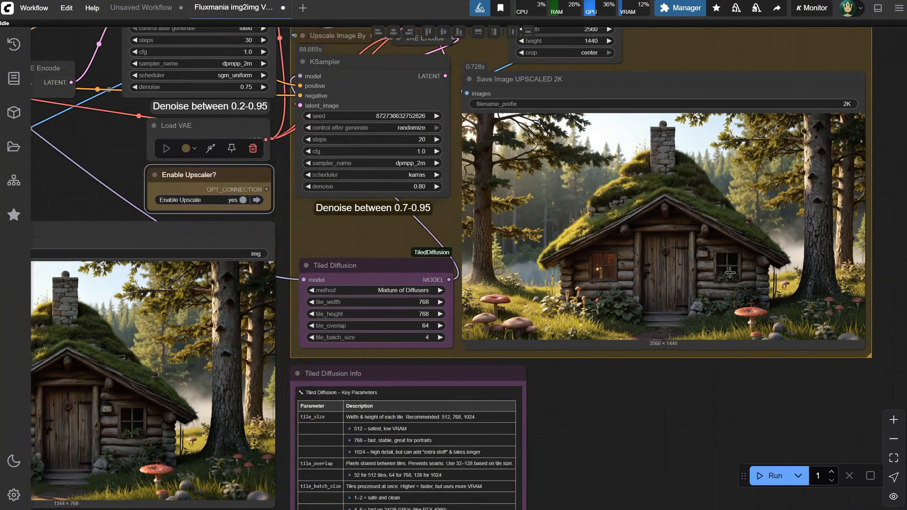
scroll(809, 200, "down", 5)
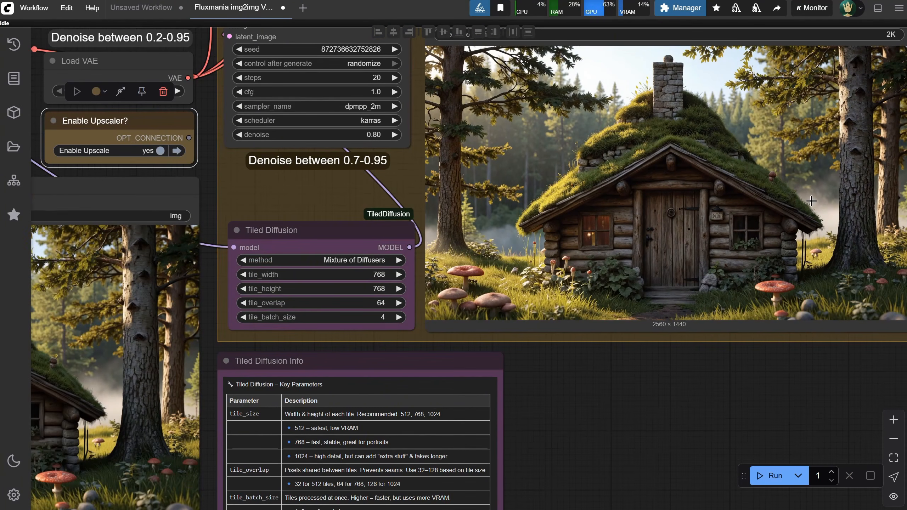
Raise the denoise of the Upscale group's KSampler to 0.95 and rerun the workflow
left_click(375, 135)
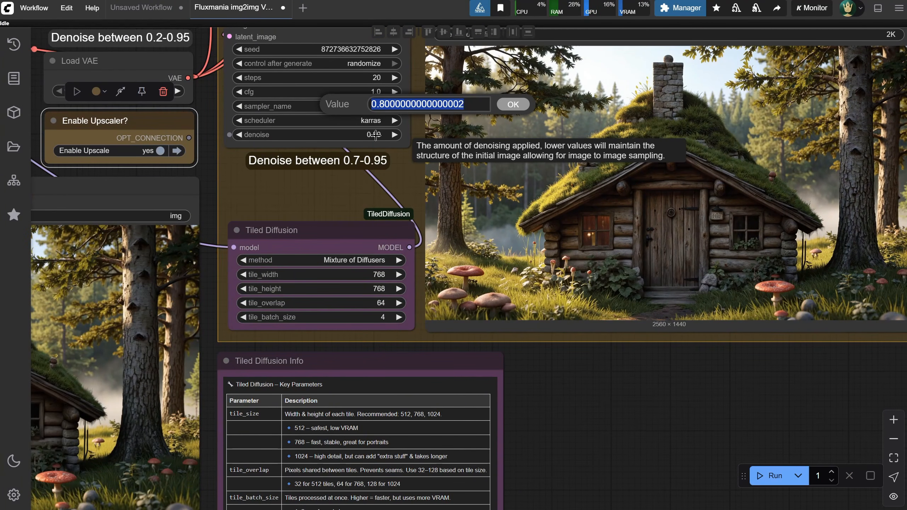
type("0.95")
key("Return")
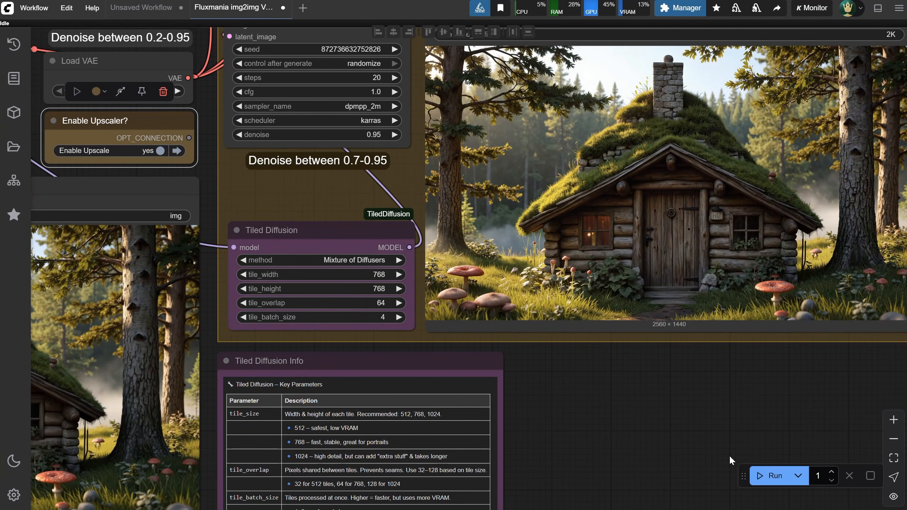
left_click(771, 476)
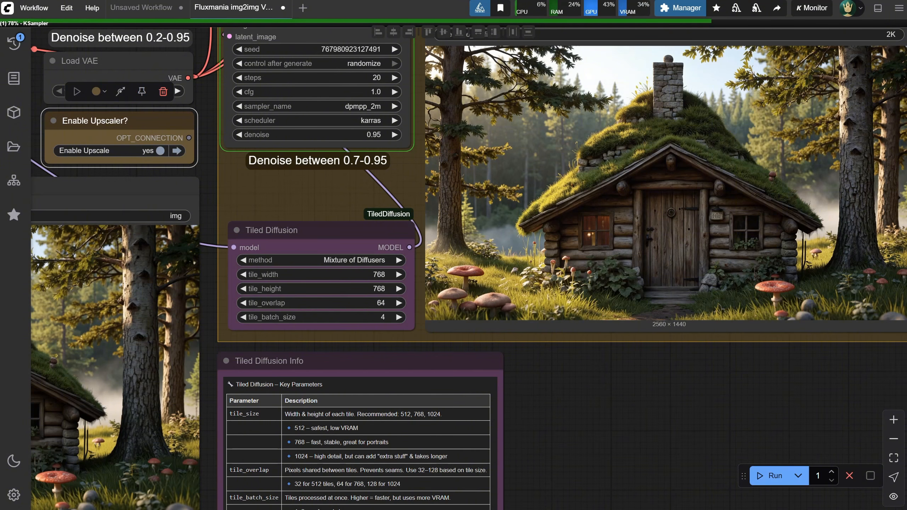
Inspect the 2K image upscaled at 0.95 denoise for added details in the trees, background, roof, door and windows
scroll(552, 121, "up", 5)
scroll(552, 125, "up", 8)
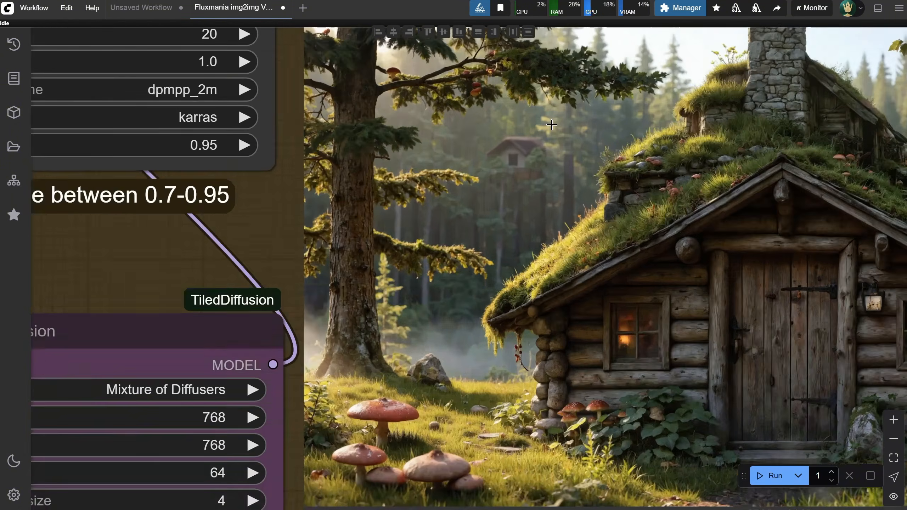
scroll(569, 164, "up", 1)
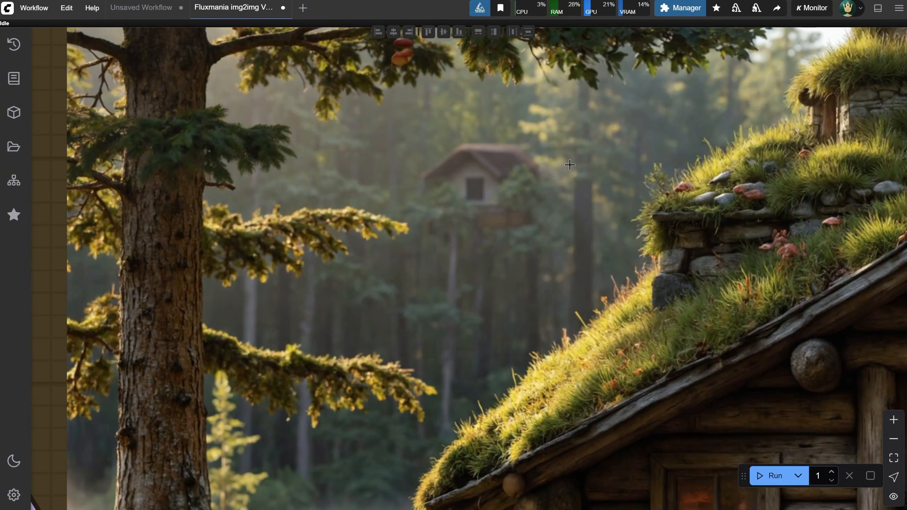
left_click_drag(591, 220, 658, 384)
scroll(659, 385, "up", 1)
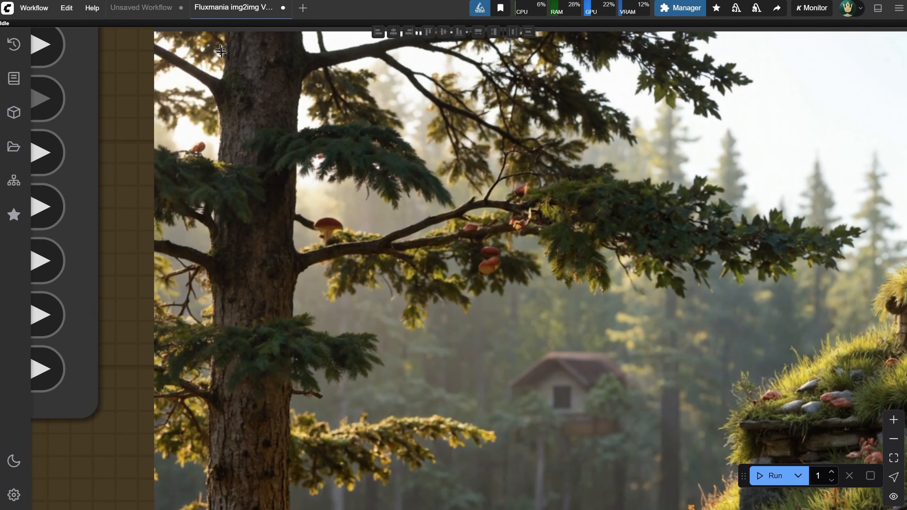
scroll(692, 368, "down", 3)
left_click_drag(696, 370, 584, 121)
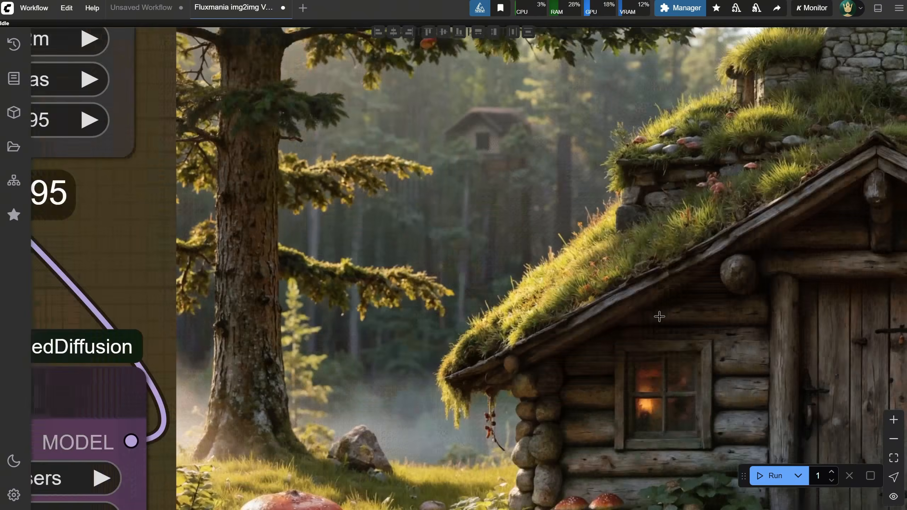
left_click_drag(767, 432, 375, 279)
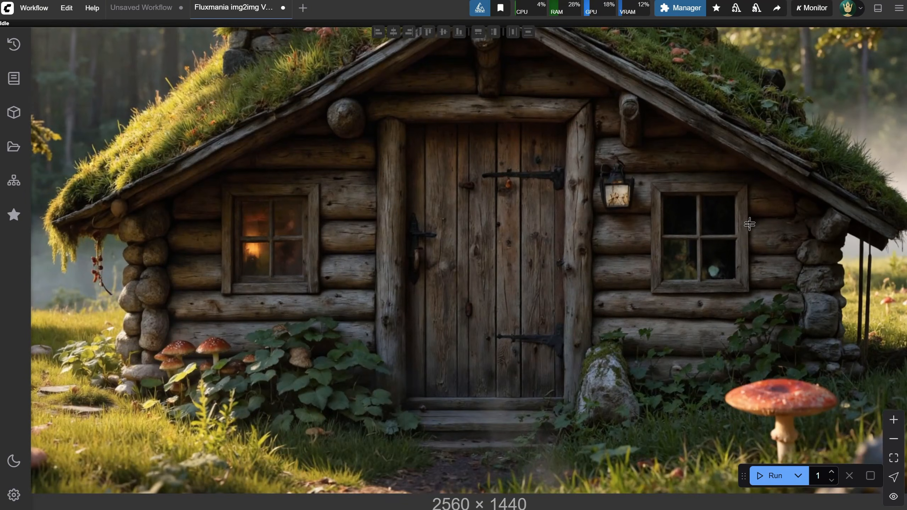
scroll(730, 242, "up", 1)
left_click_drag(725, 134, 483, 377)
left_click_drag(729, 159, 587, 337)
left_click_drag(472, 284, 643, 257)
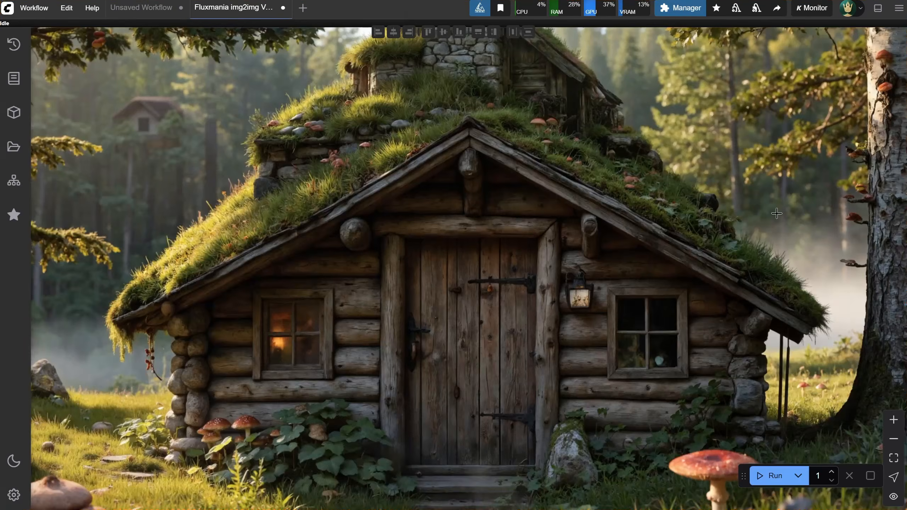
Set the denoise of the Upscale group's KSampler back to 0.7
scroll(414, 227, "down", 5)
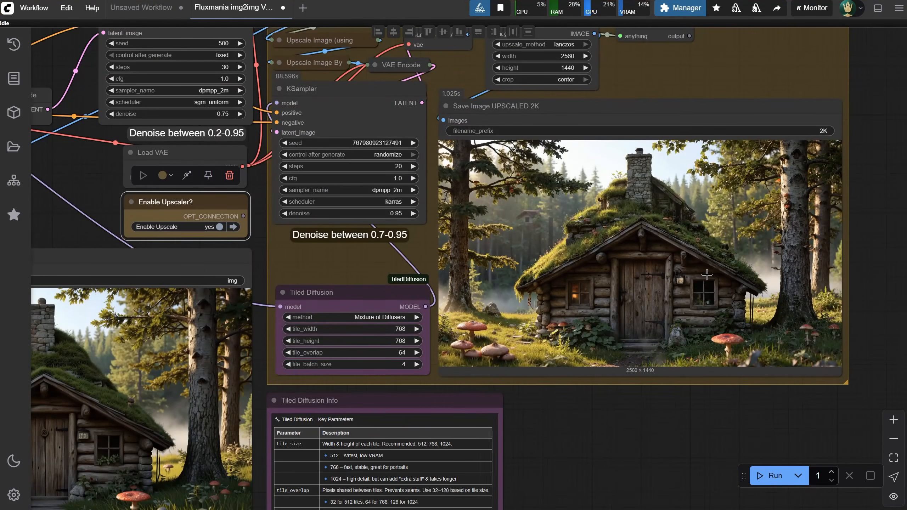
left_click(398, 213)
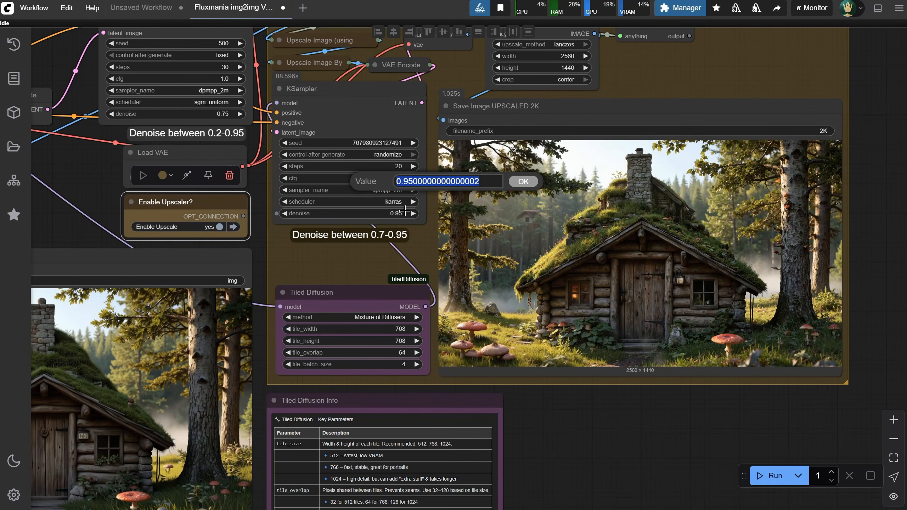
type("0.75")
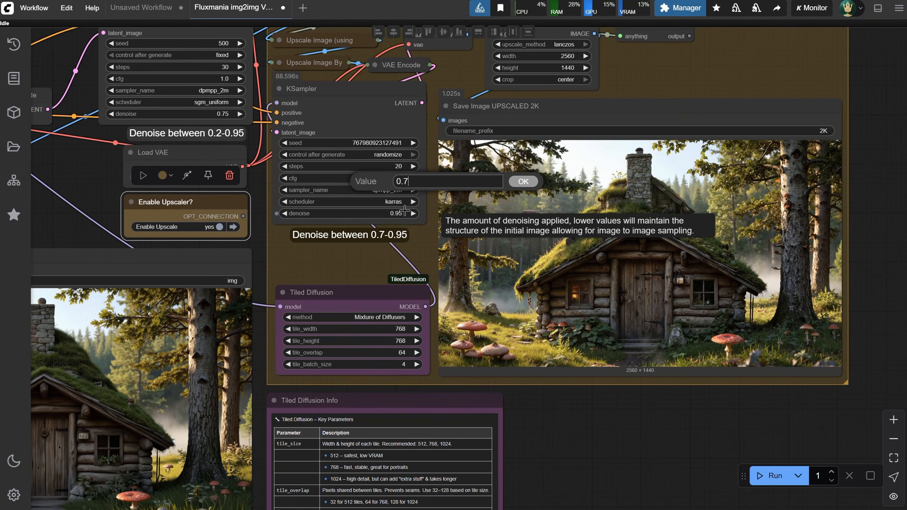
key("Return")
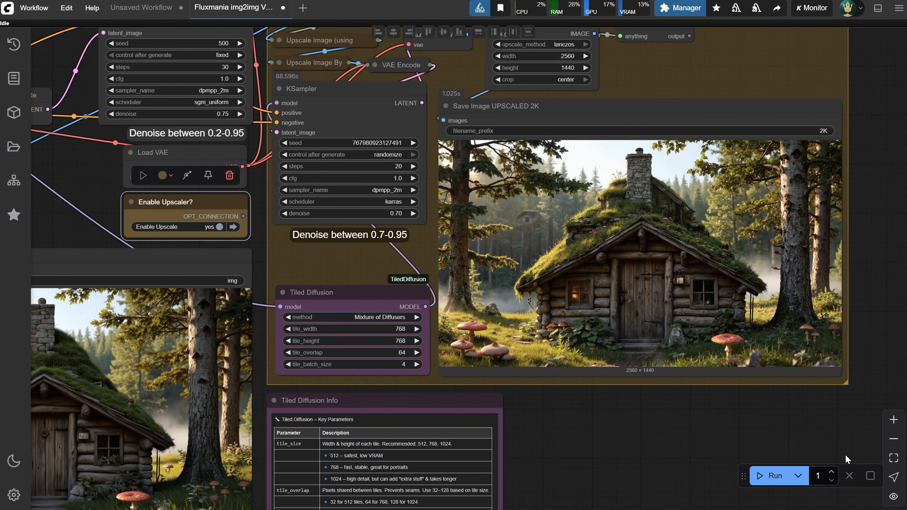
Set both tile_width and tile_height of the Tiled Diffusion node to 1024
scroll(566, 439, "up", 5)
left_click_drag(562, 411, 805, 407)
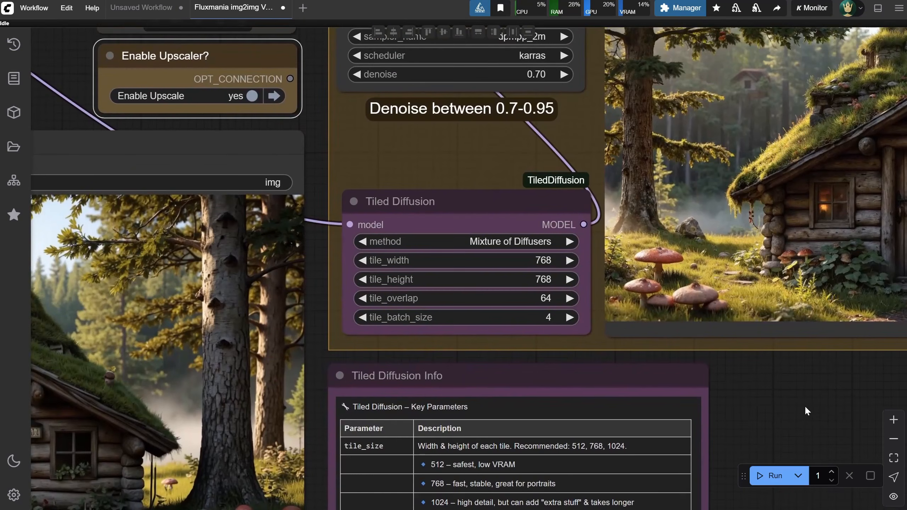
left_click(529, 261)
type("1024")
key("Return")
left_click(529, 280)
type("1024")
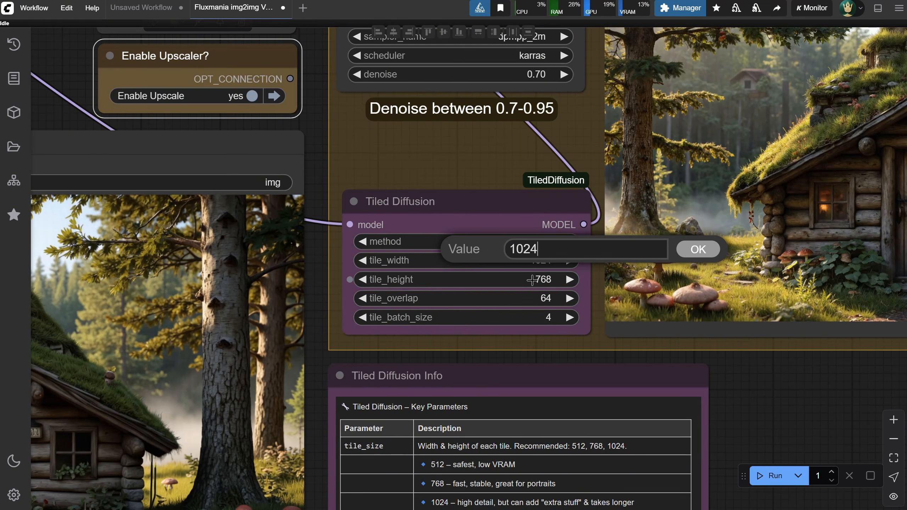
key("Return")
scroll(629, 341, "down", 1)
scroll(655, 357, "down", 3)
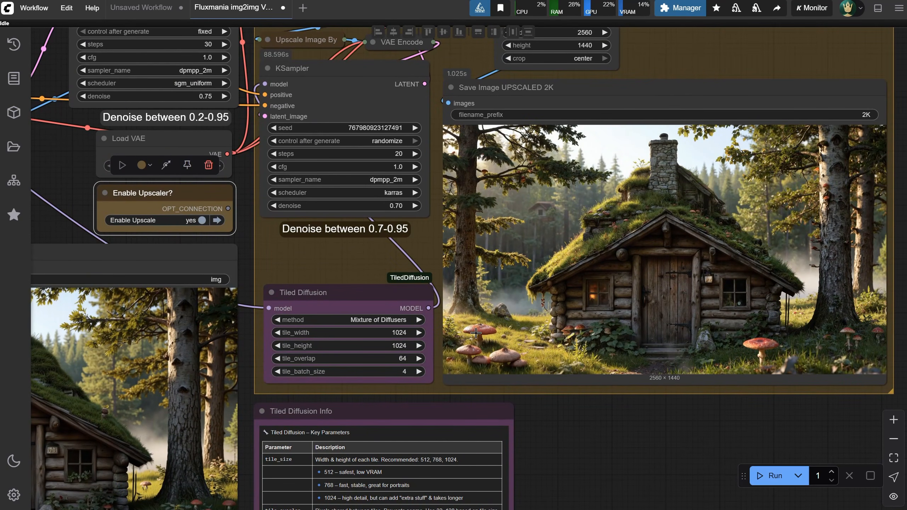
Set both tile_width and tile_height of the Tiled Diffusion node to 512
left_click(398, 333)
type("768")
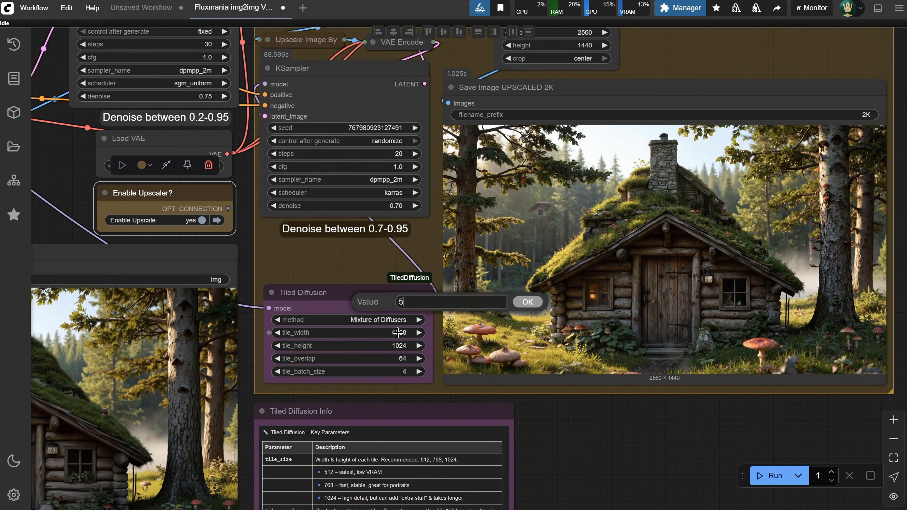
key("Return")
left_click(398, 345)
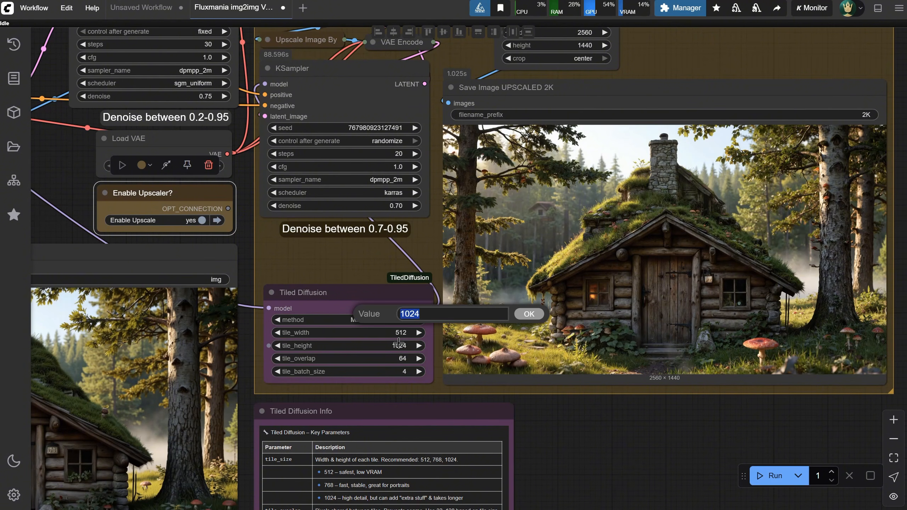
type("512")
key("Return")
Set the Tiled Diffusion node's tile_overlap to 32 and adjust its tile_batch_size, starting from 1
left_click(400, 358)
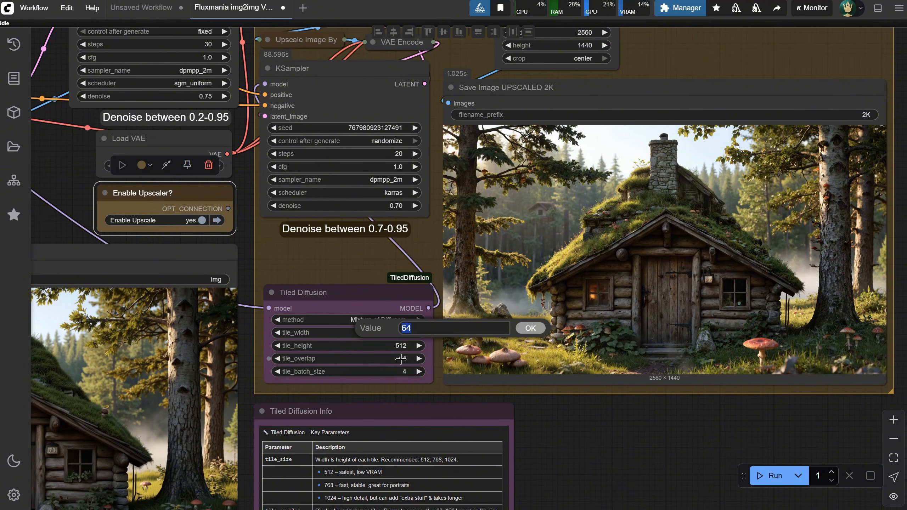
type("32")
key("Return")
left_click(399, 372)
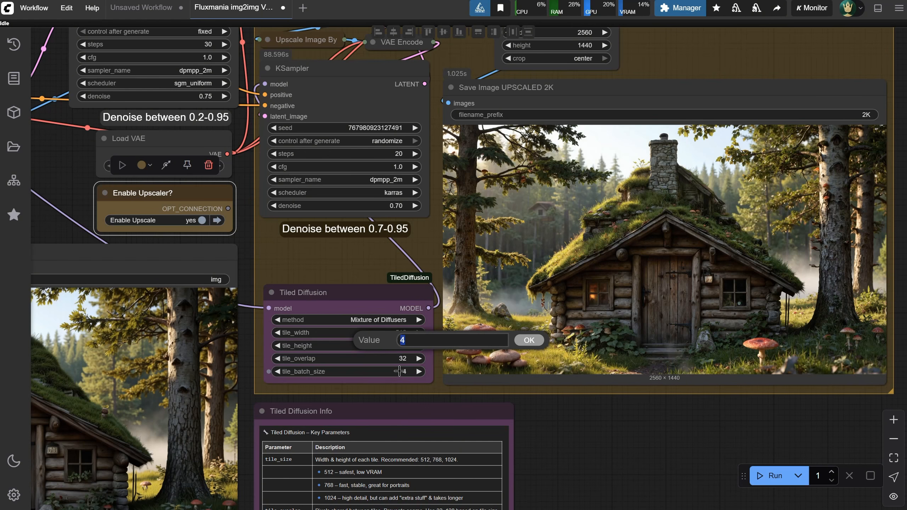
key("Return")
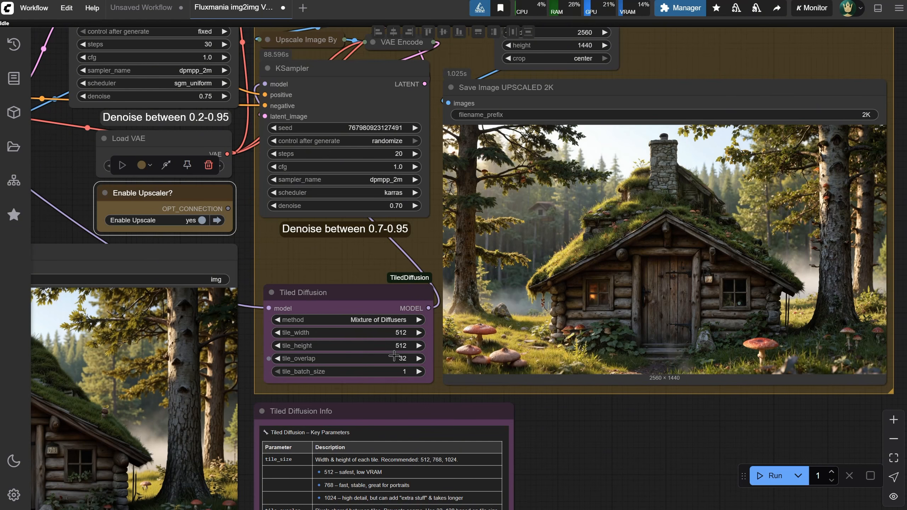
left_click(419, 372)
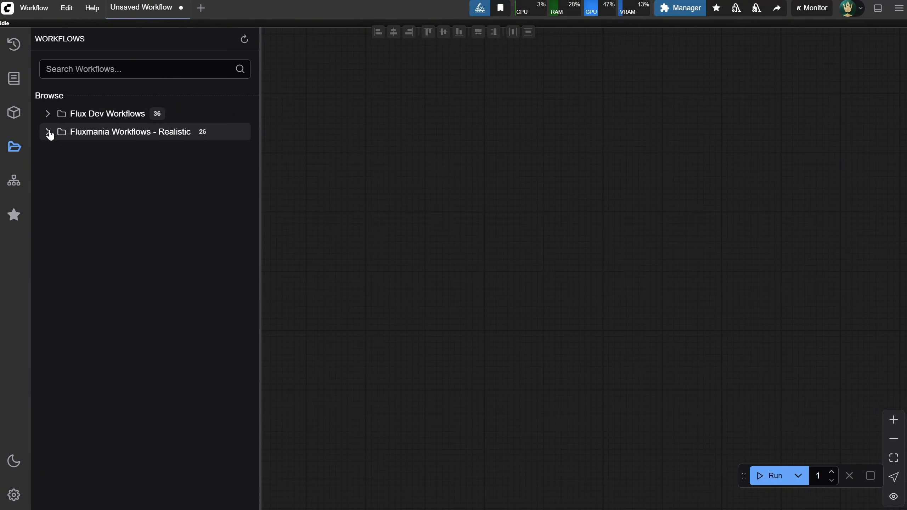
Open the Fluxmania txt2img with CN Canny and Upscaler workflow from the ControlNet folder of the 2K Landscape Fluxmania workflows
left_click(48, 132)
left_click(56, 150)
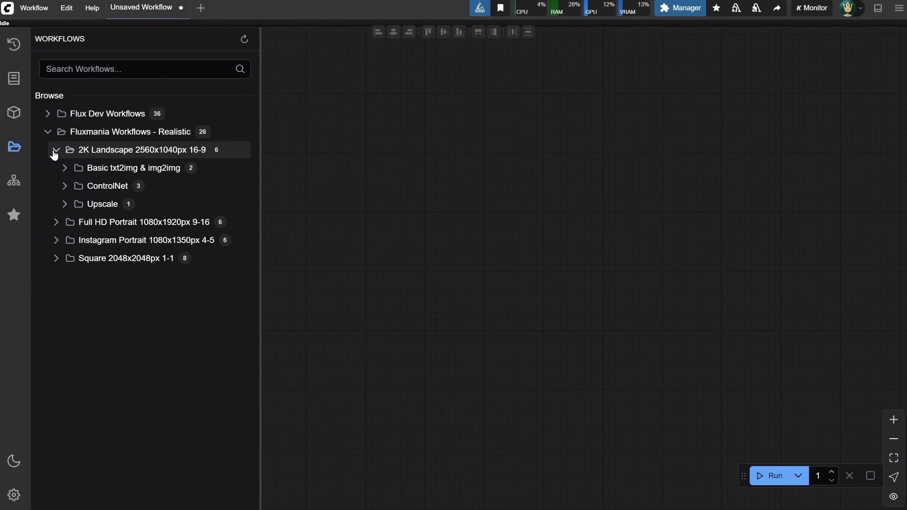
left_click(64, 169)
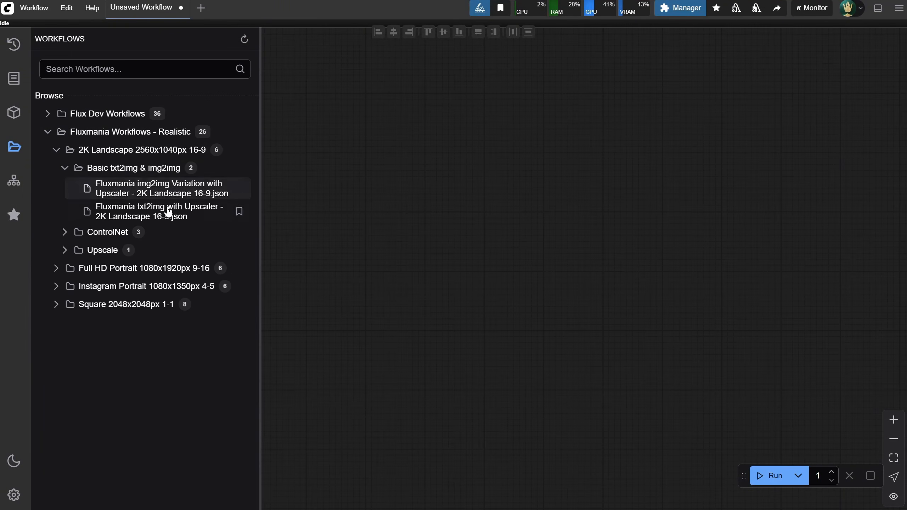
left_click(66, 170)
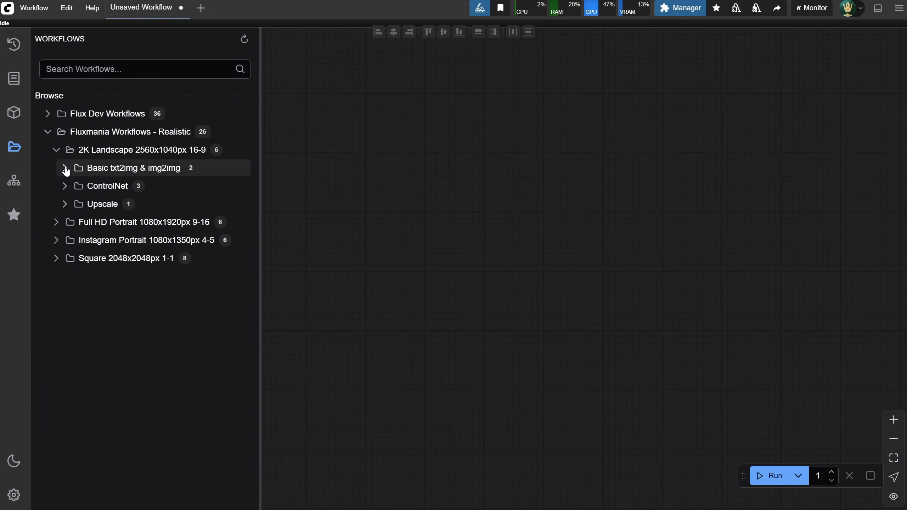
left_click(63, 189)
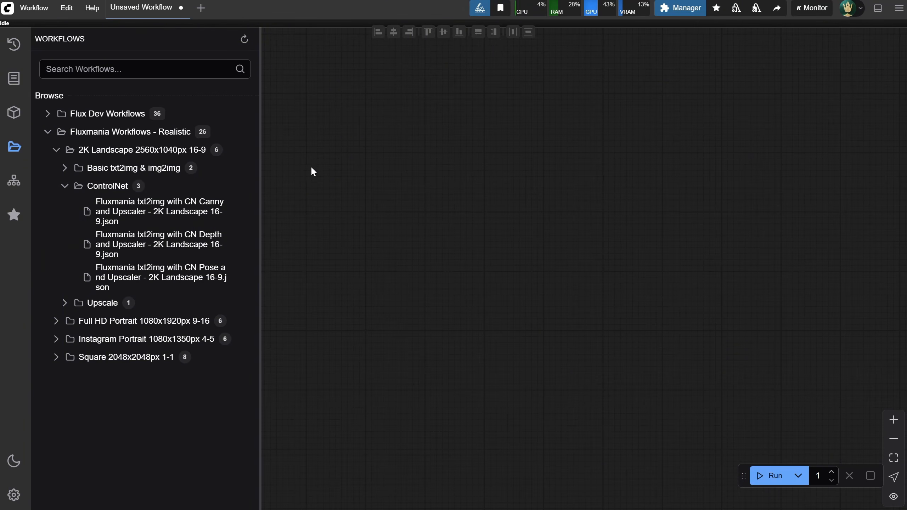
left_click(147, 214)
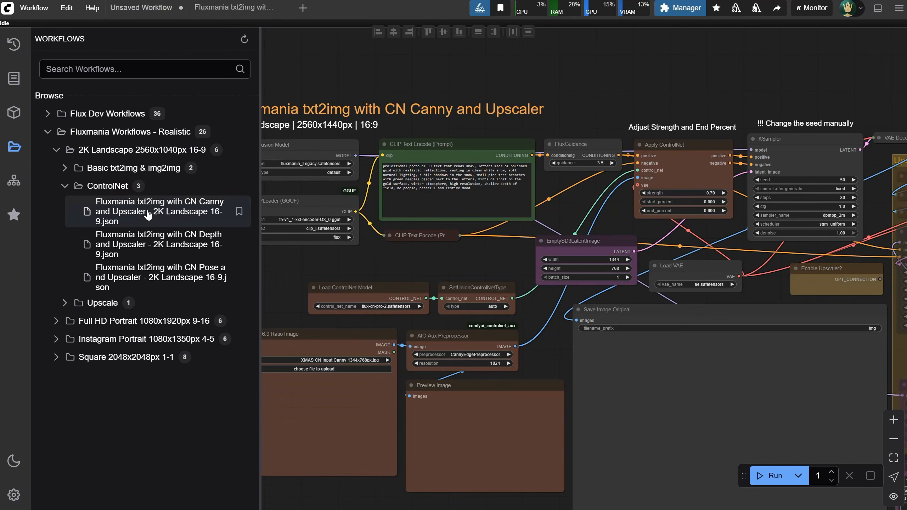
left_click(11, 149)
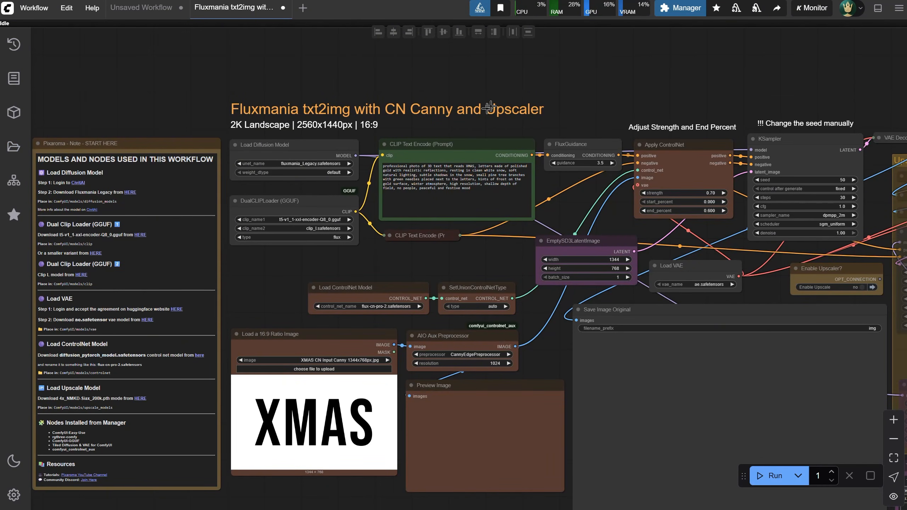
Review the ControlNet model download and required custom nodes in the START HERE note, plus the ControlNet loader and preprocessor nodes
scroll(243, 267, "up", 3)
left_click_drag(244, 267, 492, 102)
scroll(485, 209, "up", 3)
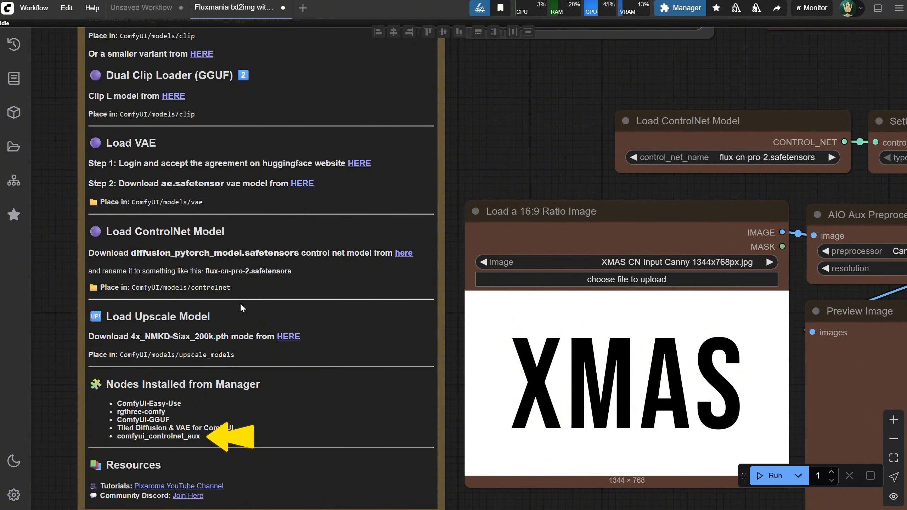
scroll(482, 118, "down", 6)
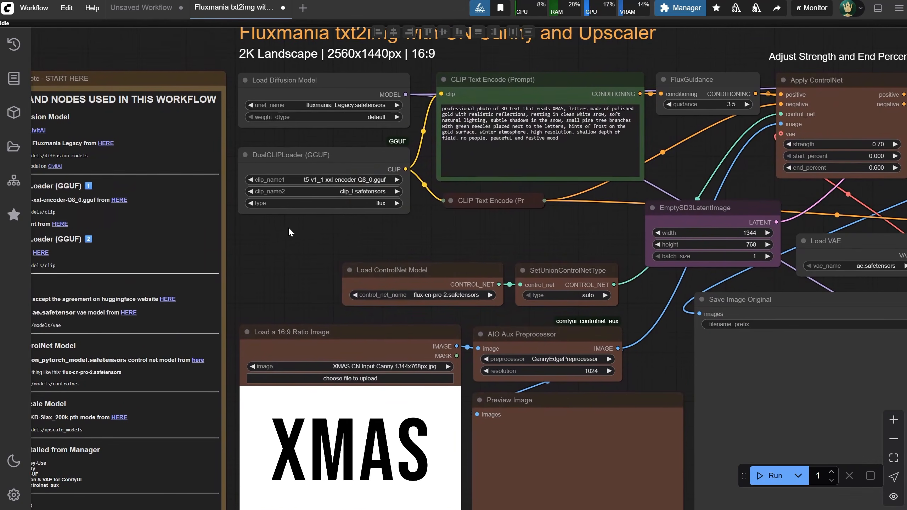
left_click_drag(289, 228, 256, 230)
scroll(418, 248, "down", 1)
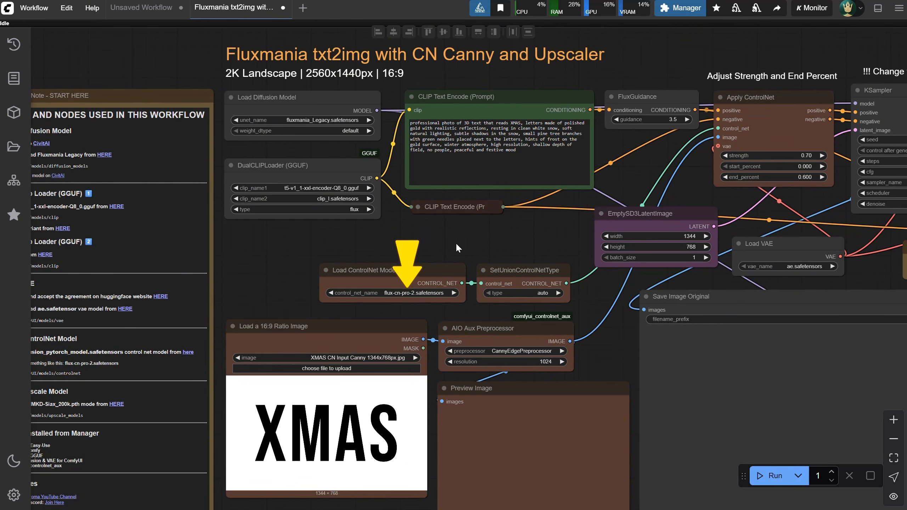
left_click_drag(456, 242, 389, 204)
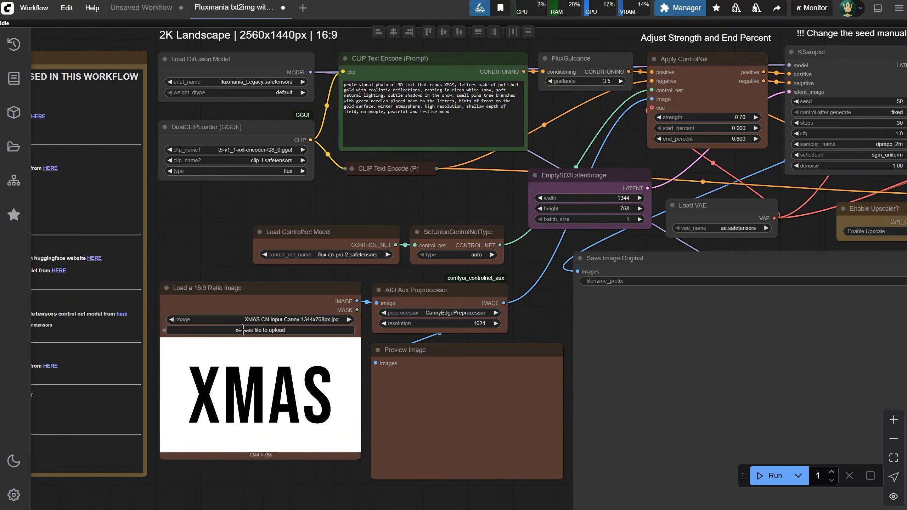
Run the Canny workflow on the XMAS input image and examine the edge preview and the generated original image
left_click(767, 476)
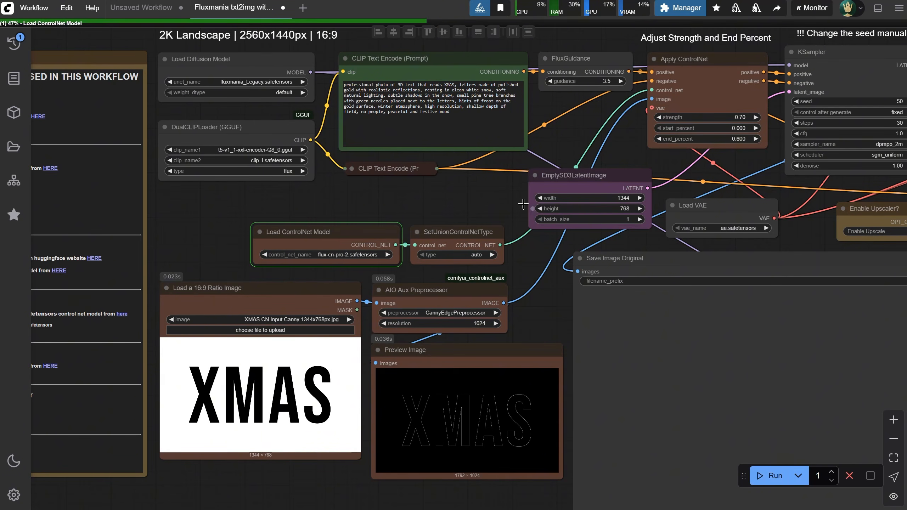
left_click_drag(474, 186, 435, 183)
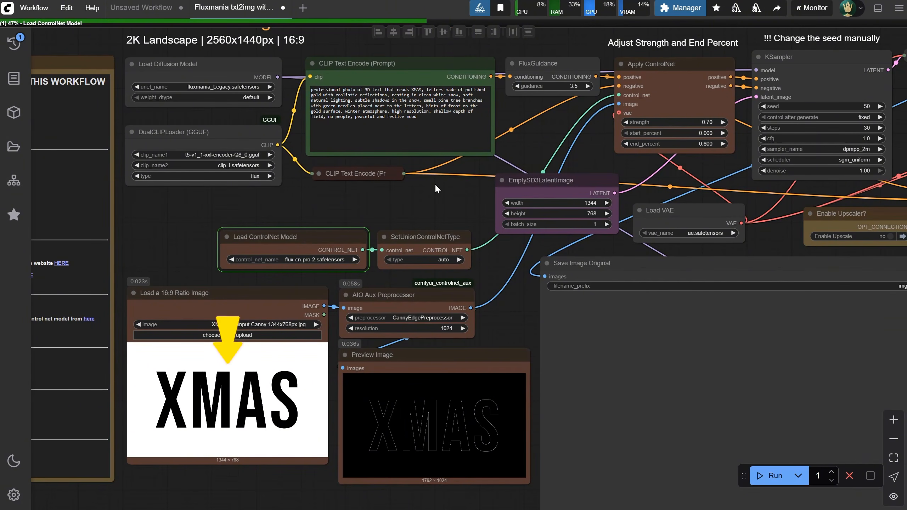
left_click_drag(435, 183, 418, 182)
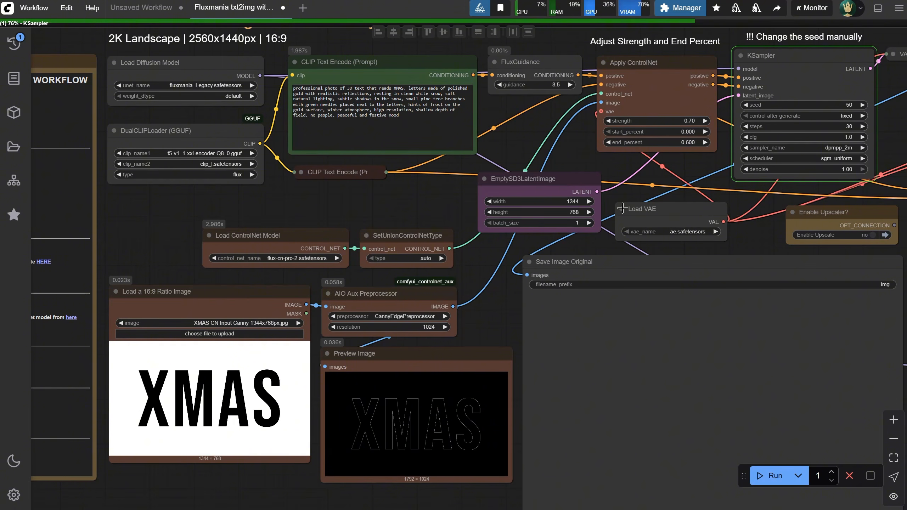
left_click_drag(733, 174, 728, 166)
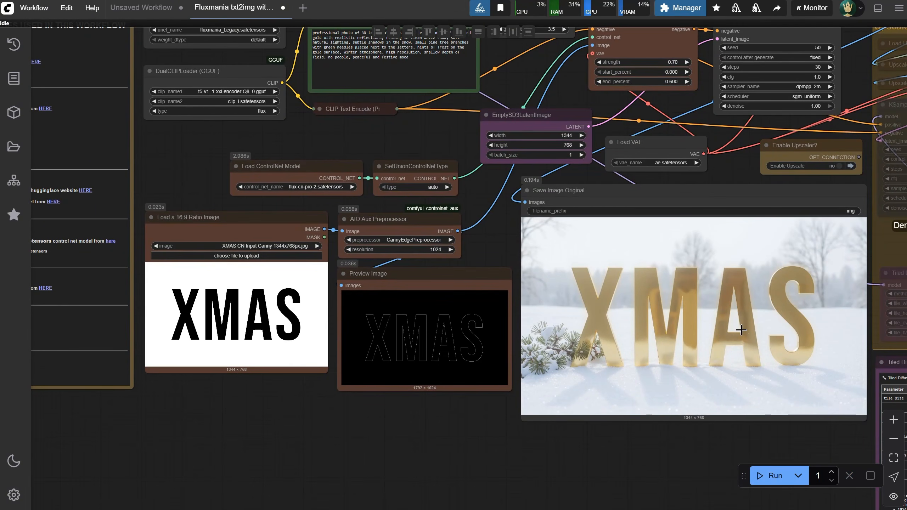
scroll(741, 330, "up", 3)
scroll(750, 311, "down", 5)
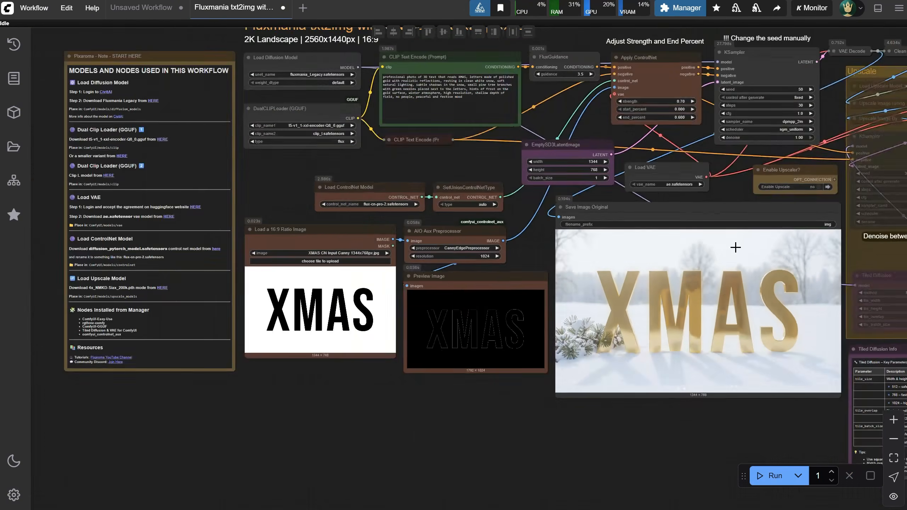
left_click_drag(732, 188, 552, 267)
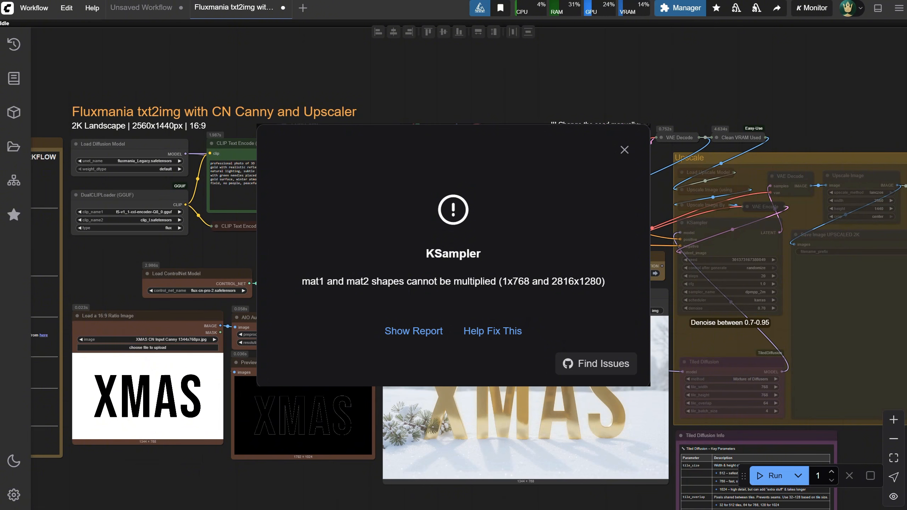
Change the main KSampler's seed to 51 and enable the upscaler in the Canny workflow
key("Escape")
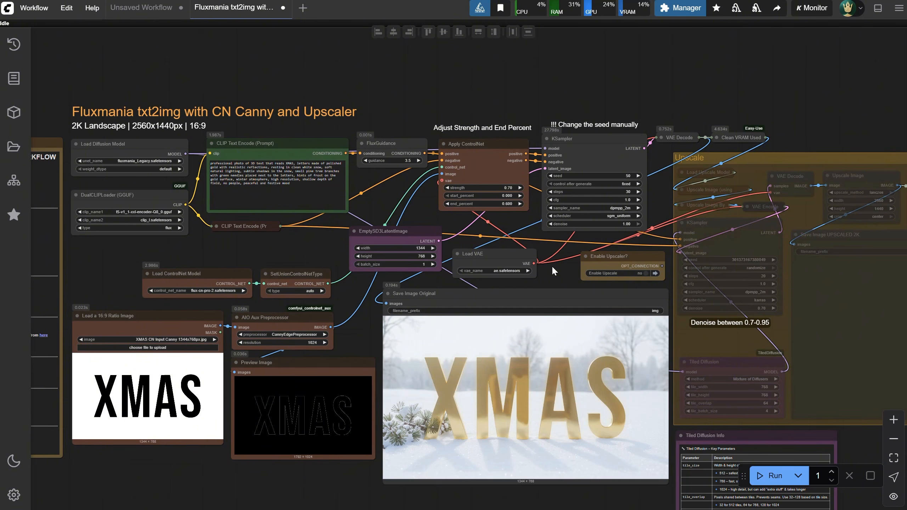
left_click_drag(553, 267, 560, 251)
left_click(646, 160)
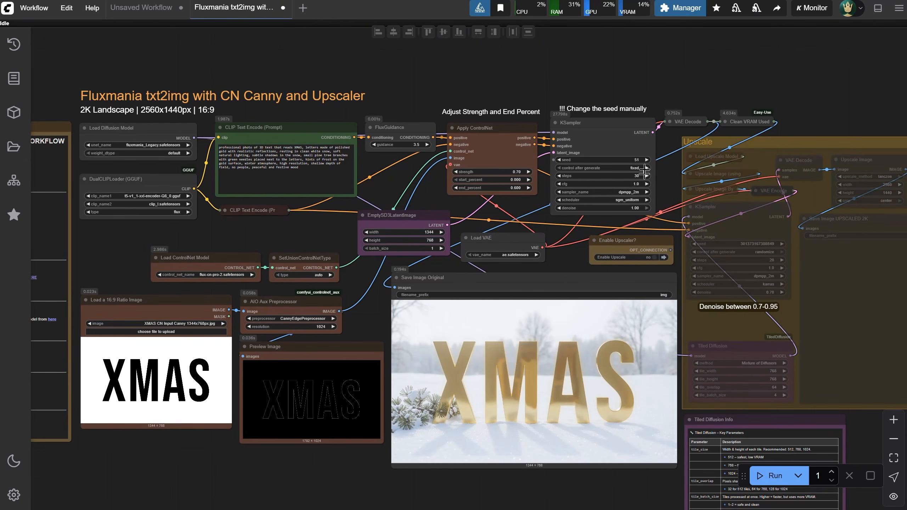
left_click(650, 255)
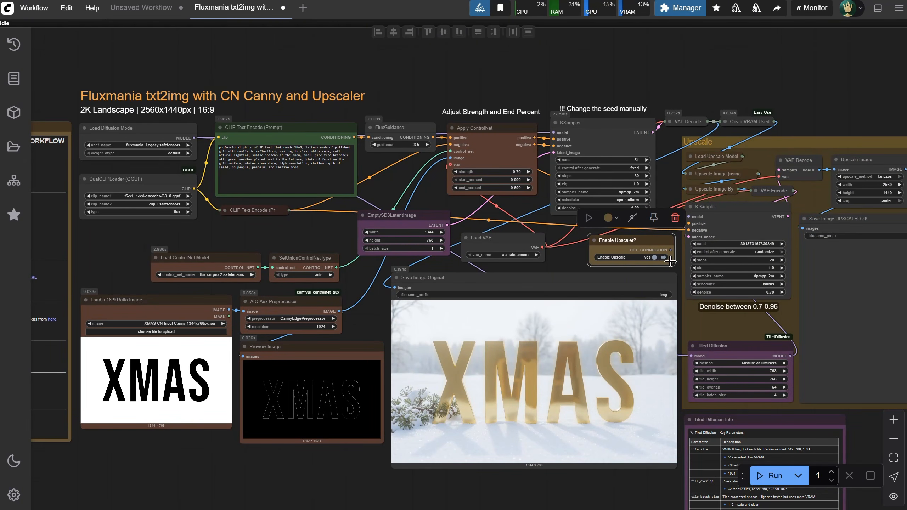
Open the Fluxmania txt2img with CN Depth and Upscaler workflow for 2K Landscape 16-9
left_click(13, 146)
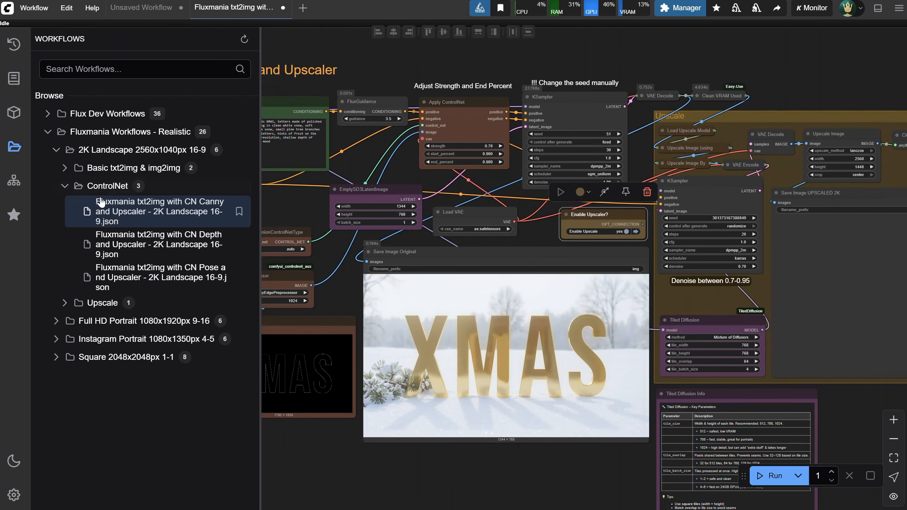
left_click(172, 250)
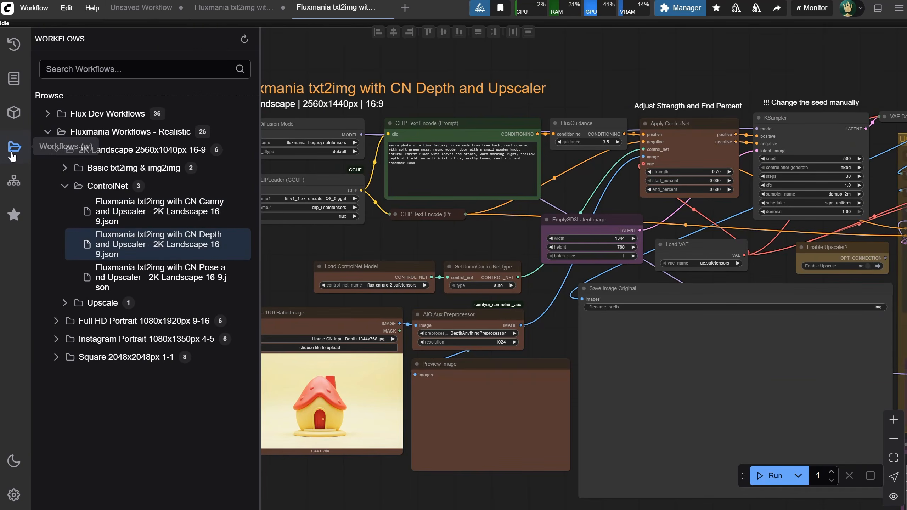
left_click(13, 152)
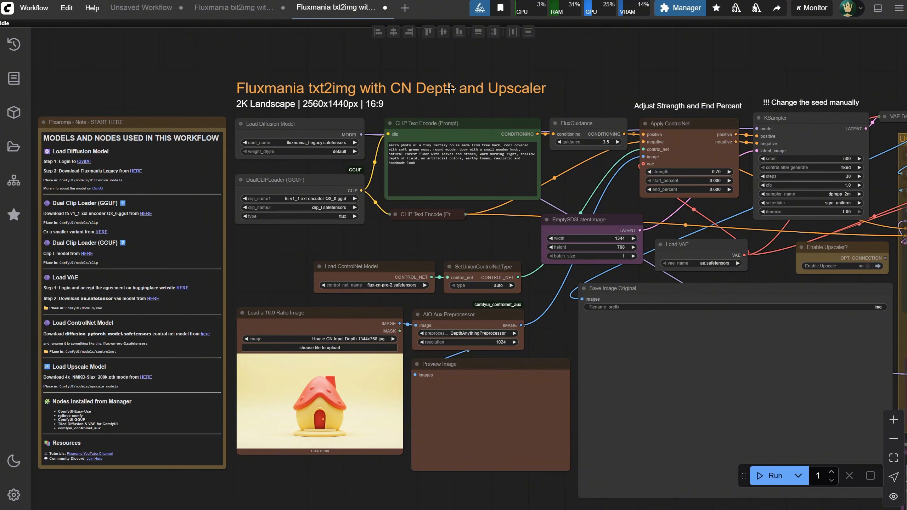
Run the Depth workflow on the toy house input image and compare the depth map preview with the generated image
scroll(458, 303, "up", 3)
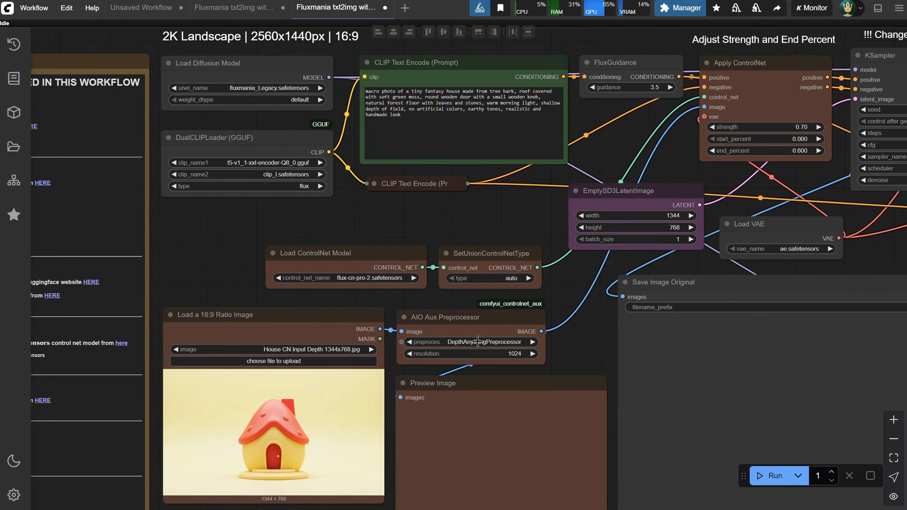
left_click(771, 476)
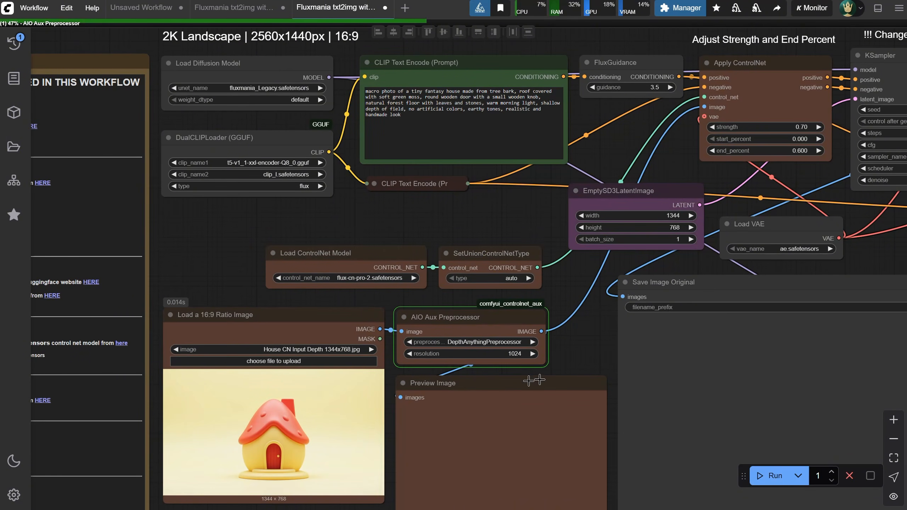
scroll(574, 280, "down", 3)
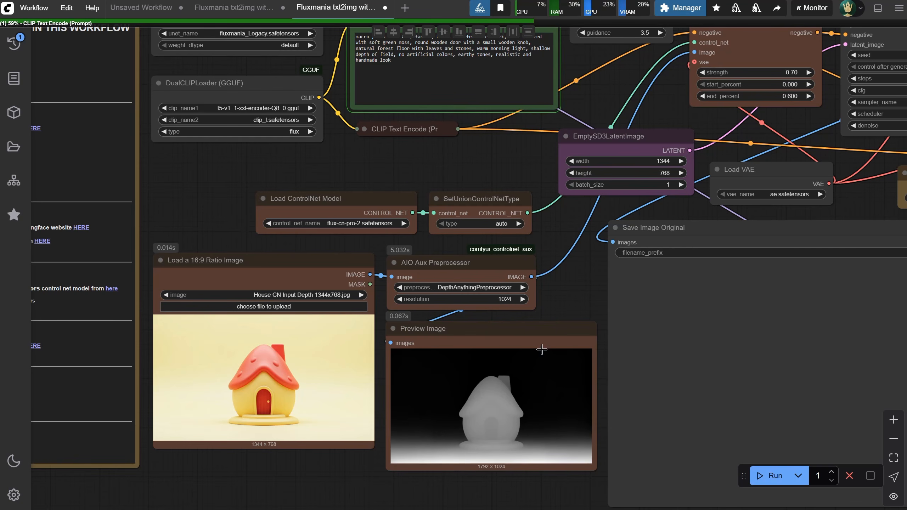
scroll(580, 258, "down", 3)
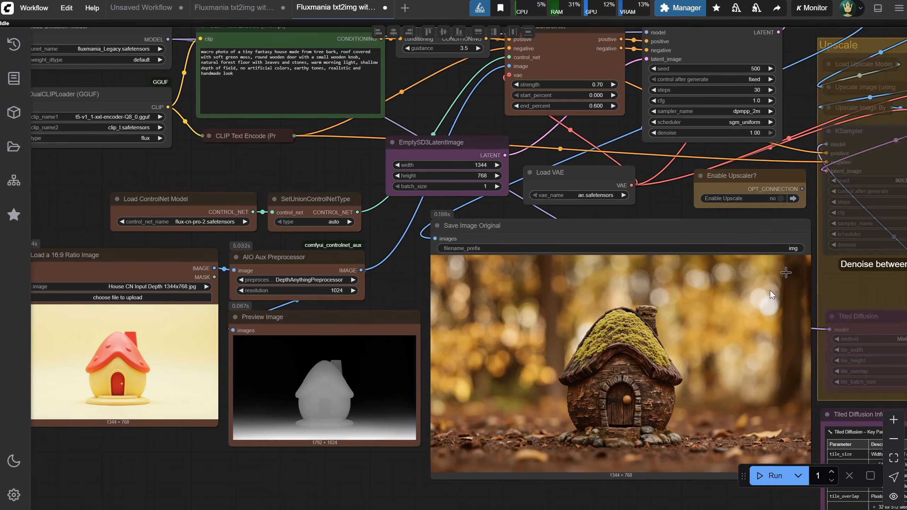
scroll(547, 443, "up", 7)
scroll(590, 370, "down", 4)
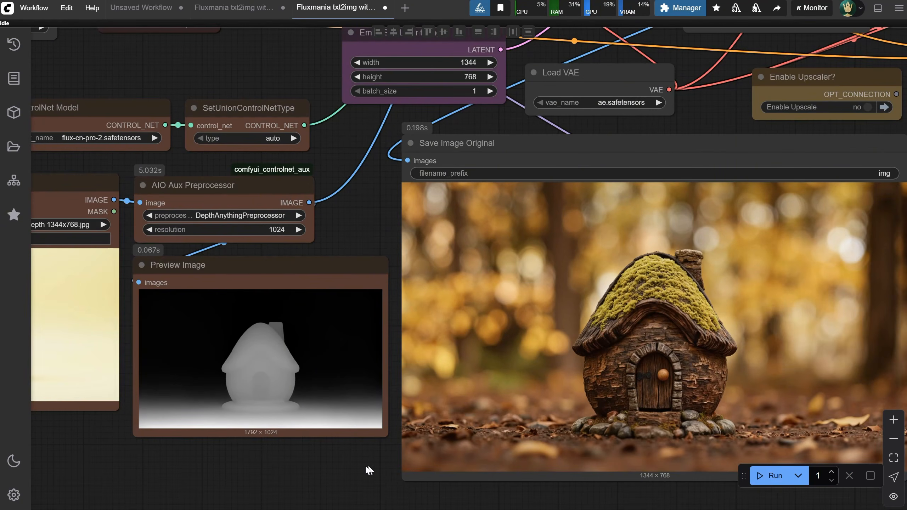
left_click_drag(369, 469, 429, 442)
scroll(471, 405, "down", 5)
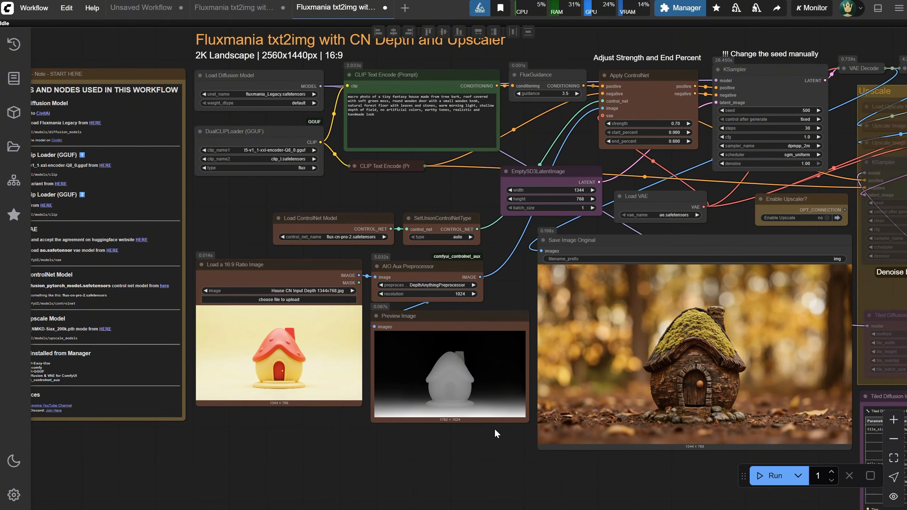
left_click_drag(495, 428, 340, 433)
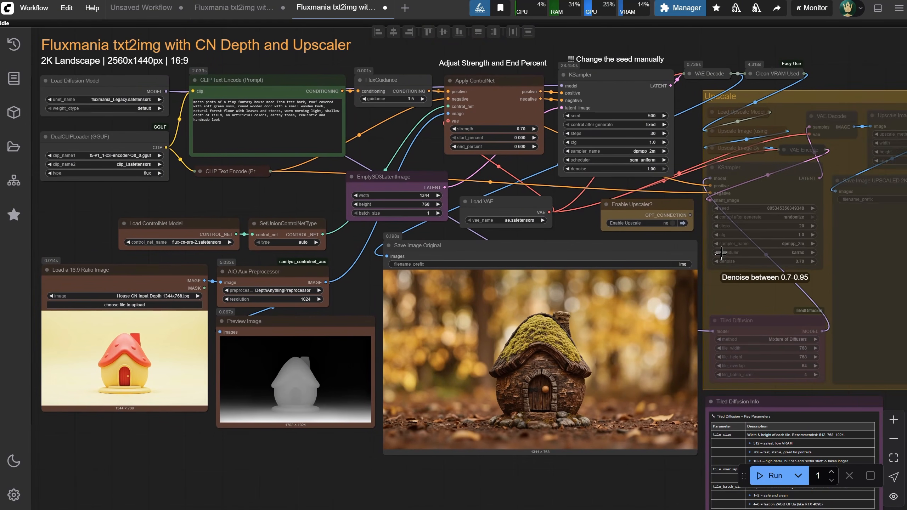
left_click(673, 223)
left_click(673, 223)
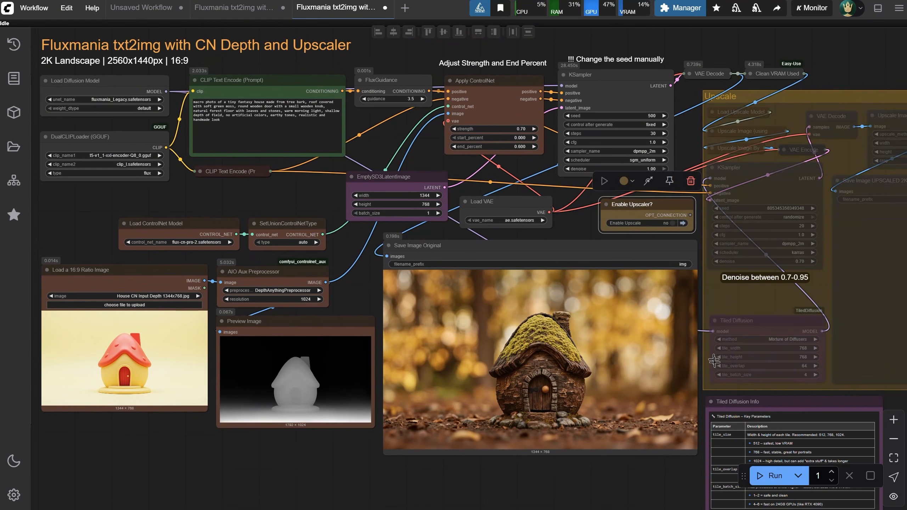
Open the Fluxmania txt2img with CN Pose and Upscaler workflow for 2K Landscape 16-9
left_click(13, 146)
left_click(48, 131)
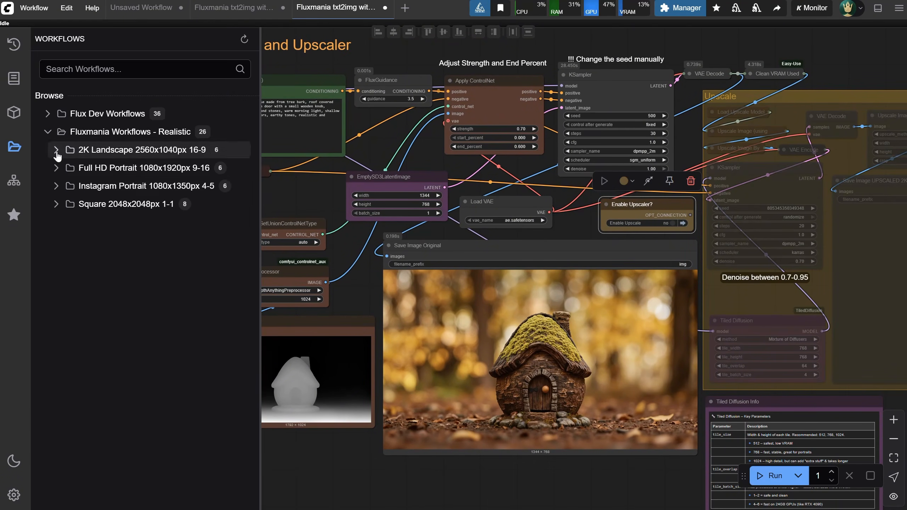
left_click(57, 152)
left_click(64, 186)
left_click(187, 280)
left_click(14, 150)
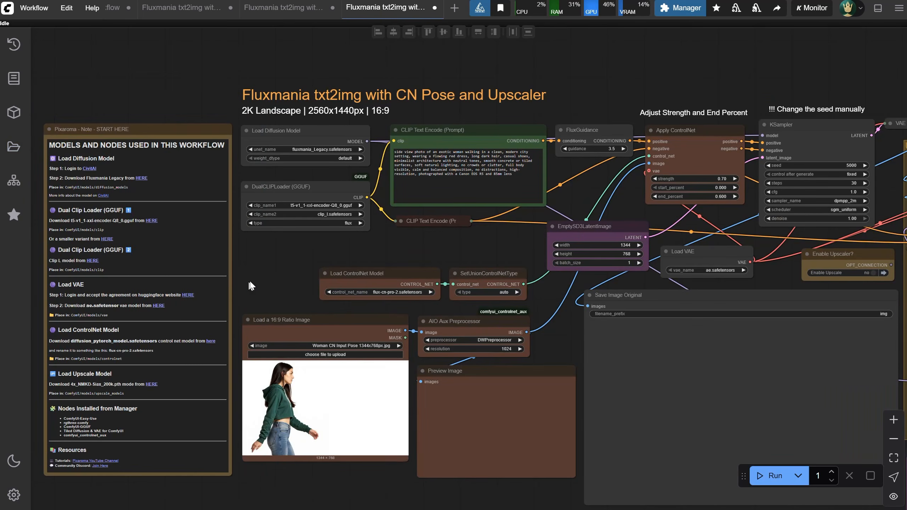
Run the Pose workflow on the woman input image and compare the pose skeleton preview with the generated image
scroll(243, 243, "up", 5)
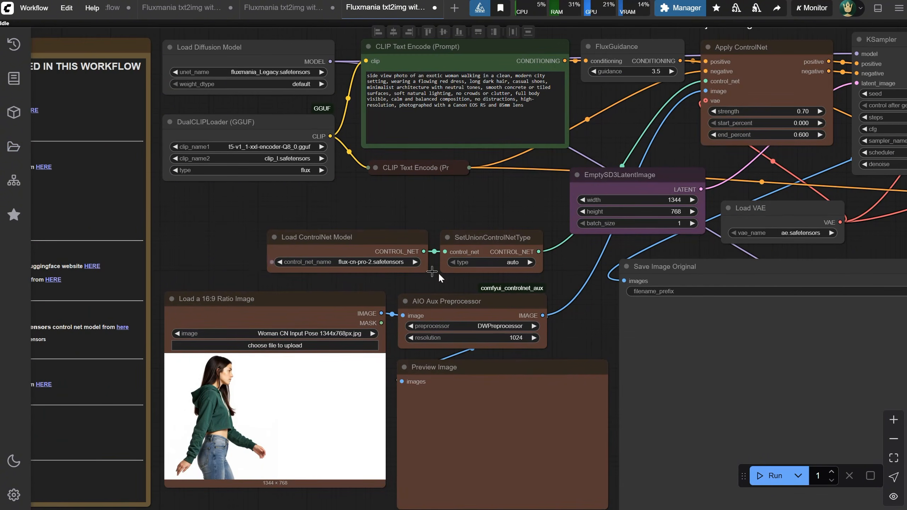
left_click(779, 476)
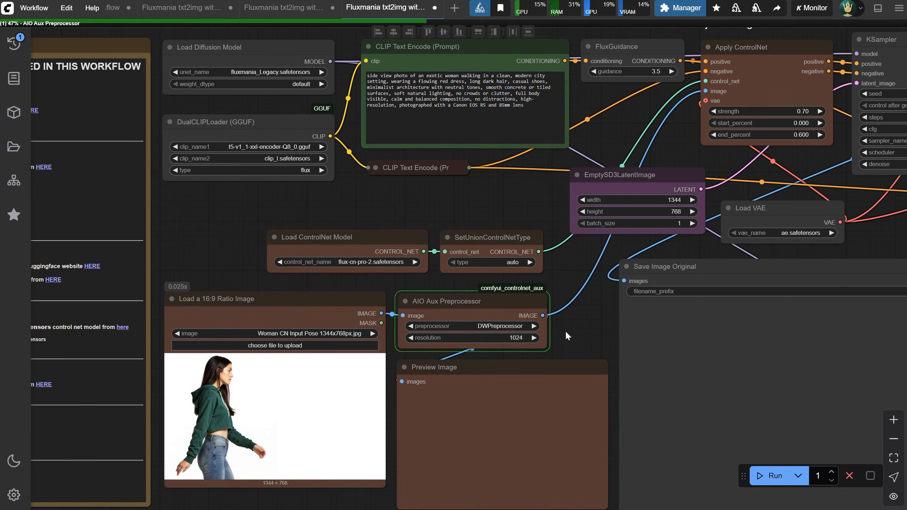
left_click_drag(565, 331, 550, 279)
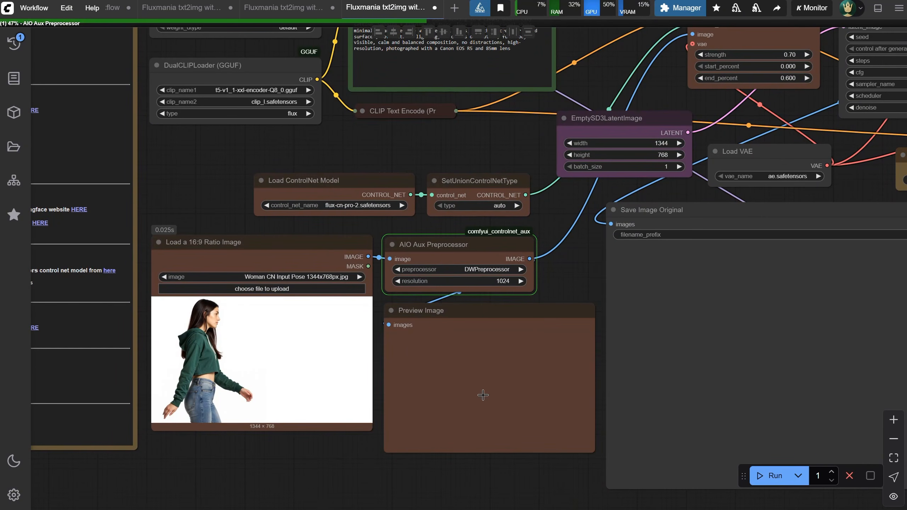
scroll(447, 405, "up", 6)
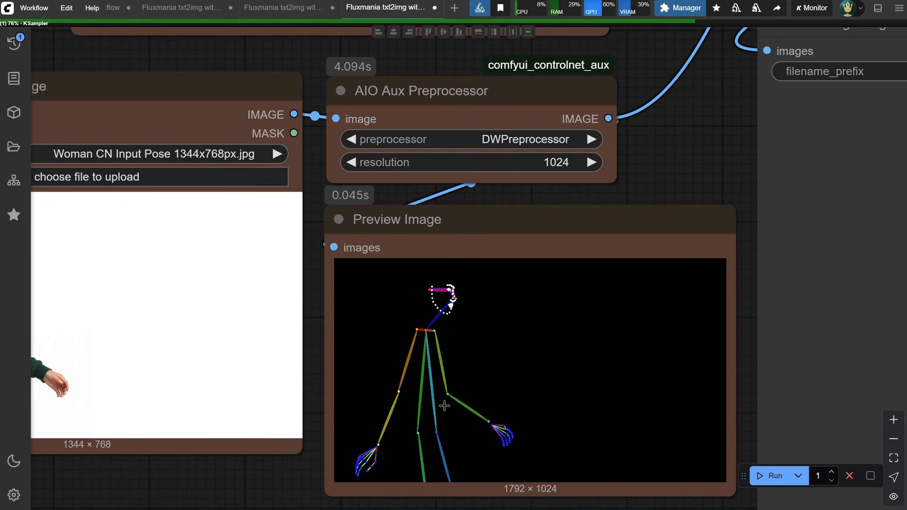
left_click_drag(299, 478, 281, 465)
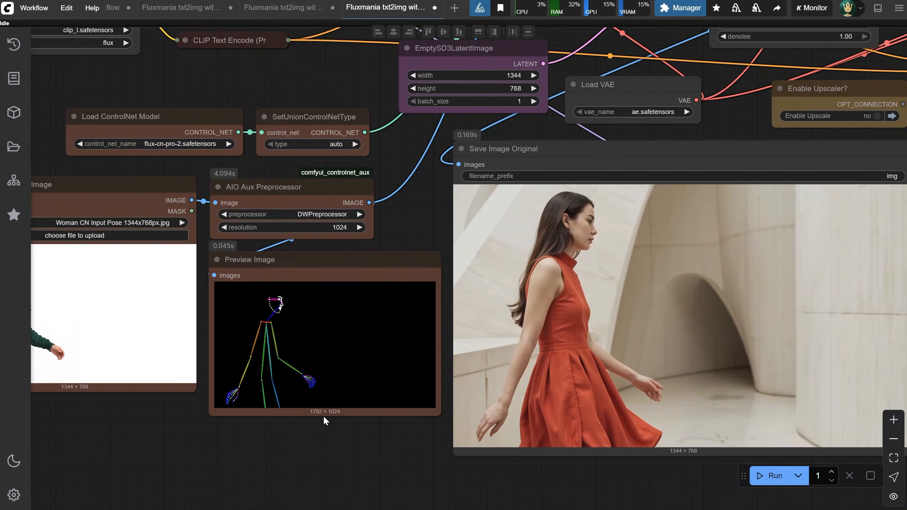
scroll(323, 415, "down", 3)
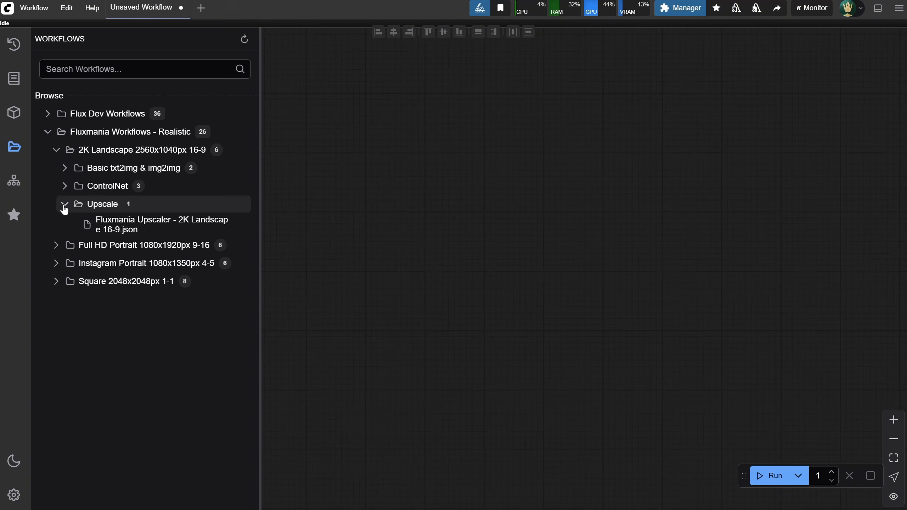
Open the Fluxmania Upscaler - 2K Landscape 16-9 workflow and review its input image and prompt nodes
left_click(139, 229)
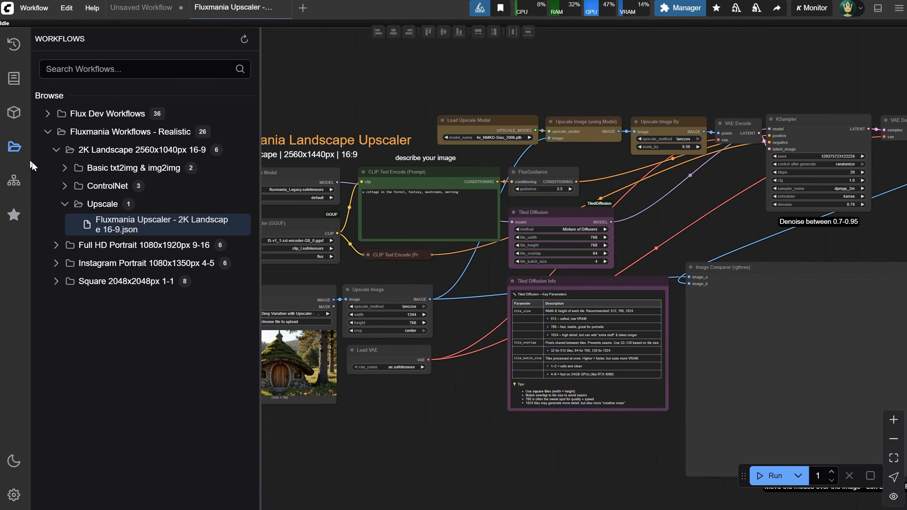
left_click(16, 150)
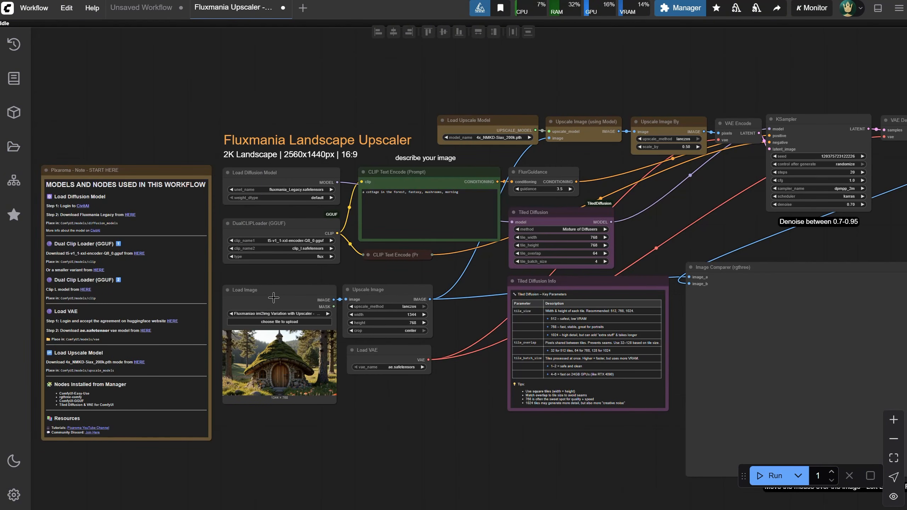
scroll(389, 457, "up", 5)
left_click_drag(361, 390, 397, 416)
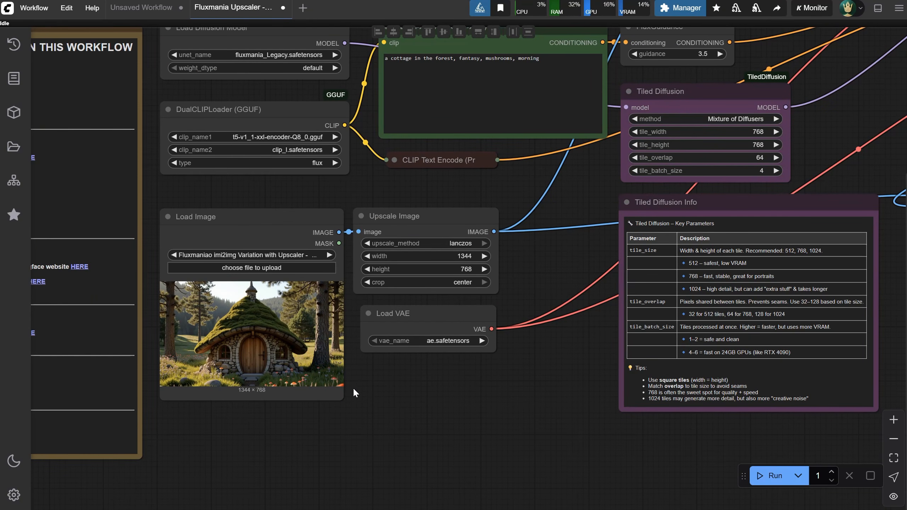
left_click_drag(516, 365, 473, 426)
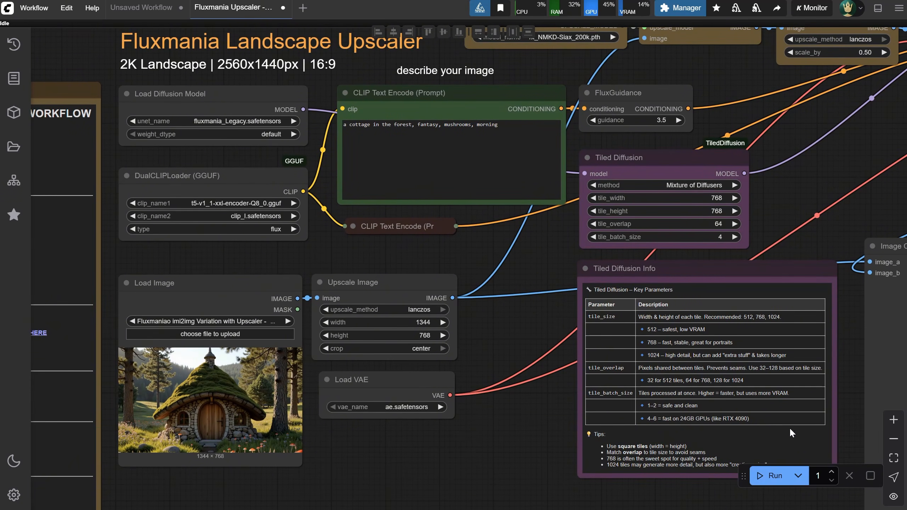
Run the upscaler workflow on the cottage image and view the saved 2K result
left_click(771, 476)
scroll(536, 440, "down", 2)
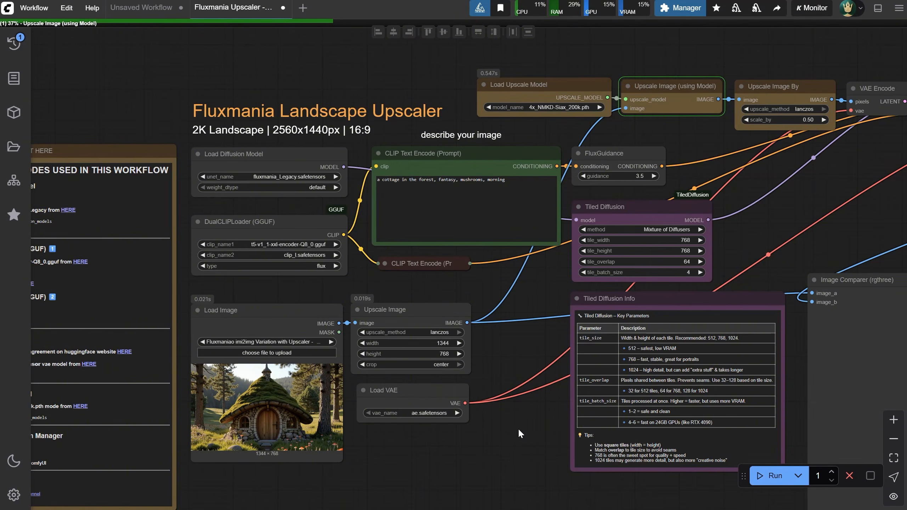
scroll(464, 321, "up", 5)
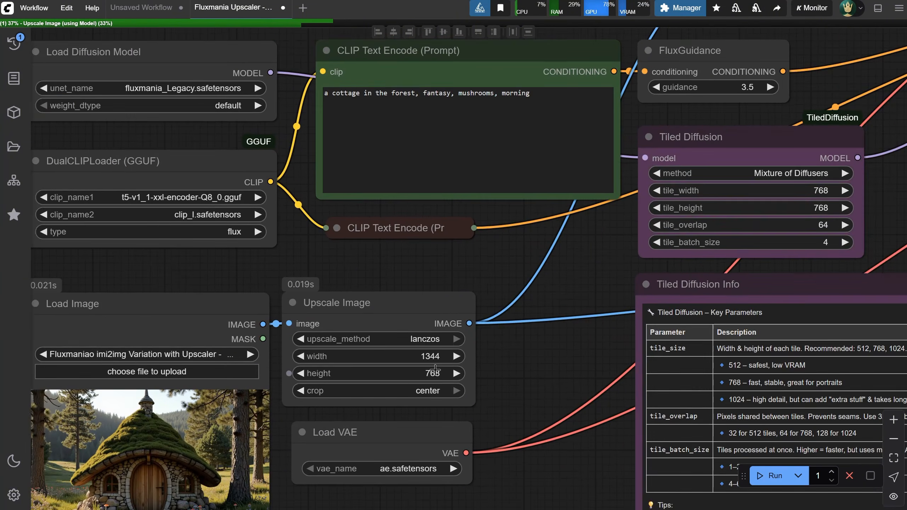
scroll(435, 369, "down", 2)
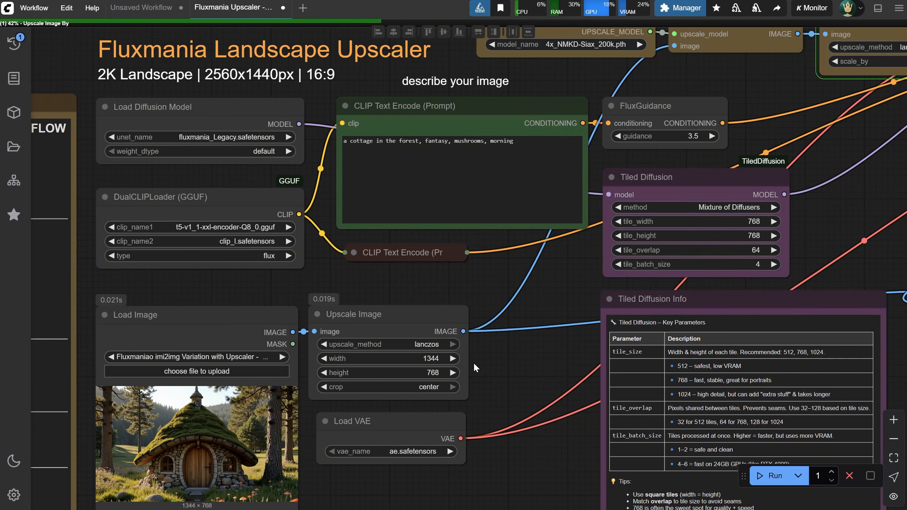
scroll(473, 362, "down", 1)
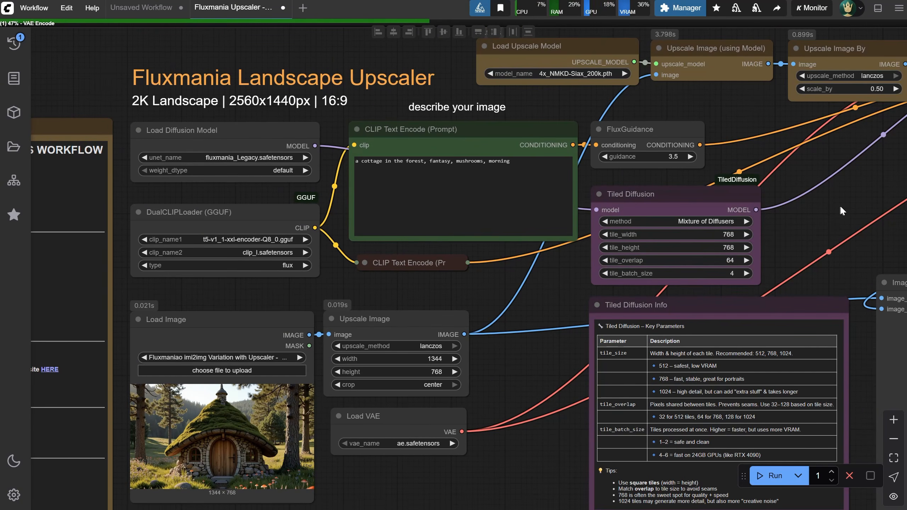
left_click_drag(840, 208, 384, 221)
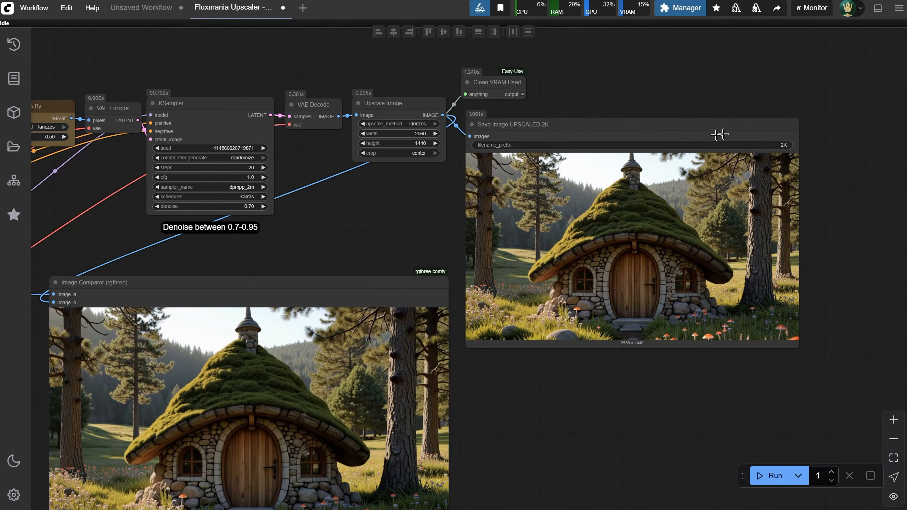
scroll(636, 309, "up", 5)
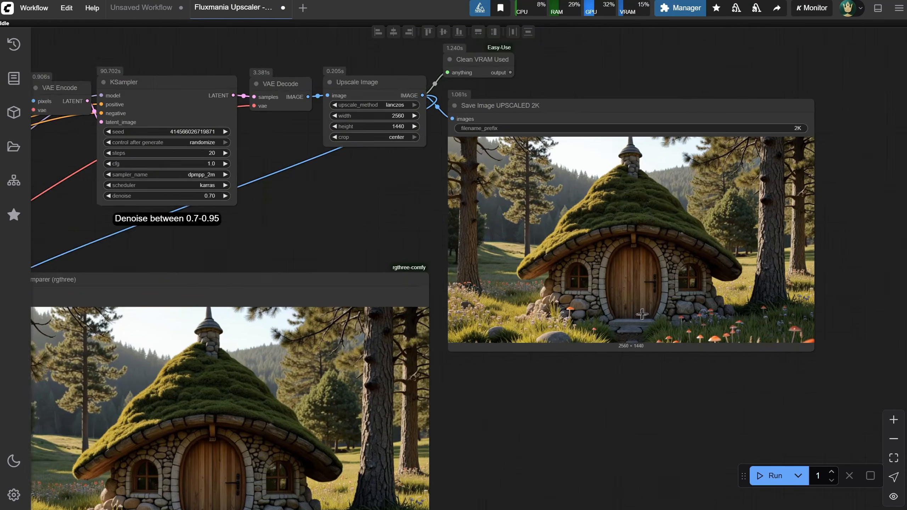
scroll(692, 371, "down", 3)
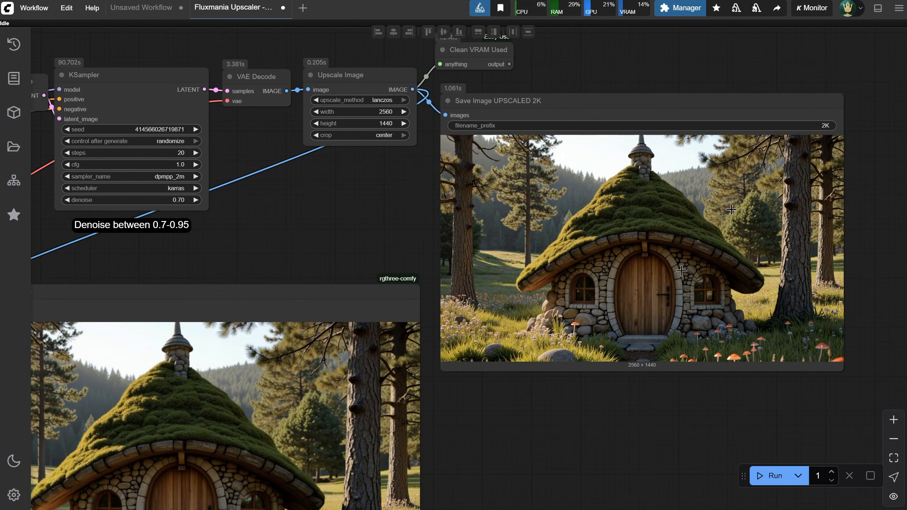
Compare the cottage image before and after upscaling in the Image Comparer node
left_click_drag(488, 434, 806, 243)
scroll(530, 476, "up", 6)
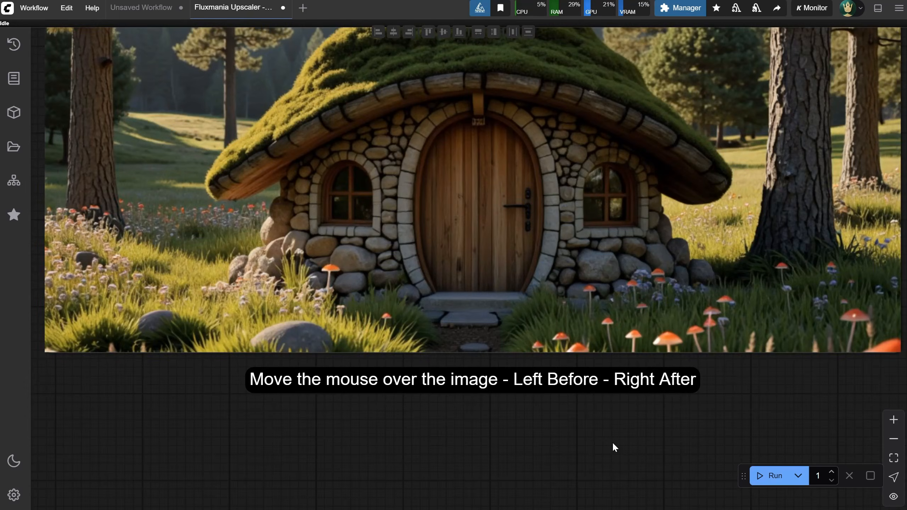
scroll(597, 435, "down", 4)
left_click_drag(845, 214, 840, 275)
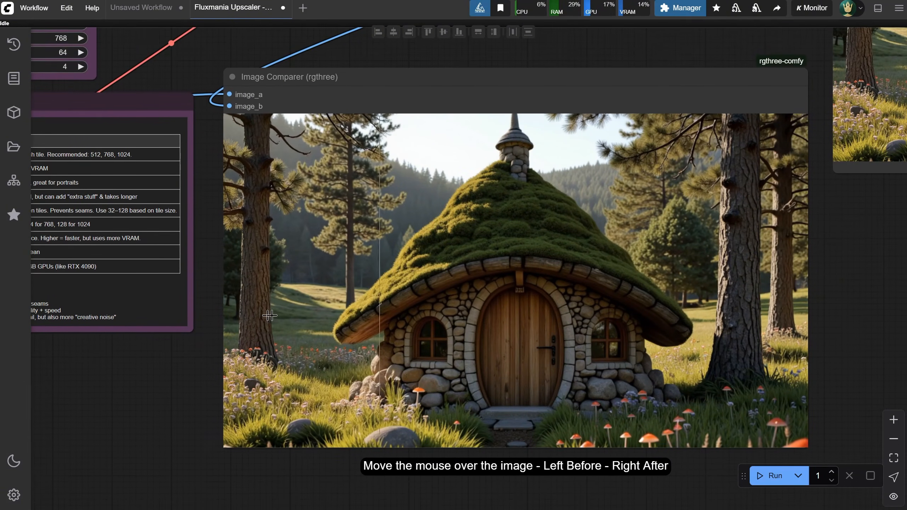
scroll(270, 313, "up", 5)
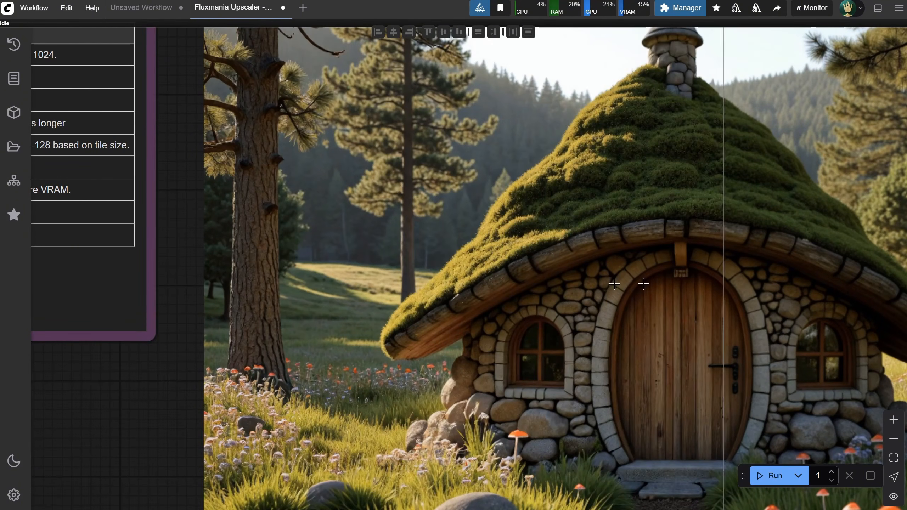
scroll(631, 290, "up", 5)
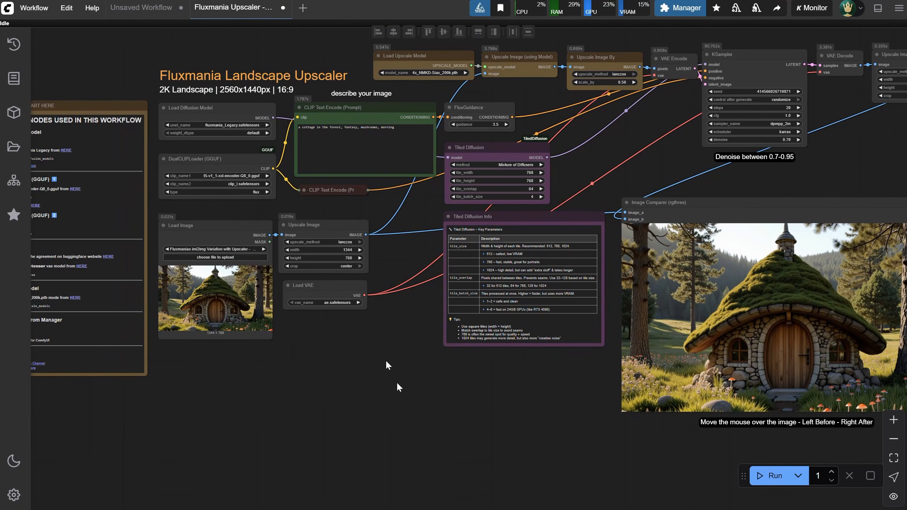
Close the upscaler workflow, open Flux txt2img Collage with Upscaler - Square 2048px 1-1, and read its four-pose character prompt
left_click(284, 16)
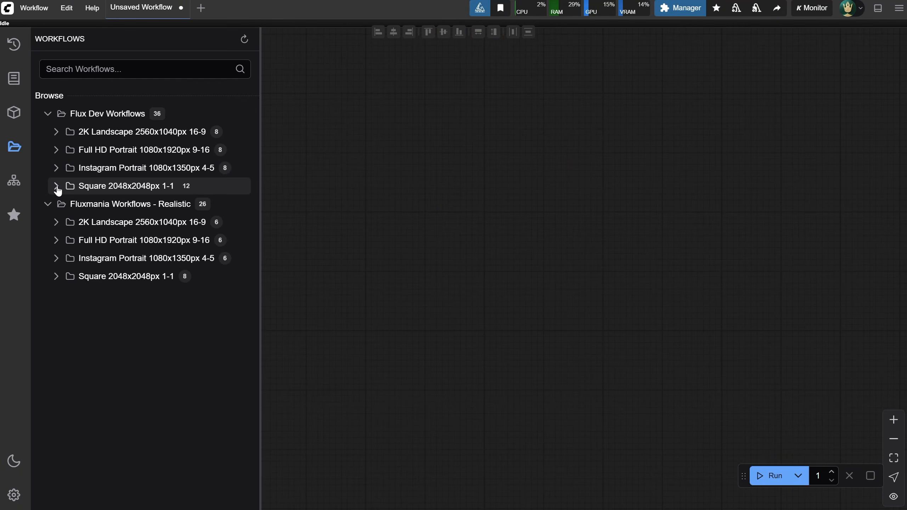
left_click(57, 186)
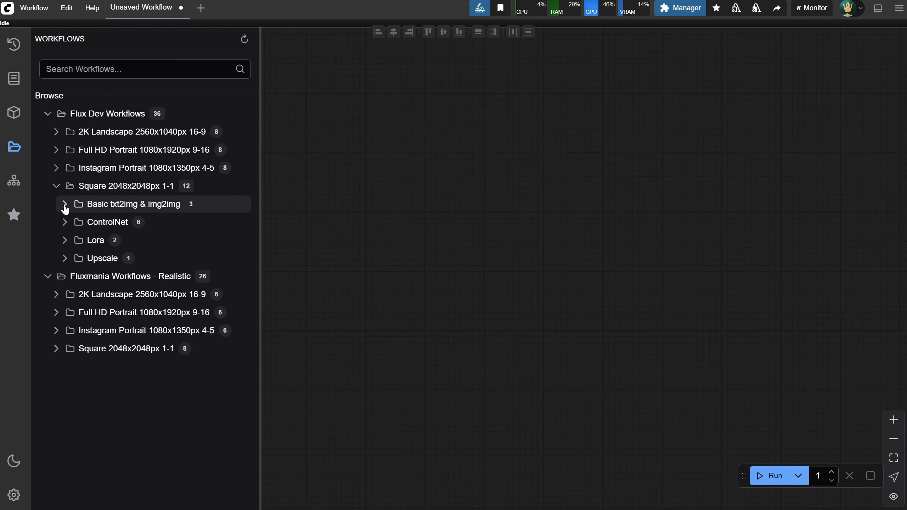
left_click(65, 204)
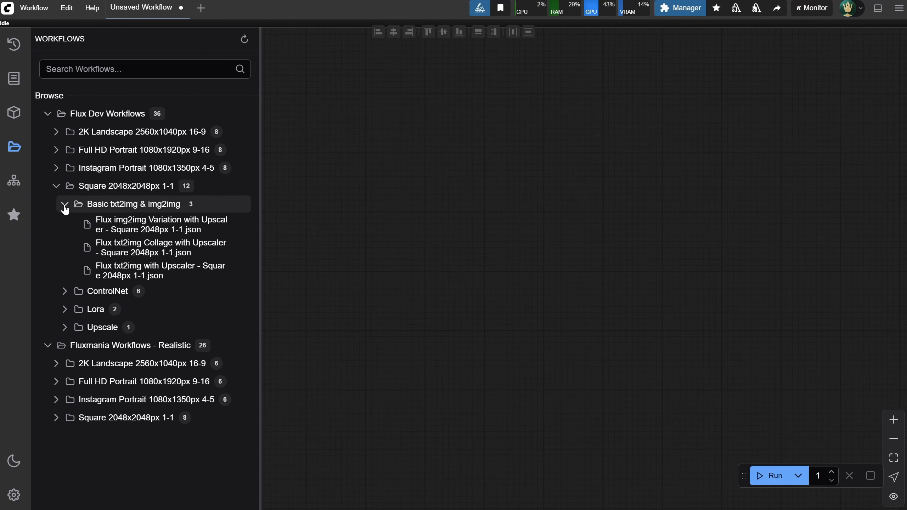
left_click(182, 250)
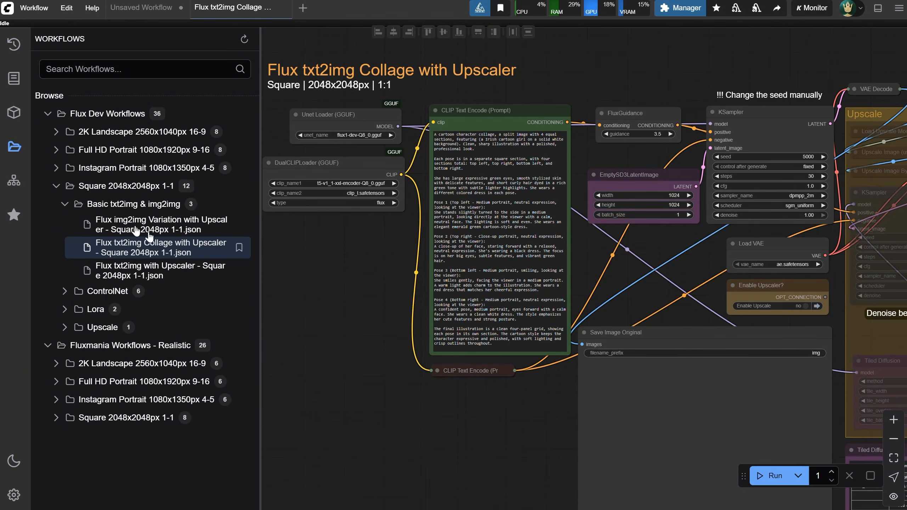
left_click(16, 150)
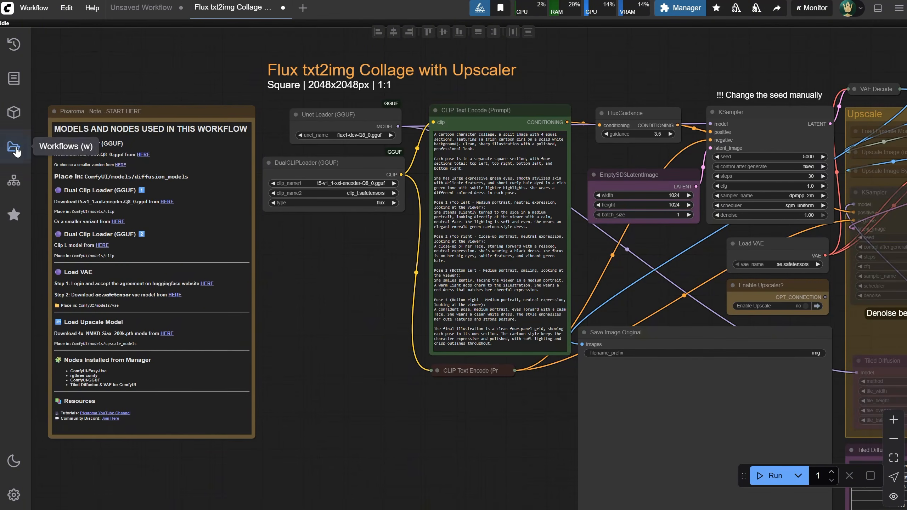
left_click_drag(327, 273, 121, 296)
scroll(153, 235, "up", 2)
scroll(250, 204, "up", 2)
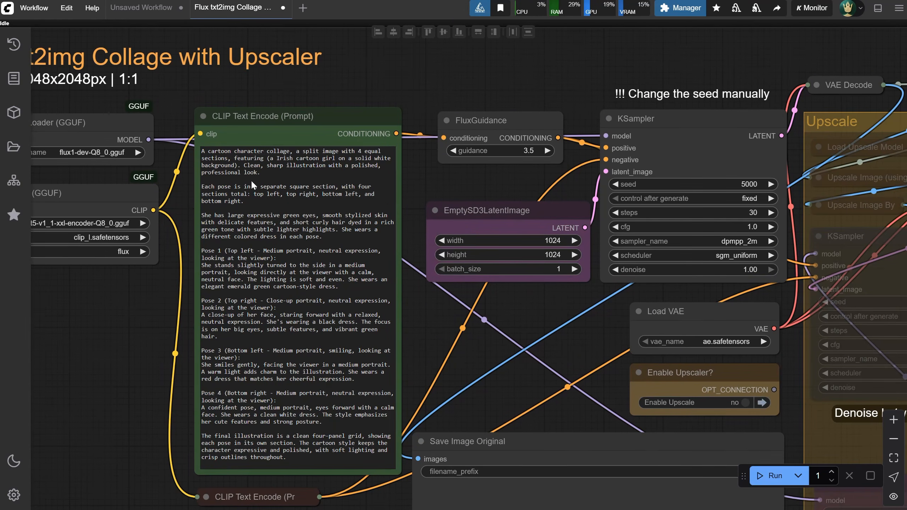
Examine the four-panel character collage in the Save Image Original node
scroll(337, 265, "down", 2)
left_click_drag(506, 356, 543, 154)
scroll(308, 409, "down", 1)
scroll(333, 380, "up", 4)
left_click_drag(332, 380, 250, 243)
scroll(250, 243, "down", 2)
scroll(228, 313, "up", 2)
left_click_drag(228, 313, 149, 384)
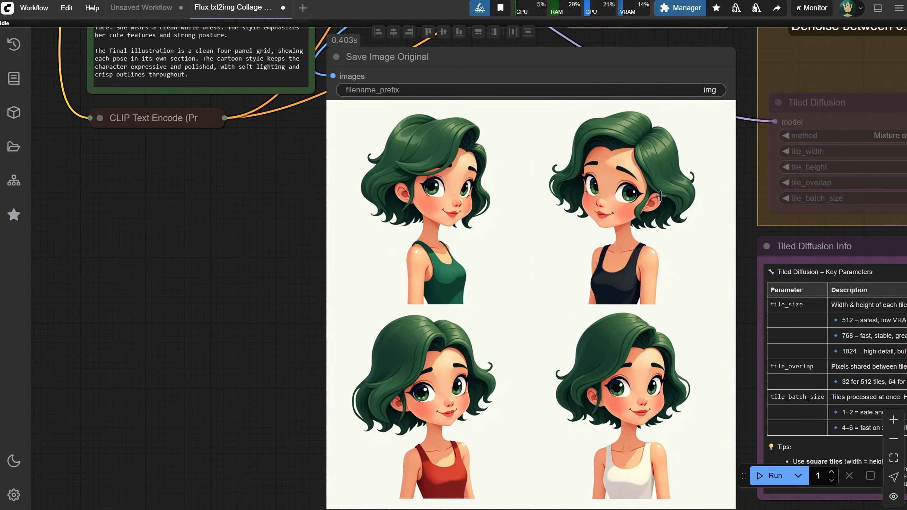
scroll(204, 266, "down", 3)
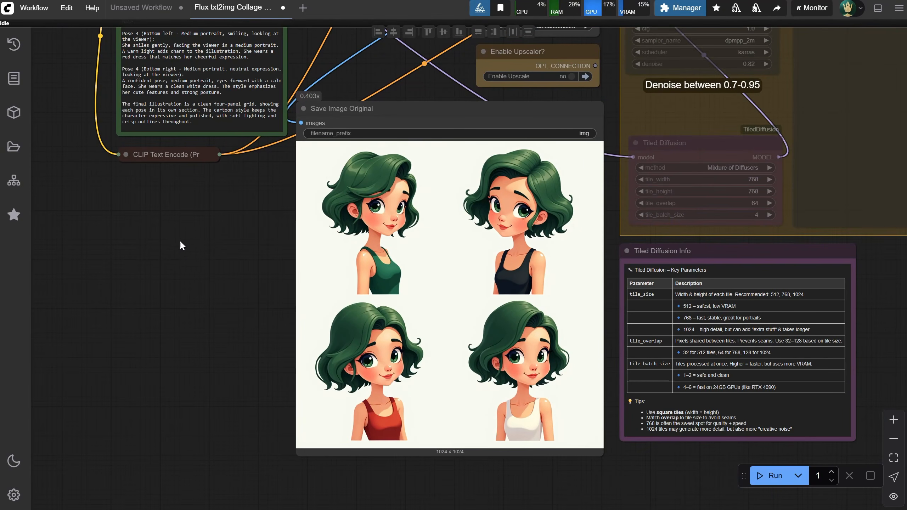
Compare the four generated character poses with the pose descriptions in the collage prompt
scroll(293, 268, "up", 2)
left_click_drag(295, 270, 322, 288)
scroll(324, 289, "down", 1)
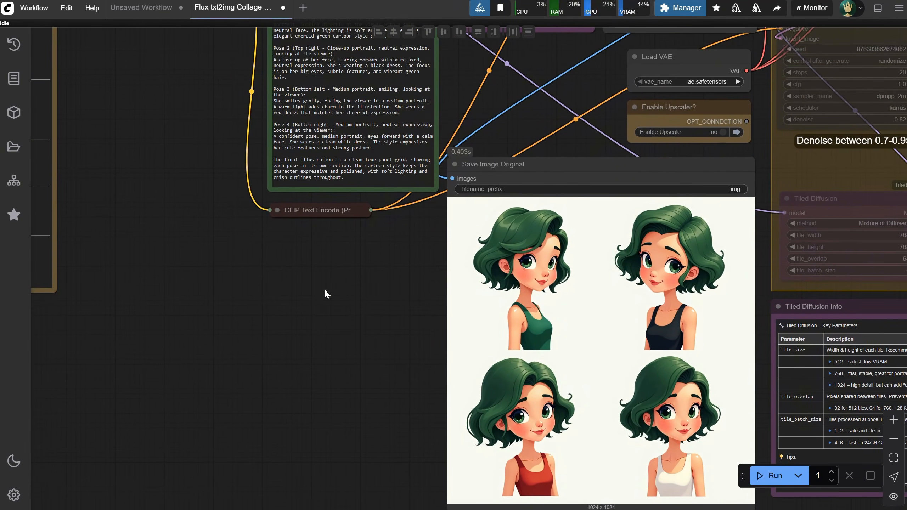
scroll(334, 298, "down", 1)
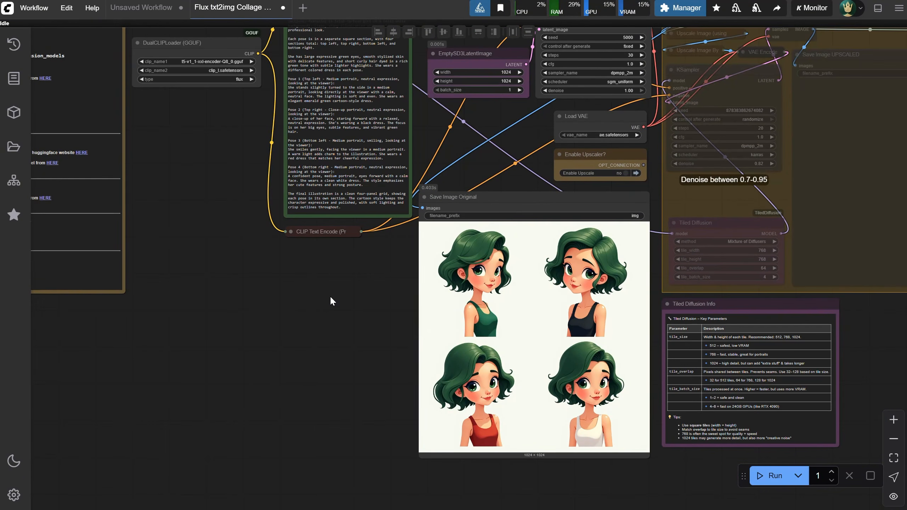
scroll(331, 296, "up", 1)
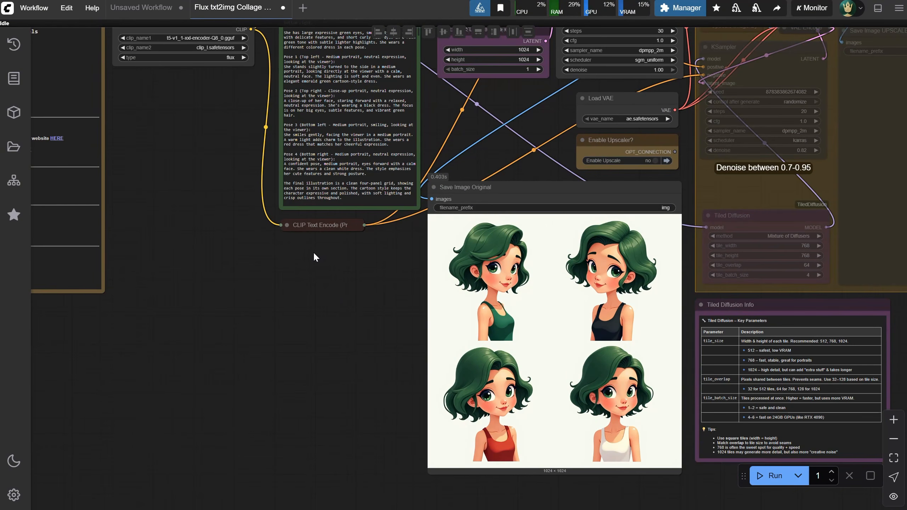
left_click_drag(314, 253, 318, 338)
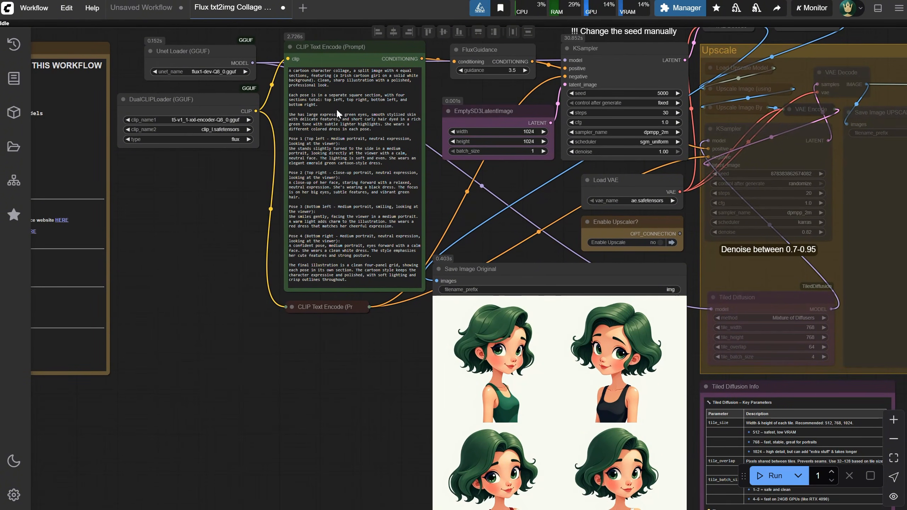
Copy the whole collage prompt and have ChatGPT adapt it for a cartoon old witch lady with purple hair
left_click(354, 172)
key("ctrl+a")
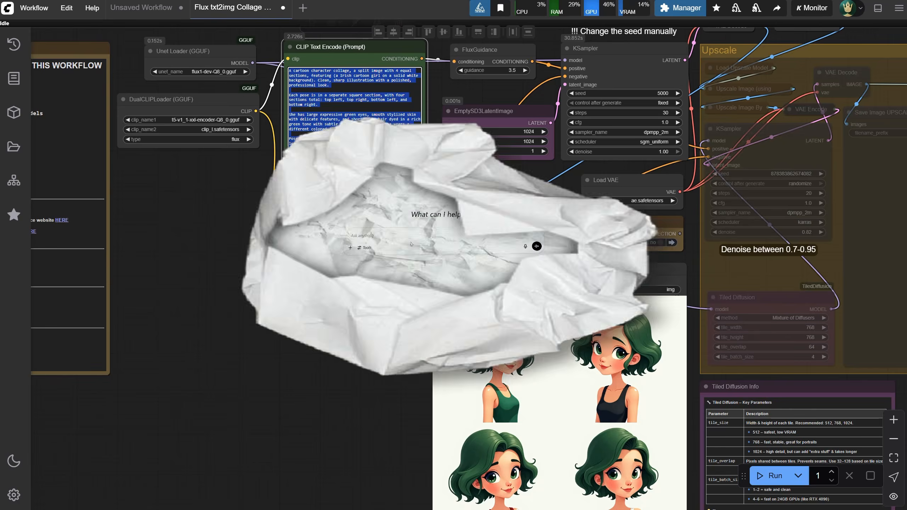
type("t this prompt for a cartoon old witch lady with purple hair")
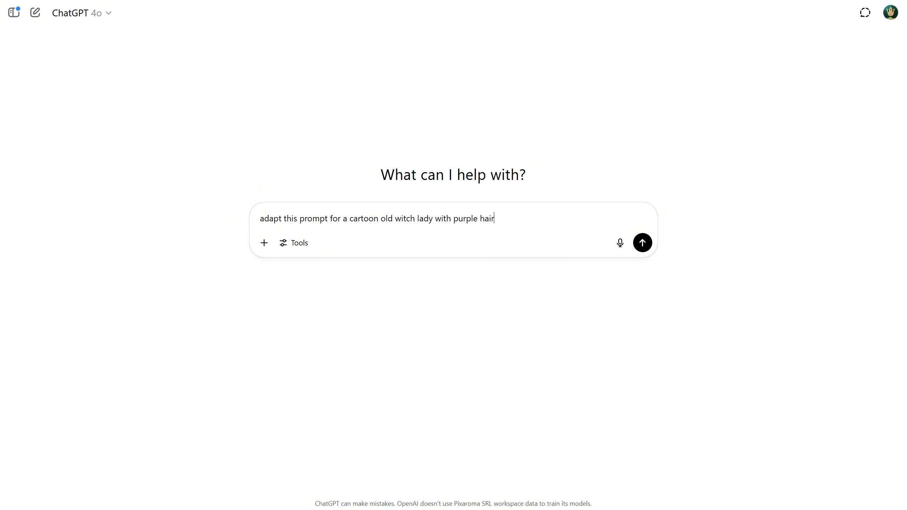
key("ctrl+v")
key("Return")
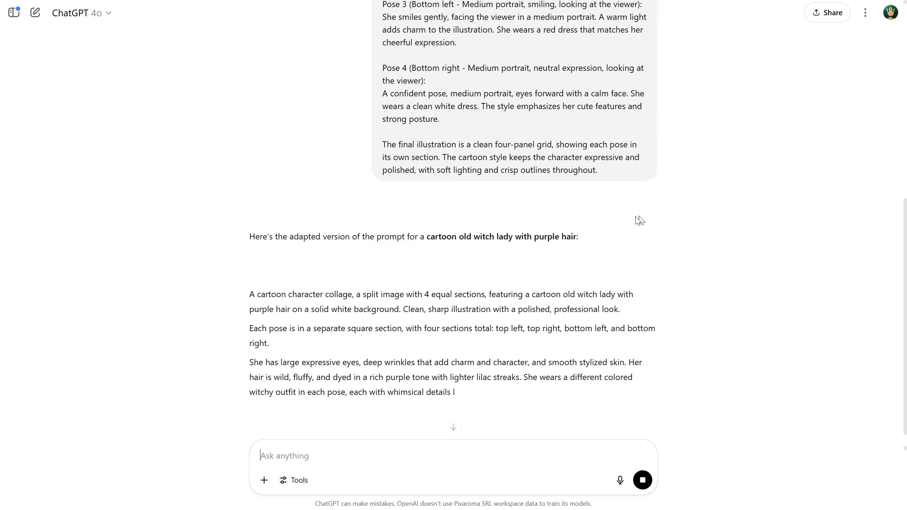
left_click_drag(251, 245, 573, 231)
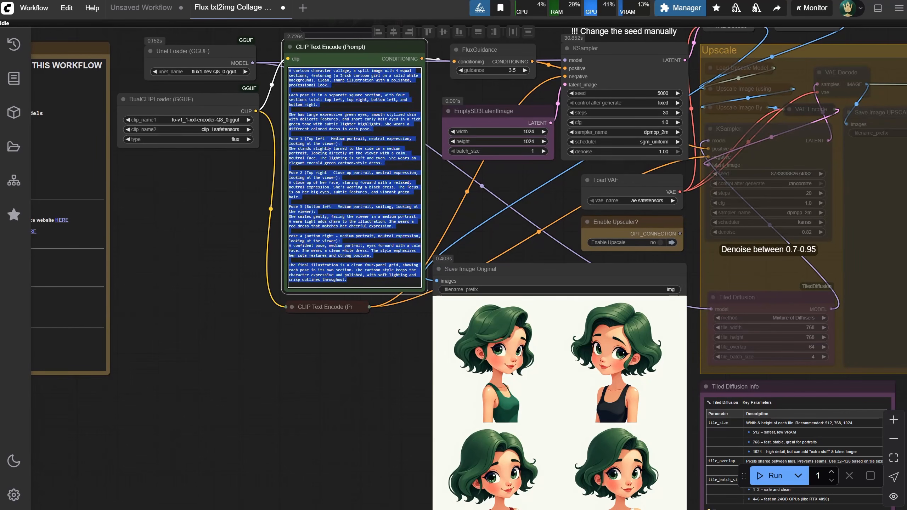
Replace the collage prompt with the adapted witch version and generate the four-pose collage
key("ctrl+v")
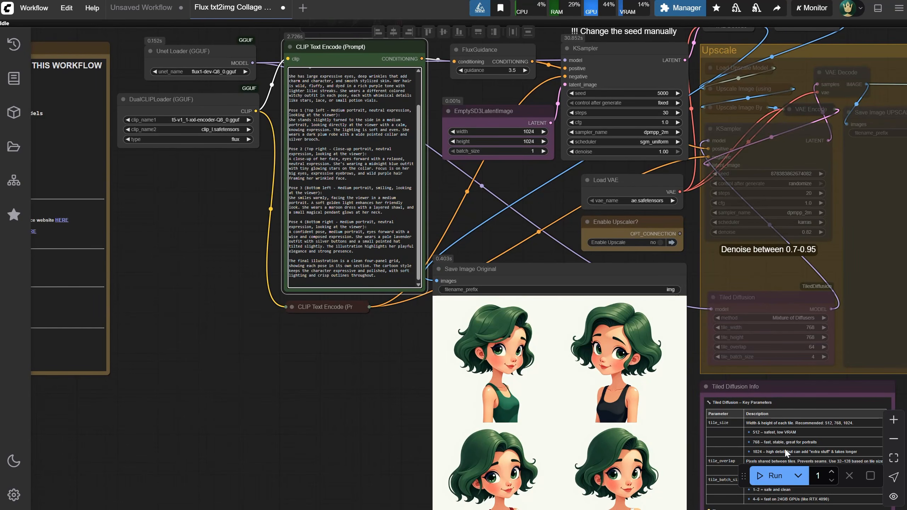
left_click(773, 477)
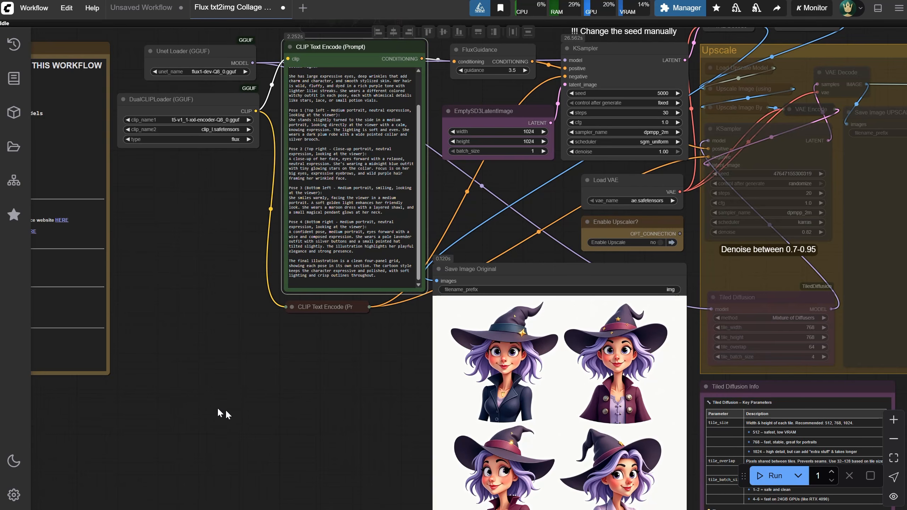
left_click_drag(259, 412, 268, 330)
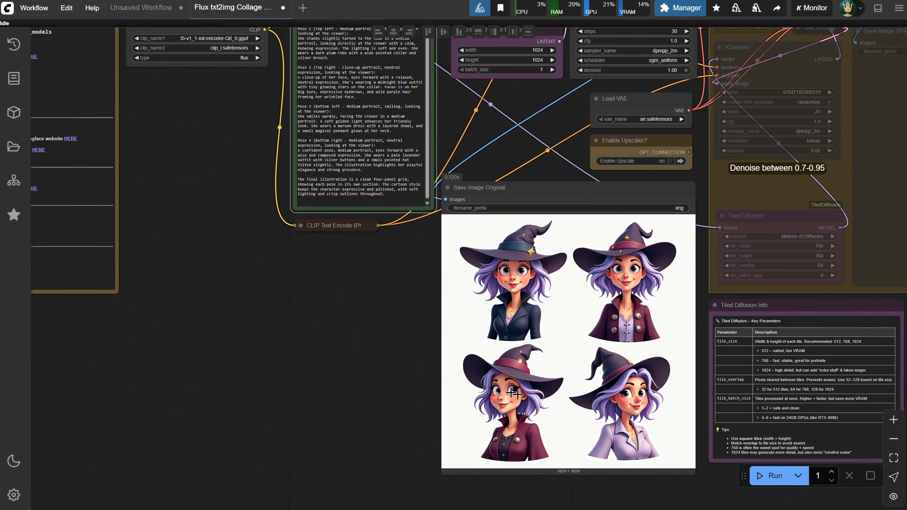
Set Enable Upscale to yes in the collage workflow and review the activated Upscale group
left_click(668, 161)
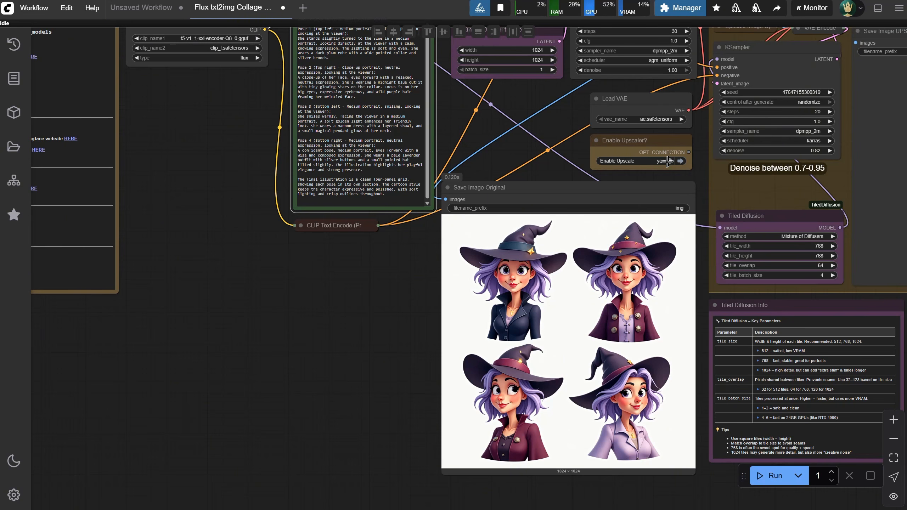
left_click_drag(526, 112, 274, 157)
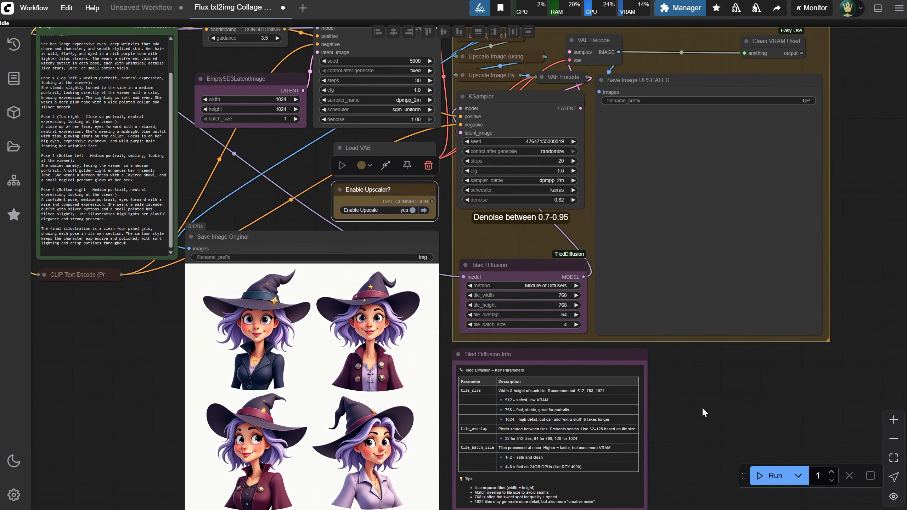
scroll(702, 407, "down", 2)
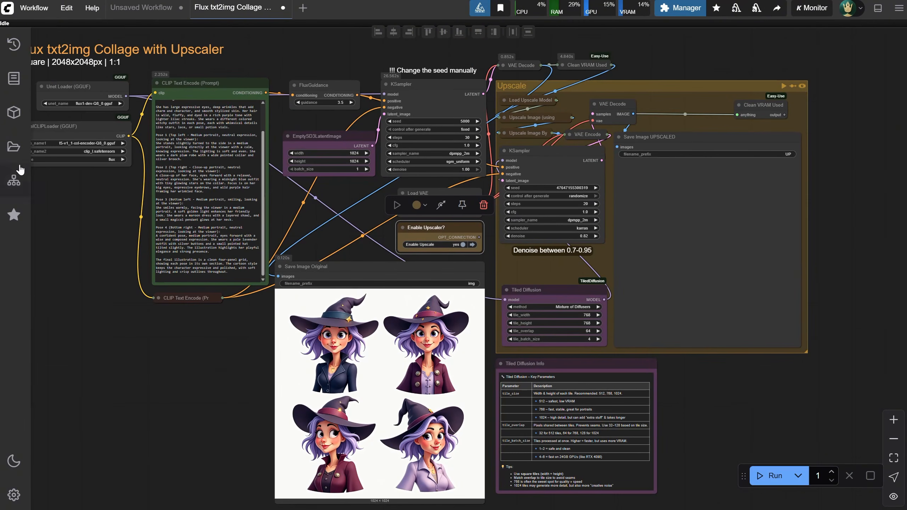
Open Fluxmania txt2img with Upscaler - Portrait Full HD 1080x1920px 9-16 from the Fluxmania Workflows - Realistic folder
left_click(13, 146)
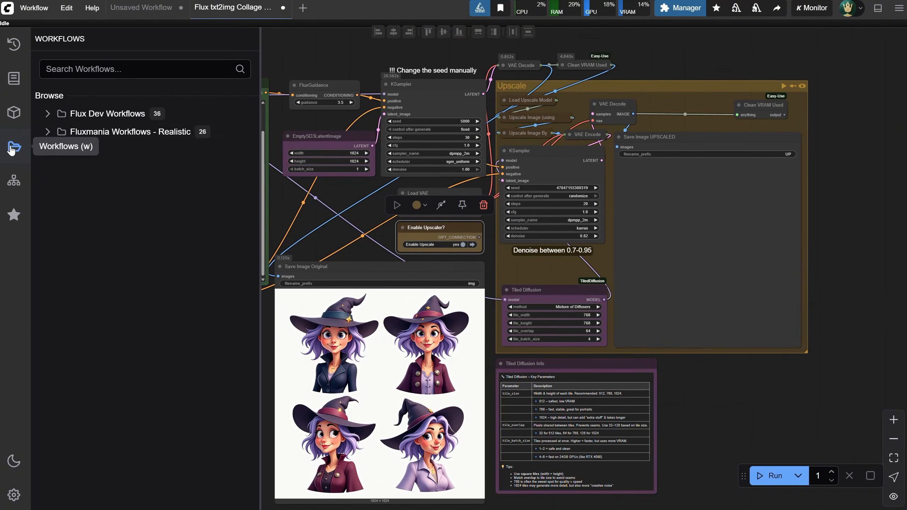
left_click(48, 134)
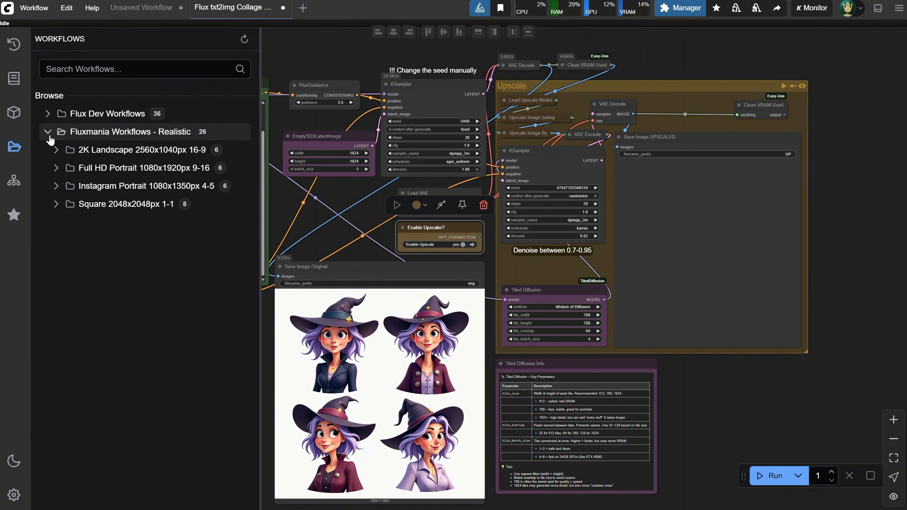
left_click(61, 173)
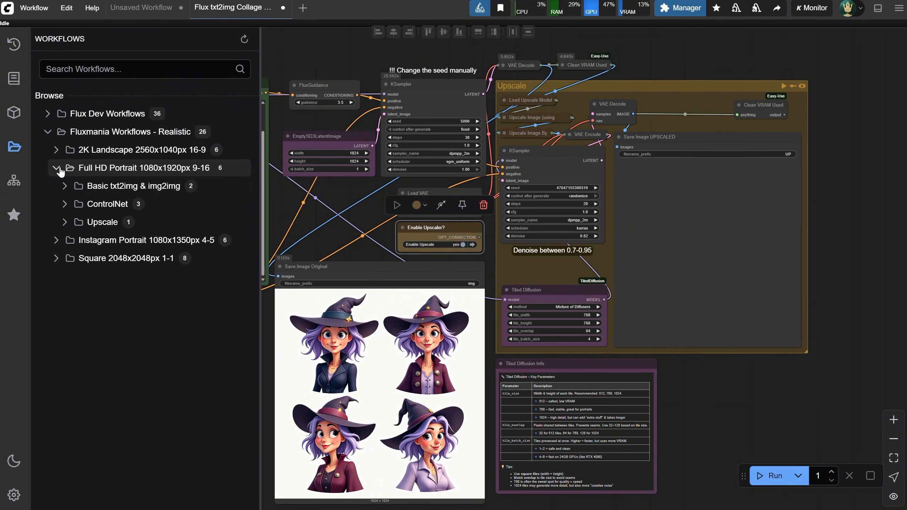
left_click(76, 186)
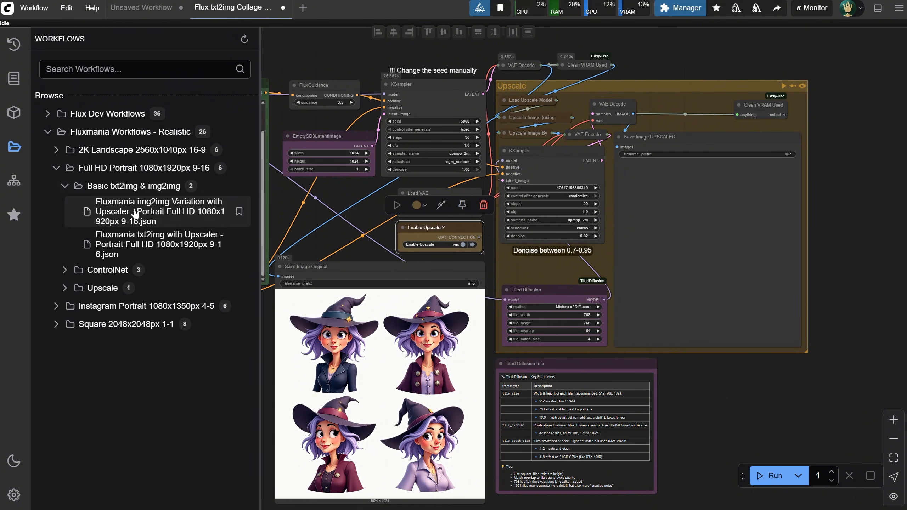
left_click(150, 246)
left_click(13, 147)
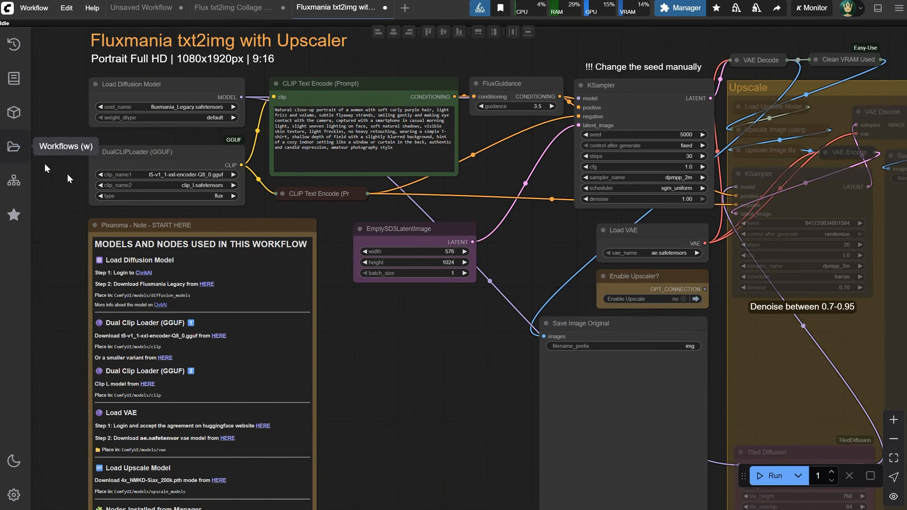
Generate the Full HD workflow's purple-haired portrait without upscaling and examine it in the Save Image Original node
left_click(760, 476)
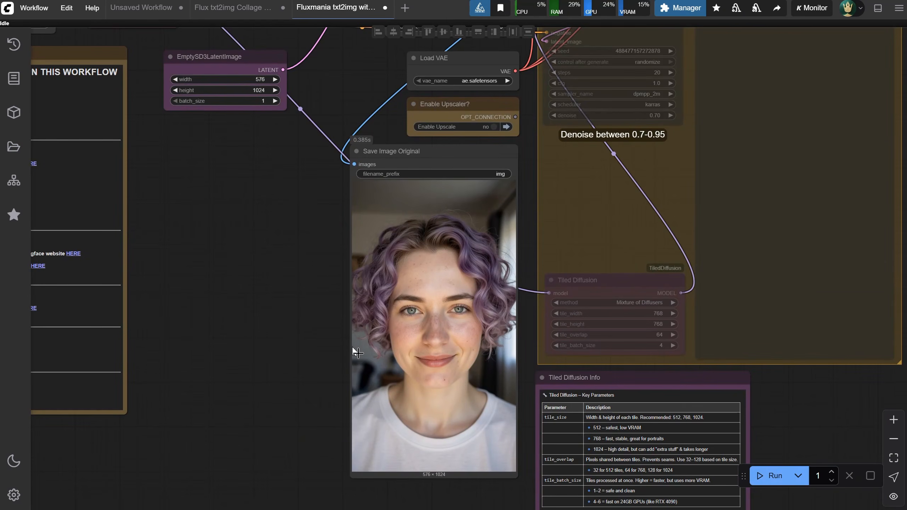
scroll(513, 301, "up", 8)
scroll(514, 302, "down", 8)
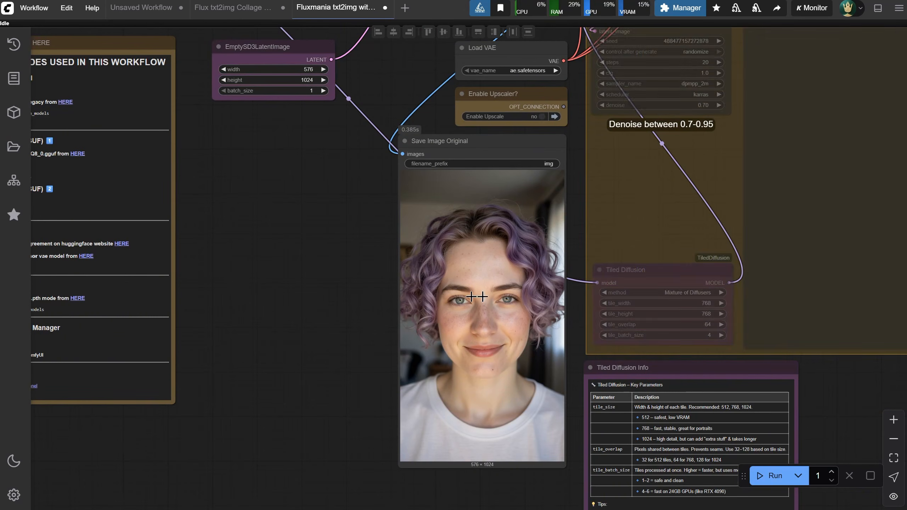
Set Enable Upscale to yes in the Full HD portrait workflow and run it
left_click(540, 117)
left_click(768, 476)
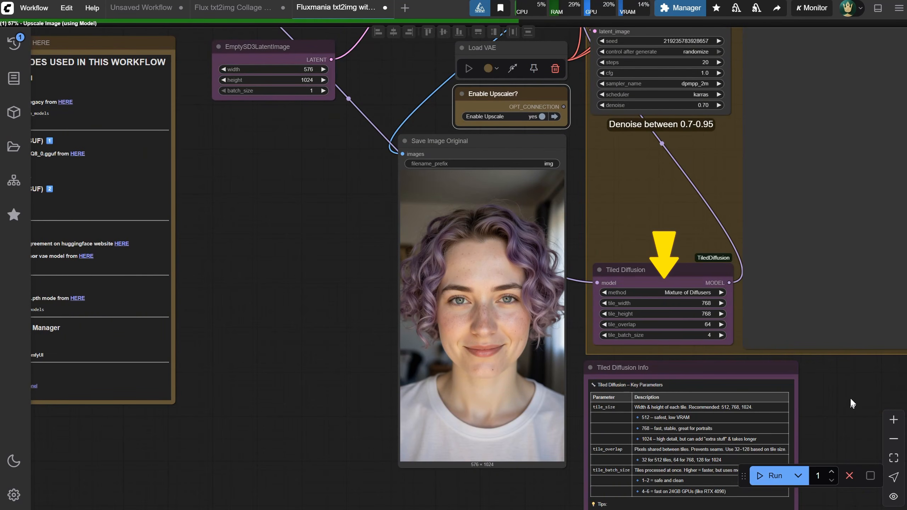
left_click_drag(851, 397, 658, 460)
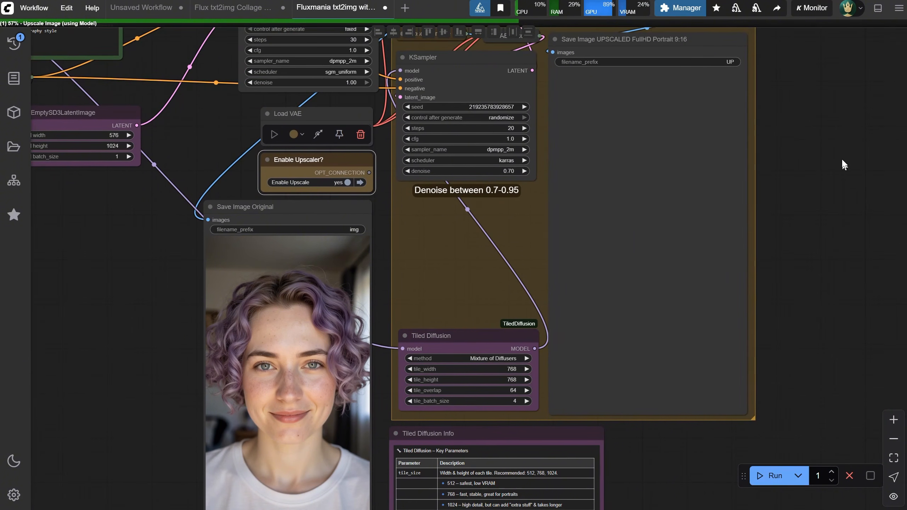
Expand the collapsed Upscale Image node to check its output width and height, and collapse it again
left_click_drag(833, 137, 845, 269)
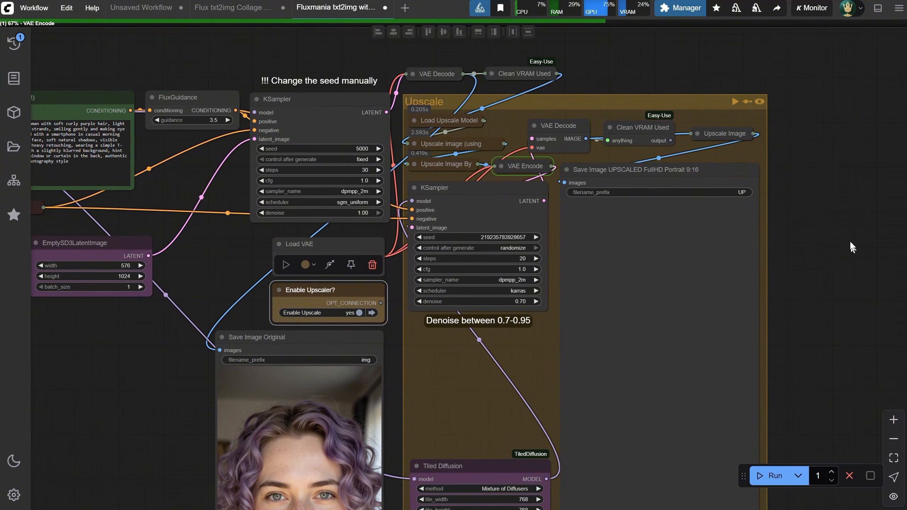
left_click(701, 134)
left_click_drag(756, 142, 735, 99)
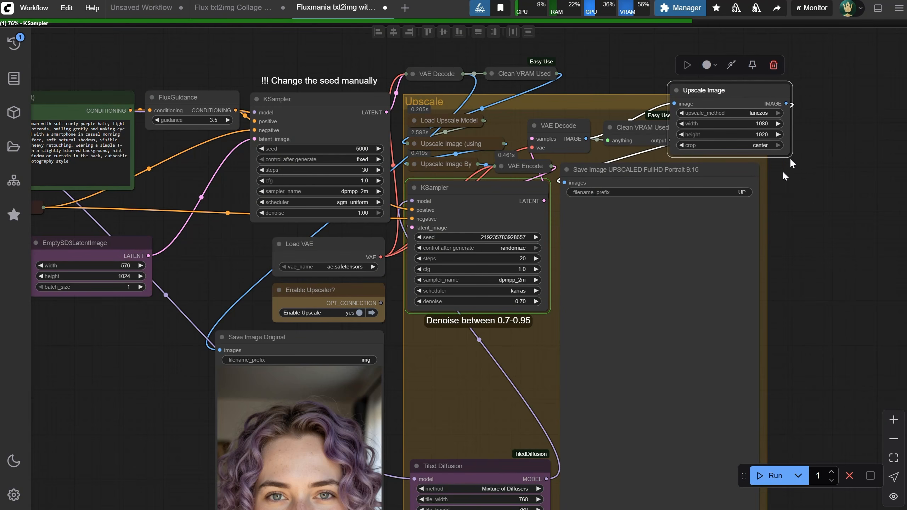
left_click(674, 90)
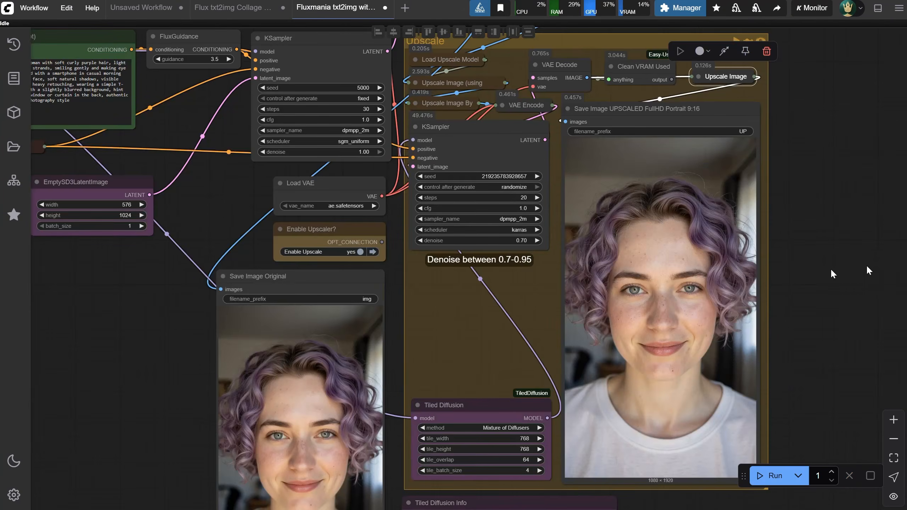
Examine the skin and hair detail of the upscaled Full HD portrait up close
scroll(756, 273, "up", 15)
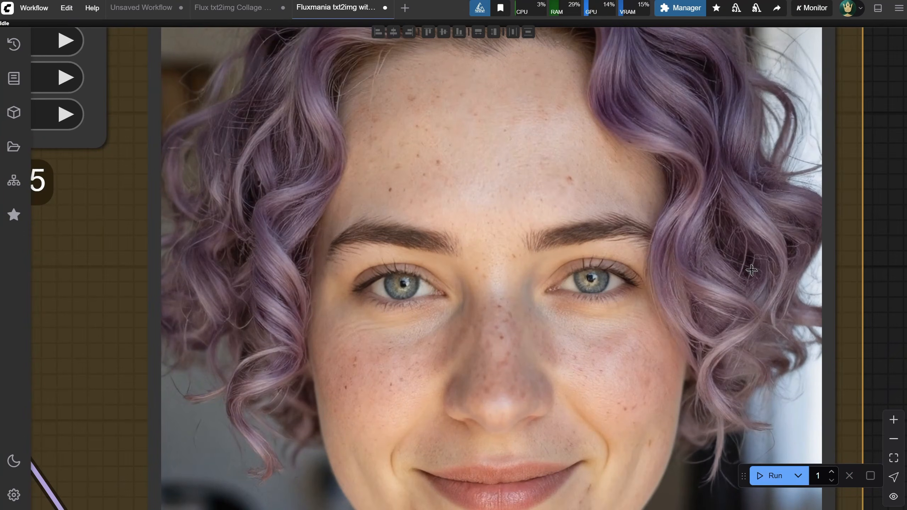
scroll(752, 271, "down", 3)
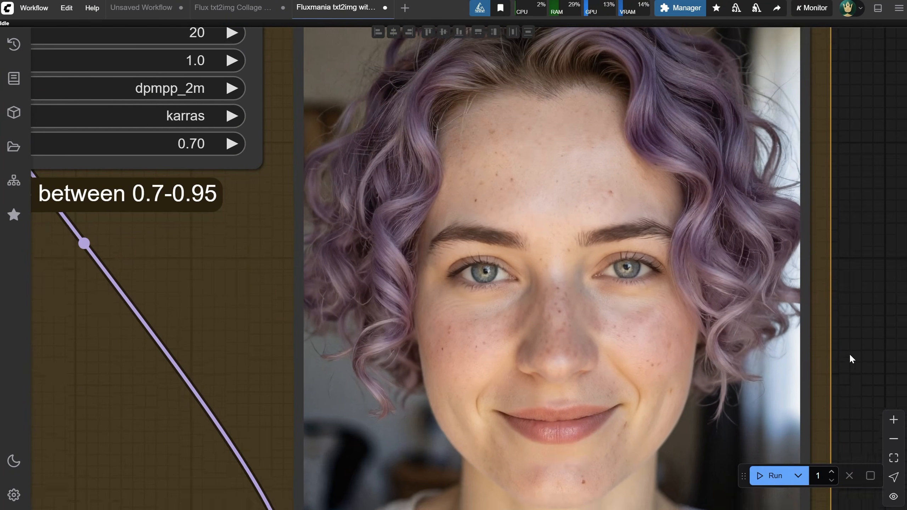
left_click_drag(849, 353, 850, 203)
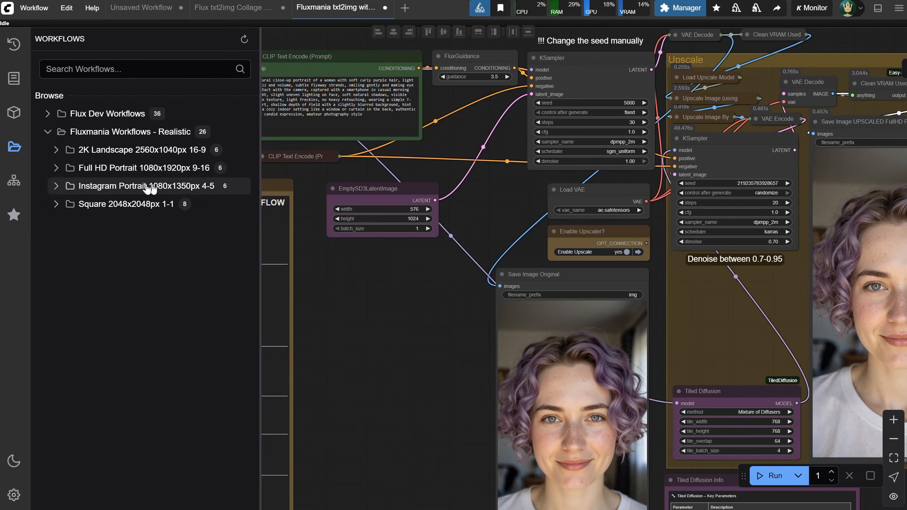
Open Fluxmania txt2img with Upscaler - Portrait Instagram 1080x1350px 4-5 from its Basic txt2img & img2img folder and run it
left_click(107, 189)
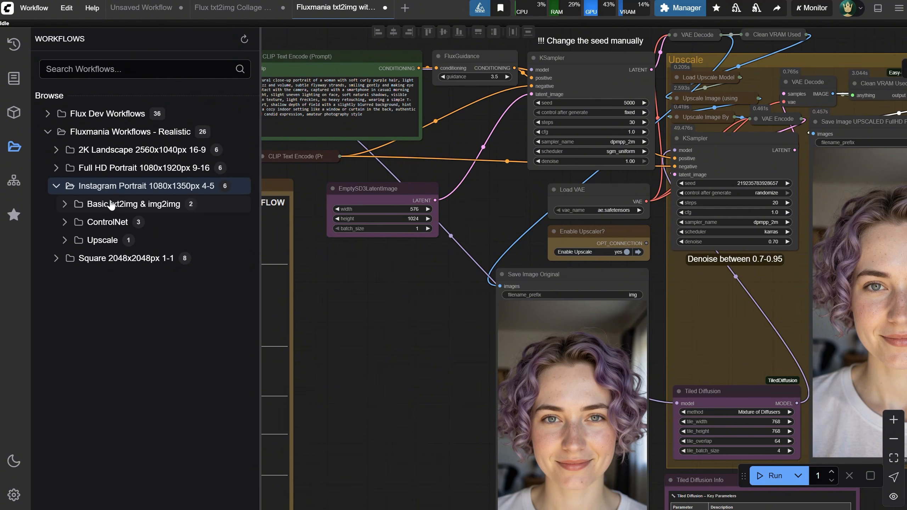
left_click(109, 205)
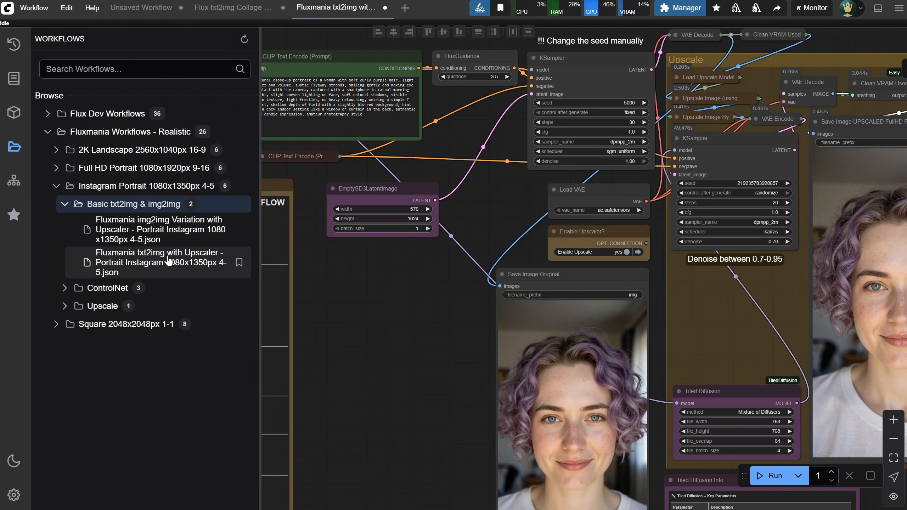
left_click(181, 266)
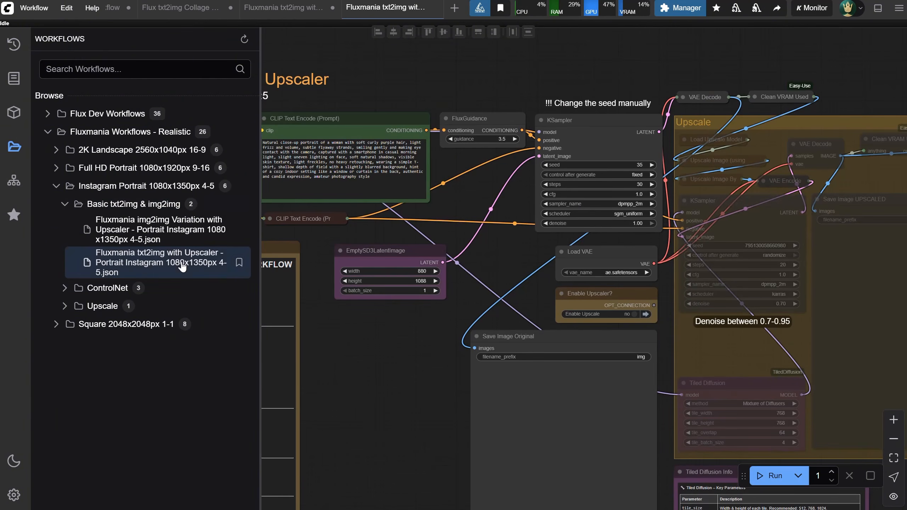
left_click(13, 147)
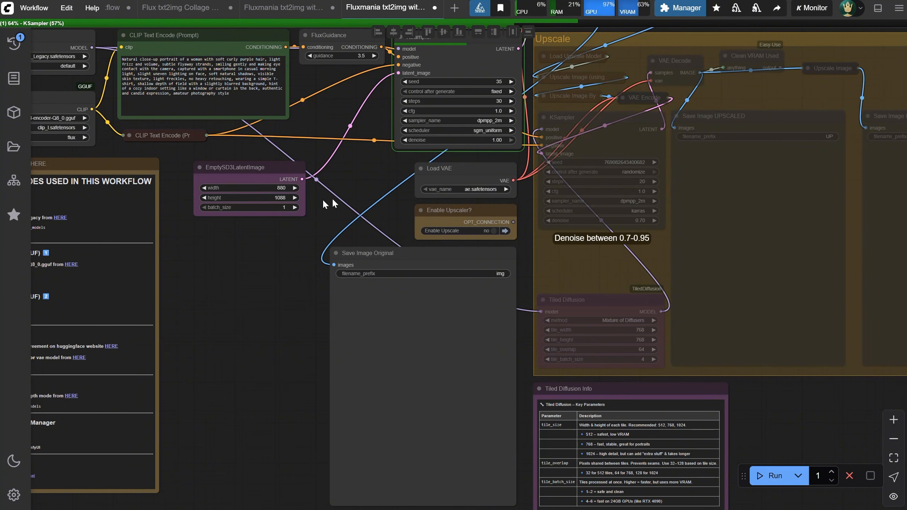
Inspect the generated Instagram portrait, set Enable Upscale to yes, and run the workflow again
scroll(424, 385, "up", 6)
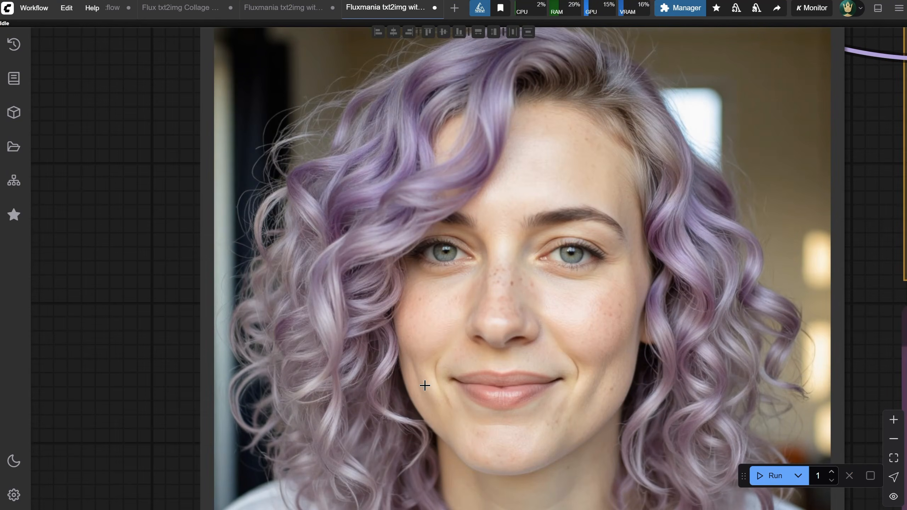
scroll(425, 385, "down", 6)
left_click(536, 196)
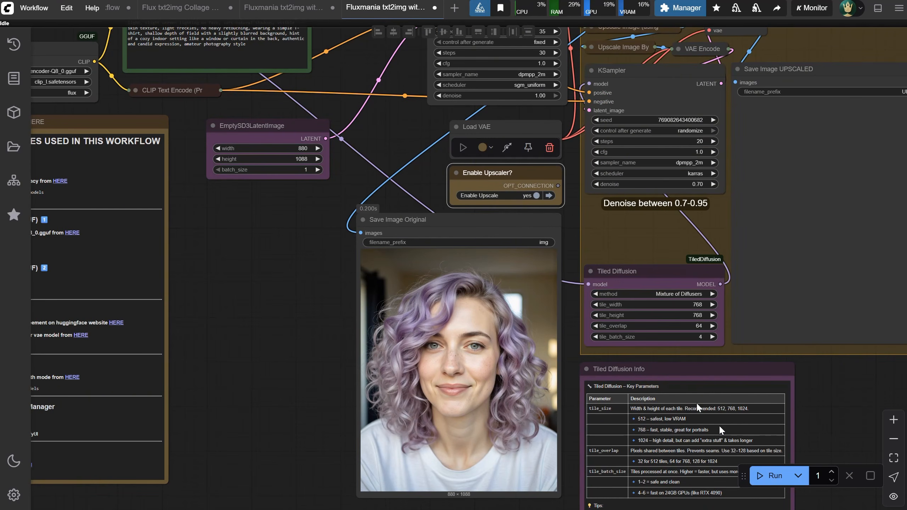
left_click(769, 475)
left_click_drag(844, 379, 543, 436)
Check the target size in the Instagram workflow's collapsed Upscale Image node, and collapse it again
scroll(583, 145, "up", 1)
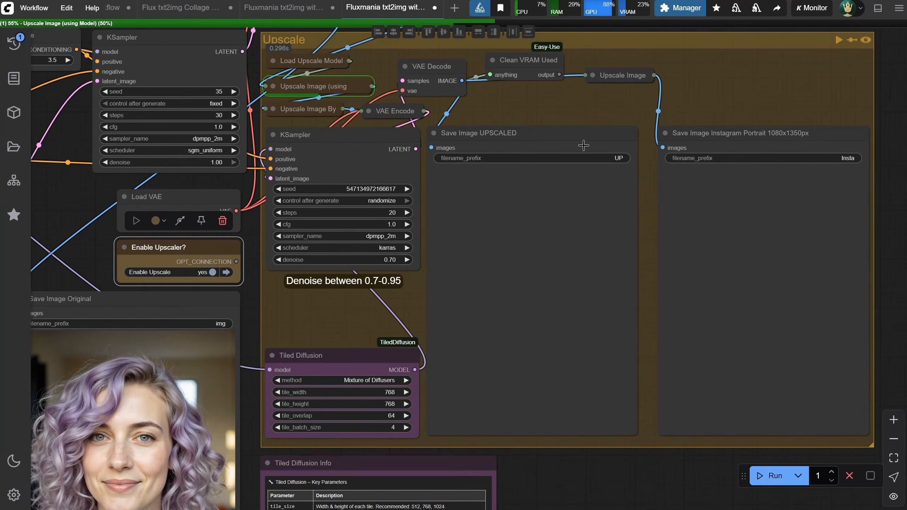
left_click(594, 74)
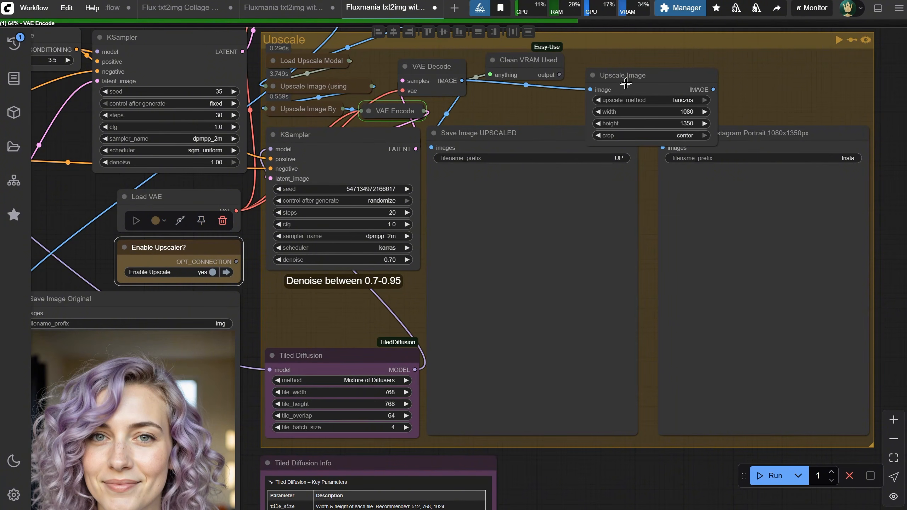
left_click_drag(625, 83, 624, 53)
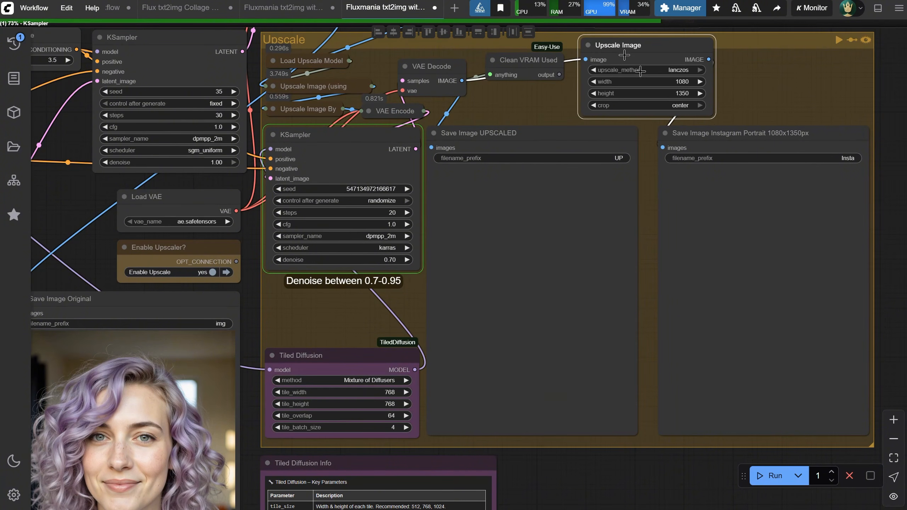
left_click(588, 45)
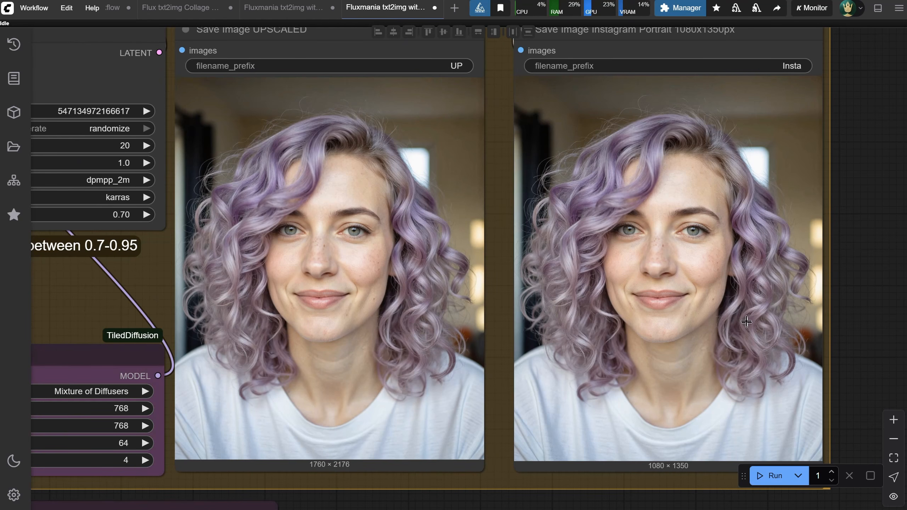
Examine the face and hair detail of the saved 1080x1350px Instagram portrait up close
scroll(744, 320, "up", 8)
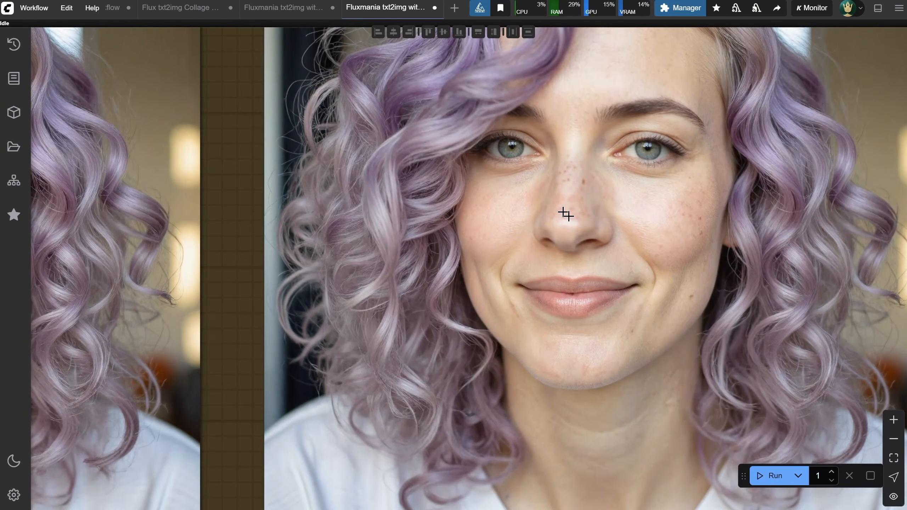
scroll(564, 213, "down", 10)
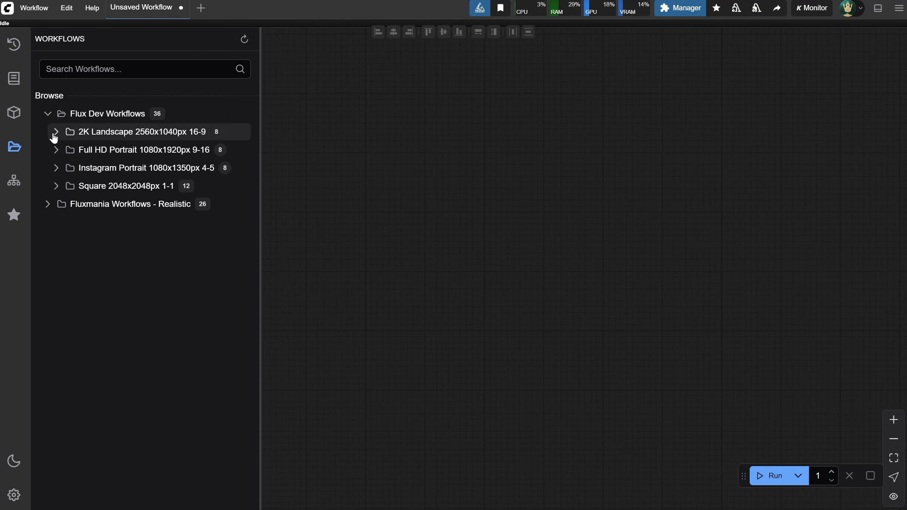
List the Flux Dev Square Lora workflows, and open Fluxmania img2img Variation with Upscaler - Square 2048px 1-1 from Fluxmania's Square Basic txt2img & img2img folder
left_click(55, 186)
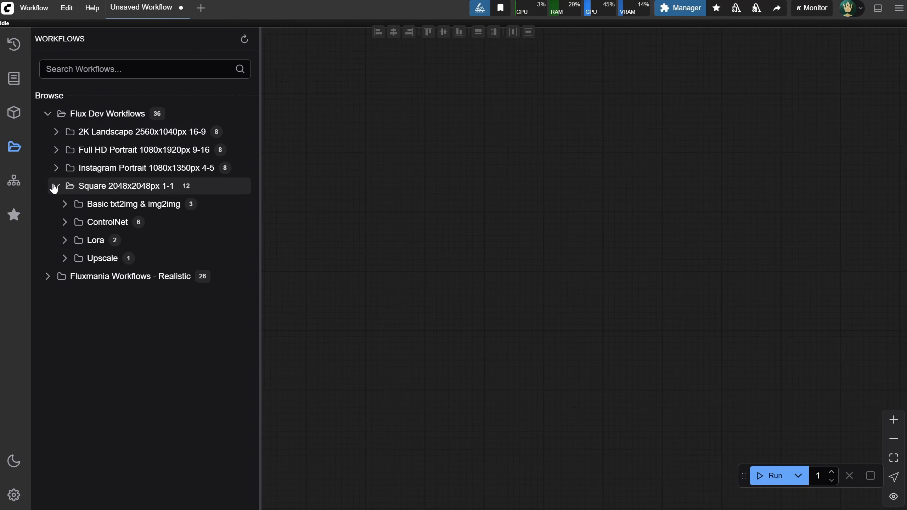
left_click(64, 241)
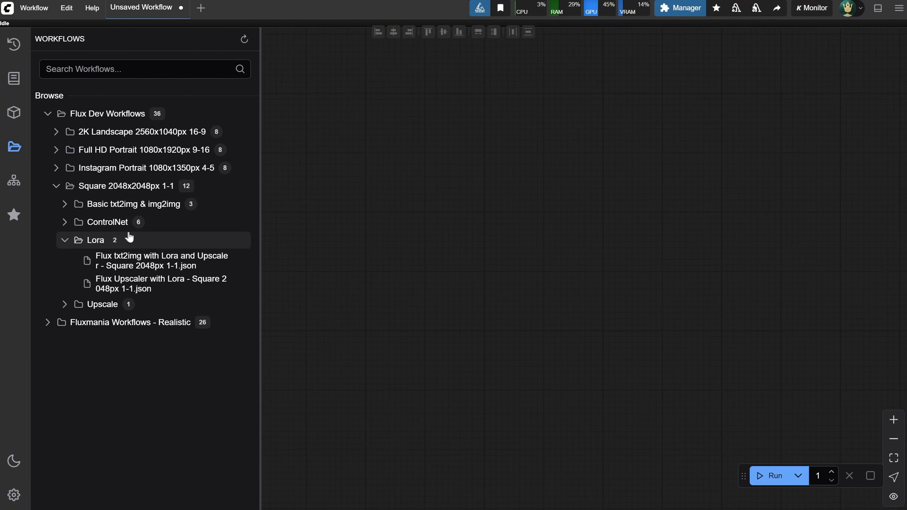
left_click(48, 323)
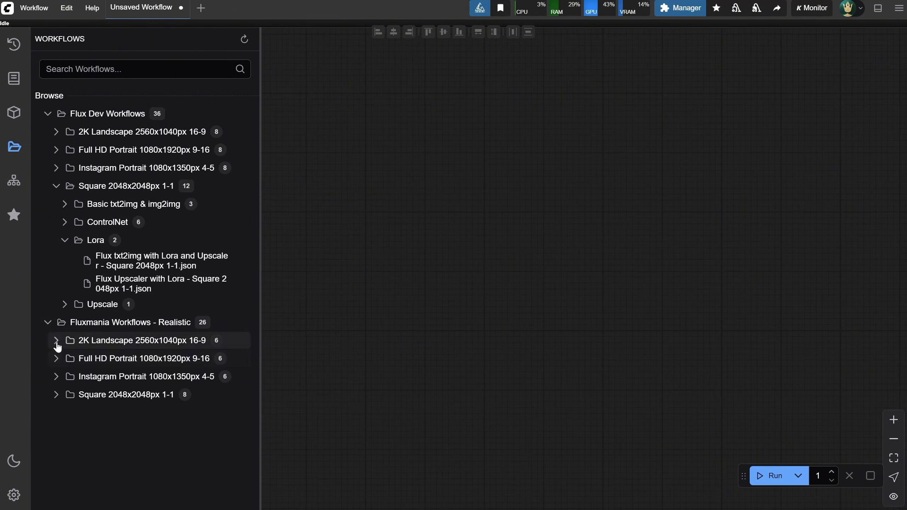
left_click(56, 395)
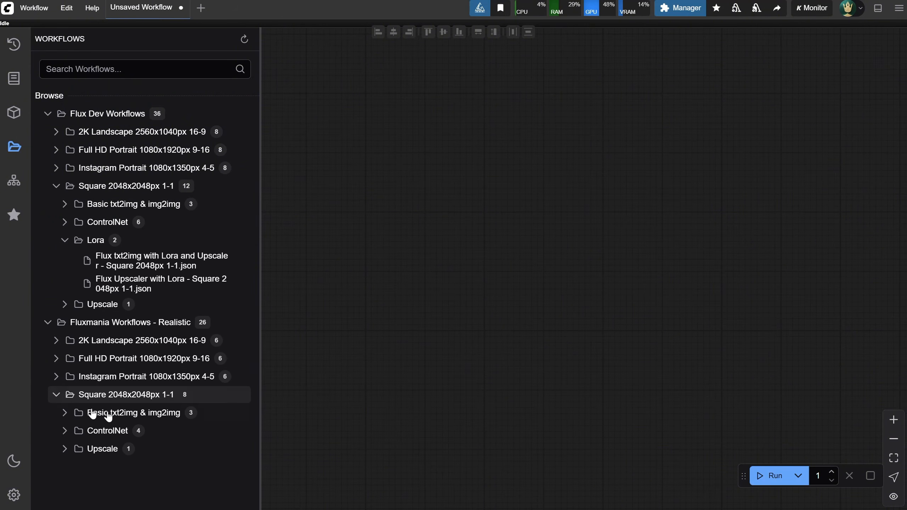
left_click(66, 413)
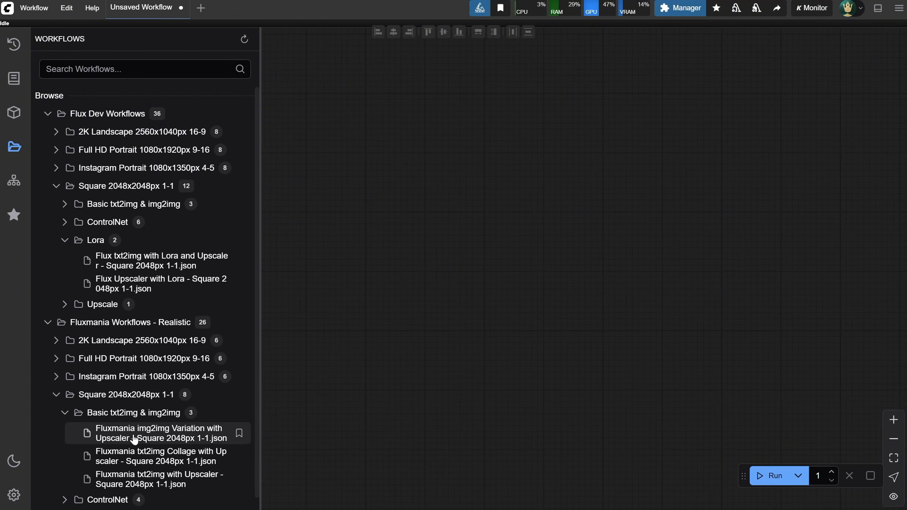
left_click(134, 439)
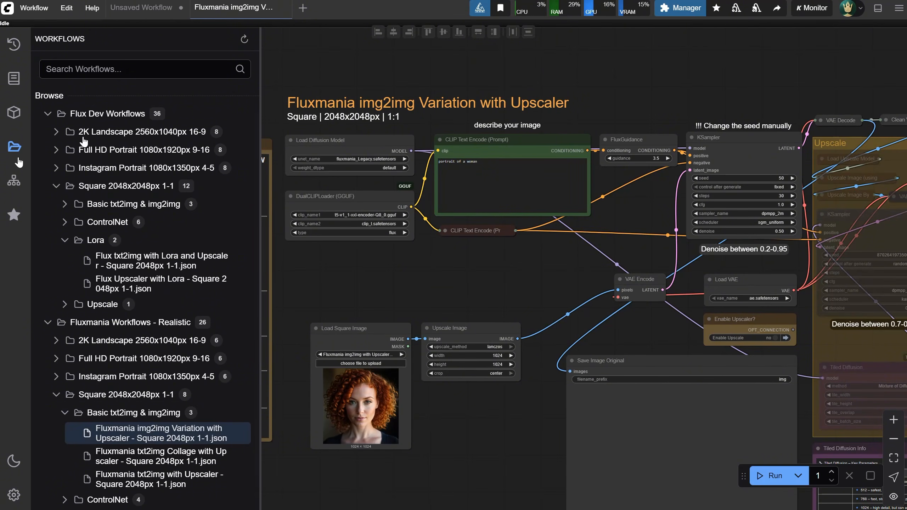
left_click(21, 147)
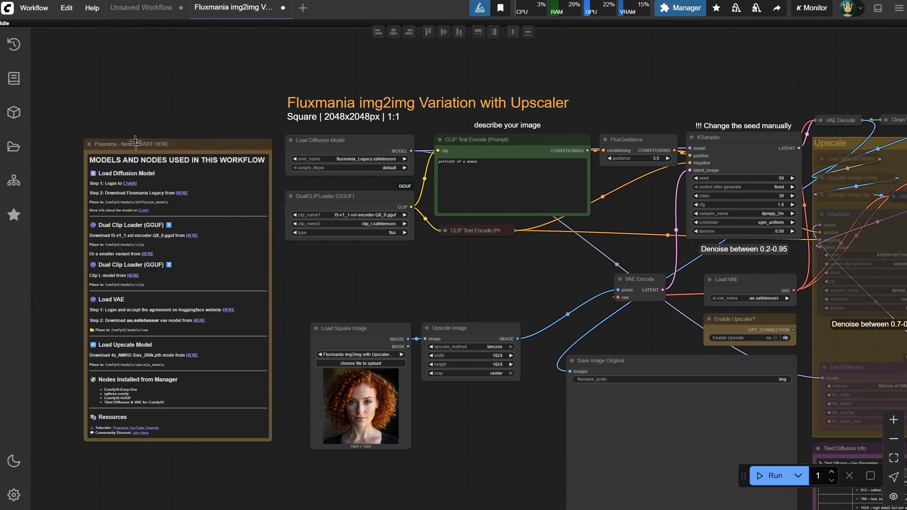
Open the CivitAI page with more info about the Fluxmania model, linked in the workflow's START HERE note
scroll(147, 125, "up", 7)
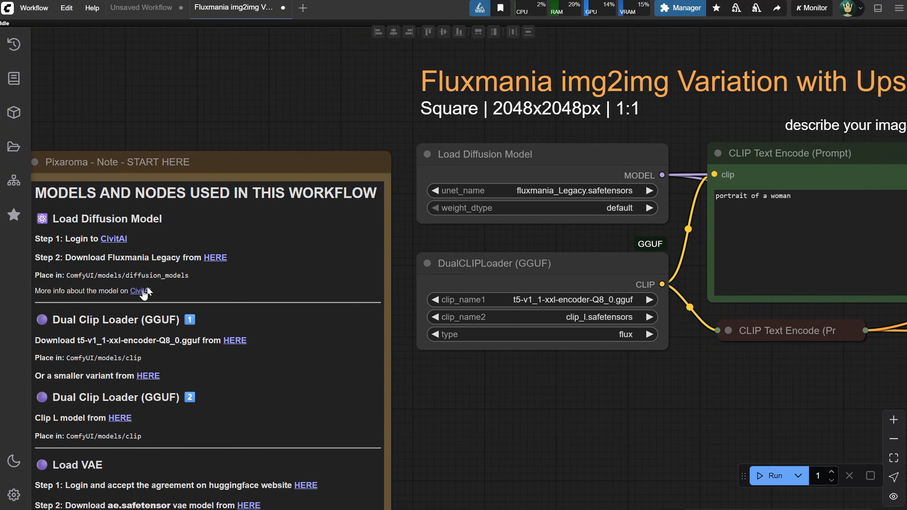
left_click(140, 291)
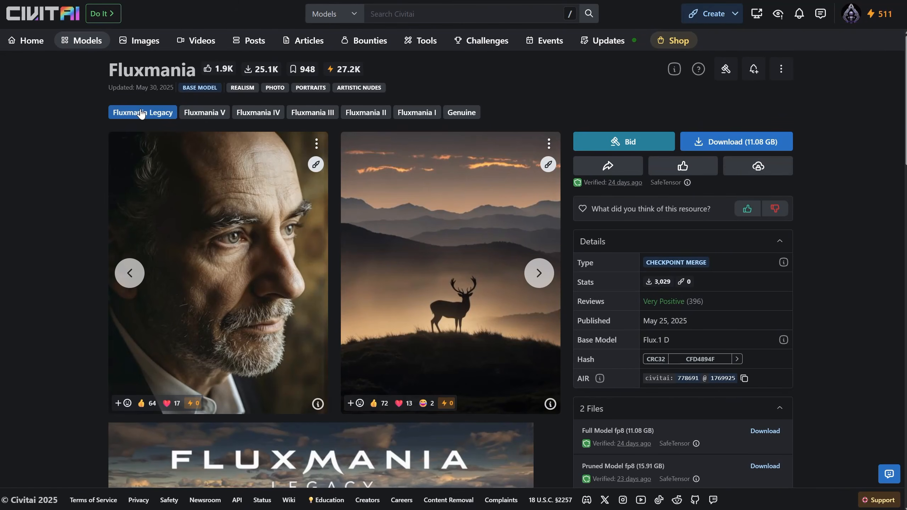
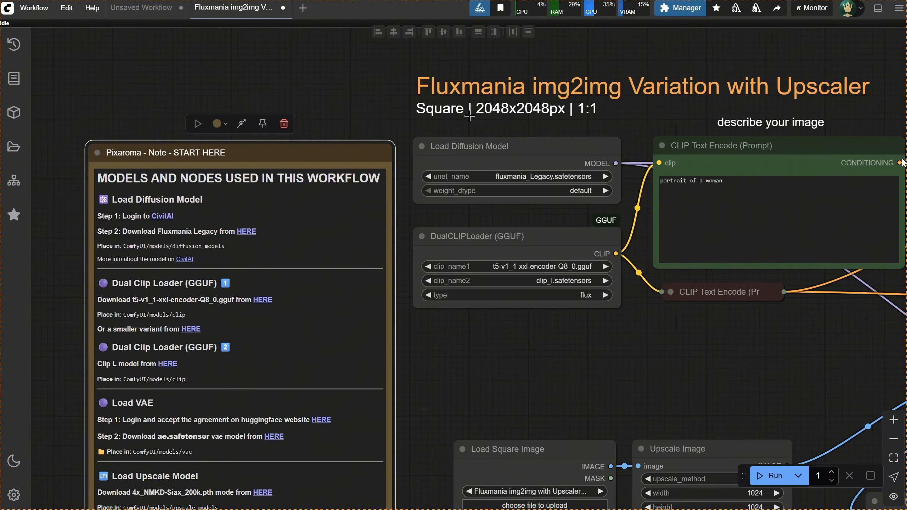
Open Flux txt2img with Lora and Upscaler - Square 2048px 1-1 from the Lora folder of Flux Dev's Square workflows, and hide the workflow list
left_click(13, 146)
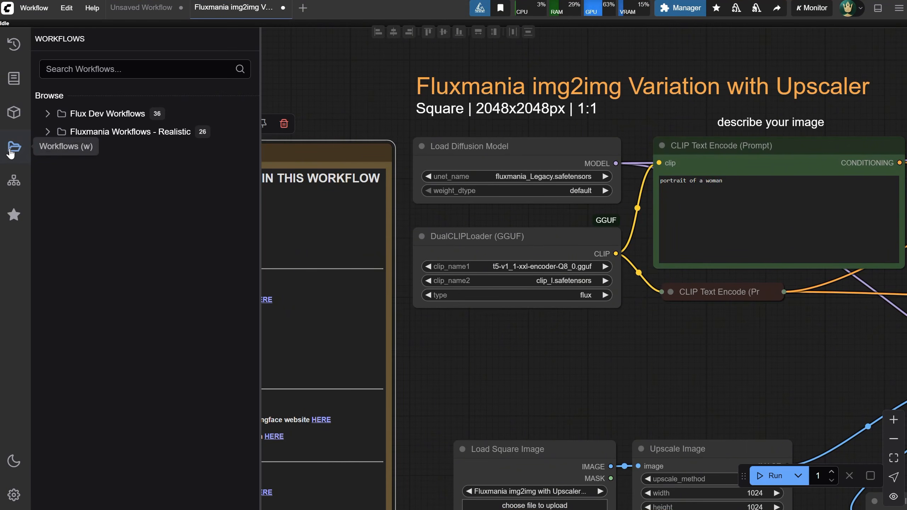
left_click(47, 114)
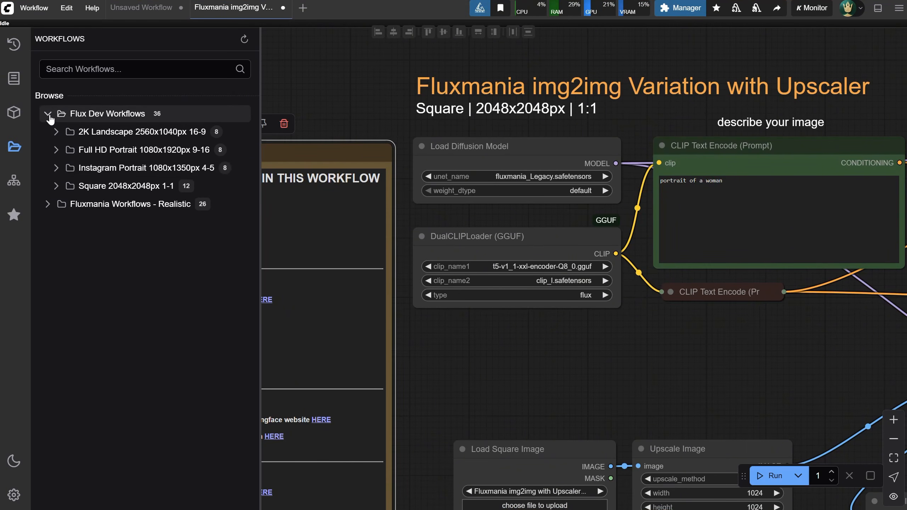
left_click(56, 185)
left_click(64, 240)
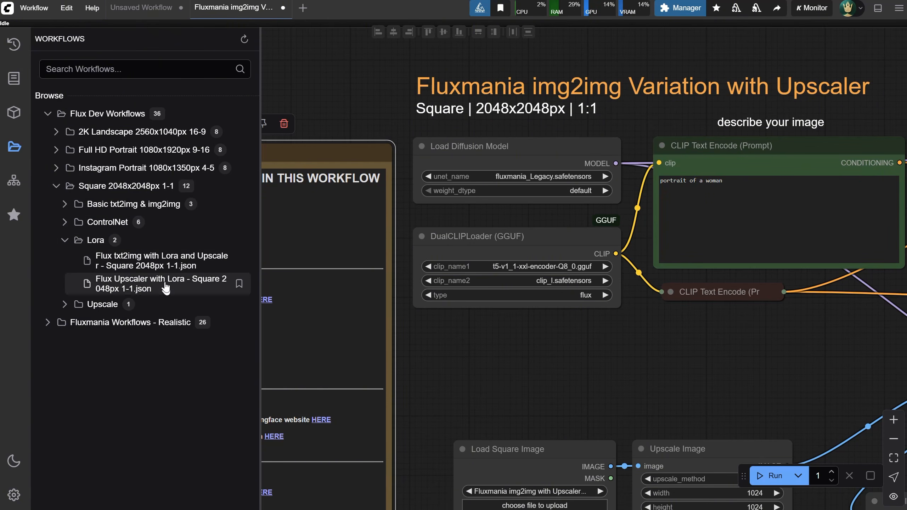
left_click(162, 268)
left_click(13, 146)
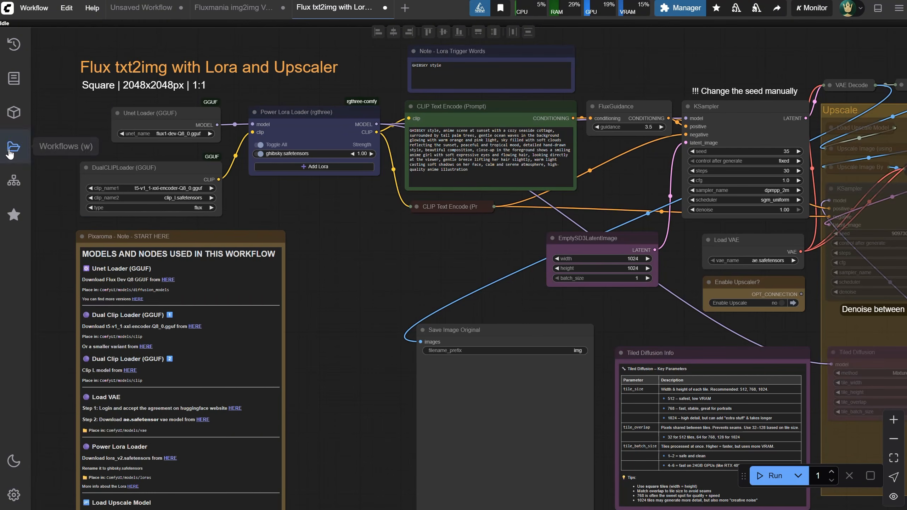
Examine the START HERE note's Lora download instructions, the Lora Trigger Words note, and the option for adding Loras in Power Lora Loader
left_click_drag(376, 246, 384, 241)
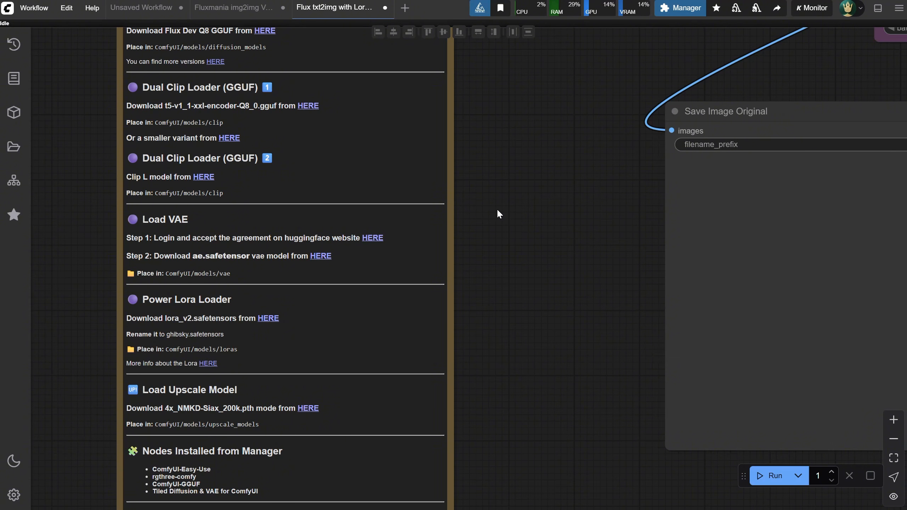
scroll(497, 209, "down", 3)
left_click_drag(552, 138, 401, 425)
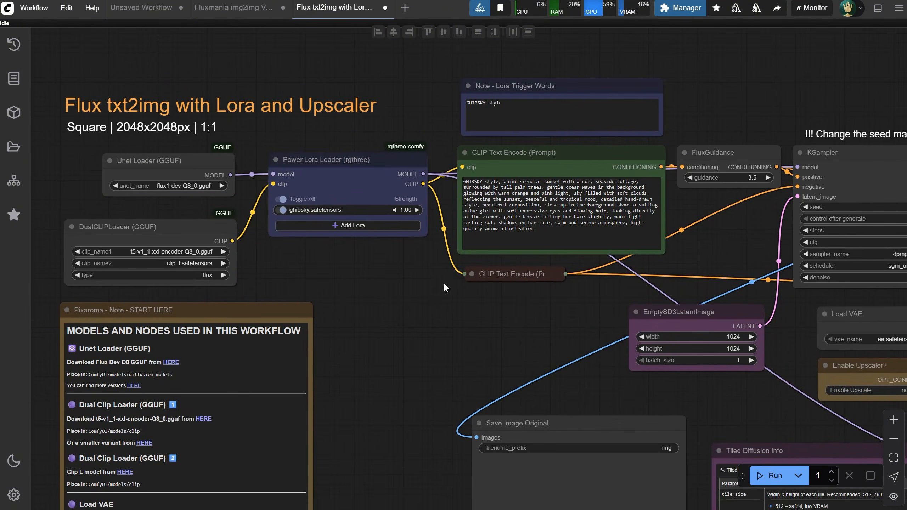
left_click_drag(444, 284, 385, 329)
left_click(485, 132)
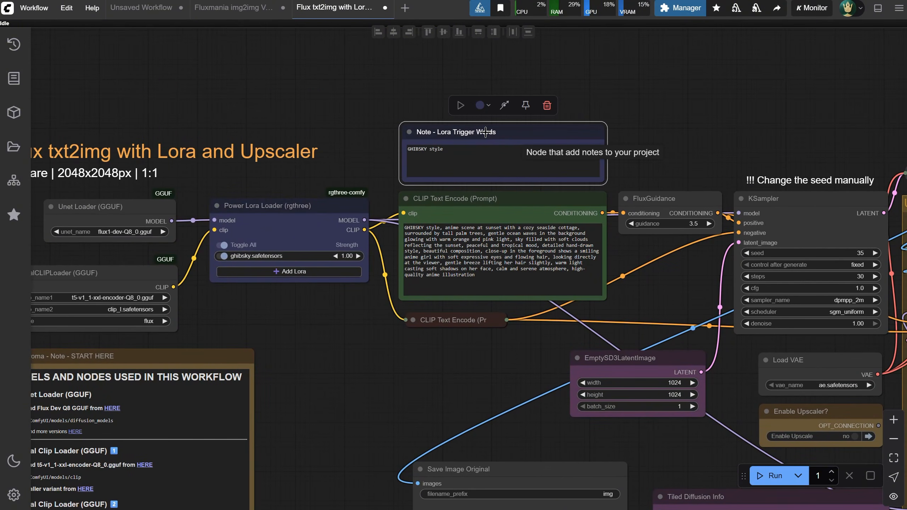
left_click(340, 361)
left_click_drag(340, 362, 387, 266)
scroll(355, 292, "down", 2)
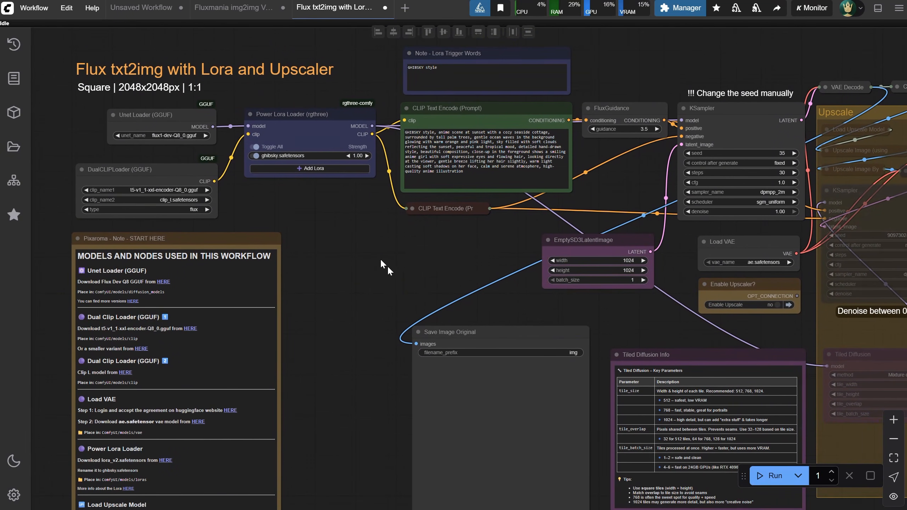
left_click(306, 168)
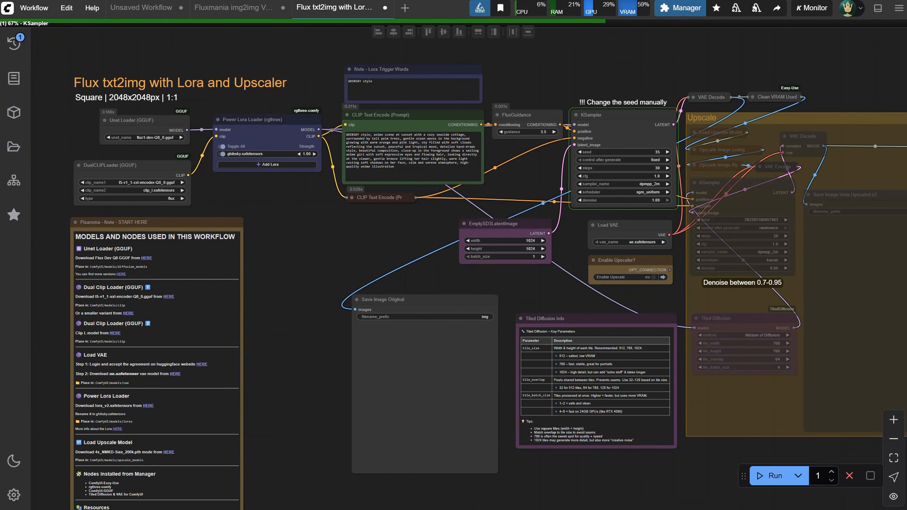
Examine the anime sunset image generated in the Save Image Original node up close
scroll(367, 338, "up", 7)
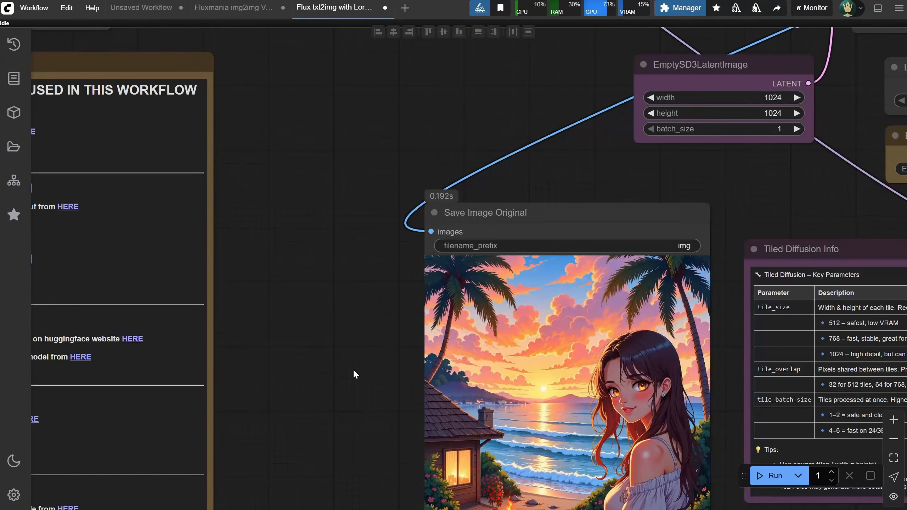
scroll(343, 293, "up", 5)
scroll(343, 292, "up", 3)
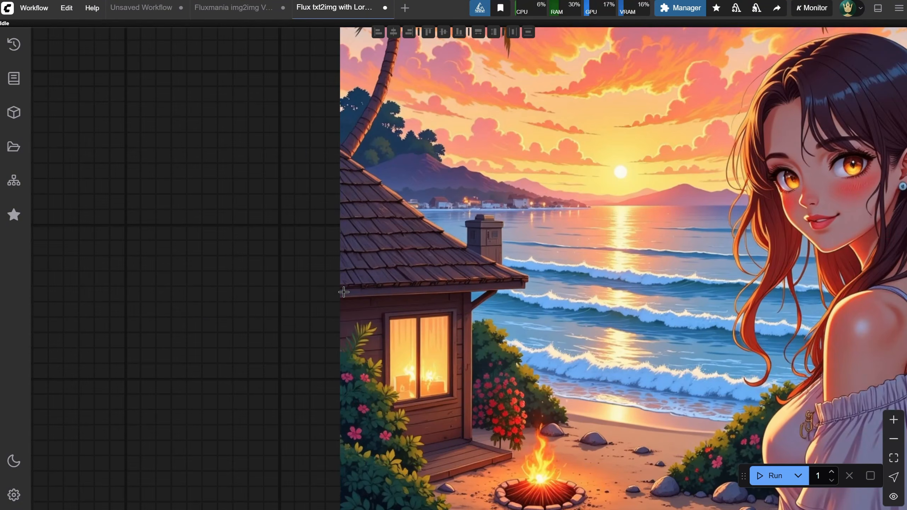
scroll(343, 293, "down", 4)
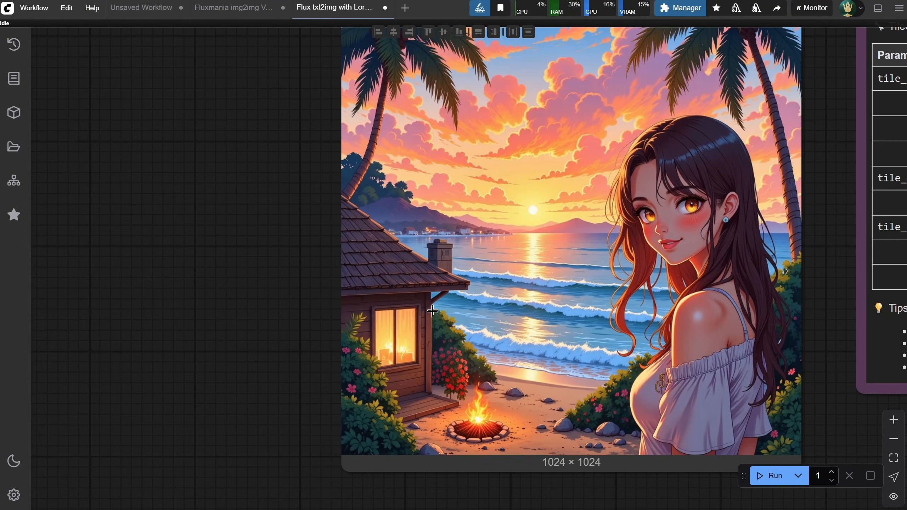
scroll(432, 314, "down", 3)
Set Enable Upscale to yes in the Enable Upscaler? node and run the Lora workflow
left_click_drag(662, 75, 444, 271)
scroll(443, 272, "down", 3)
left_click(622, 274)
scroll(614, 282, "down", 3)
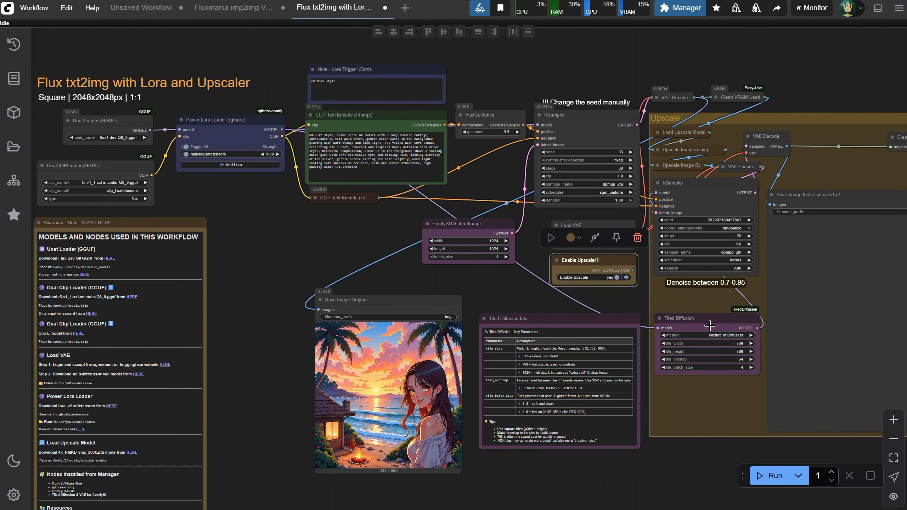
left_click_drag(820, 79, 635, 74)
left_click(762, 471)
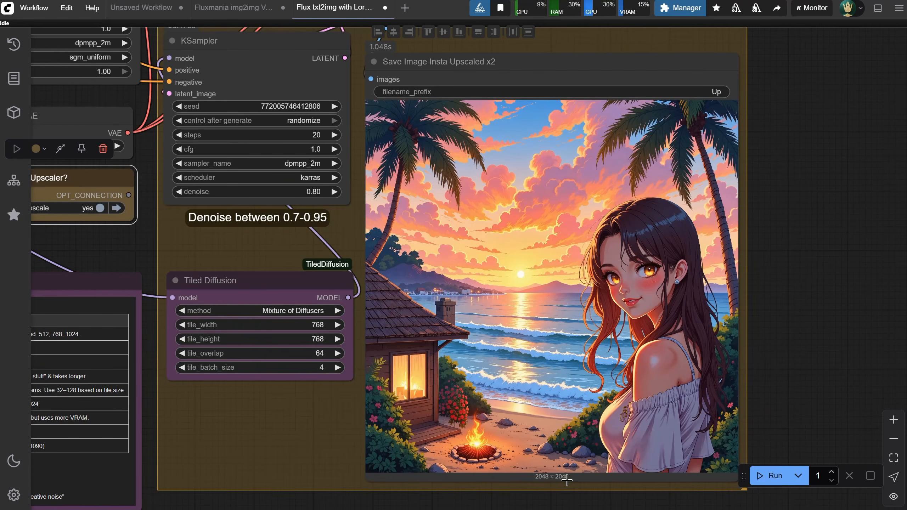
Examine the house, beach and face detail of the upscaled anime image up close
scroll(800, 296, "up", 10)
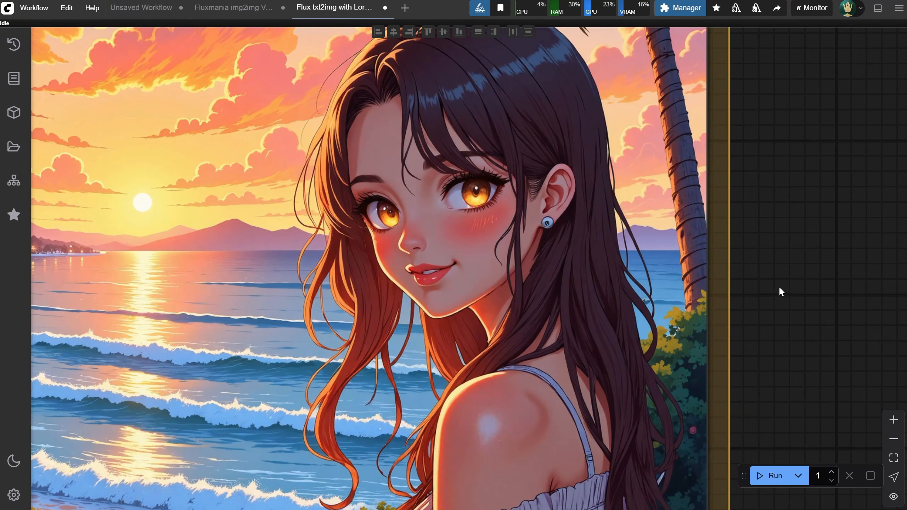
left_click_drag(577, 285, 845, 275)
left_click_drag(512, 288, 642, 125)
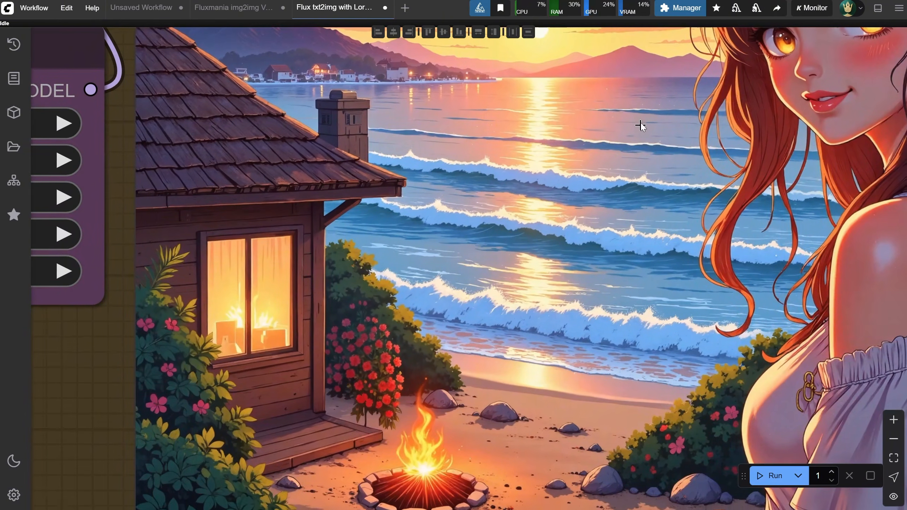
left_click_drag(613, 357, 565, 314)
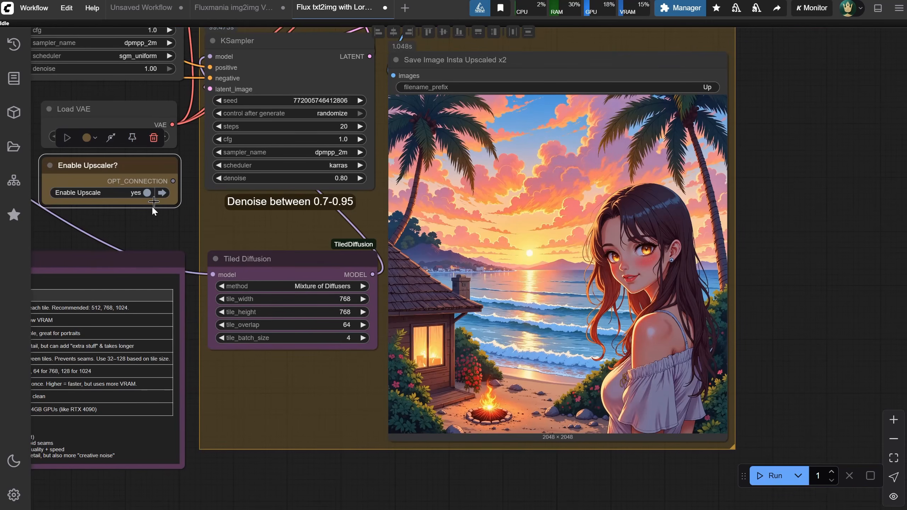
Set Enable Upscale back to no in the Enable Upscaler? node
left_click(146, 193)
left_click_drag(125, 223, 693, 268)
scroll(605, 273, "down", 3)
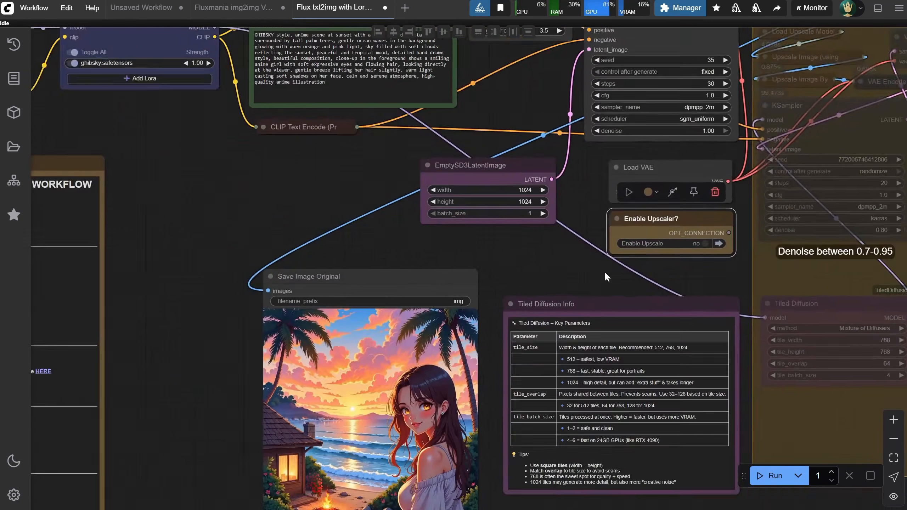
left_click_drag(266, 195, 370, 247)
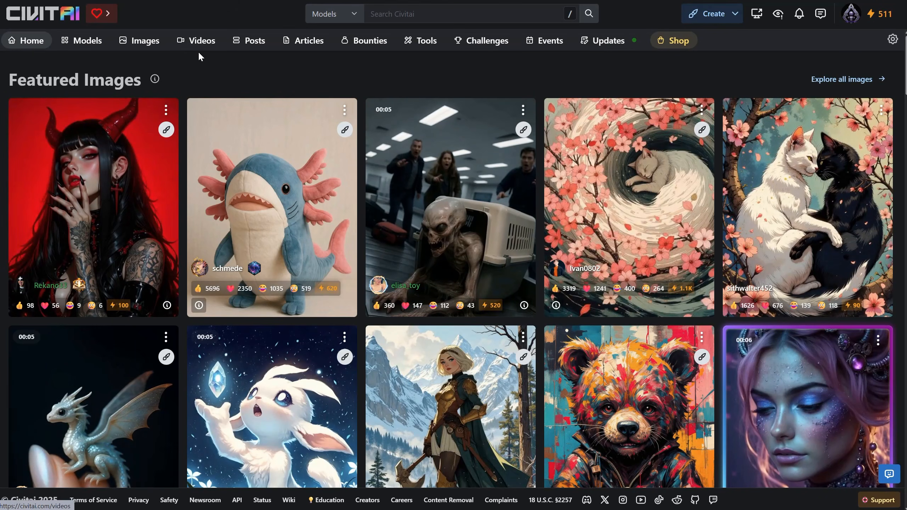
Switch to CivitAI and list the models filtered by the Year period, LoRA type and Flux .1 D base model
left_click(82, 43)
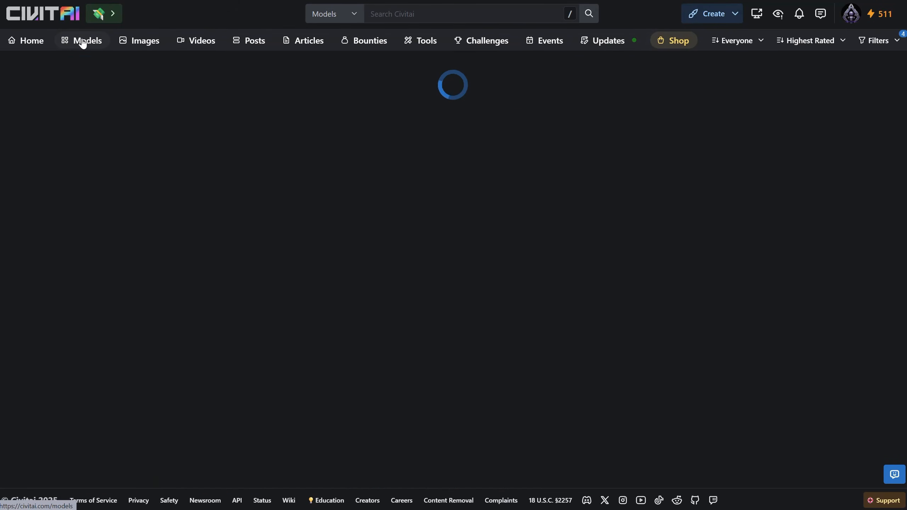
left_click(881, 46)
left_click(748, 108)
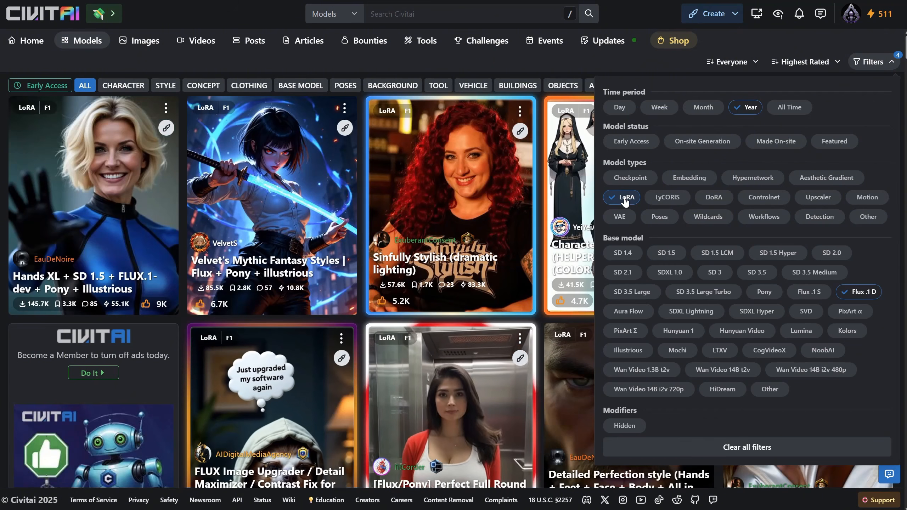
left_click(863, 297)
left_click(863, 297)
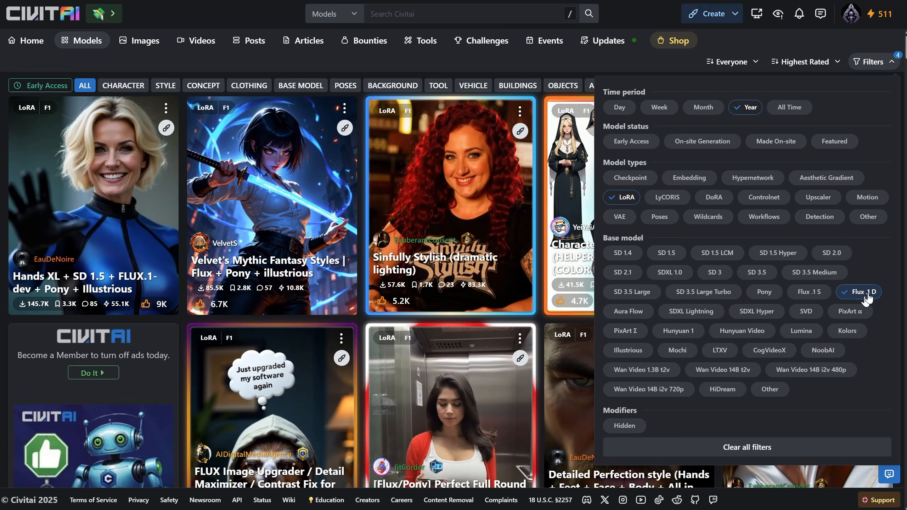
left_click(560, 64)
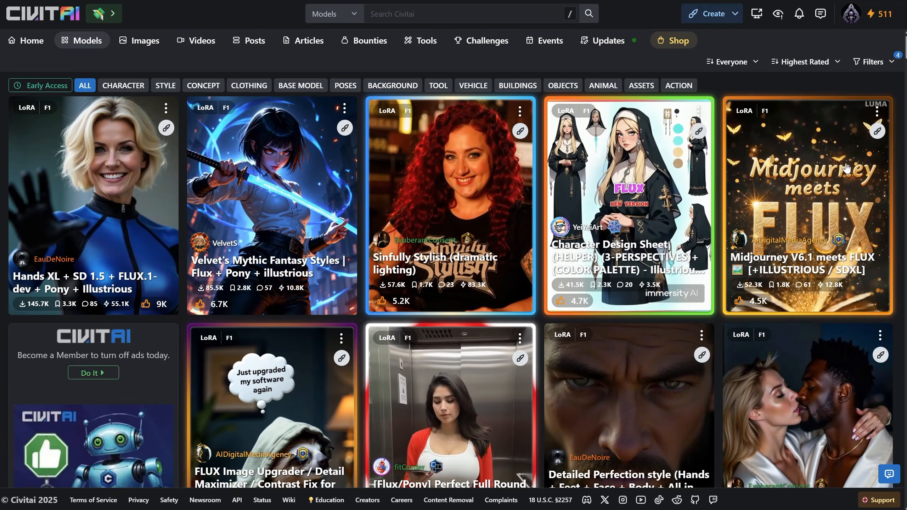
Open the Velvet's Mythic Fantasy Styles LoRA page and check its Flux Original version's base model, usage tips and trigger words
left_click(282, 178)
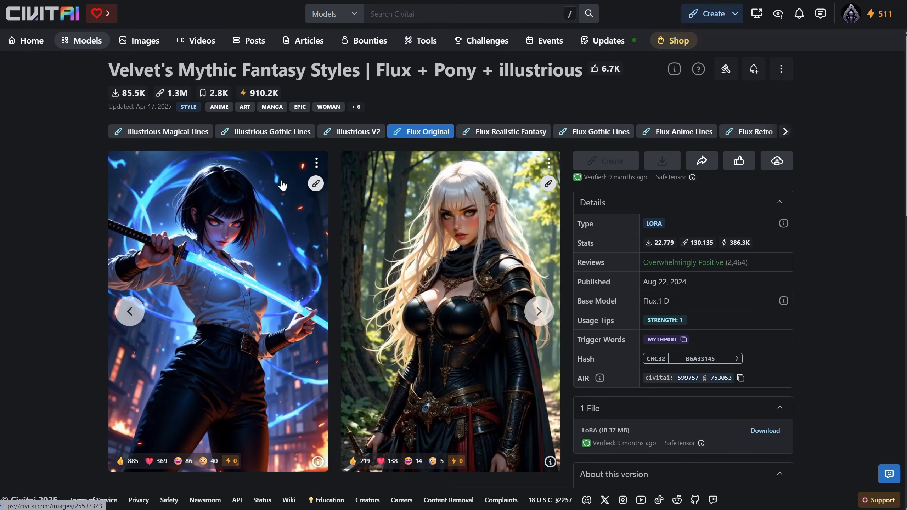
scroll(739, 206, "down", 3)
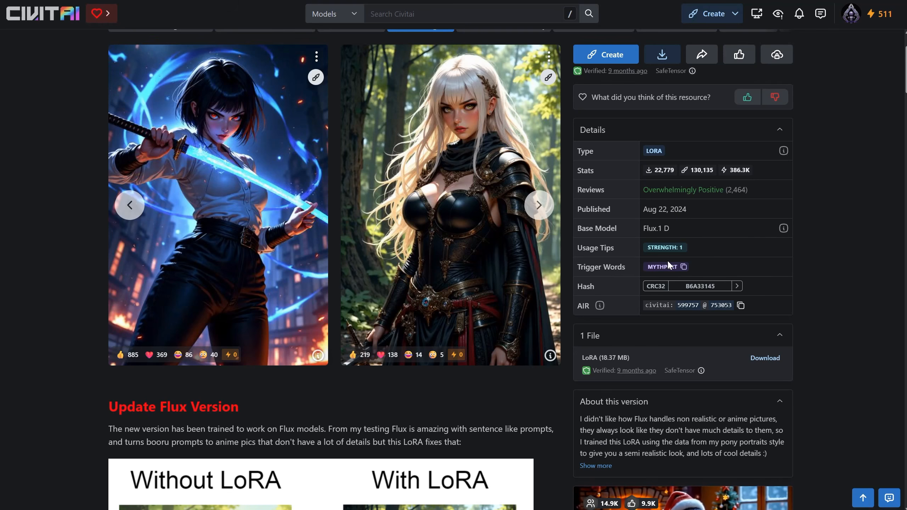
scroll(751, 228, "up", 3)
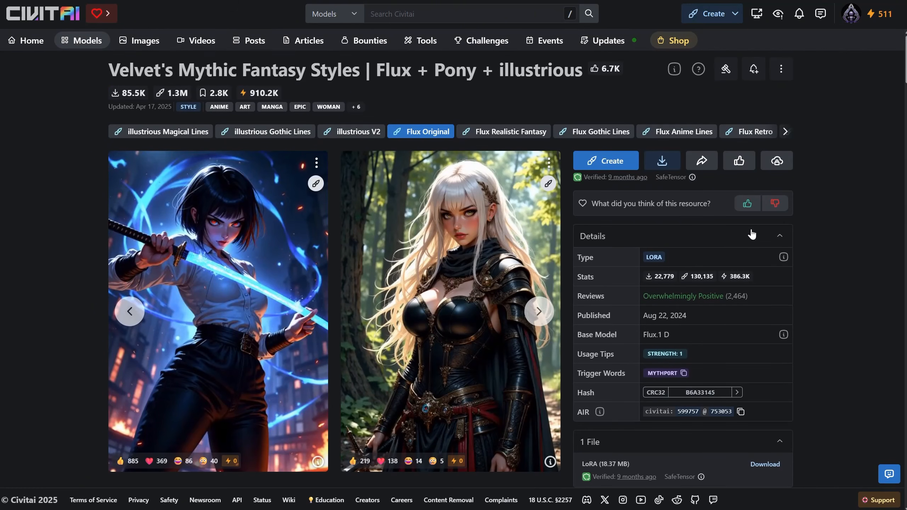
Download the Flux Original LoRA as FluxMythP0rtr4itStyle.safetensors into ComfyUI's models/loras folder
left_click(661, 162)
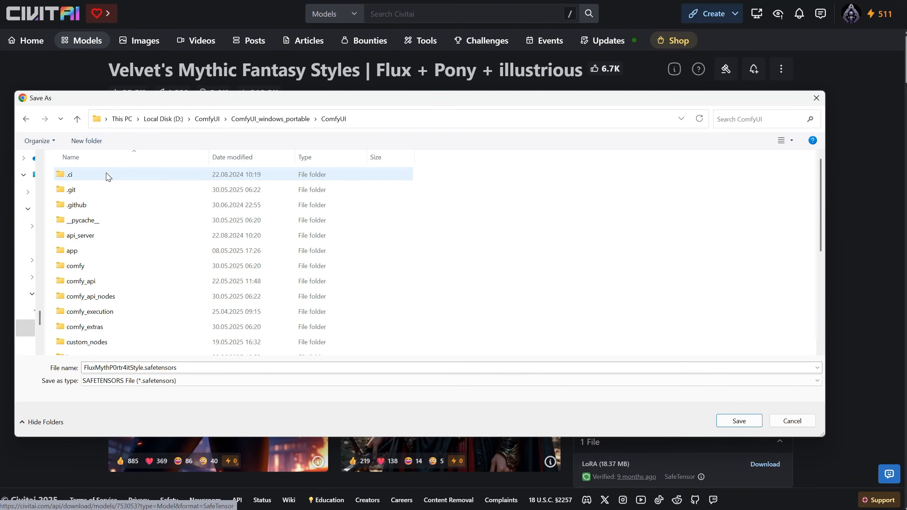
scroll(121, 239, "down", 2)
double_click(94, 303)
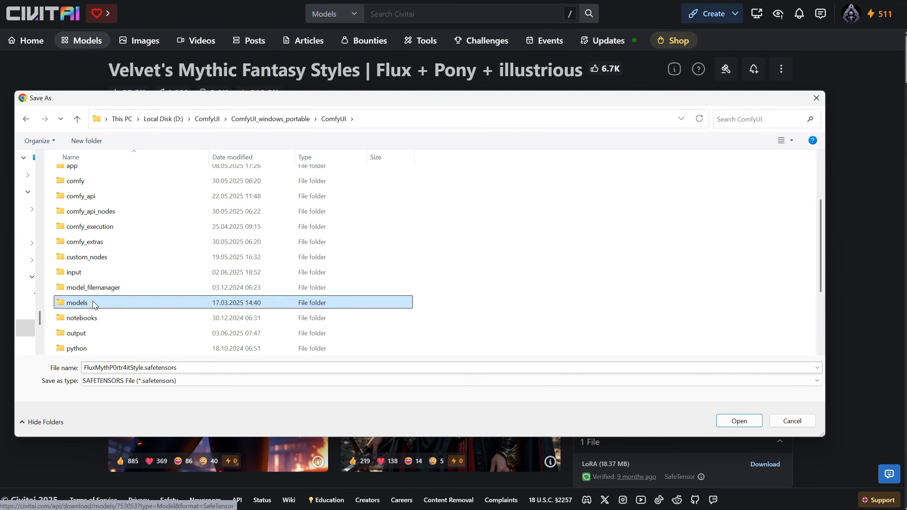
scroll(200, 264, "down", 4)
scroll(198, 266, "down", 1)
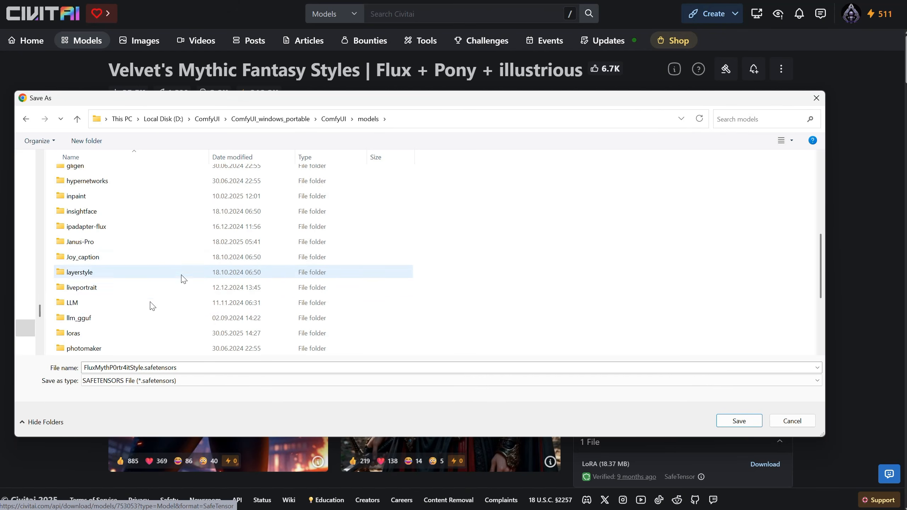
double_click(143, 330)
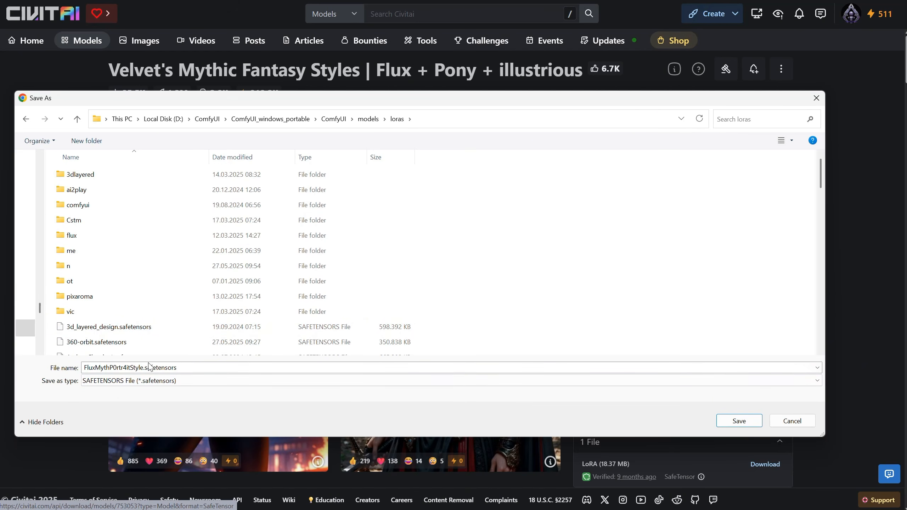
left_click(744, 422)
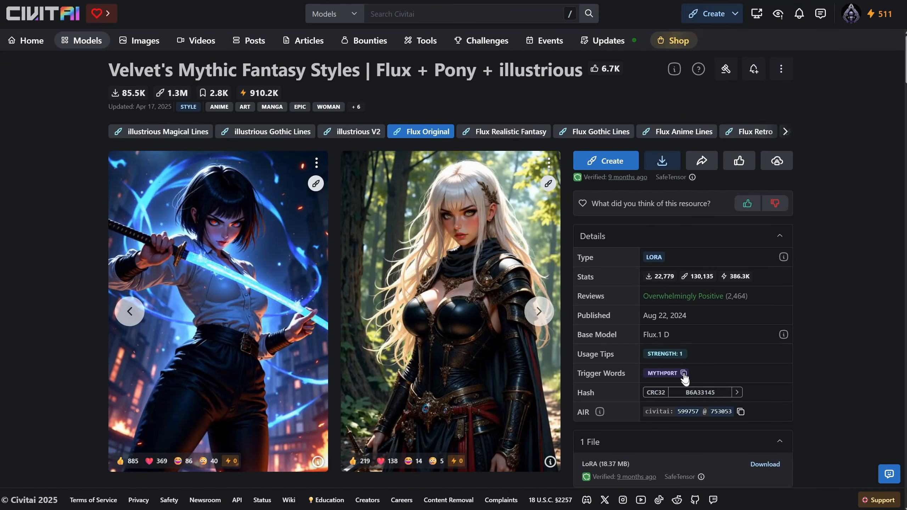
Copy the LoRA's trigger word and rename FluxMythP0rtr4itStyle.safetensors in the loras folder as mythp0rt.safetensors
left_click(683, 373)
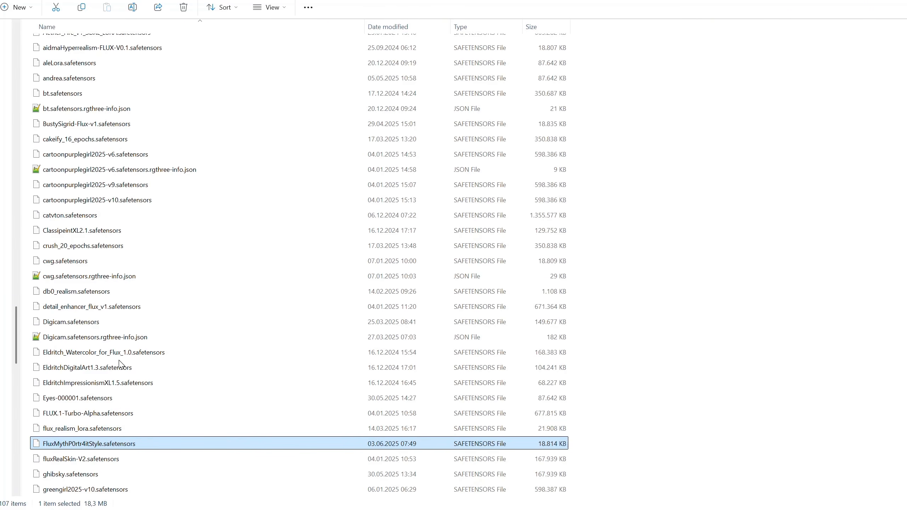
left_click(103, 449)
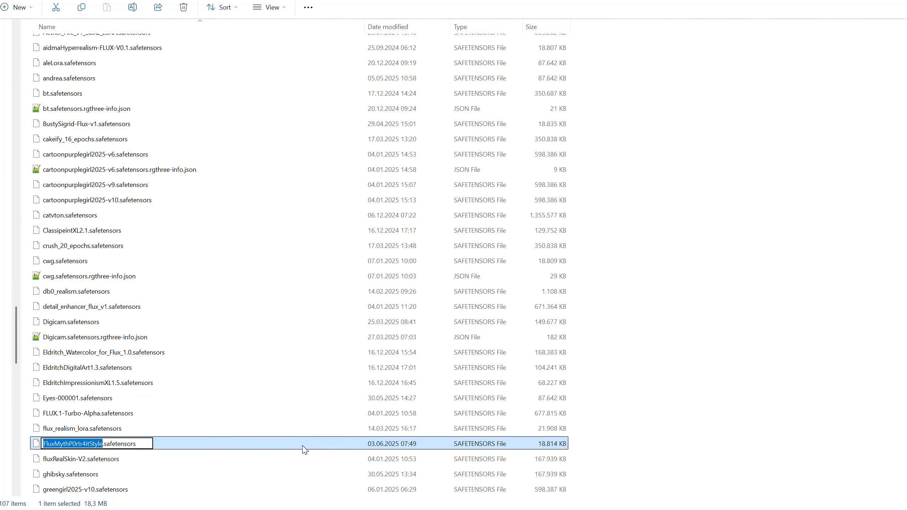
type("mythp0rt")
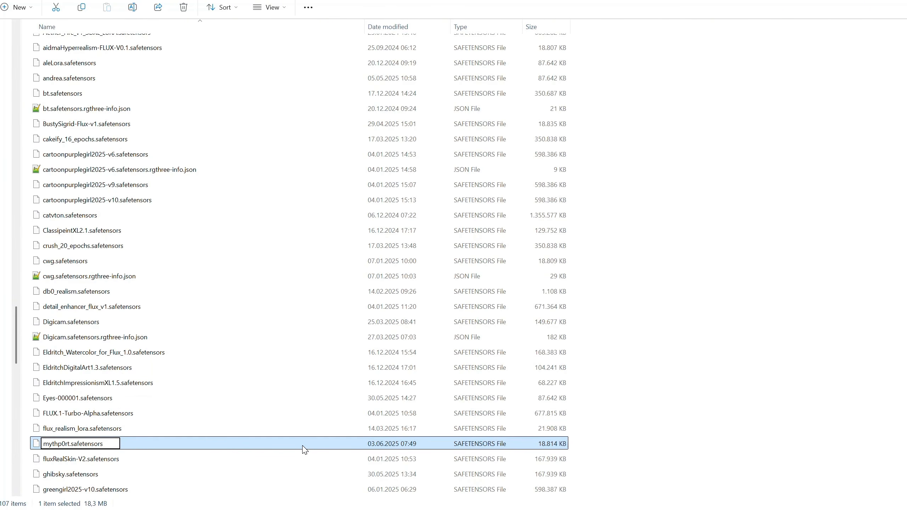
key("Return")
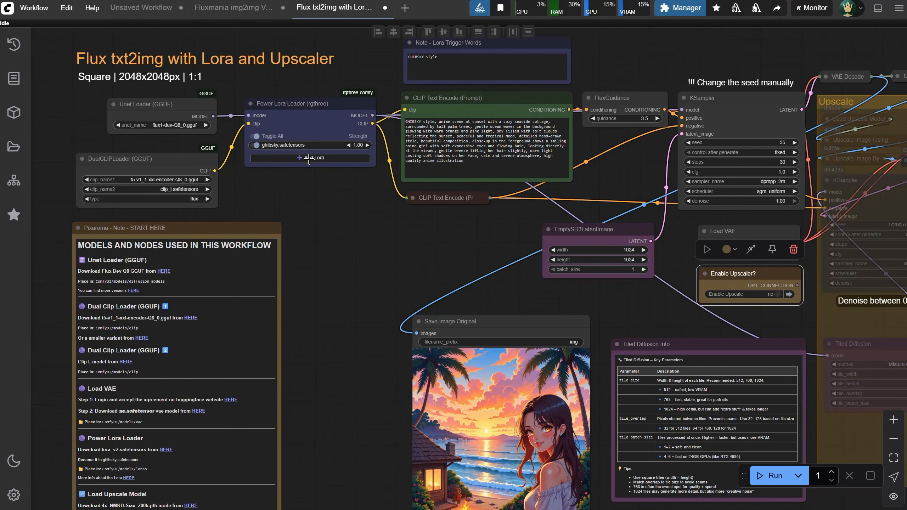
Try to add the mythp0rt LoRA to the Power Lora Loader node
left_click(308, 158)
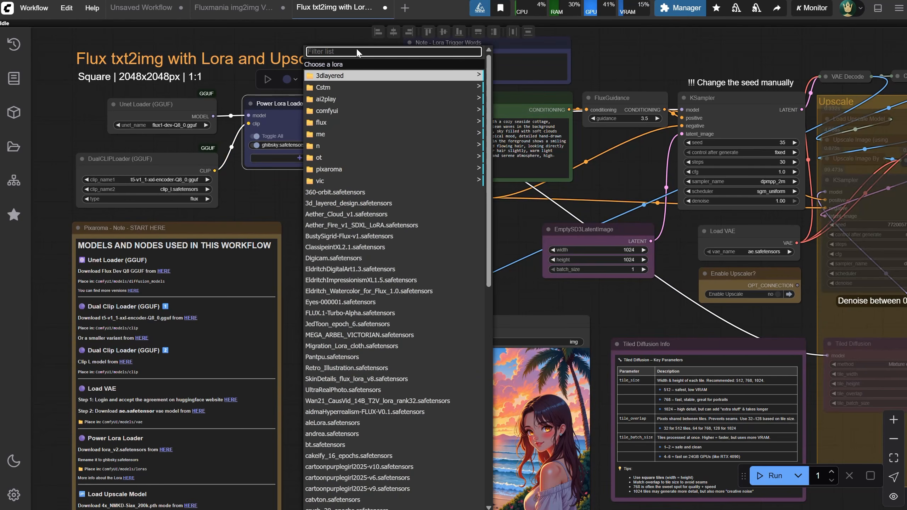
key("ctrl+v")
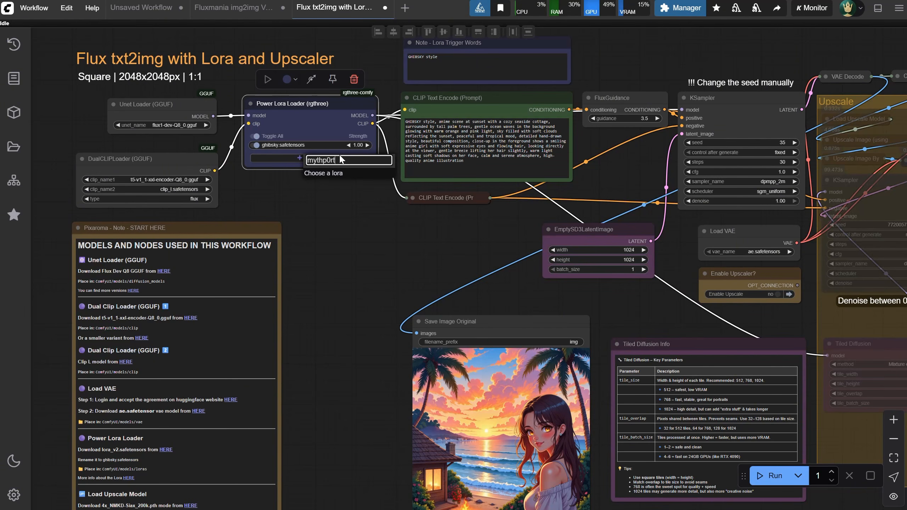
left_click_drag(339, 157, 264, 157)
key("BackSpace")
left_click(277, 193)
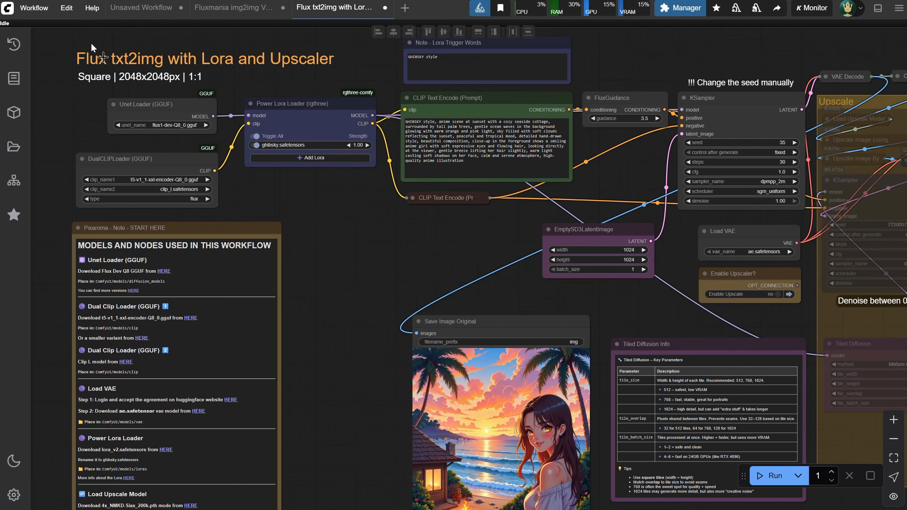
Refresh the node definitions and add mythp0rt.safetensors as a second LoRA in the Power Lora Loader
left_click(67, 7)
left_click(92, 75)
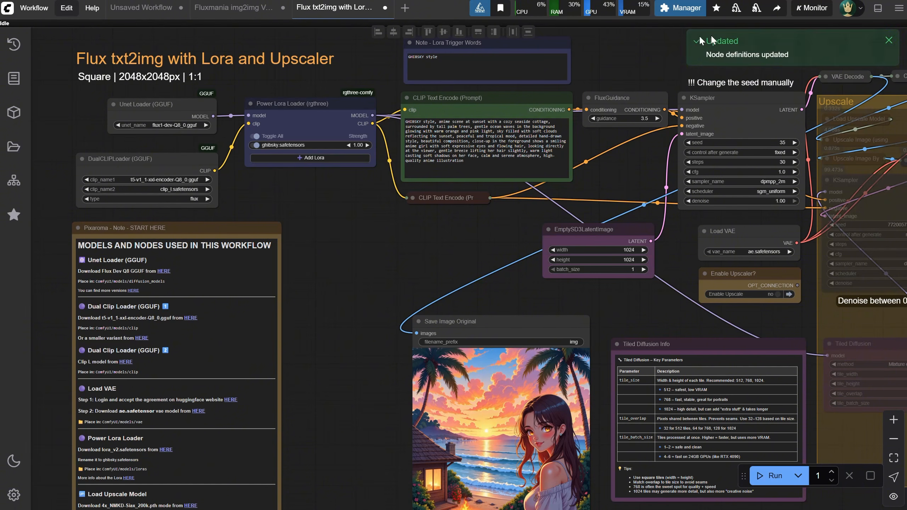
left_click(310, 146)
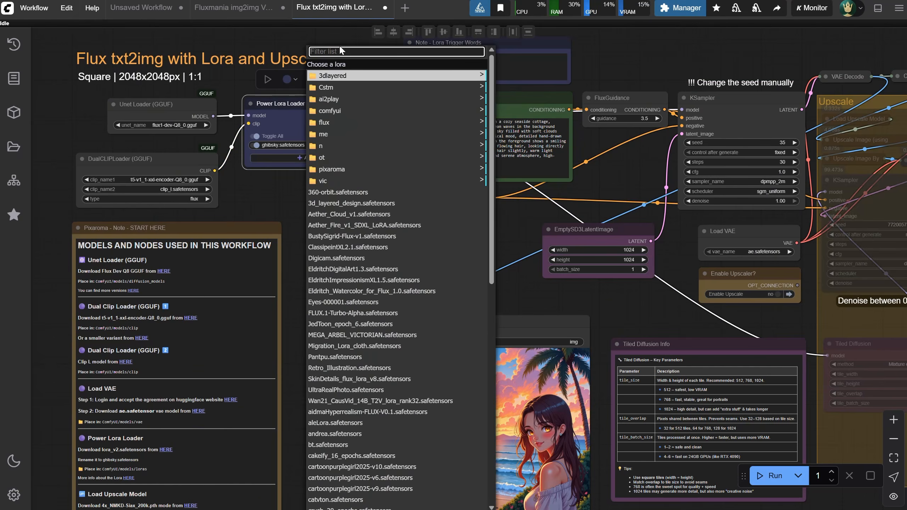
type("mythp0rt")
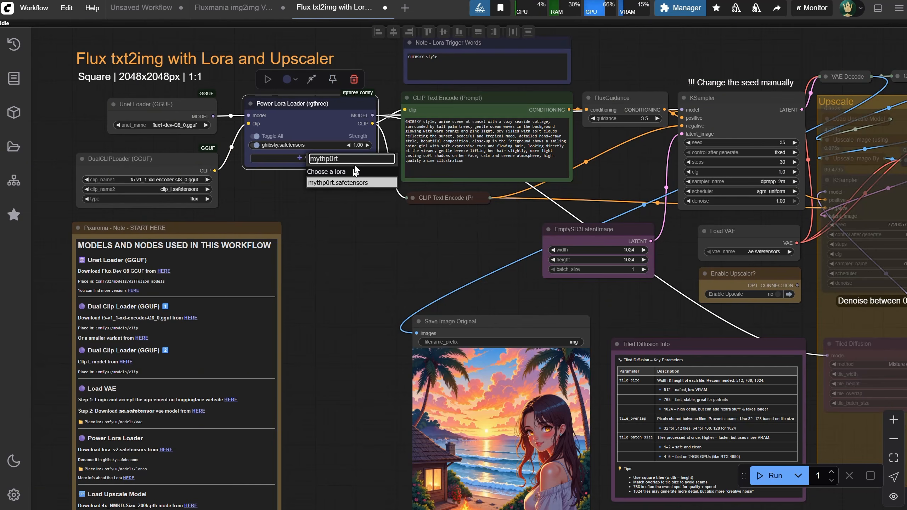
left_click(331, 182)
Replace ghibsky.safetensors in the Power Lora Loader's first LoRA row with mythp0rt.safetensors
left_click(256, 145)
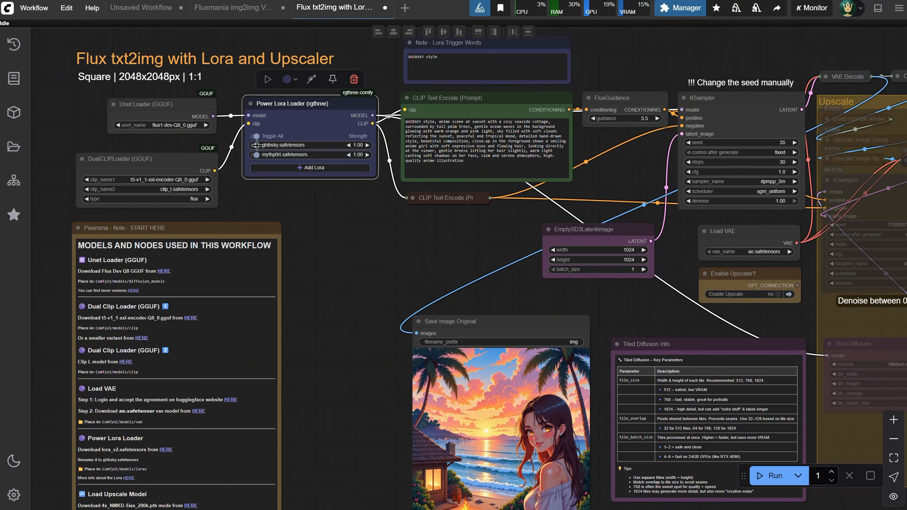
left_click(284, 144)
type("mythp0rt")
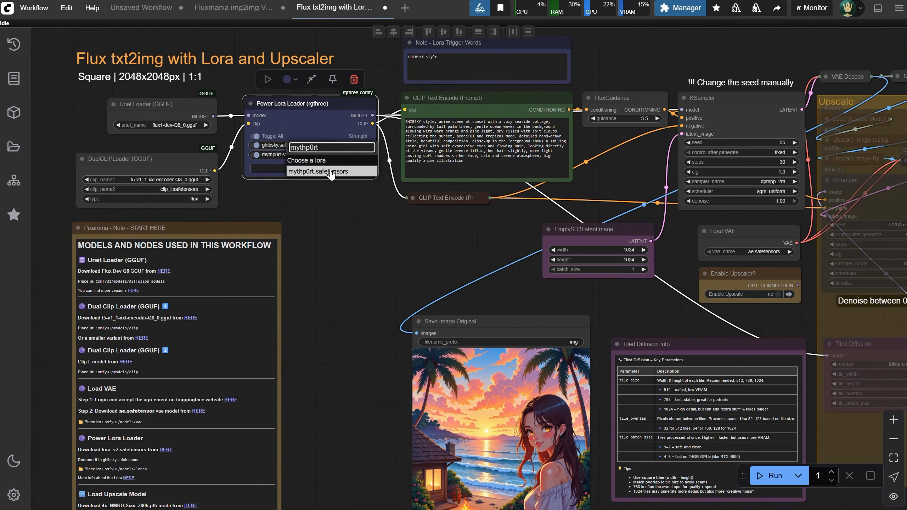
left_click(331, 173)
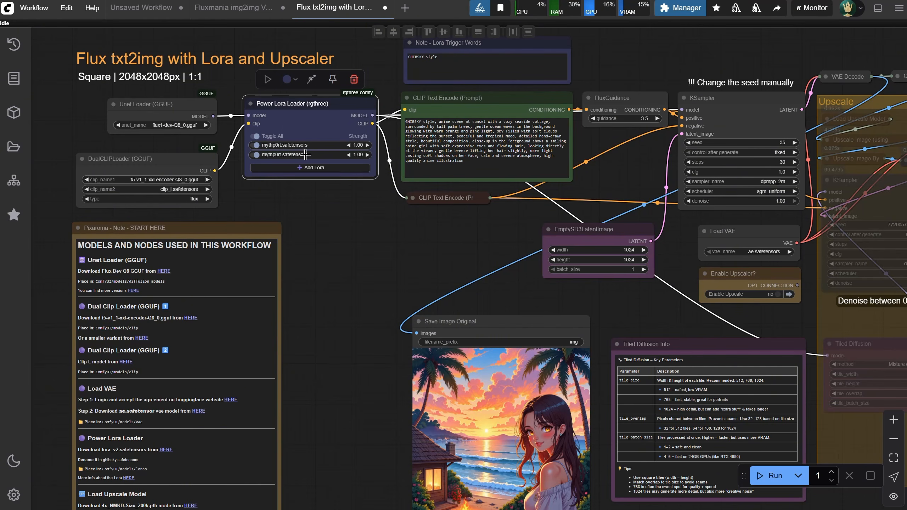
Remove the duplicate second mythp0rt.safetensors row from the Power Lora Loader
left_click(257, 154)
left_click(256, 154)
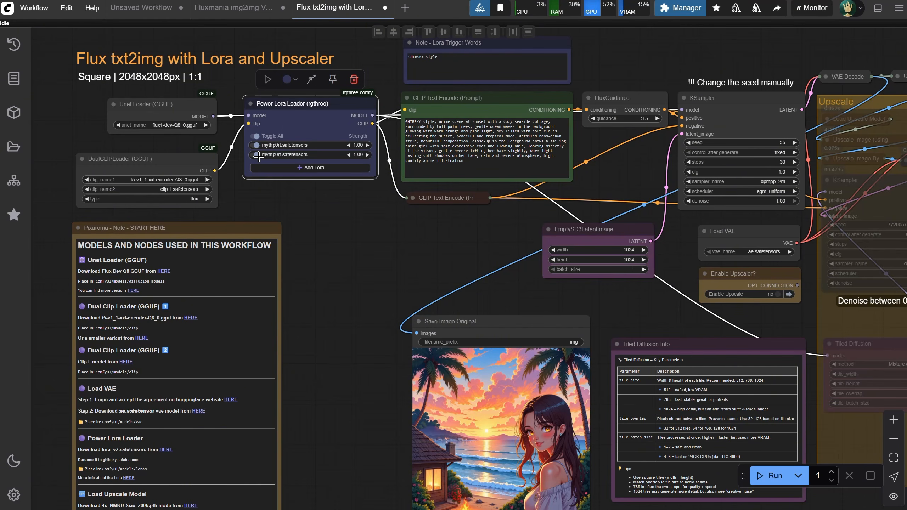
right_click(323, 155)
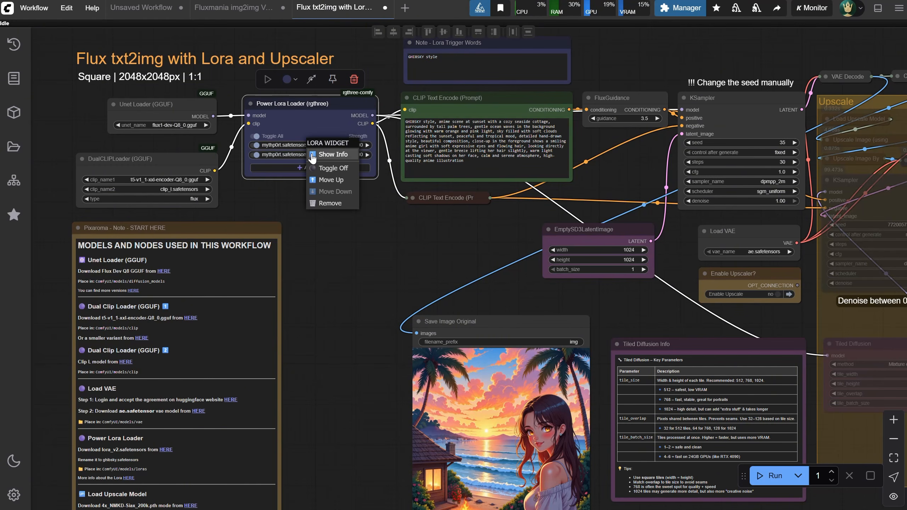
left_click(328, 204)
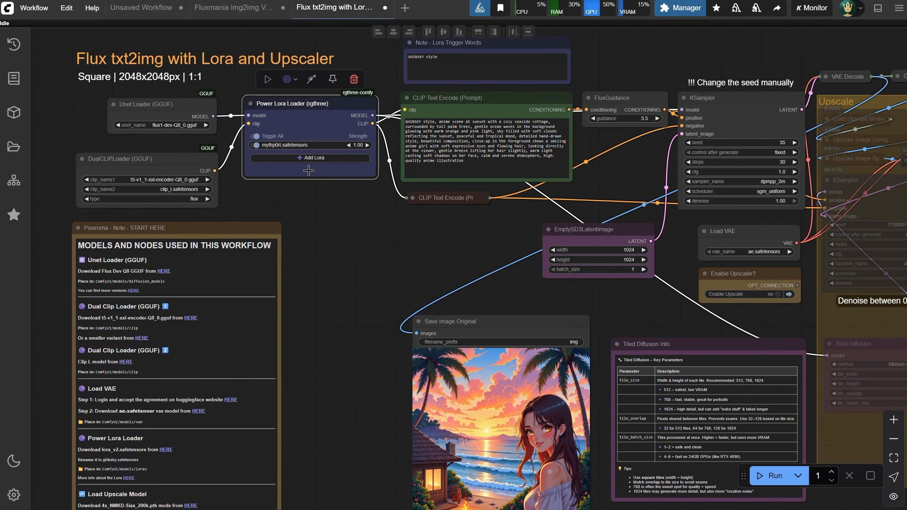
Show the info of mythp0rt.safetensors in the Power Lora Loader and fetch its details from Civitai
right_click(307, 144)
left_click(314, 144)
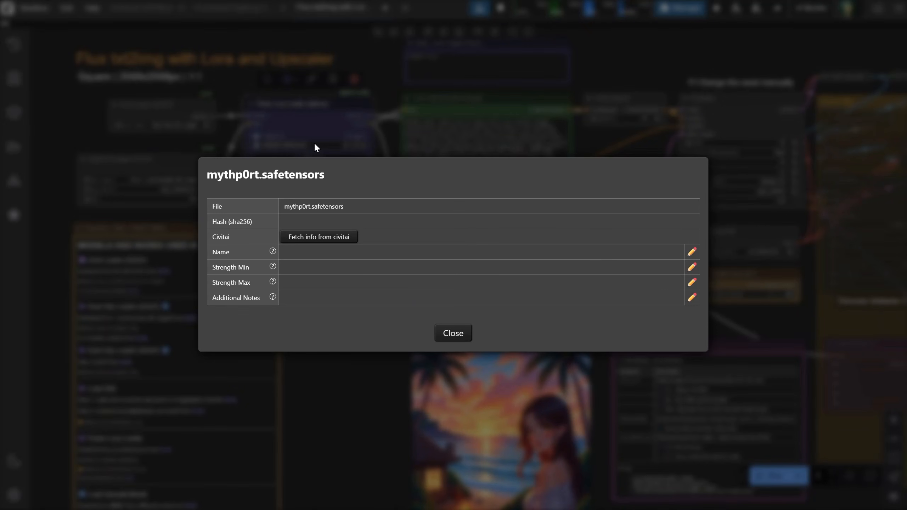
left_click(335, 237)
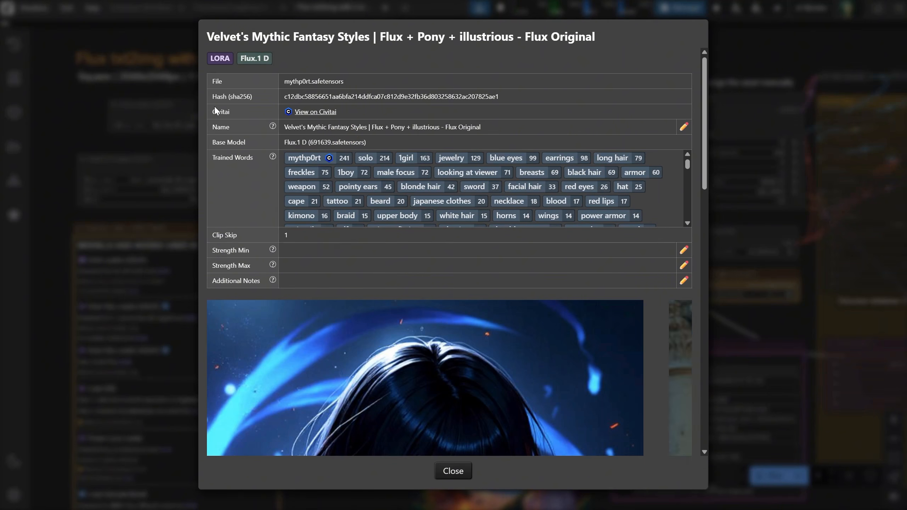
Copy the trained word mythp0rt from the LoRA info and replace the Lora Trigger Words note's text with it
left_click(305, 159)
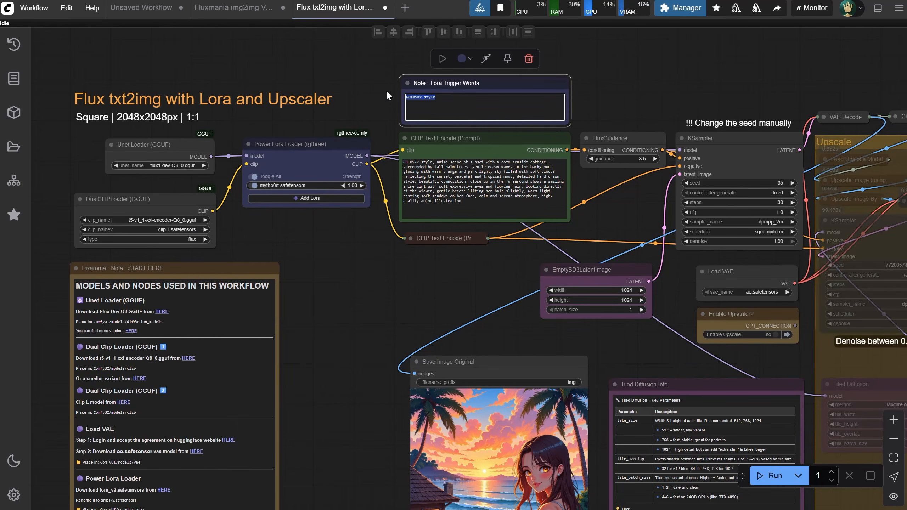
key("ctrl+v")
scroll(437, 93, "up", 2)
scroll(435, 96, "up", 7)
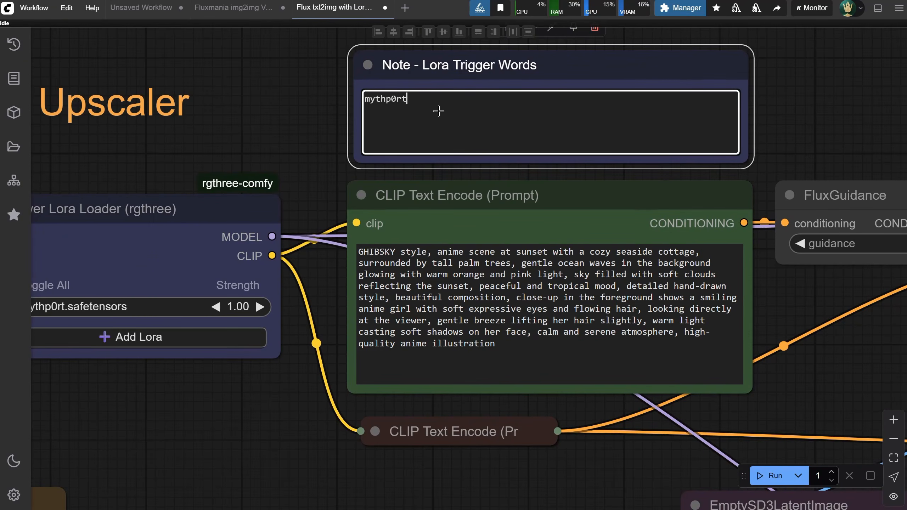
scroll(491, 147, "down", 5)
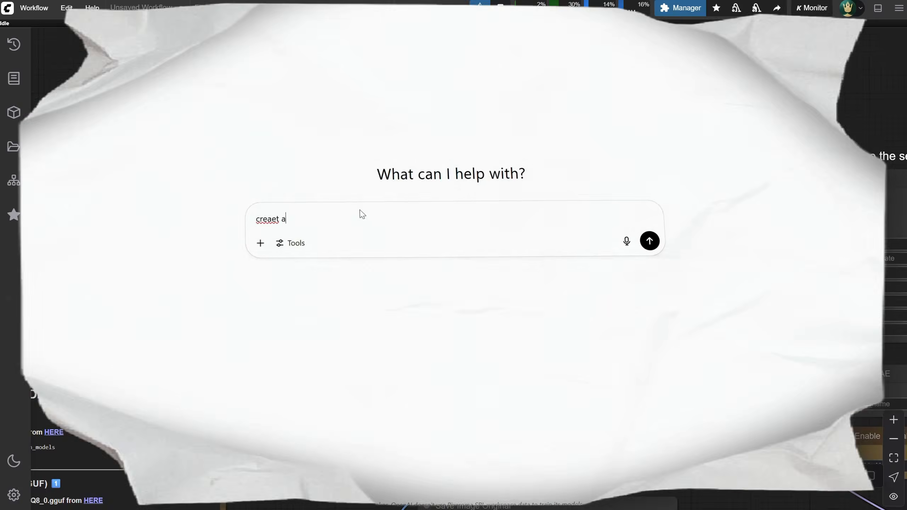
Switch to ChatGPT and ask for an epic portrait prompt of a fantasy warrior in the jungle holding a huge sword, including the trigger word mythp0rt
type("prompt for a fantasy ")
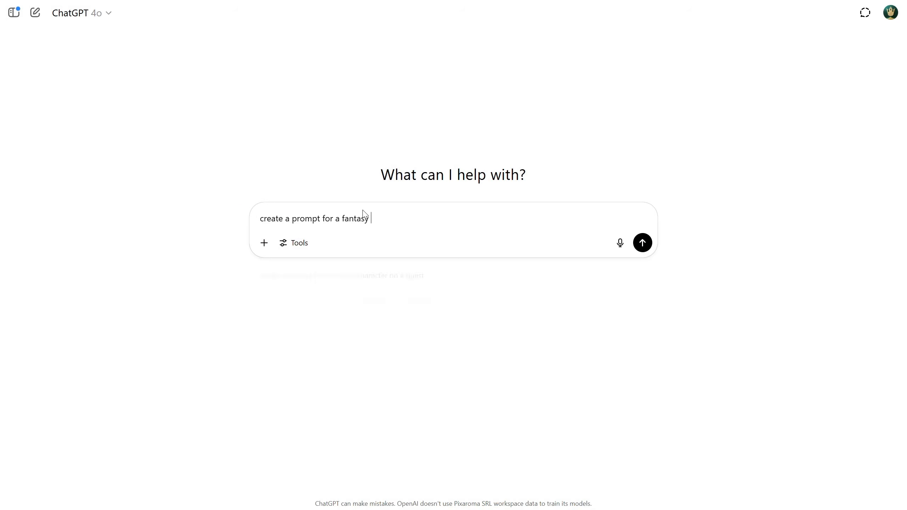
type("warrior, in the jungle, holding a hu")
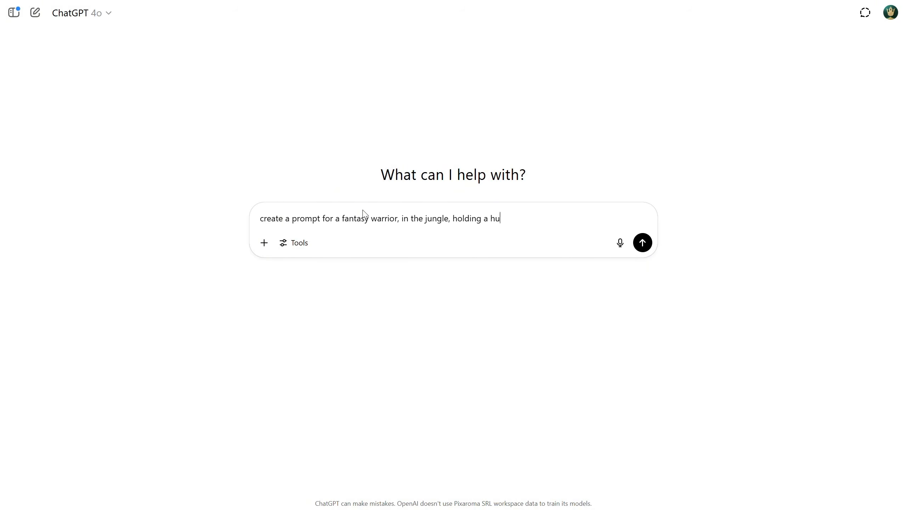
type("ge sword, include also the word mythp0rt since is a trigger word, ma")
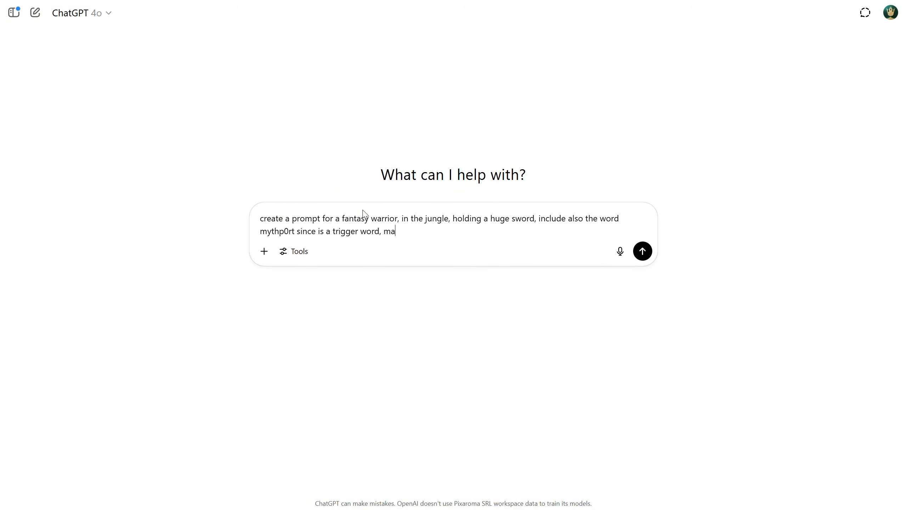
type("ke it epic, lc")
key("Return")
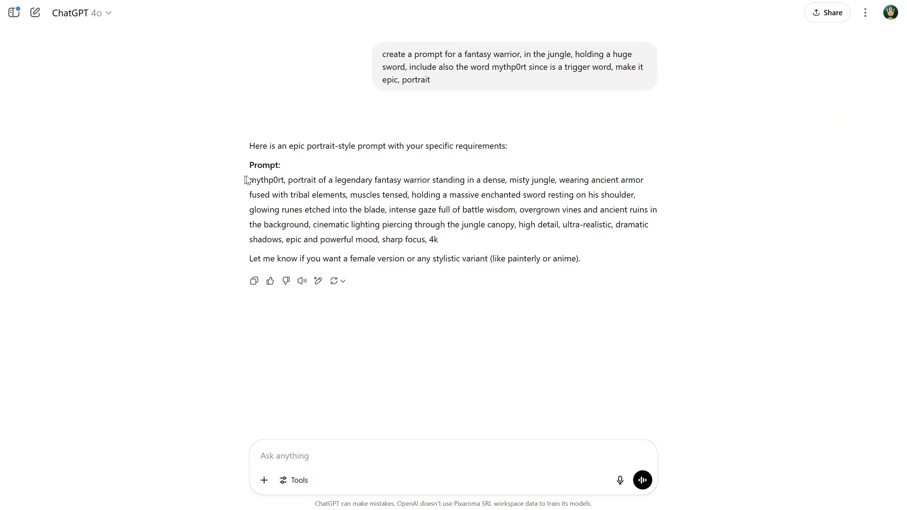
Copy ChatGPT's warrior prompt, replace the CLIP Text Encode (Prompt) text in ComfyUI with it and run the workflow
left_click_drag(247, 180, 469, 239)
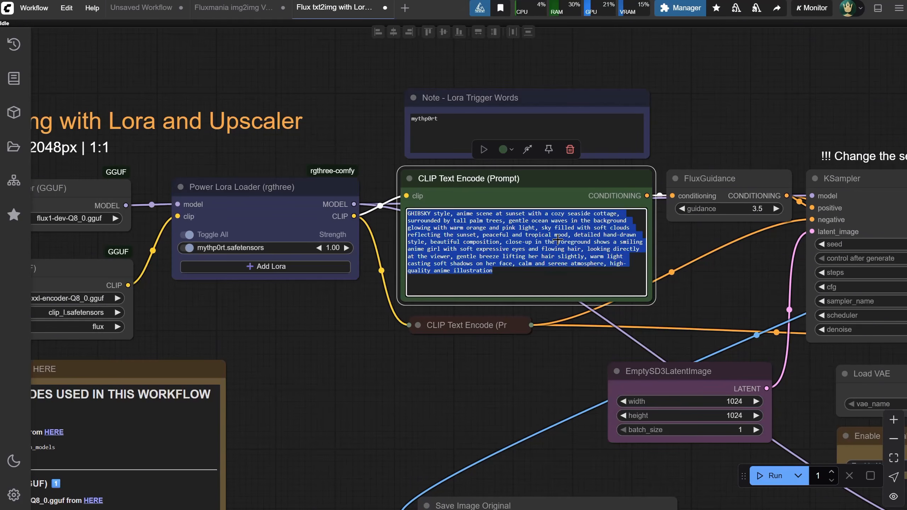
key("ctrl+v")
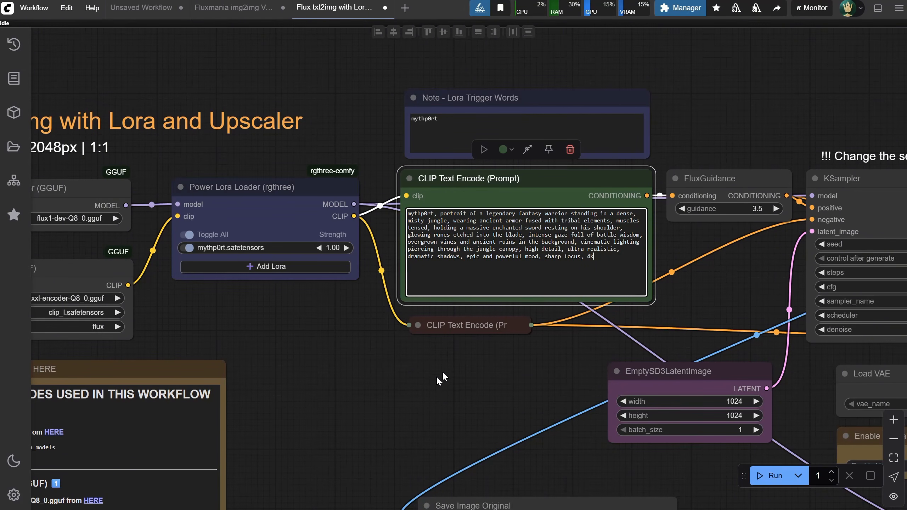
left_click(430, 373)
scroll(457, 341, "down", 1)
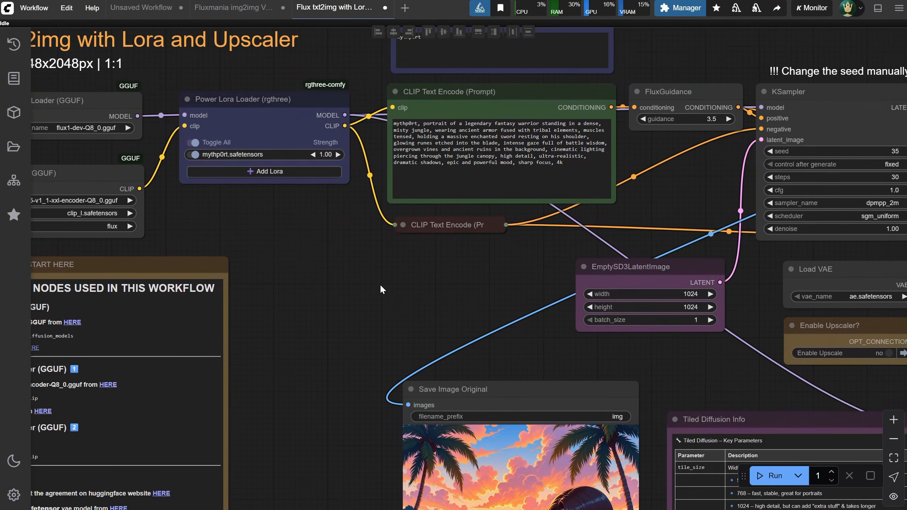
scroll(396, 327, "up", 8)
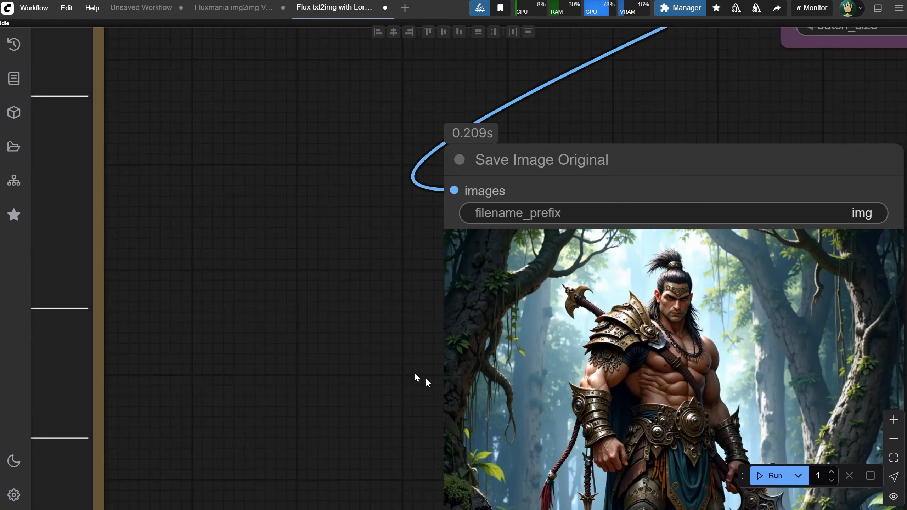
Set Enable Upscale to yes in the Enable Upscaler? node and run the workflow again
left_click_drag(425, 382, 207, 164)
scroll(267, 174, "up", 6)
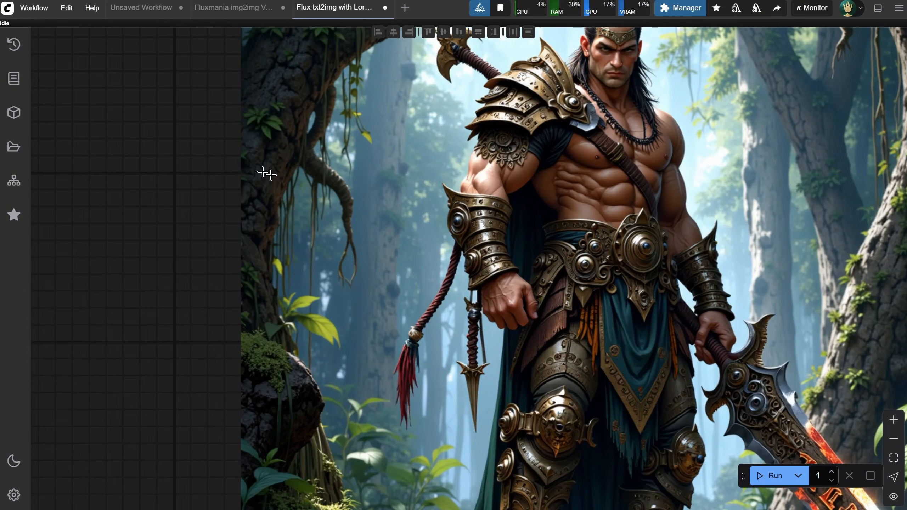
left_click_drag(186, 82, 166, 82)
left_click_drag(151, 269, 126, 111)
scroll(126, 111, "down", 5)
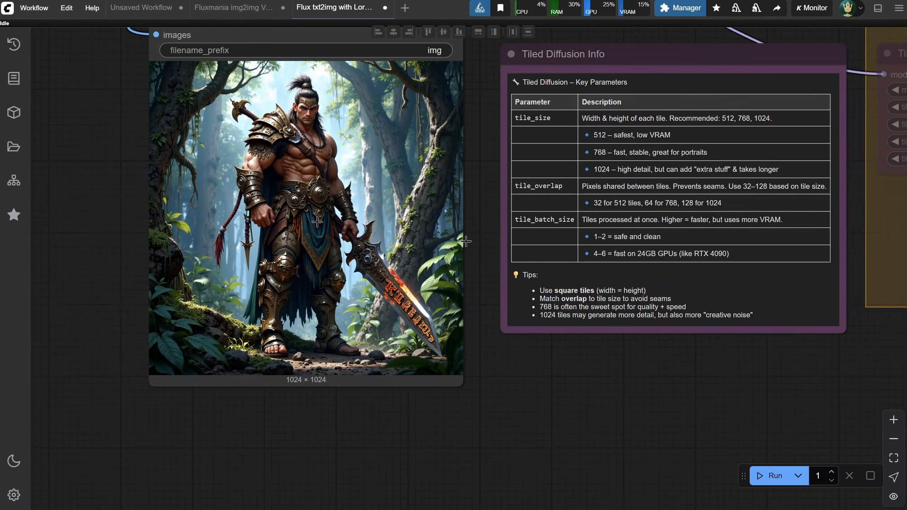
left_click_drag(474, 184, 475, 321)
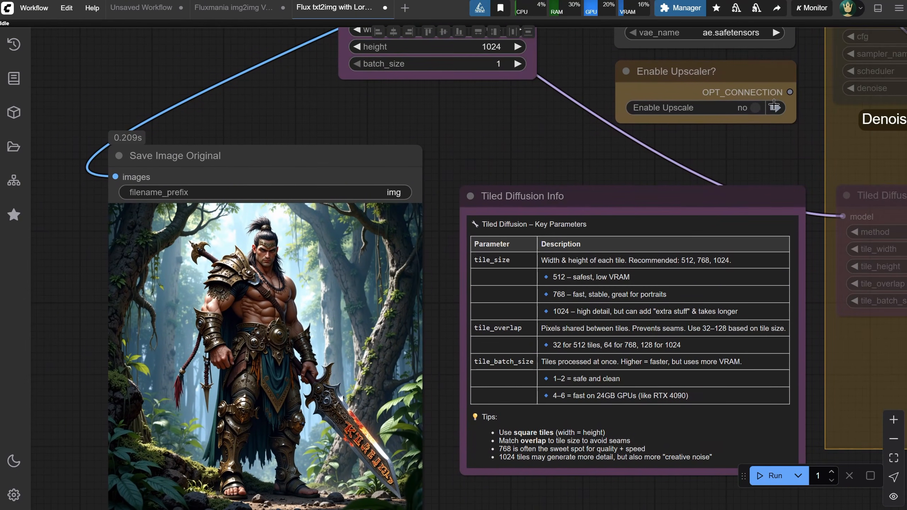
left_click(753, 109)
left_click(771, 476)
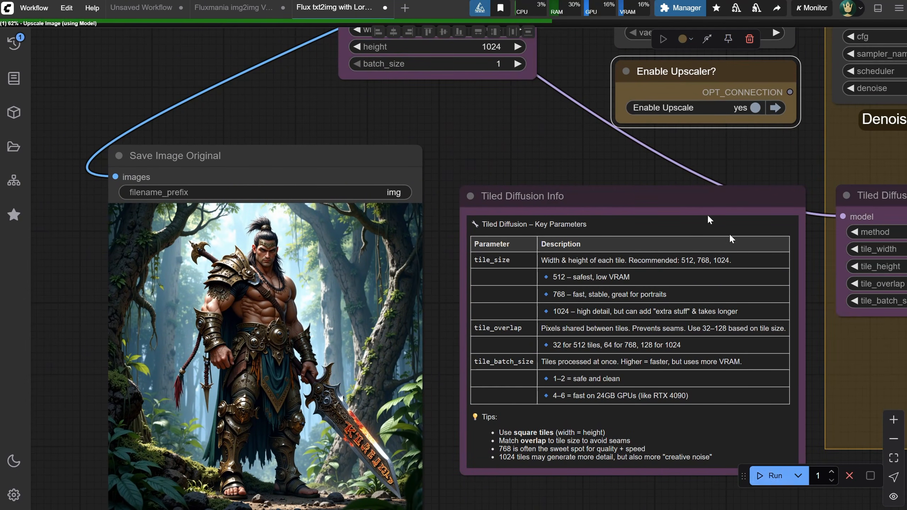
Examine the upscaled warrior image up close, checking the face, armor and belt details
scroll(707, 214, "down", 5)
left_click_drag(823, 385, 582, 427)
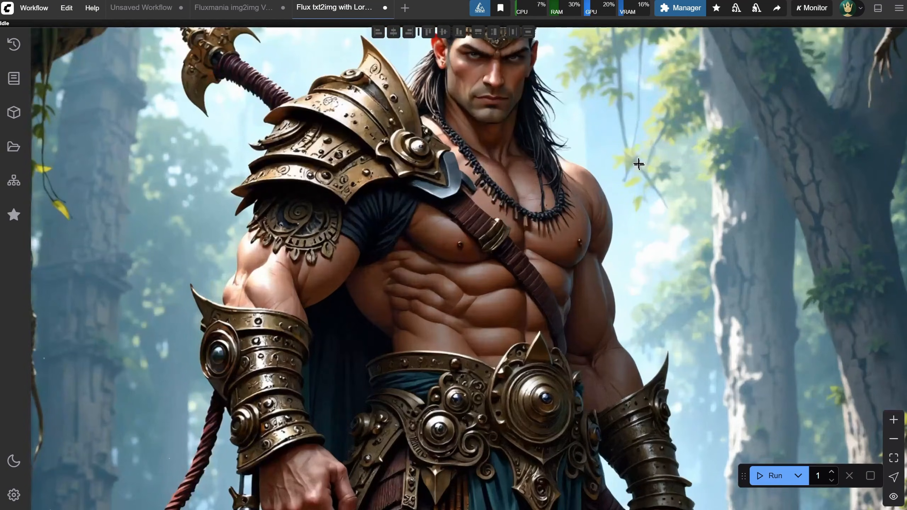
left_click_drag(580, 115, 607, 293)
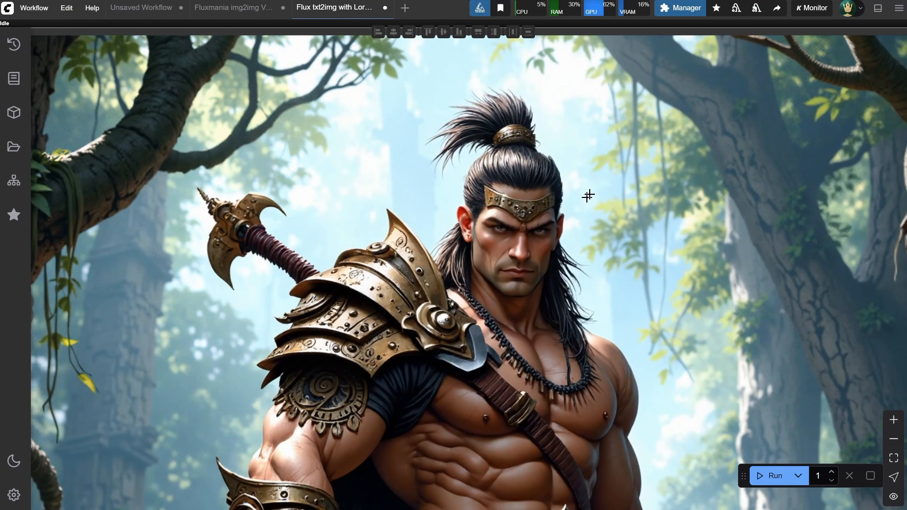
left_click_drag(592, 195, 627, 67)
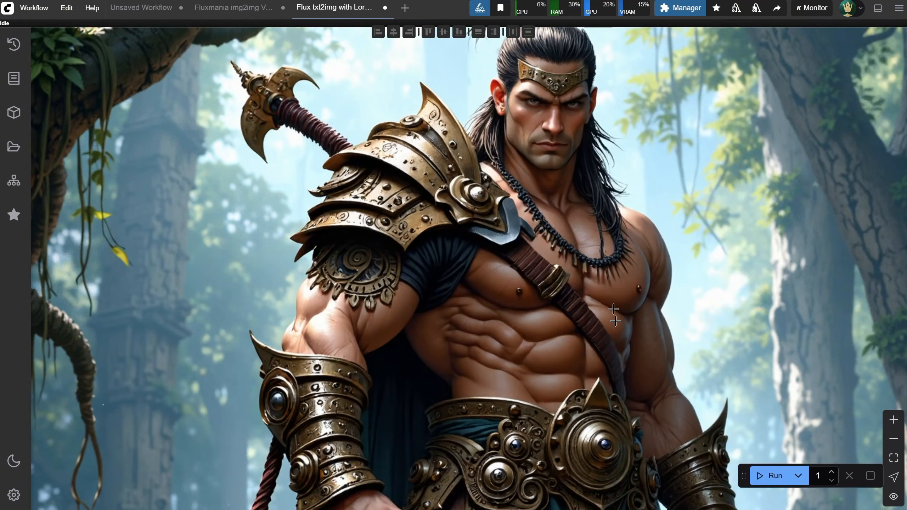
left_click_drag(622, 360, 633, 167)
left_click_drag(635, 346, 642, 104)
left_click_drag(634, 385, 617, 146)
scroll(617, 146, "down", 2)
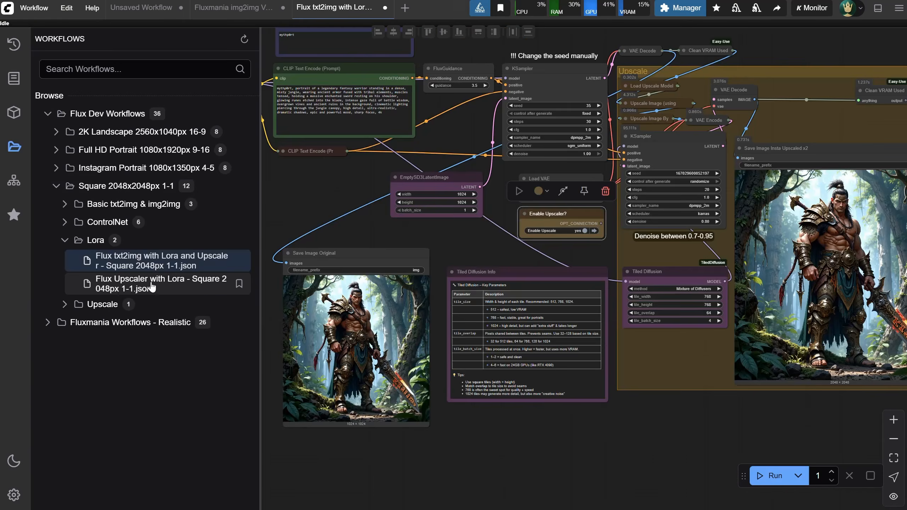
Open the Flux Upscaler with Lora - Square 2048px 1-1 workflow and examine its LoRA, prompt and image loading nodes
left_click(150, 283)
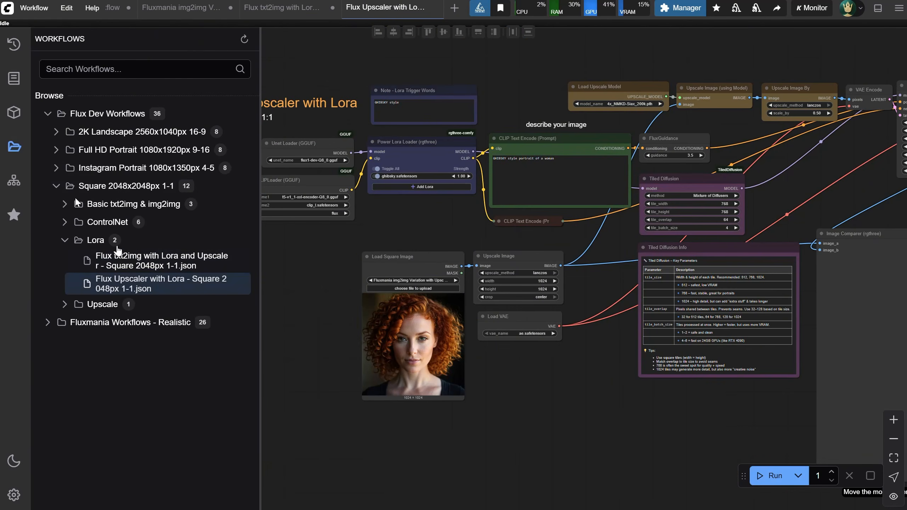
left_click(14, 146)
scroll(293, 228, "up", 2)
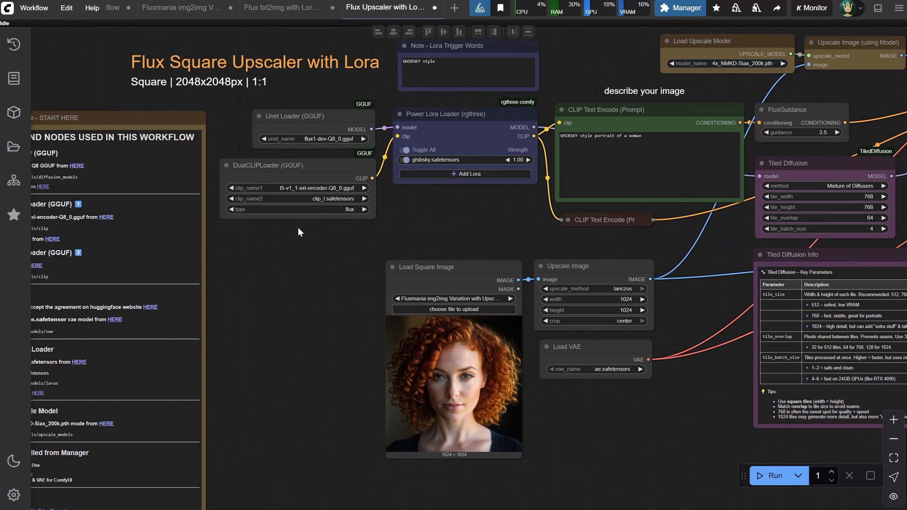
mouse_move(315, 239)
left_mouse_down()
mouse_move(327, 227)
mouse_move(319, 236)
left_mouse_up()
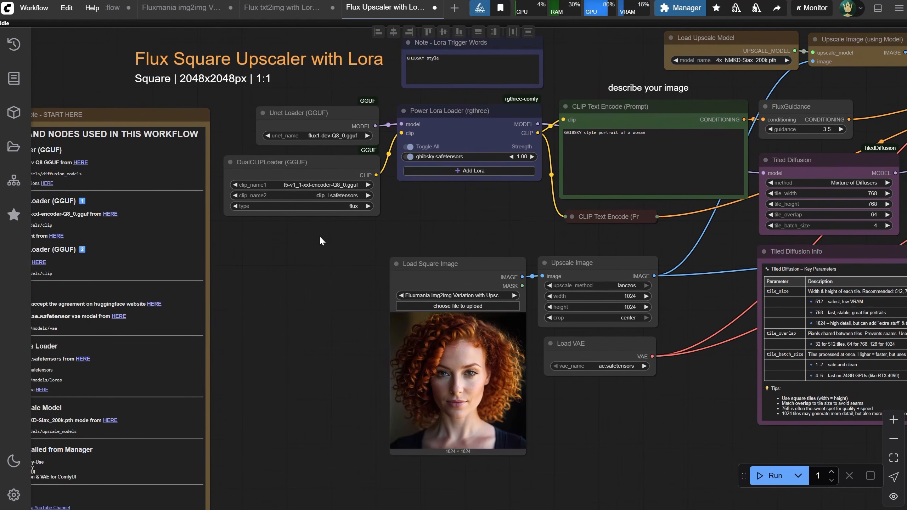
scroll(452, 221, "up", 1)
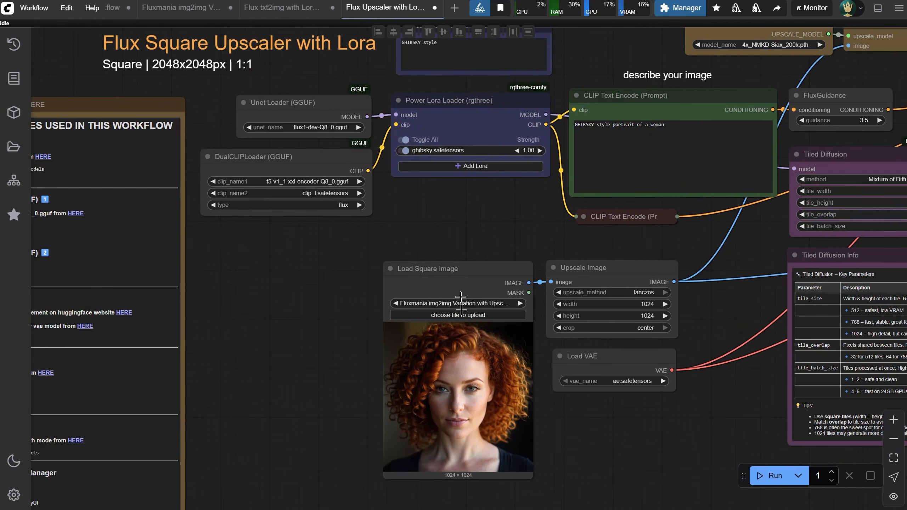
scroll(502, 213, "down", 2)
left_click_drag(507, 213, 345, 206)
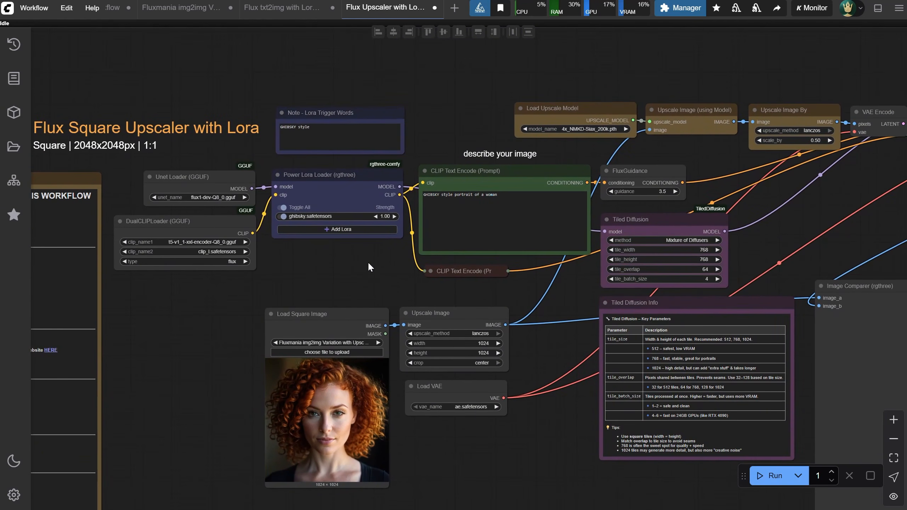
Toggle all LoRAs off and back on in the Power Lora Loader node
left_click(339, 196)
left_click(402, 99)
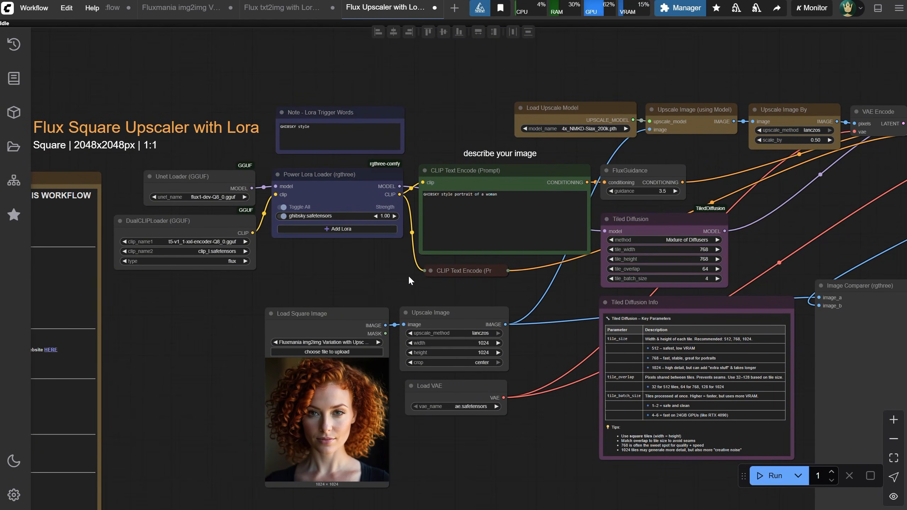
left_click_drag(798, 233, 788, 185)
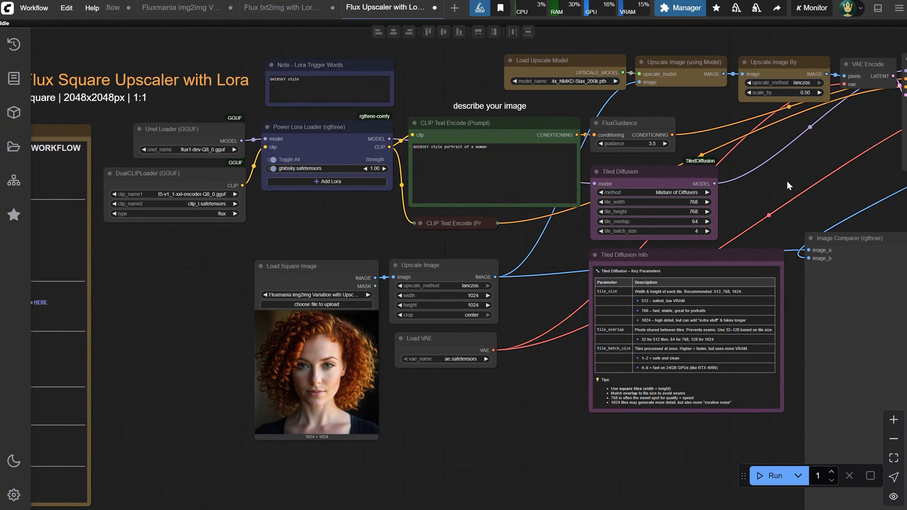
left_click(273, 159)
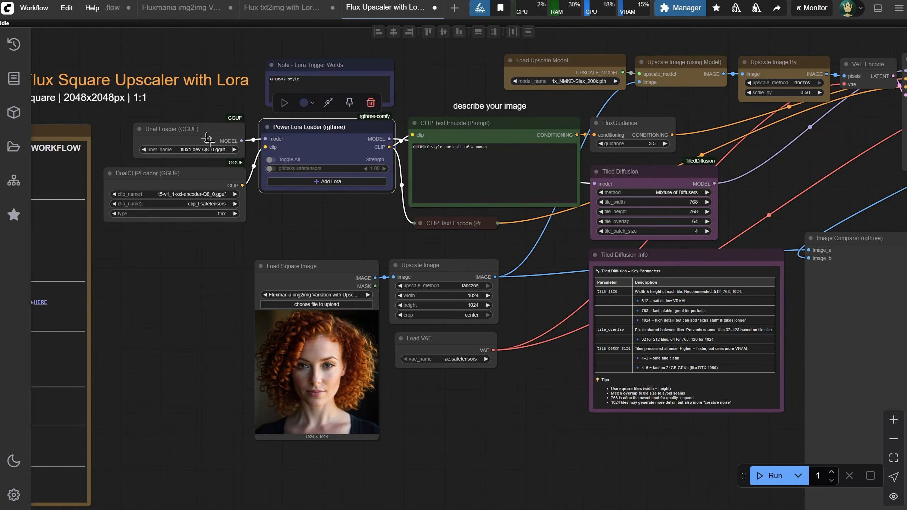
left_click(270, 159)
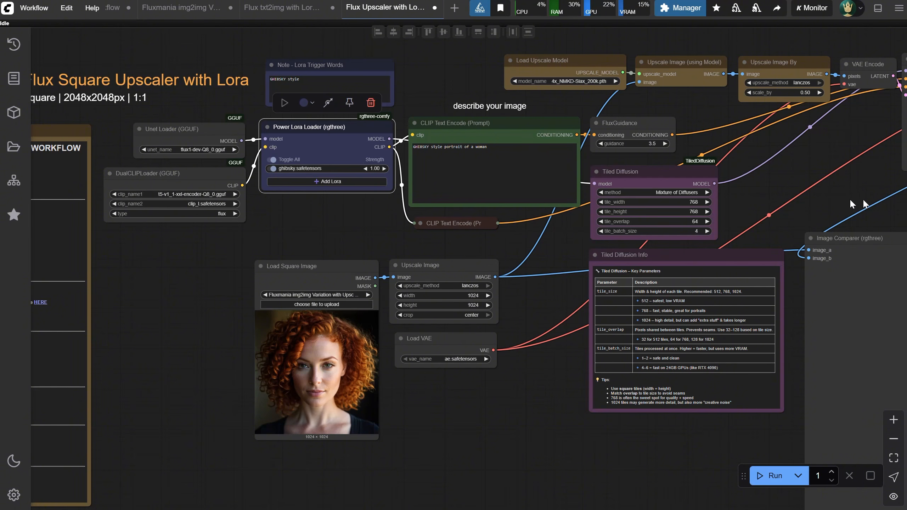
left_click_drag(224, 233, 276, 226)
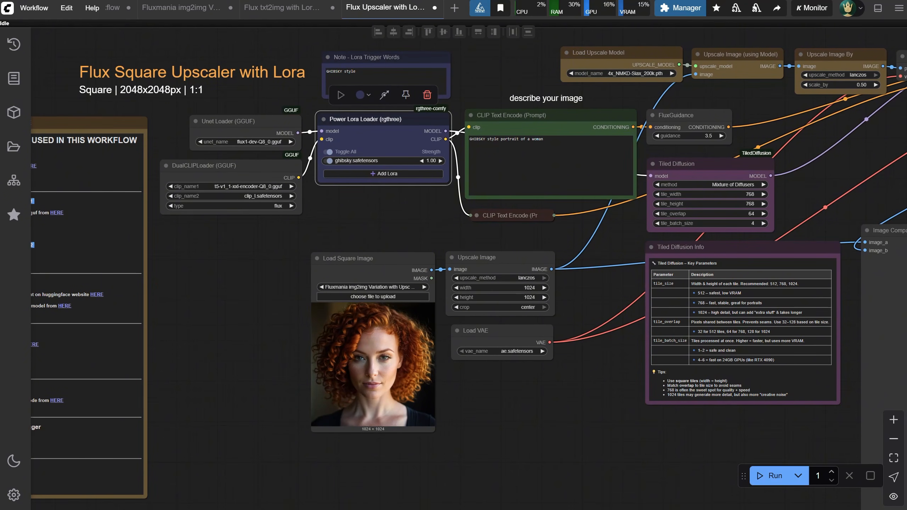
Open the Flux txt2img Collage with CN Pose and Upscaler workflow from Flux Dev Workflows, Square 2048x2048px 1-1, ControlNet
left_click(13, 146)
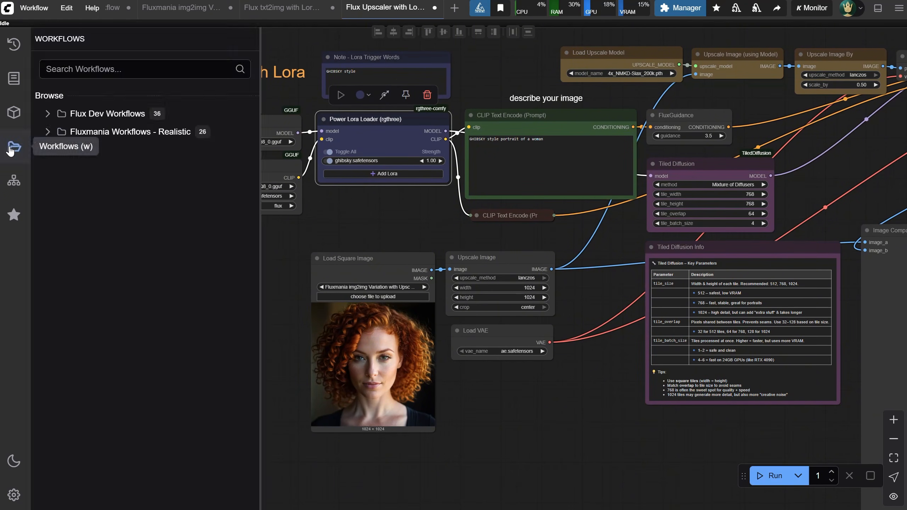
left_click(47, 114)
left_click(56, 186)
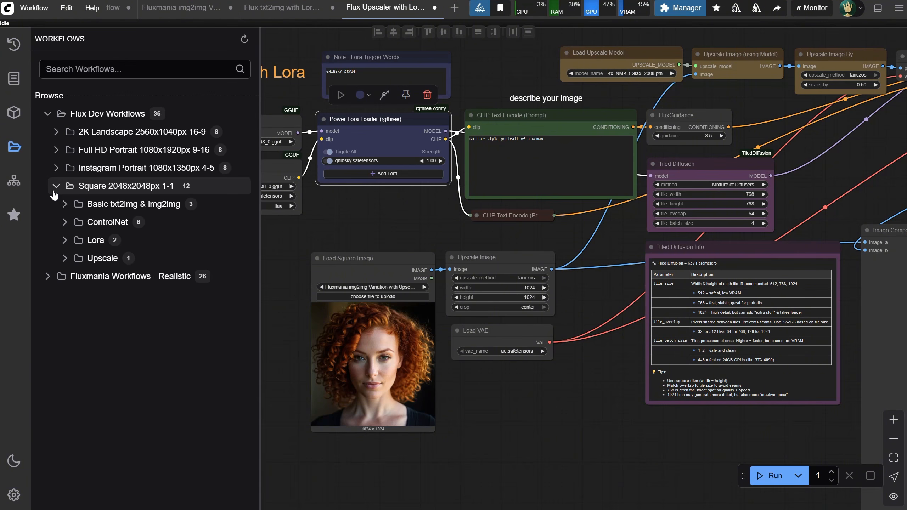
left_click(64, 222)
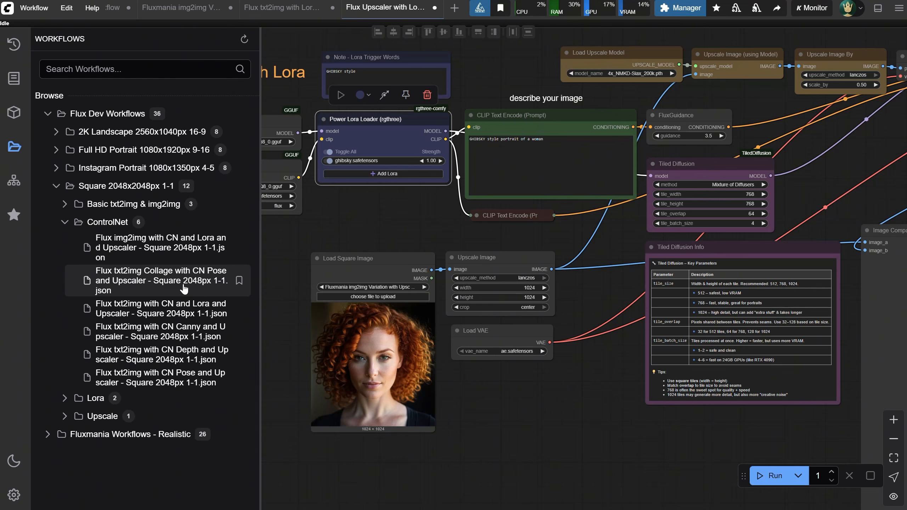
left_click(181, 289)
left_click(14, 147)
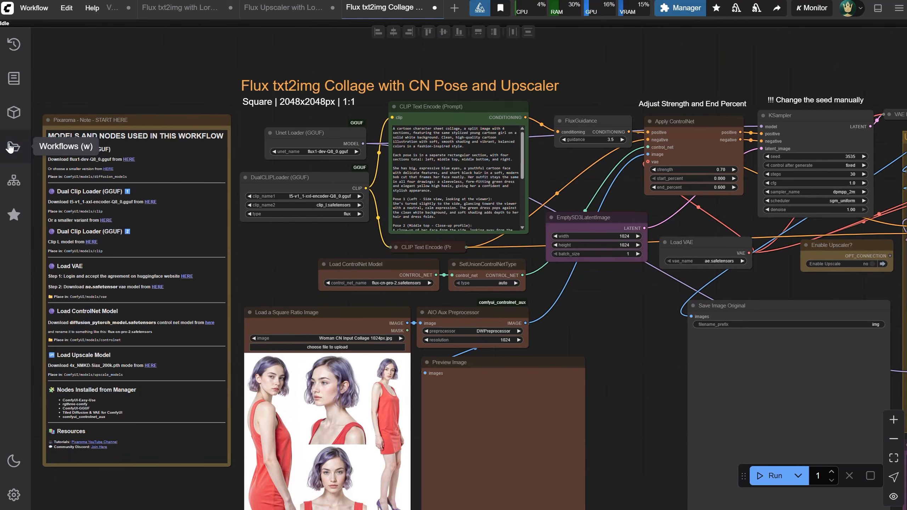
Review the four-pose collage prompt and the woman collage input image, and run the workflow
scroll(275, 252, "up", 2)
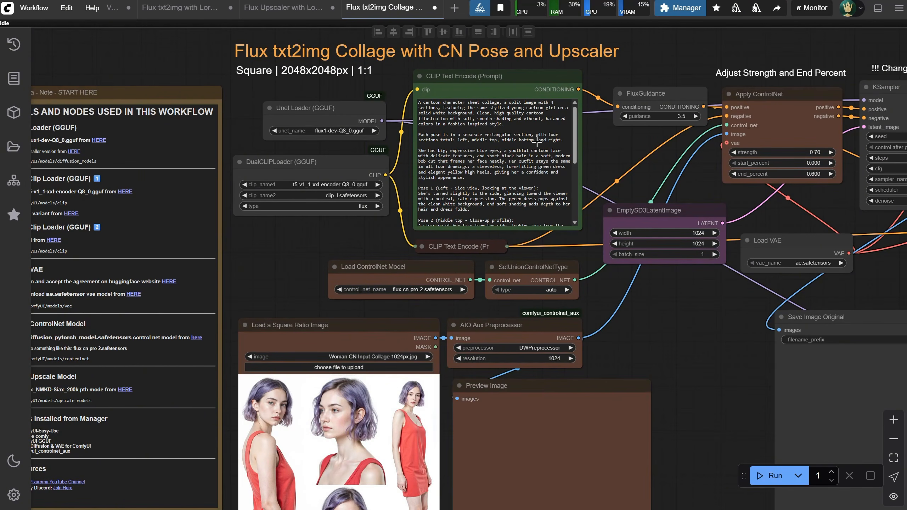
left_click(577, 179)
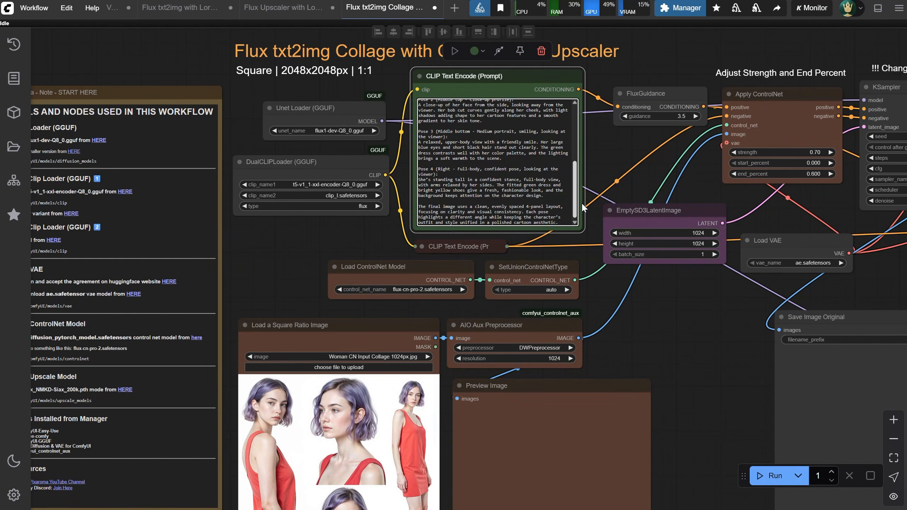
left_click_drag(673, 357, 678, 195)
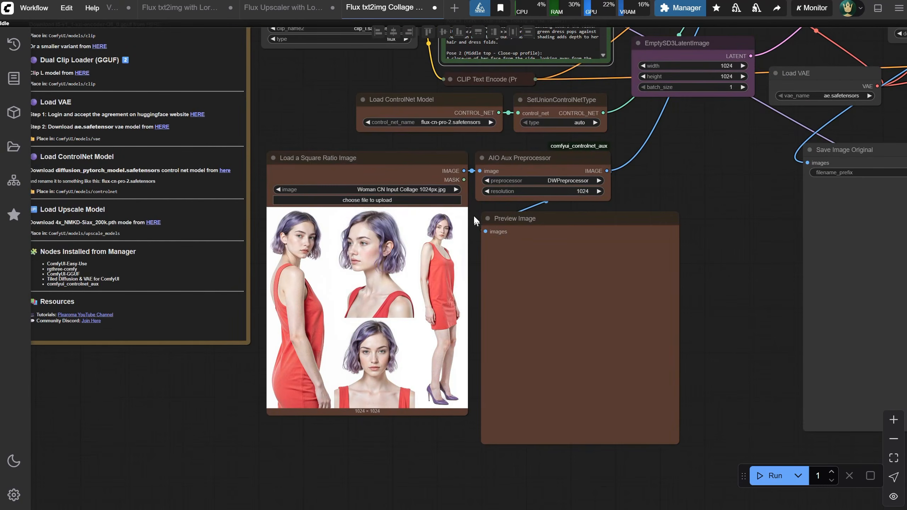
scroll(473, 215, "up", 1)
left_click(767, 476)
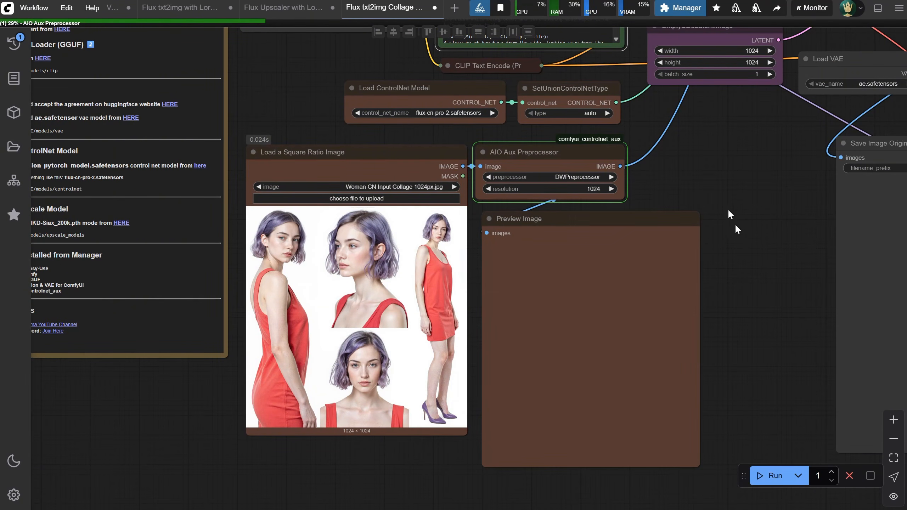
Examine the pose preview, the rest of the prompt and the generated collage against the input image
left_click_drag(752, 174, 604, 215)
scroll(677, 354, "down", 1)
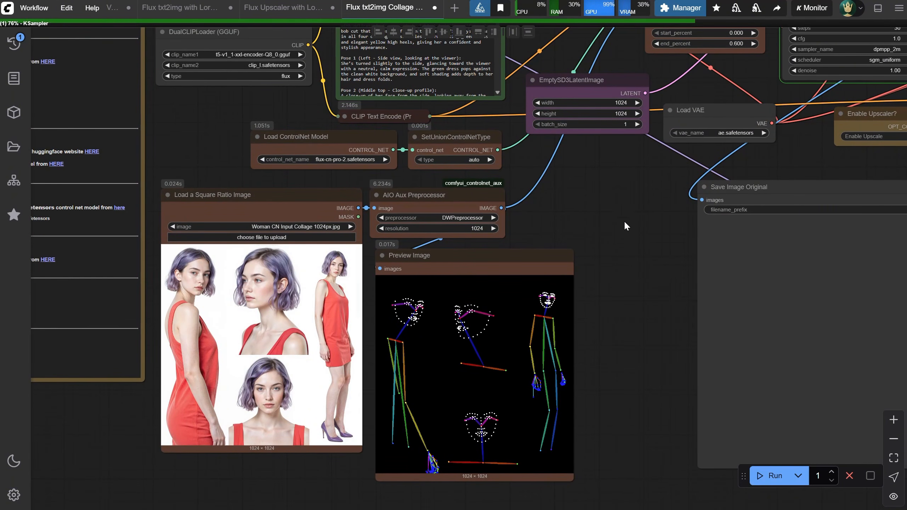
left_click_drag(620, 210, 508, 397)
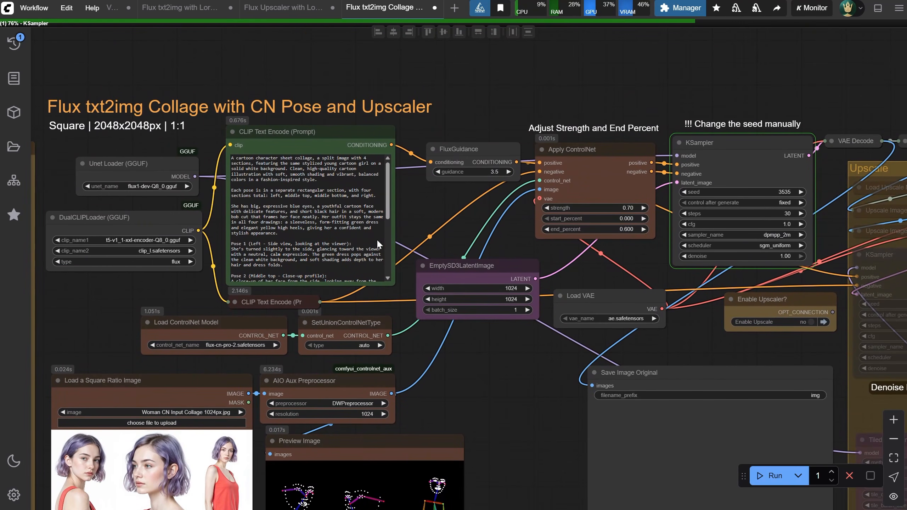
left_click_drag(387, 179, 385, 262)
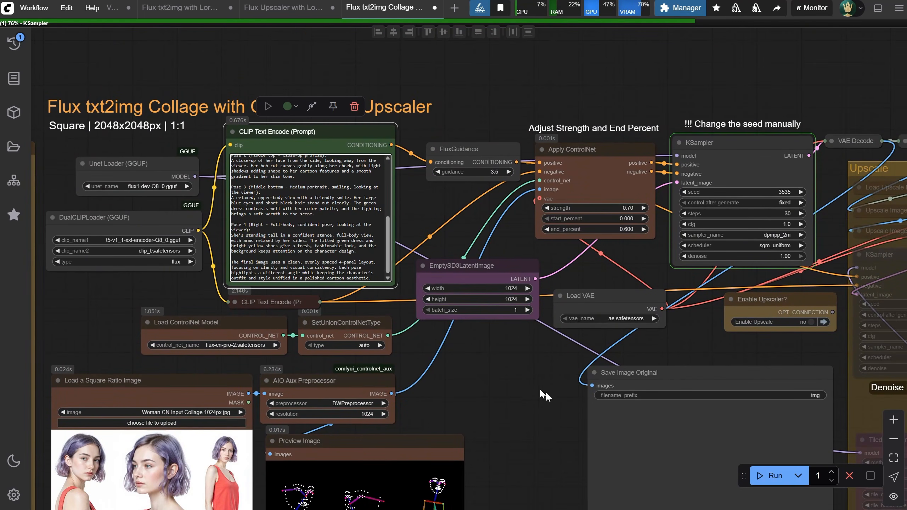
left_click_drag(502, 379, 346, 330)
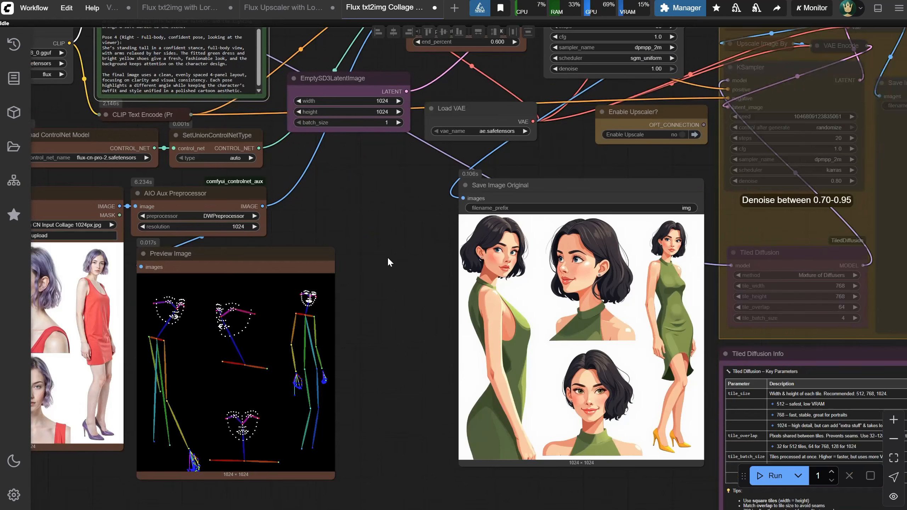
left_click_drag(387, 257, 569, 246)
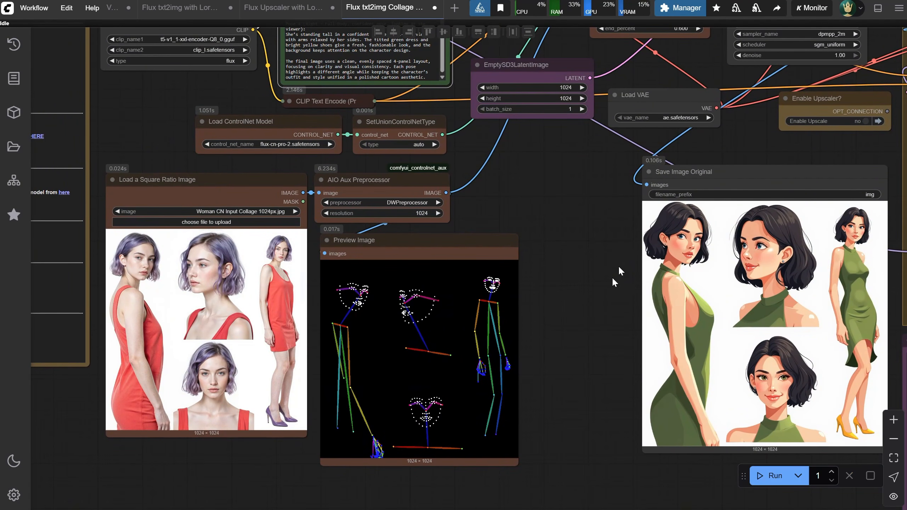
left_click_drag(586, 242, 494, 236)
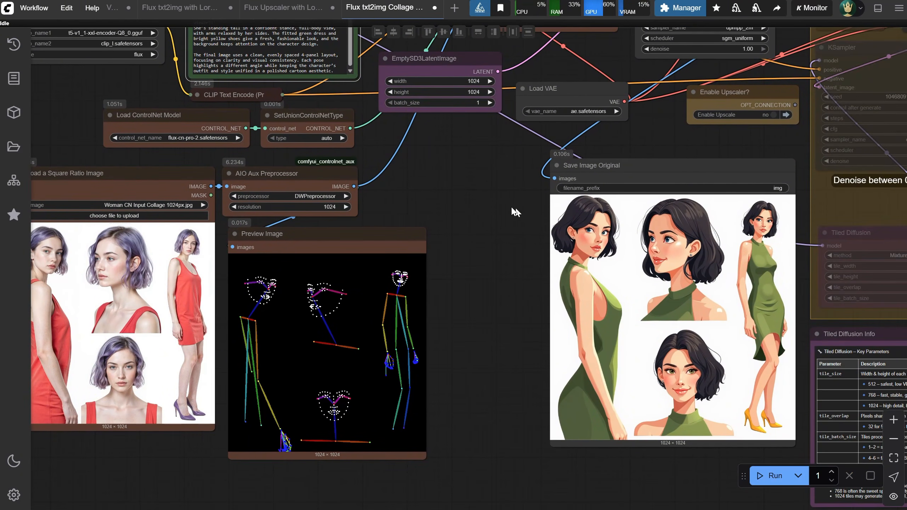
Copy the collage prompt and ask ChatGPT to adapt it for a woman with blonde hair, a black dress, red shoes and a red hat
left_click_drag(513, 209, 645, 374)
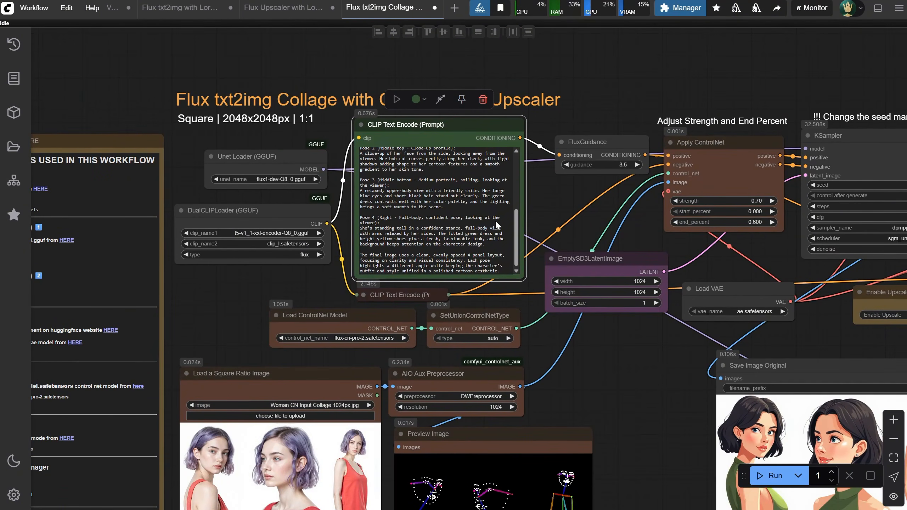
left_click(479, 212)
key("ctrl+a")
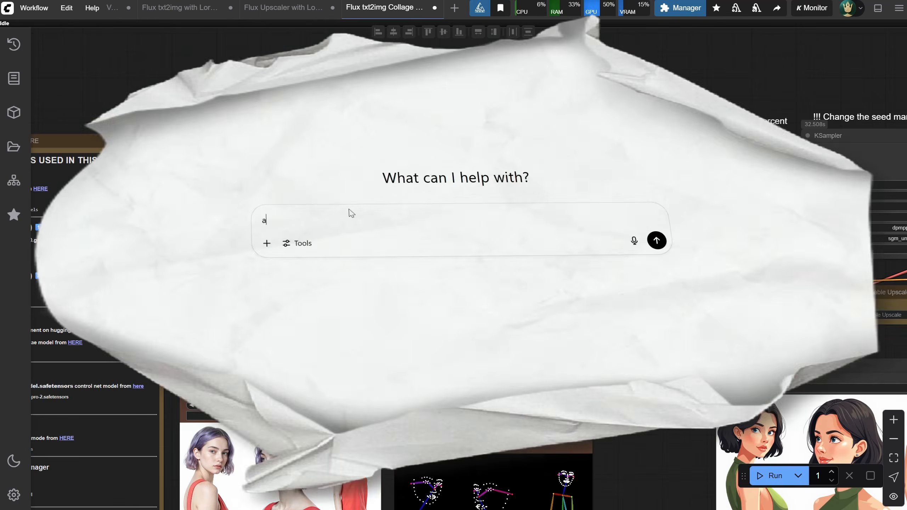
type("adapt the prompt f")
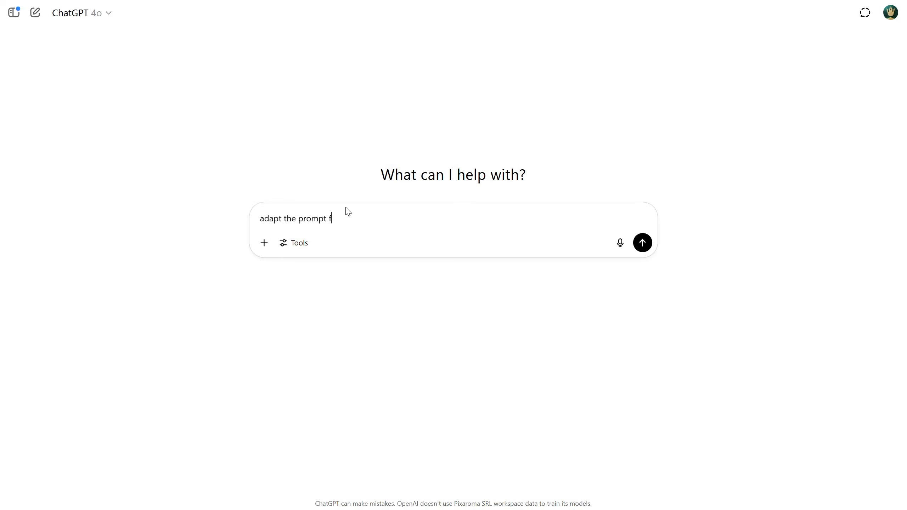
type("or a woman with blonde hair wearing")
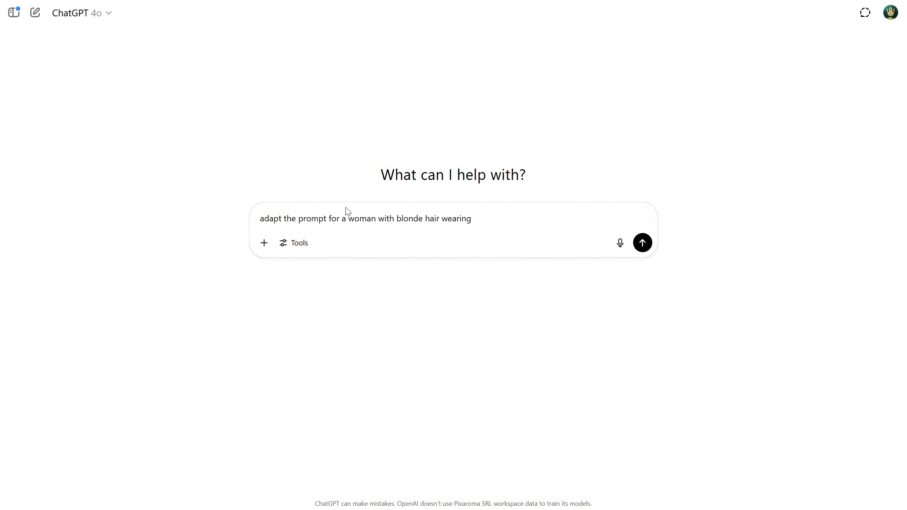
type(" a black dress and red shoes")
key("shift+Return")
key("shift+Return")
key("ctrl+v")
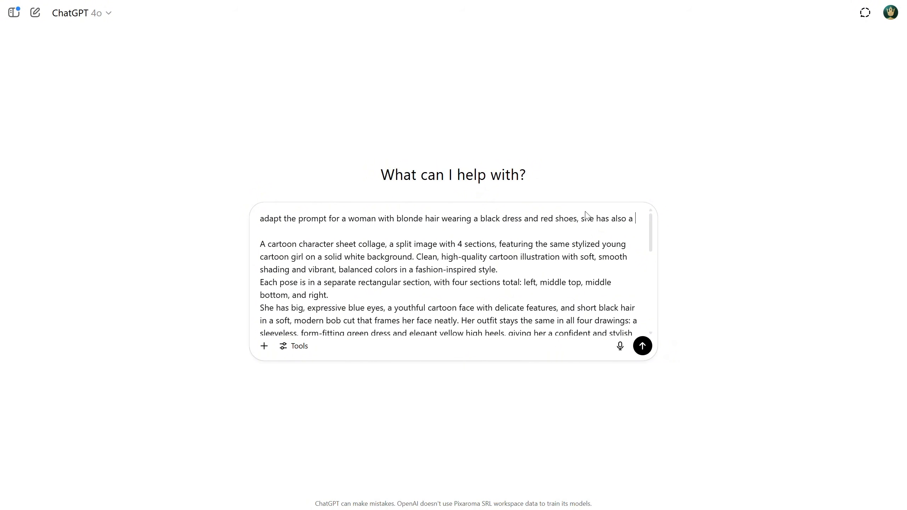
type("red hat")
key("Return")
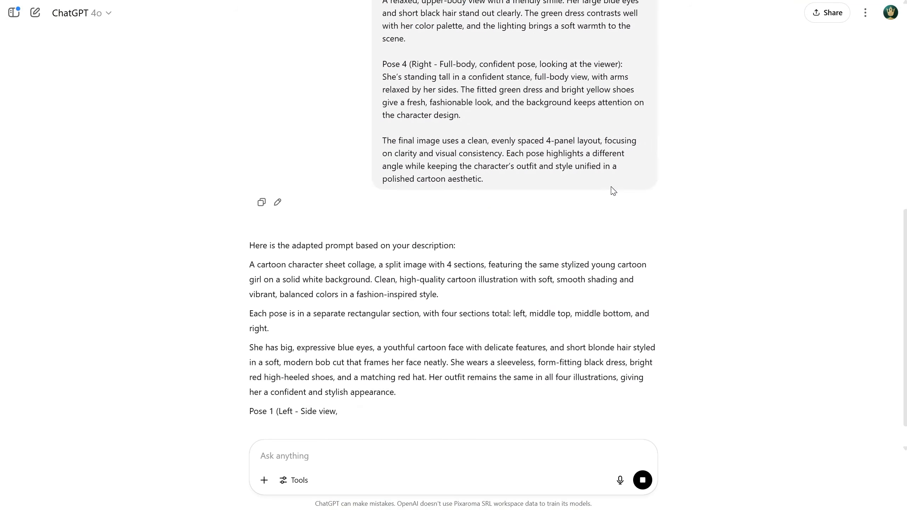
Copy ChatGPT's adapted prompt, replace the CLIP Text Encode (Prompt) text in ComfyUI with it and run the workflow
left_click_drag(249, 73, 587, 348)
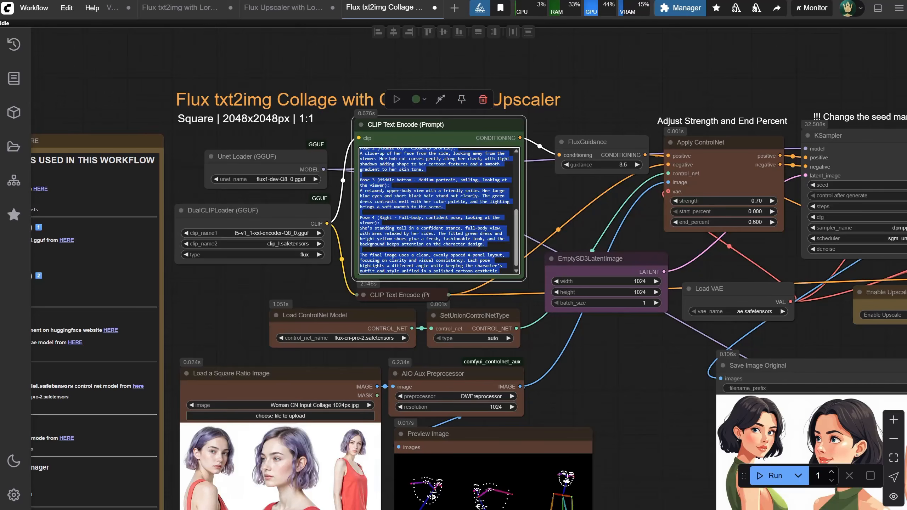
scroll(397, 211, "down", 3)
key("ctrl+a")
key("ctrl+v")
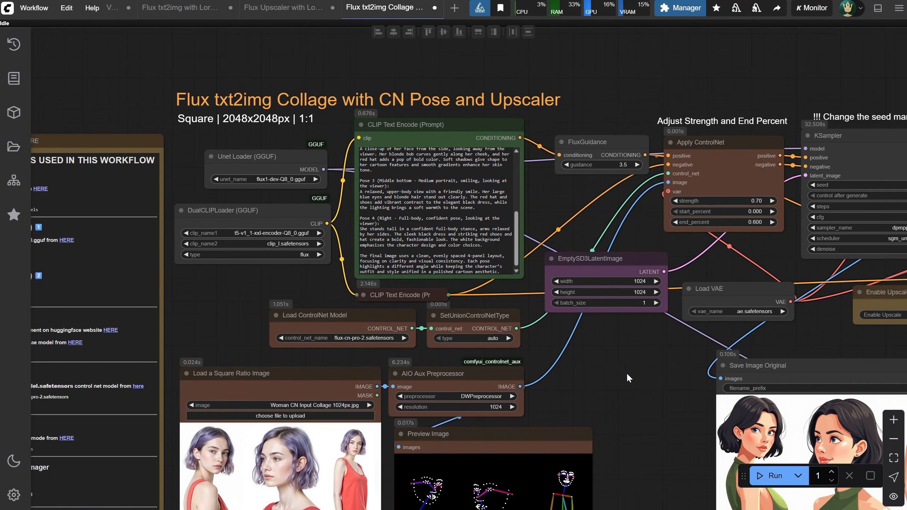
left_click(773, 481)
Set the KSampler seed to 3536 and run the collage workflow again
left_click_drag(676, 430, 530, 253)
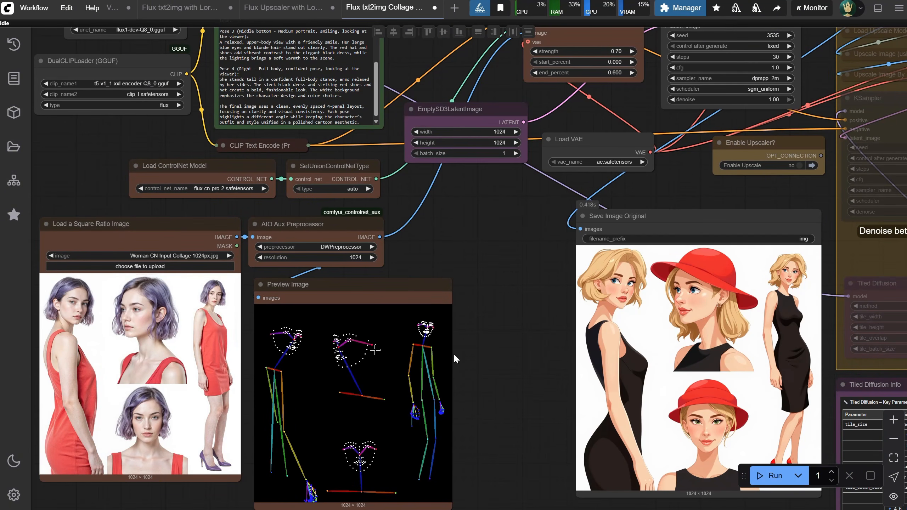
left_click_drag(507, 301, 409, 334)
left_click(677, 76)
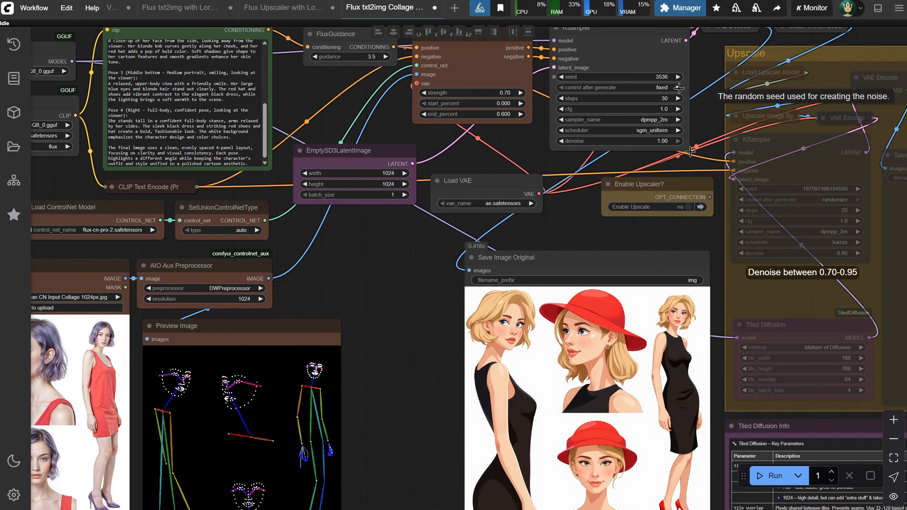
left_click(771, 475)
Examine the blonde character collage up close and compare it with the newly generated version
left_click_drag(412, 383, 421, 329)
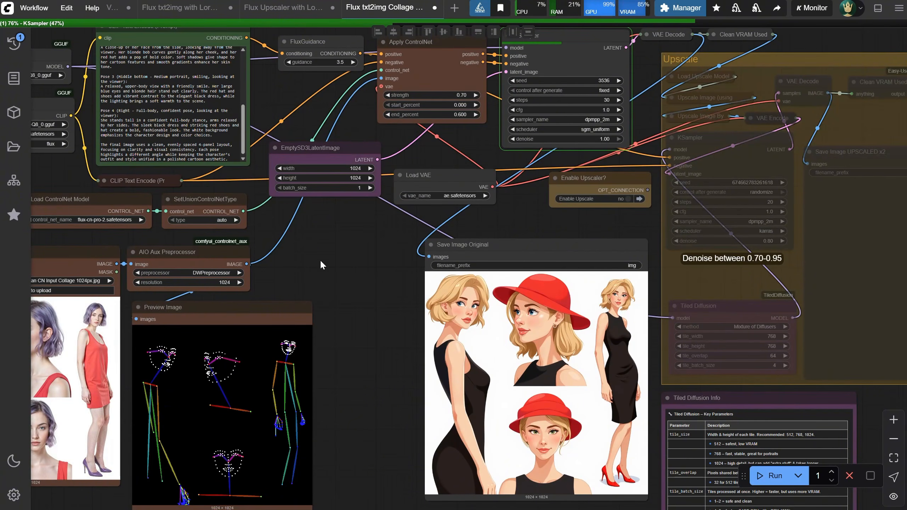
left_click_drag(320, 260, 531, 230)
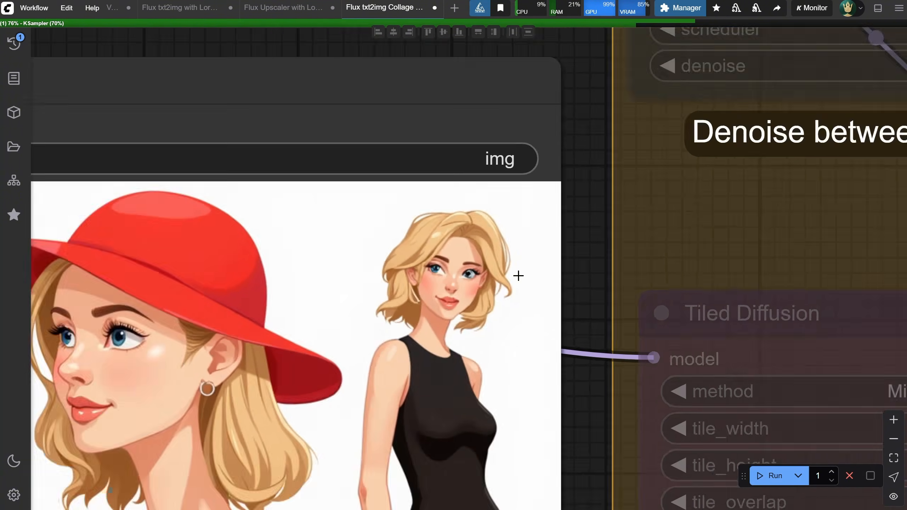
scroll(518, 275, "up", 4)
scroll(496, 308, "down", 10)
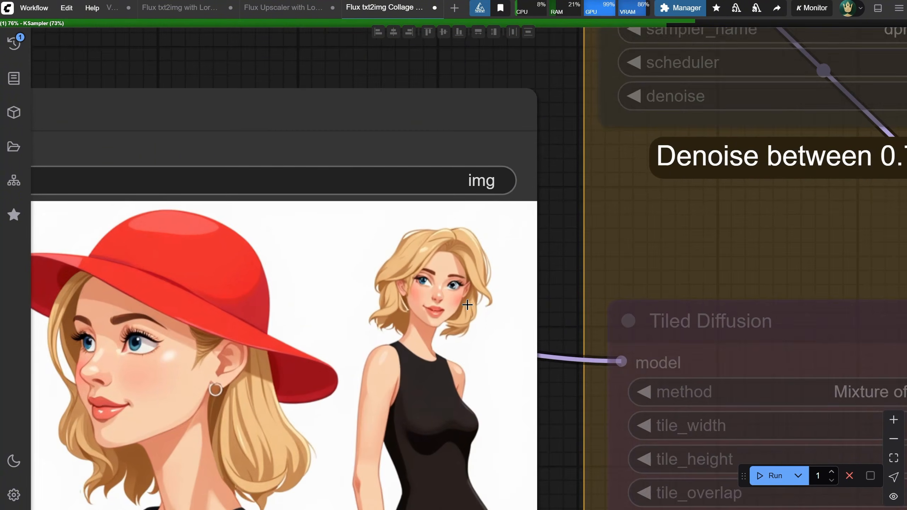
scroll(471, 277, "down", 8)
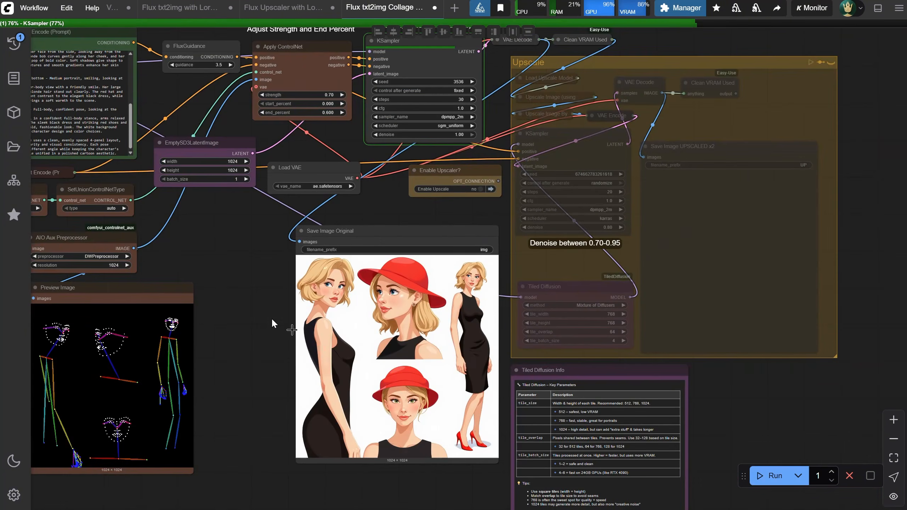
scroll(273, 318, "up", 4)
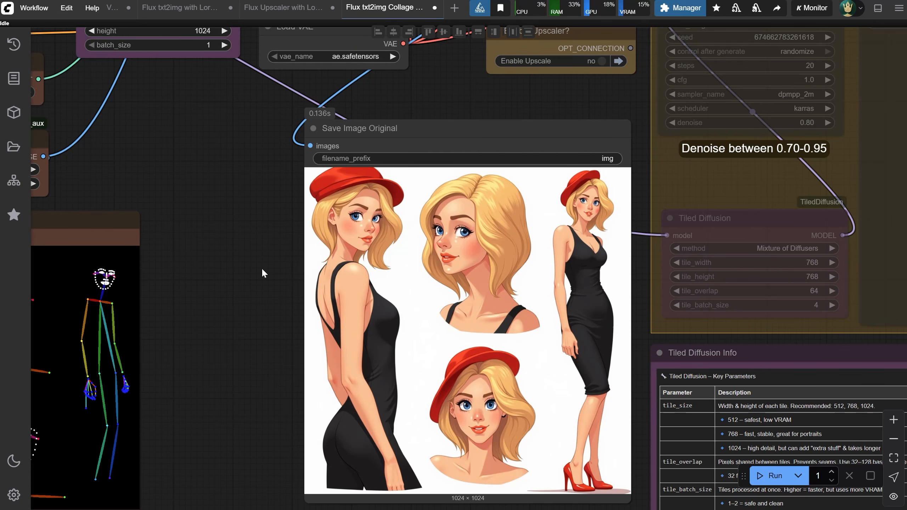
Switch Enable Upscale to yes and back to no in the Enable Upscaler? node
scroll(553, 304, "down", 6)
left_click(587, 168)
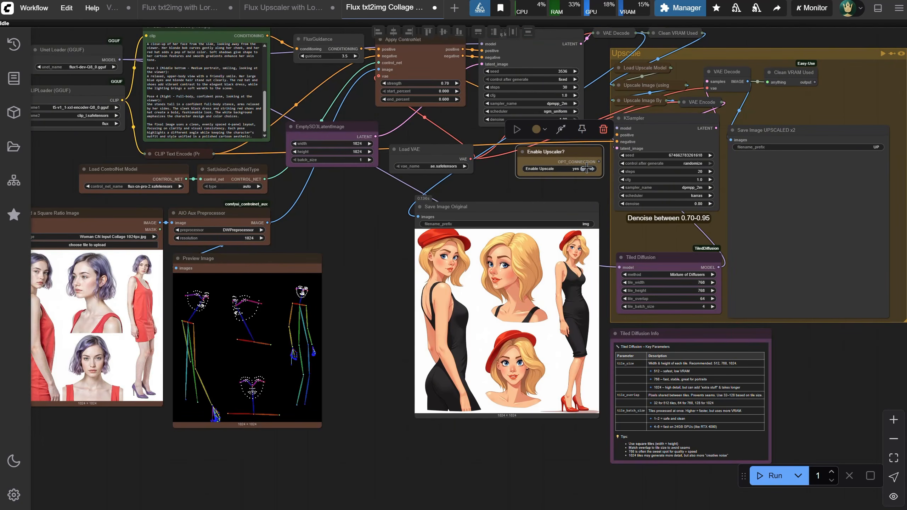
left_click(587, 168)
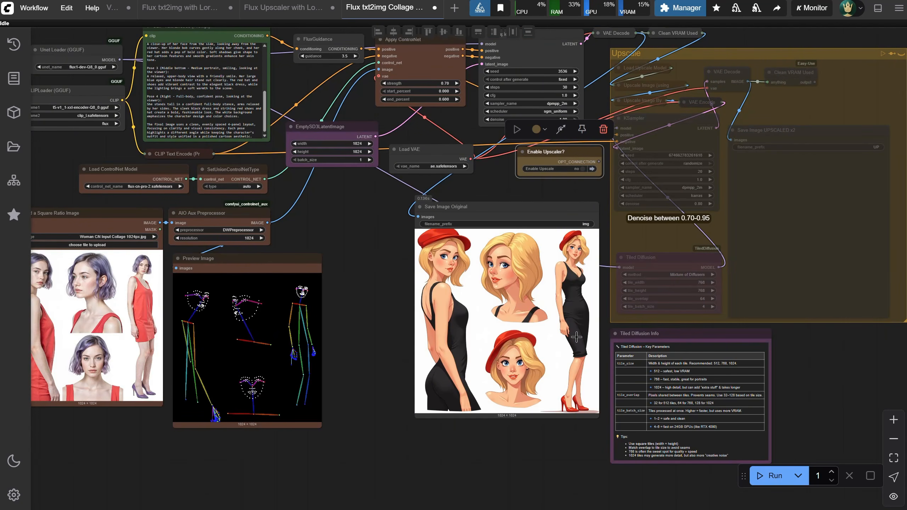
Open the workflow "Flux img2img with CN and Lora and Upscaler - Square 2048px 1-1" from the ControlNet folder
key("w")
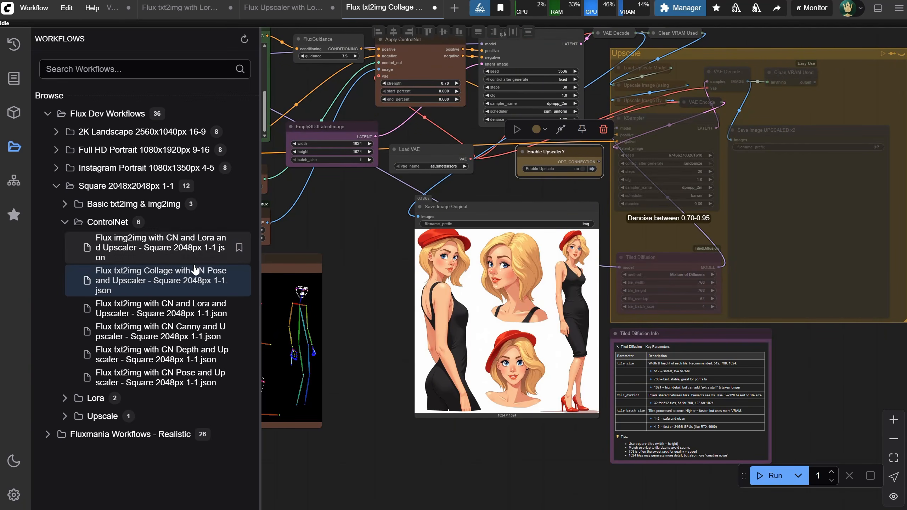
left_click(170, 248)
left_click(14, 146)
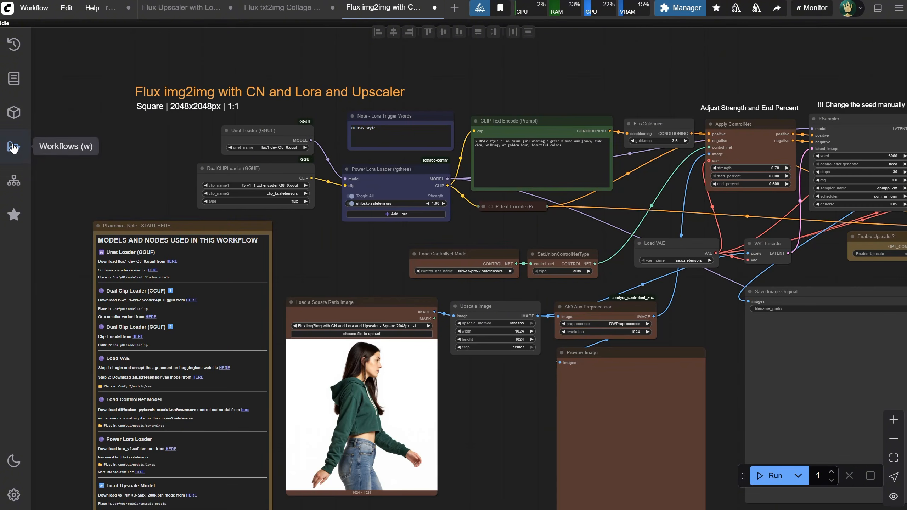
Run the img2img ControlNet and Lora workflow with the loaded photo of the woman in the green hoodie
scroll(323, 265, "down", 1)
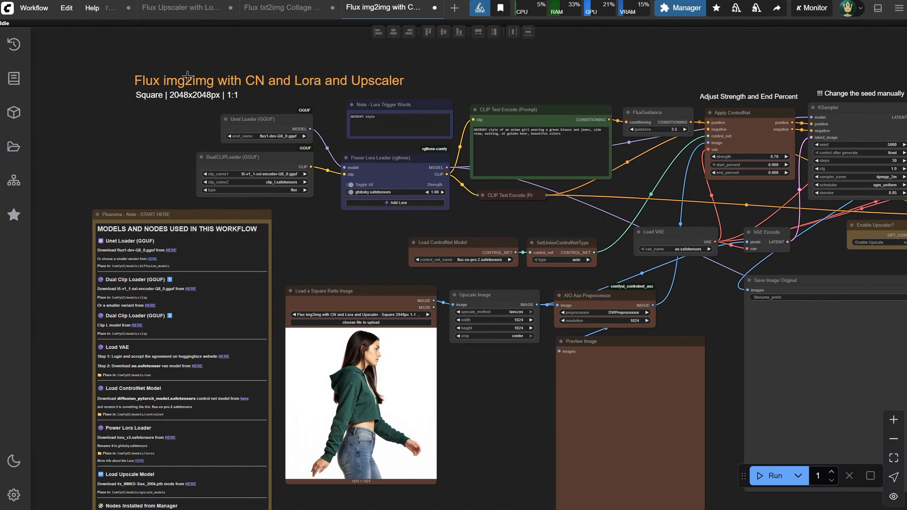
scroll(348, 245, "up", 3)
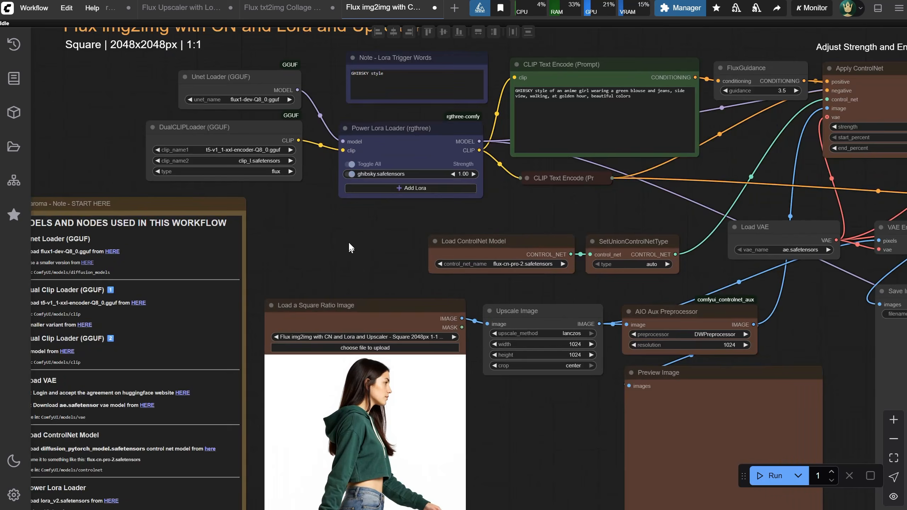
left_click_drag(364, 217, 285, 153)
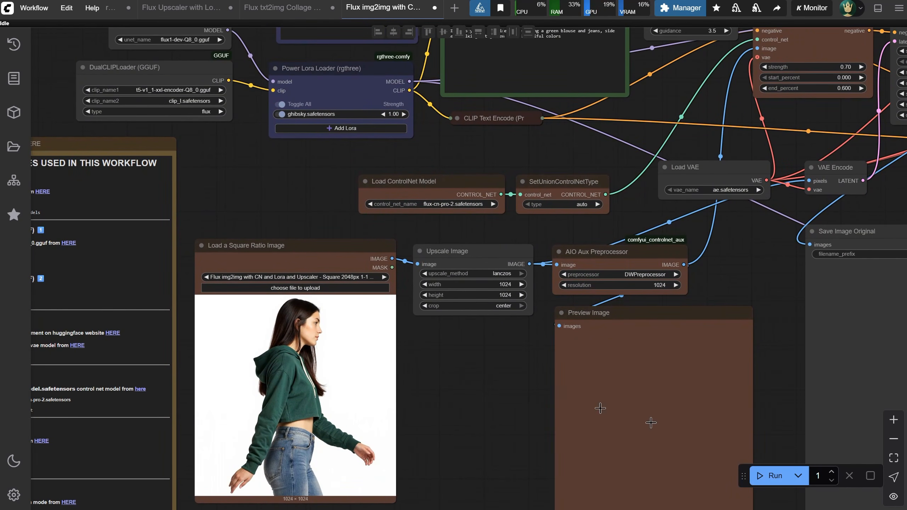
left_click(768, 475)
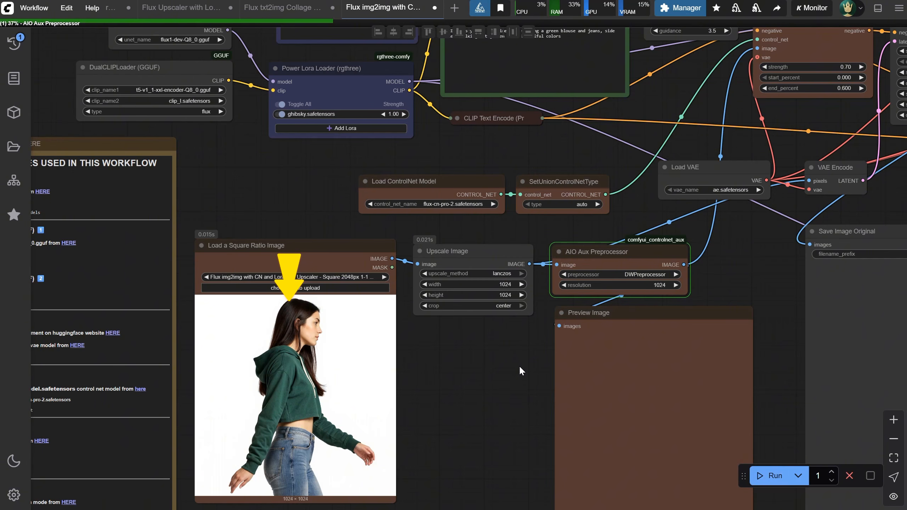
Review the source photo, the DWPreprocessor pose preview, the Lora loader and the KSampler settings while the img2img workflow runs
scroll(518, 366, "down", 2)
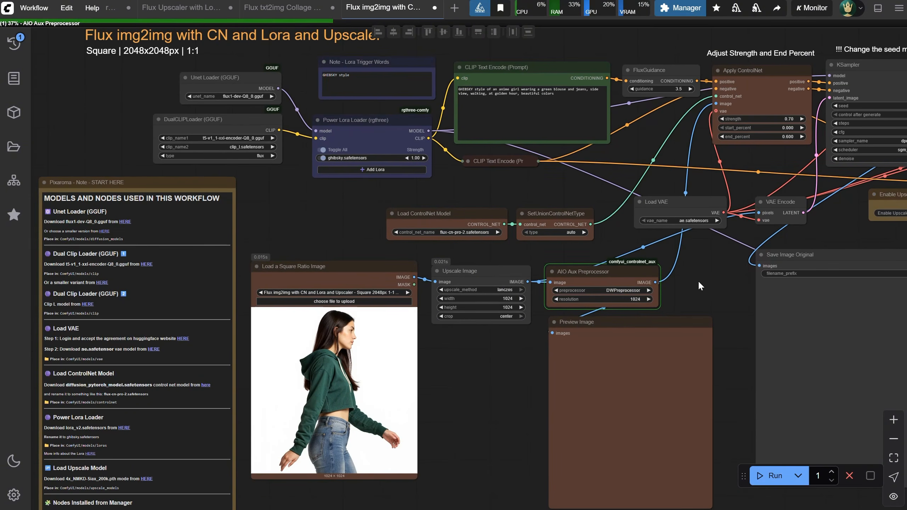
left_click_drag(697, 281, 512, 296)
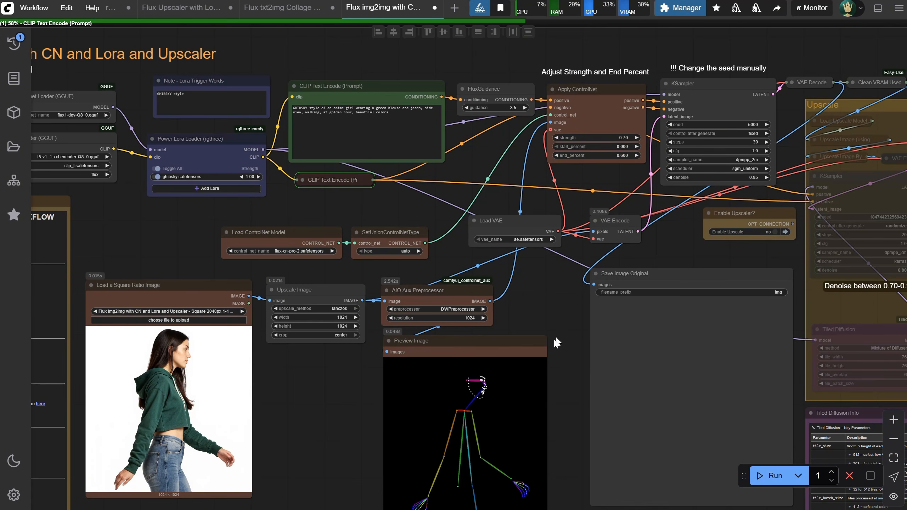
left_click_drag(529, 293, 460, 301)
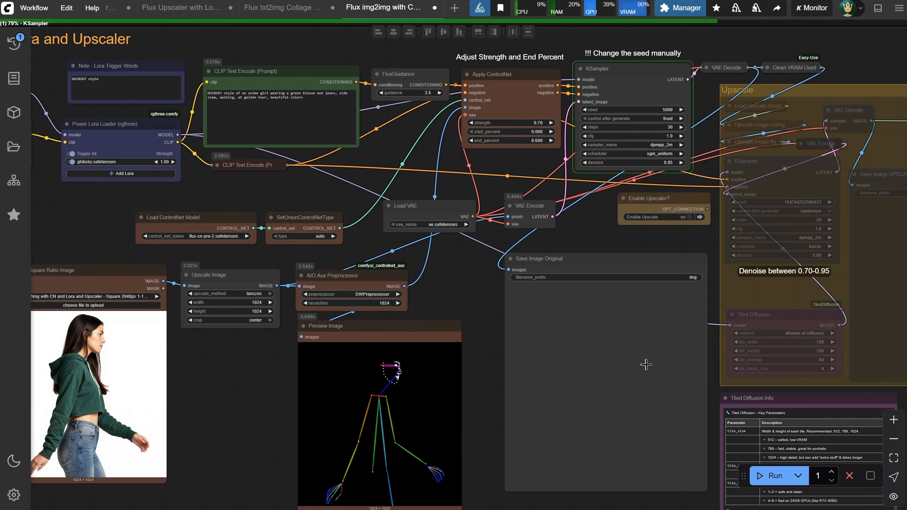
left_click_drag(268, 377, 354, 383)
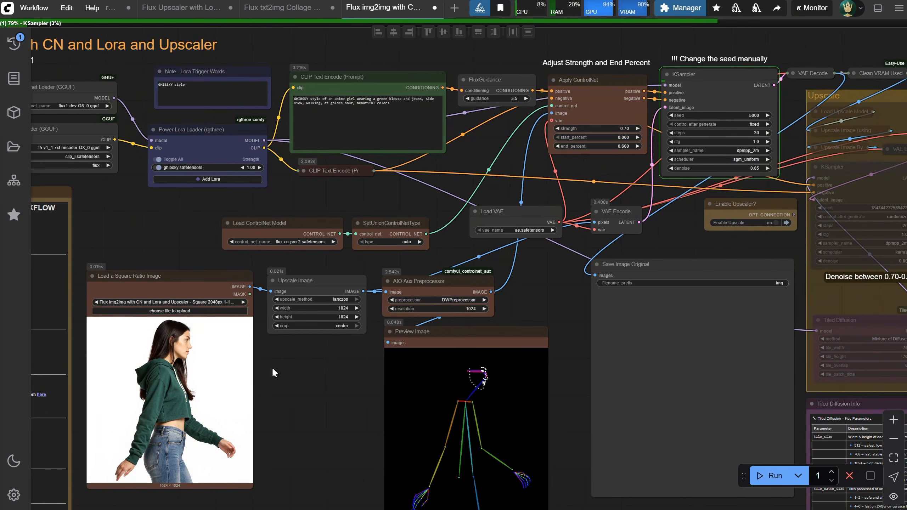
scroll(280, 367, "down", 4)
scroll(281, 368, "up", 3)
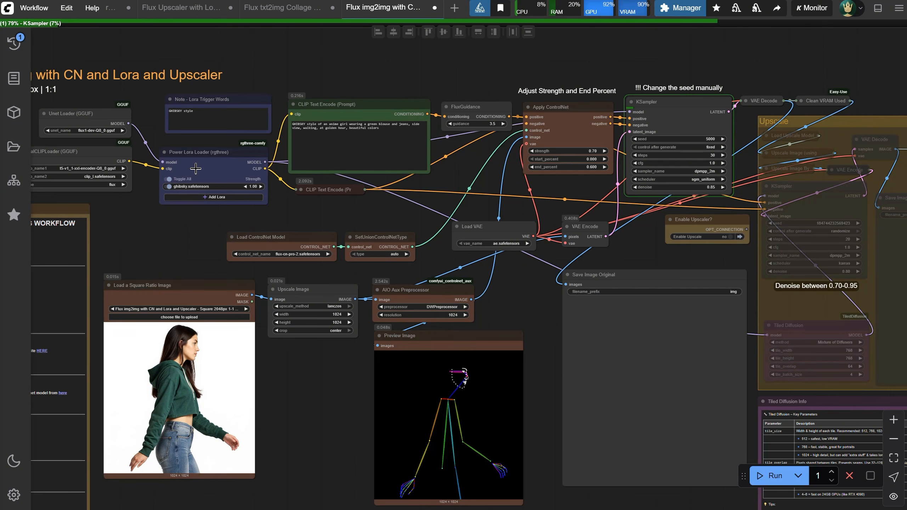
Examine the generated illustration of the woman up close and compare it with the pose preview and source photo
left_click_drag(586, 232, 422, 162)
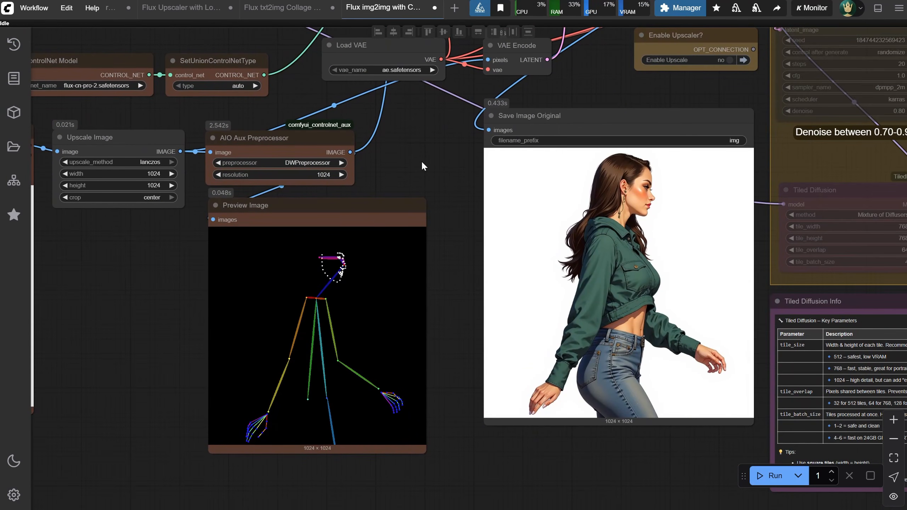
scroll(786, 183, "up", 6)
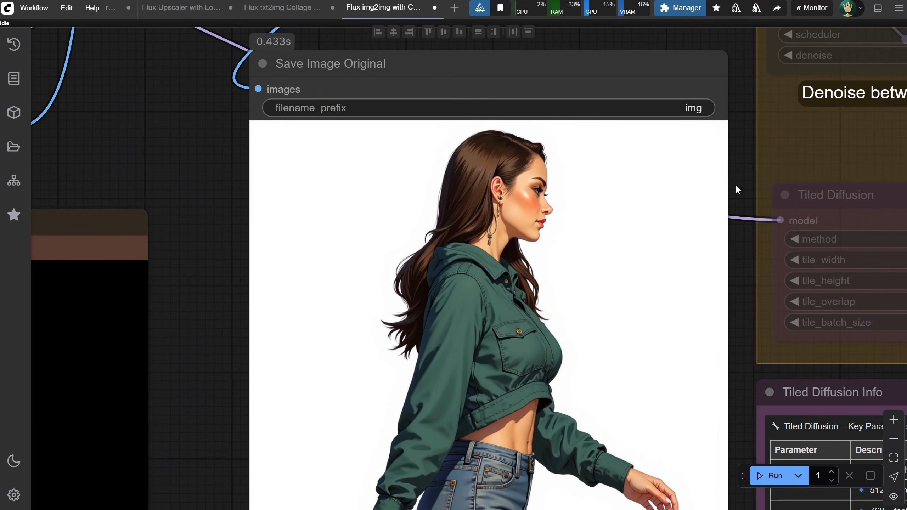
scroll(735, 184, "down", 4)
left_click_drag(283, 159, 441, 139)
scroll(516, 170, "down", 6)
Open the workflow "Flux txt2img with CN and Lora and Upscaler - Square 2048px 1-1" from the ControlNet folder
left_click_drag(516, 165, 615, 251)
scroll(584, 266, "down", 1)
left_click(178, 313)
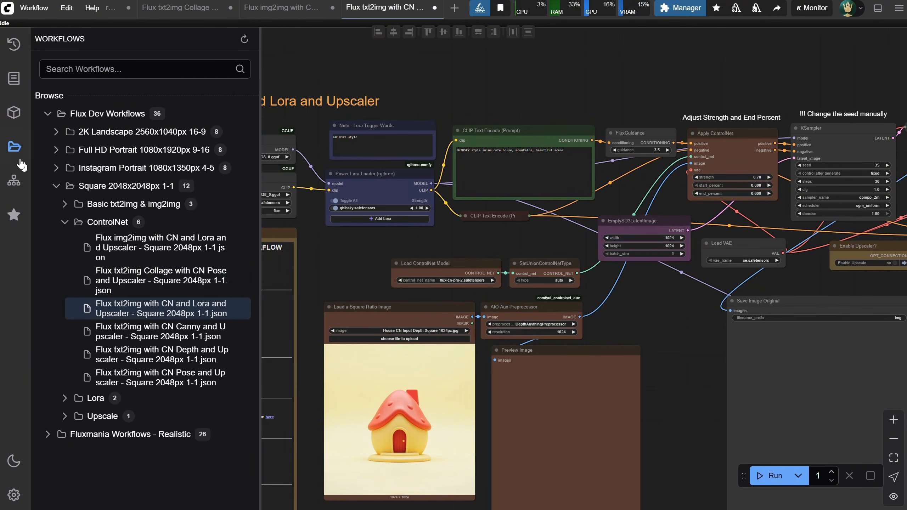
left_click(13, 146)
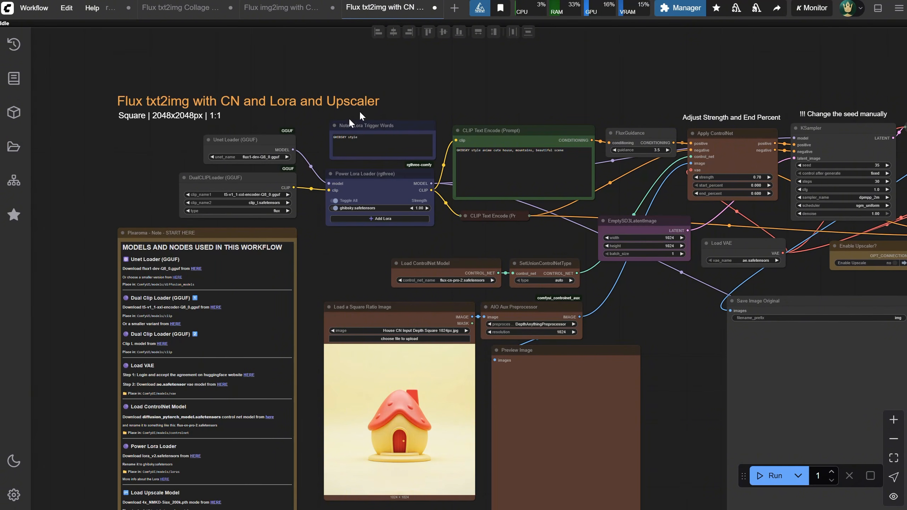
Check the prompt, Lora and DepthAnythingPreprocessor nodes and run the txt2img workflow with the loaded house image
scroll(333, 242, "up", 3)
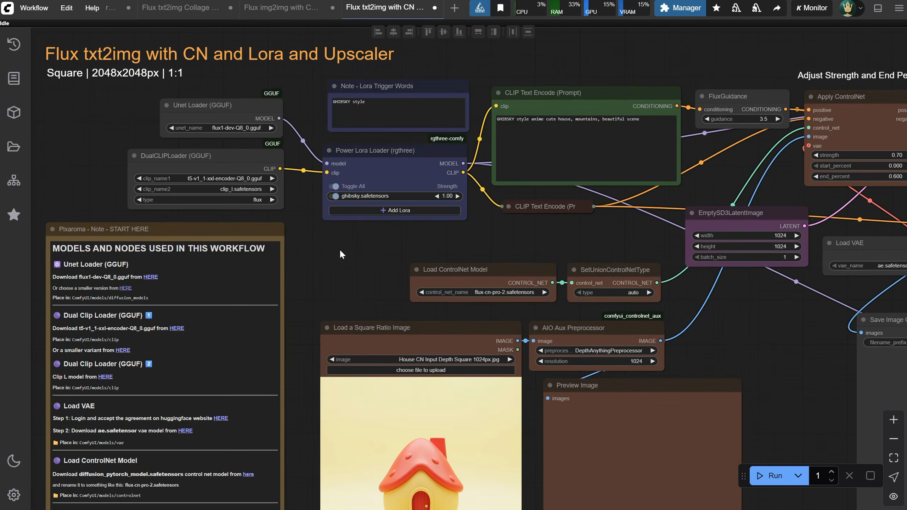
left_click_drag(339, 249, 236, 125)
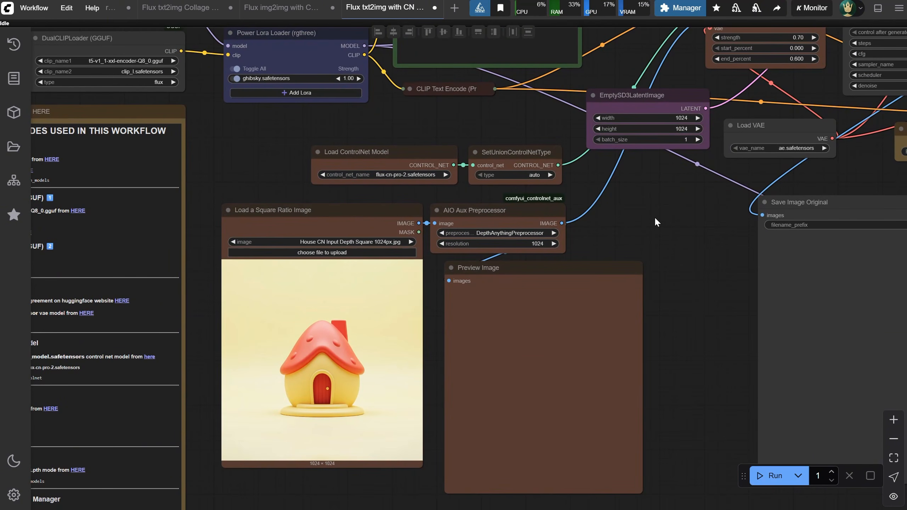
left_click_drag(655, 222, 669, 260)
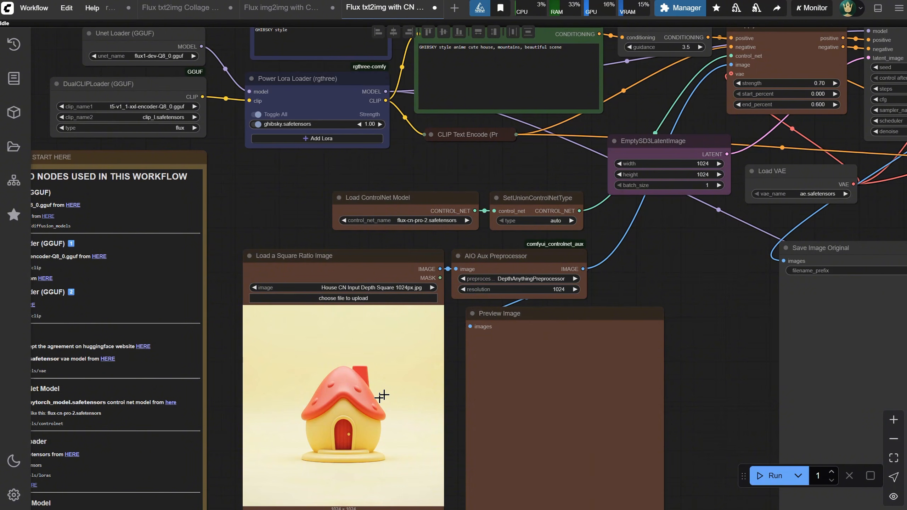
scroll(384, 395, "down", 2)
key("ctrl+Return")
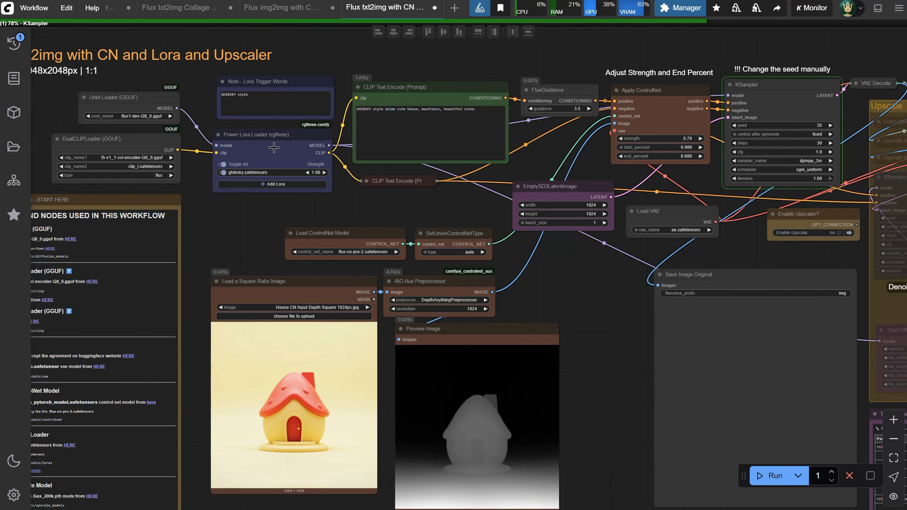
Examine the generated anime house image up close and compare it with the depth map and input house image
left_click_drag(576, 313, 272, 228)
scroll(527, 274, "up", 5)
scroll(544, 291, "up", 6)
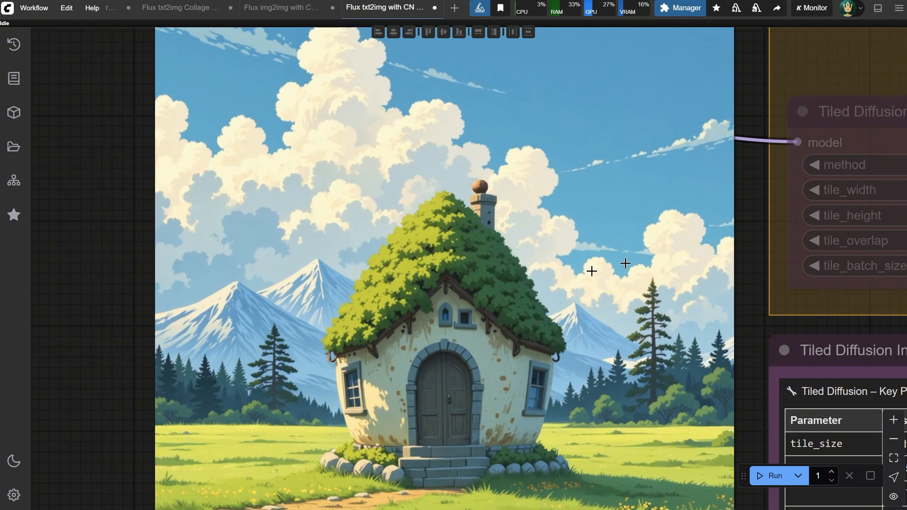
scroll(648, 258, "down", 3)
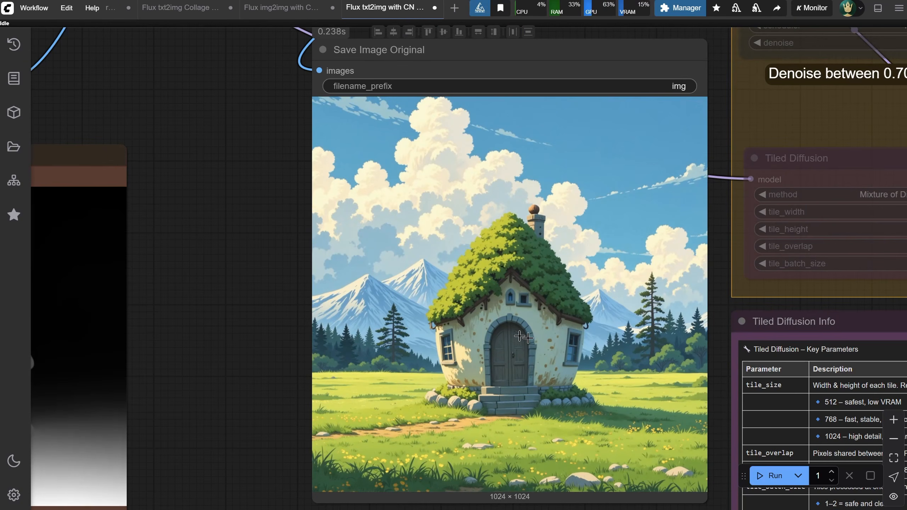
scroll(272, 187, "down", 2)
left_click_drag(272, 187, 589, 196)
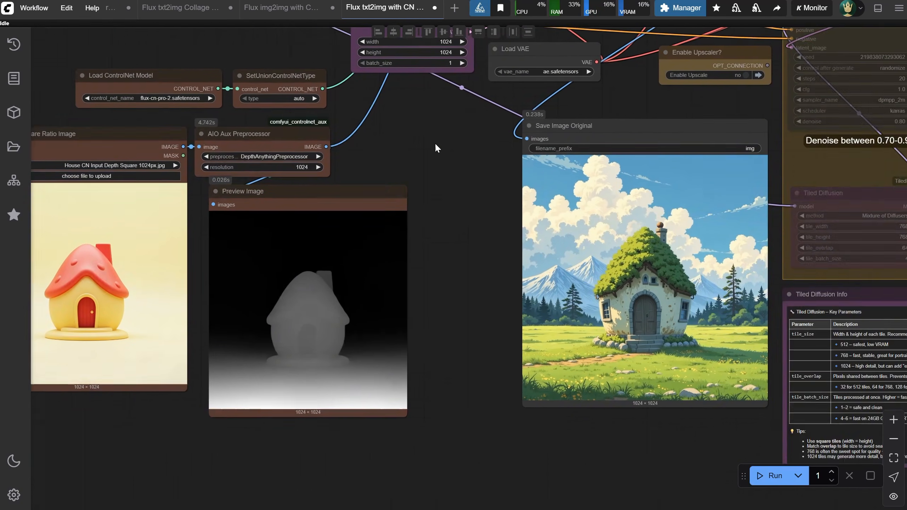